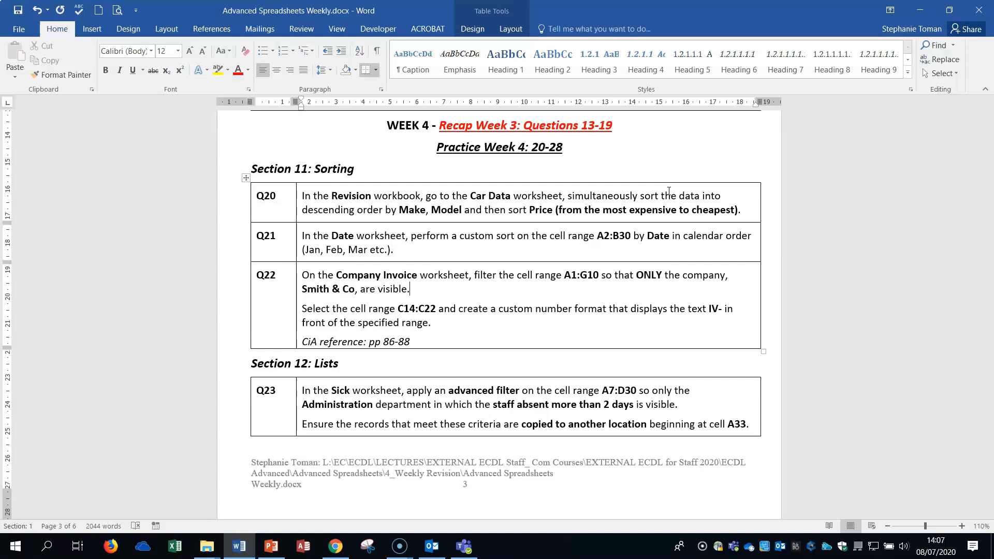
# Show the Spreadsheets Weekly Revision Workfiles folder, and return to the Word worksheet to highlight question Q20
pyautogui.click(207, 553)
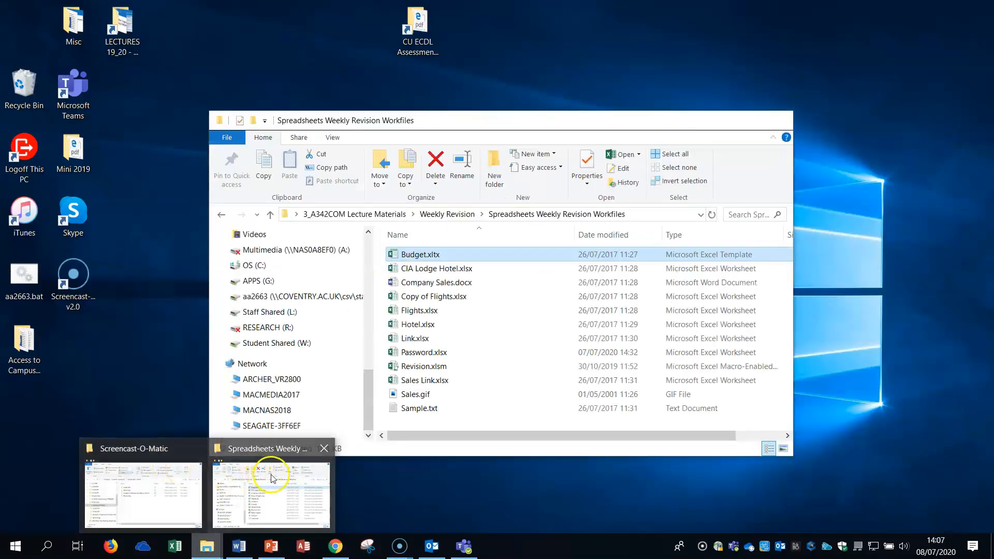
pyautogui.click(272, 476)
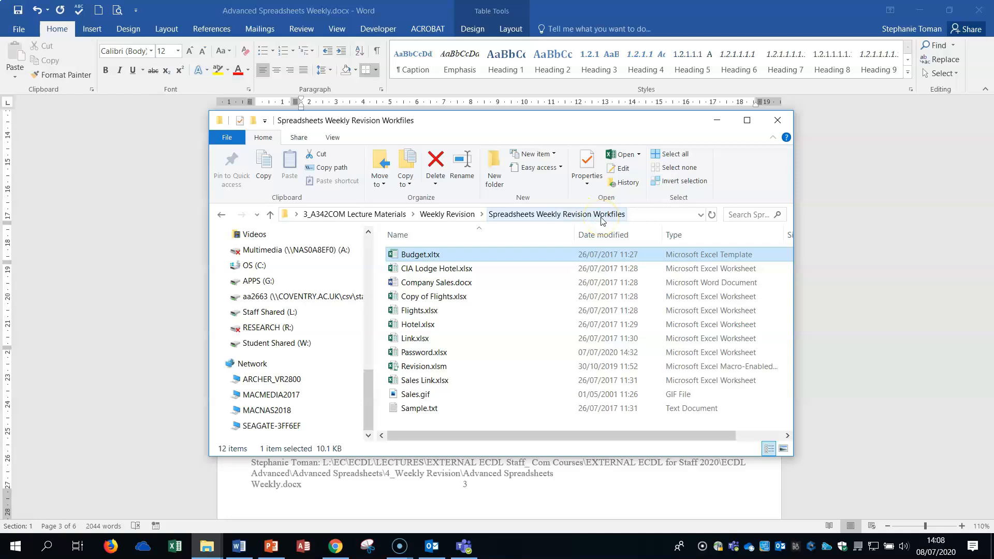
pyautogui.click(236, 546)
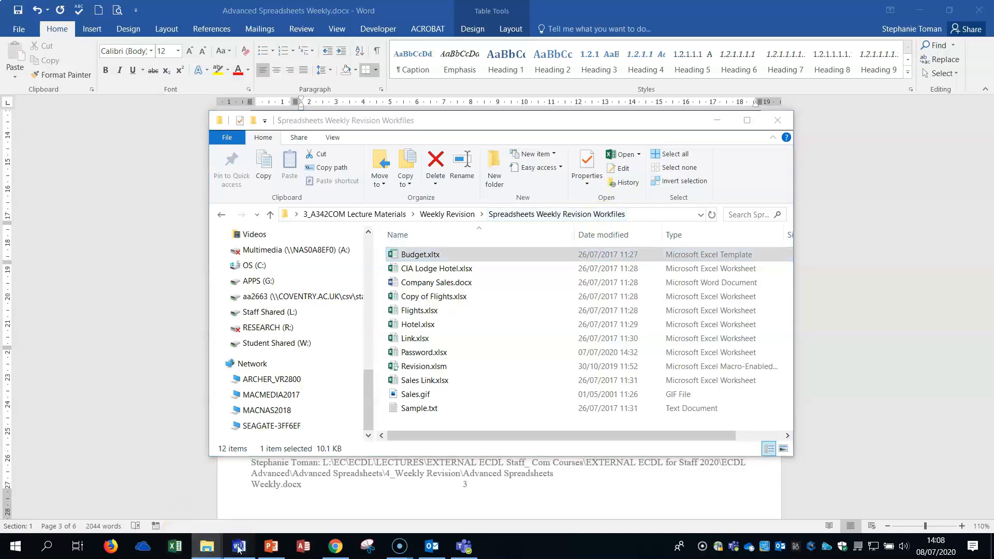
pyautogui.click(236, 207)
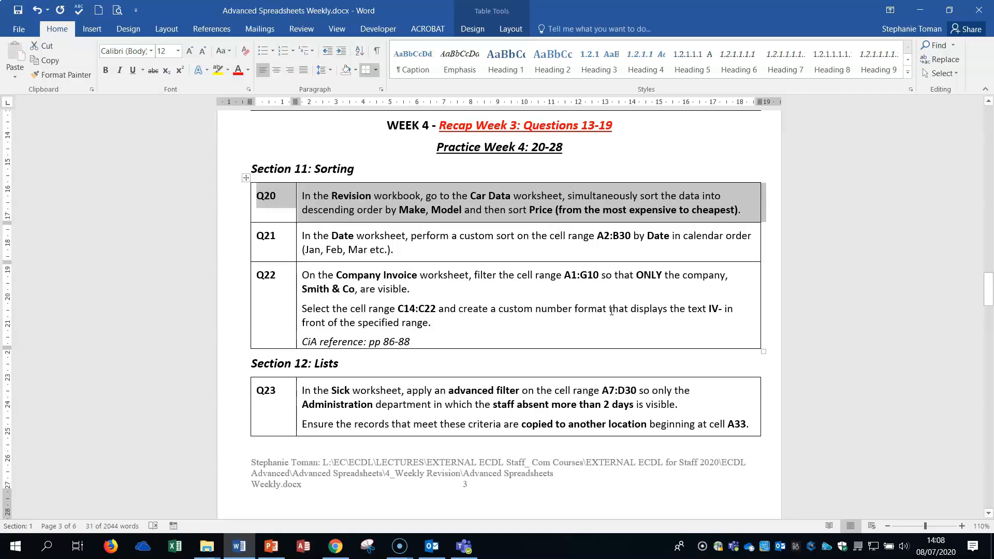
# Open Revision.xlsm from the workfiles folder in Excel and go to the Car Data worksheet
pyautogui.click(919, 11)
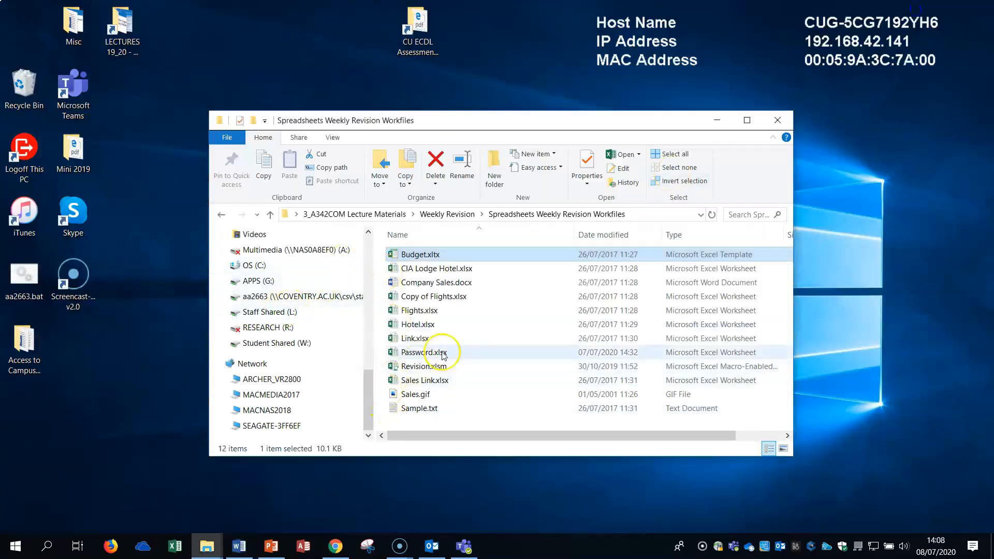
pyautogui.click(425, 369)
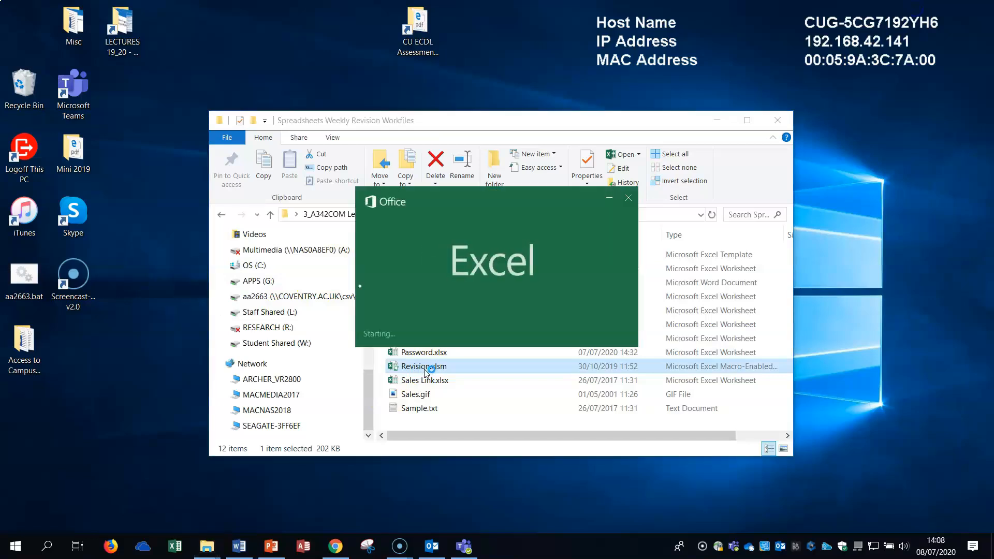
pyautogui.click(440, 364)
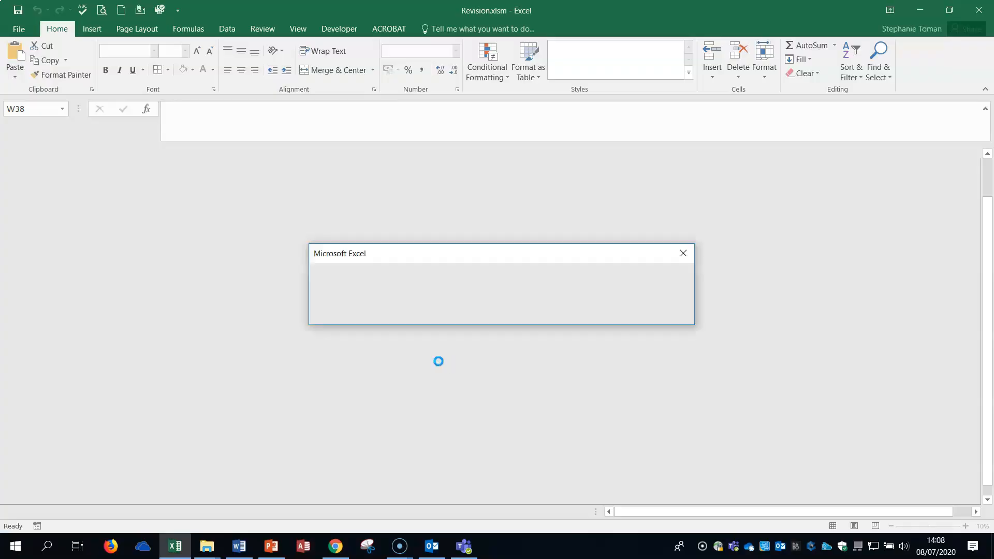
pyautogui.click(513, 313)
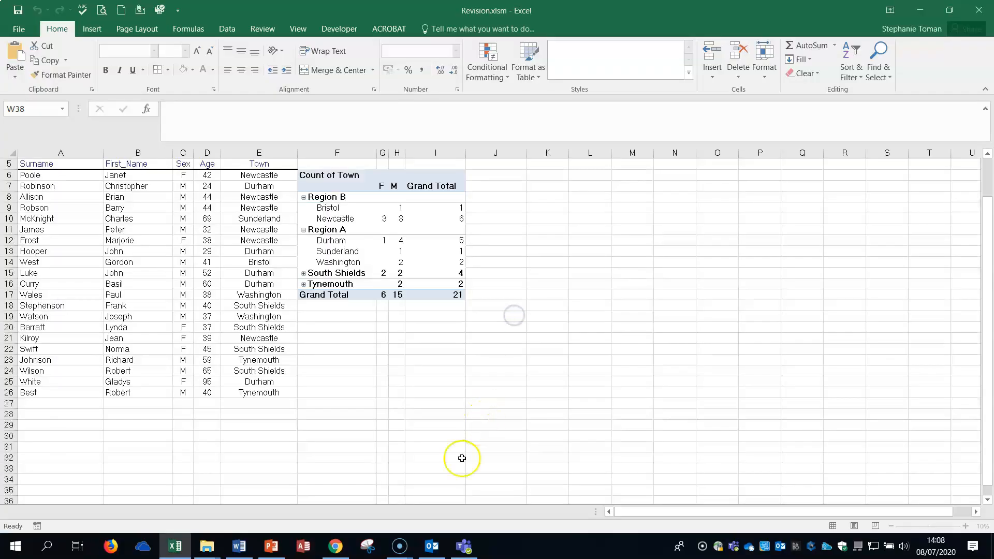
pyautogui.click(74, 510)
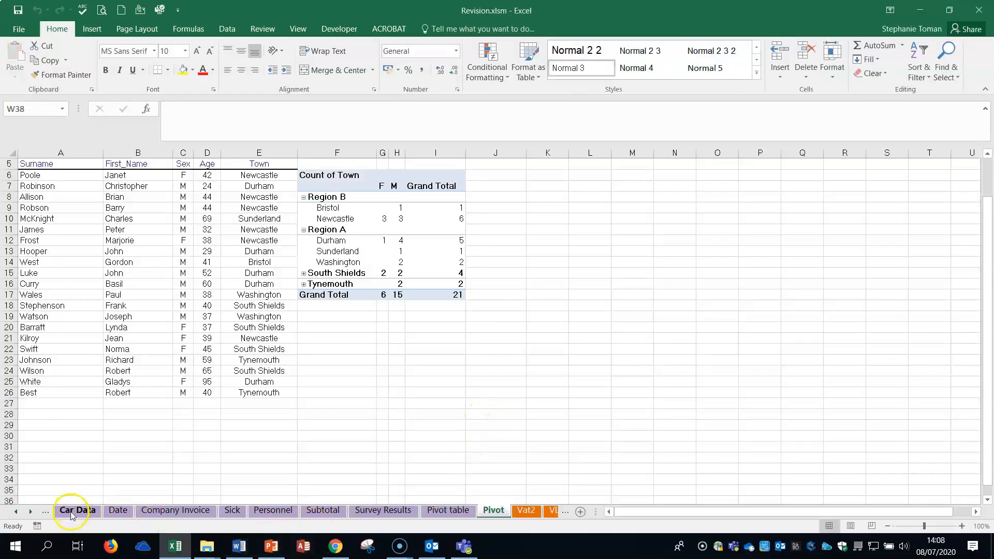
pyautogui.click(206, 260)
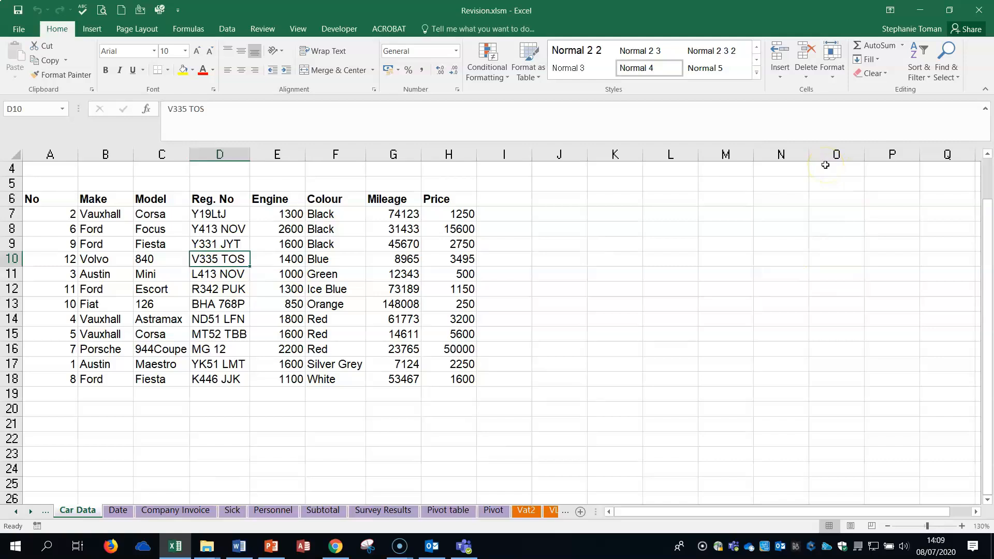
pyautogui.click(926, 76)
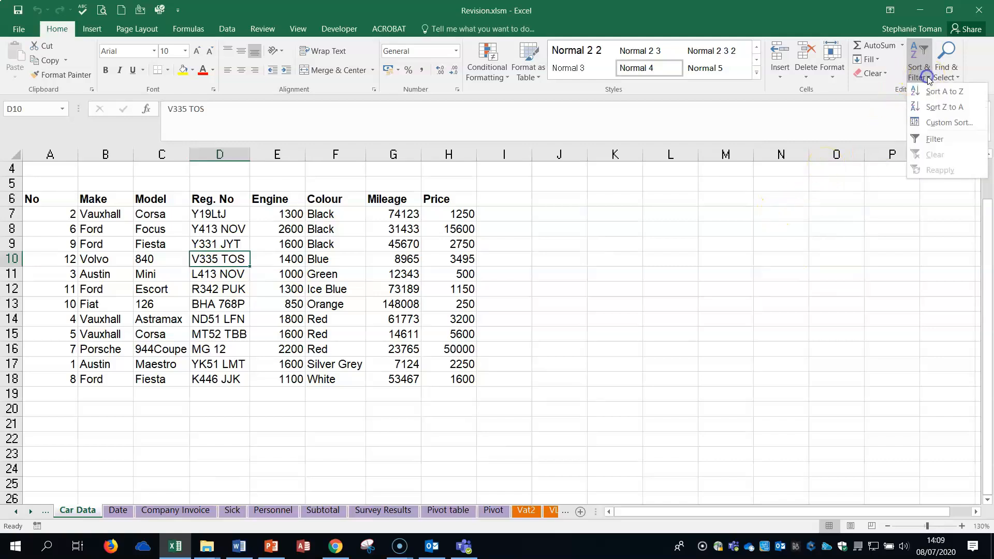
pyautogui.click(946, 125)
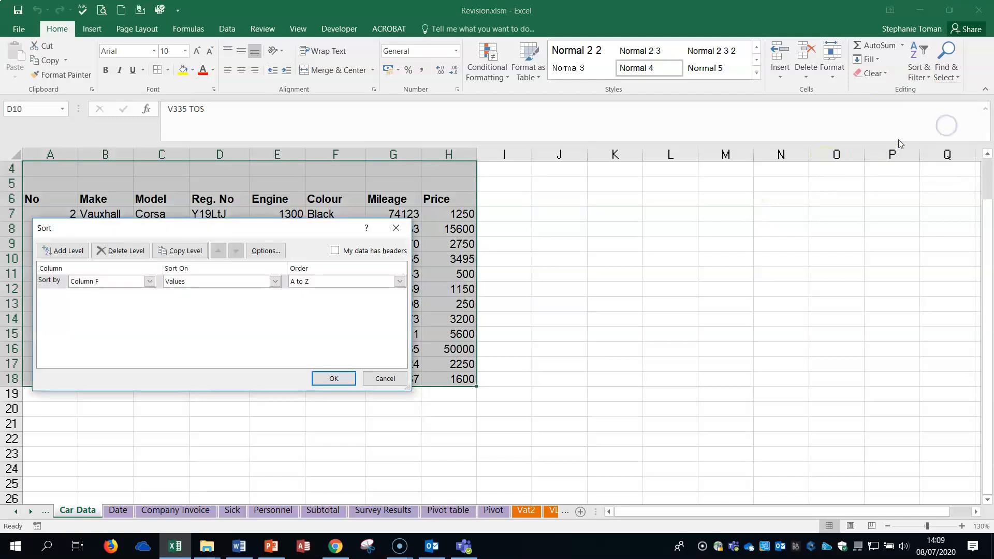
pyautogui.moveTo(248, 222); pyautogui.dragTo(754, 196)
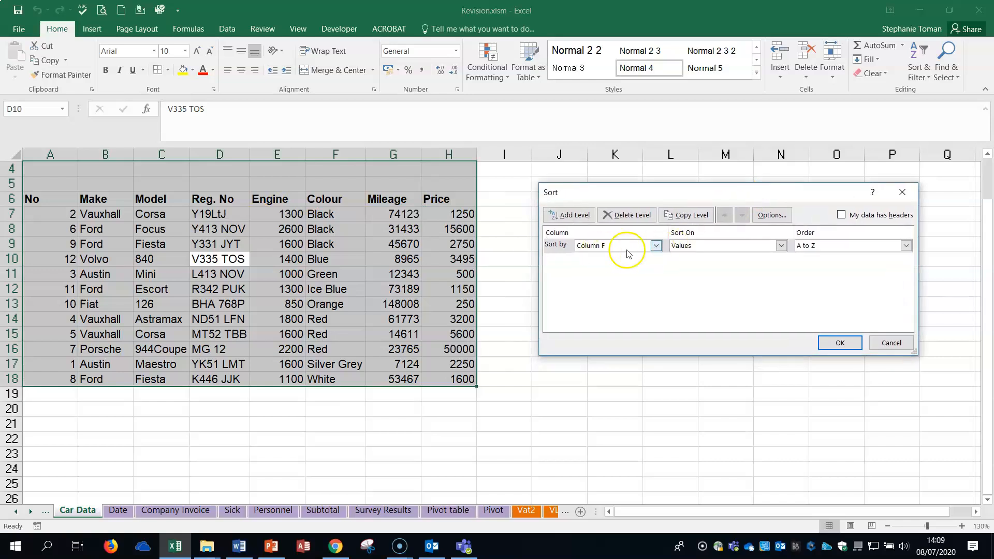
pyautogui.click(841, 215)
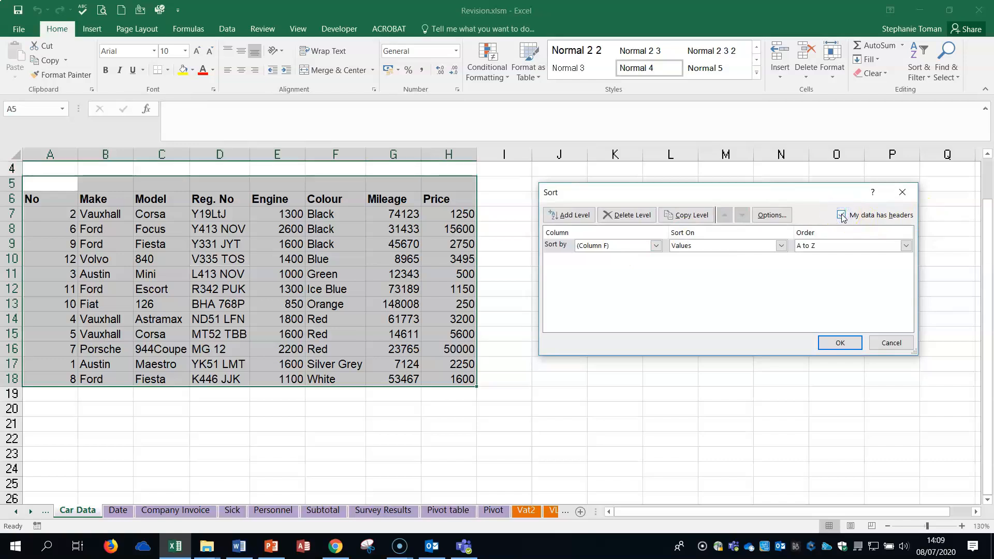
pyautogui.click(657, 245)
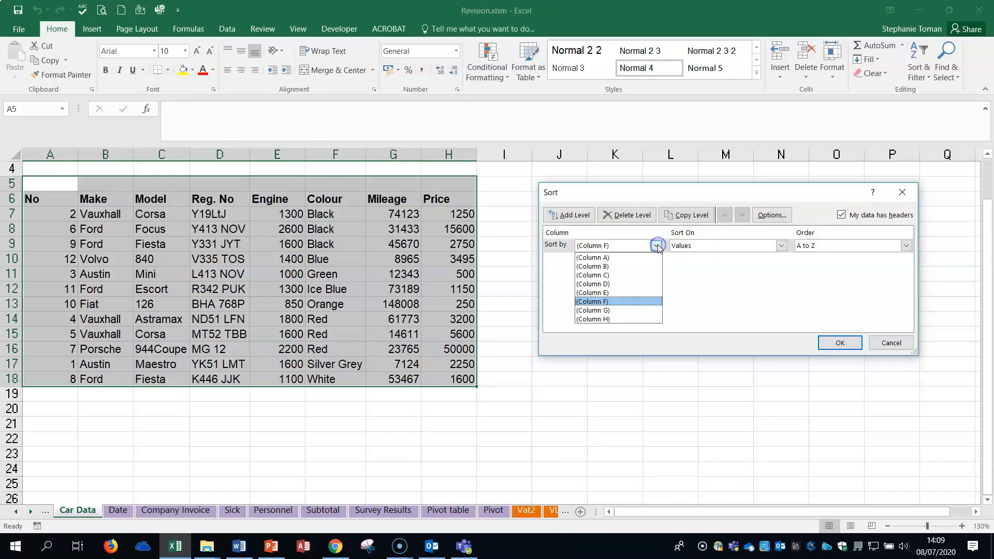
pyautogui.click(892, 344)
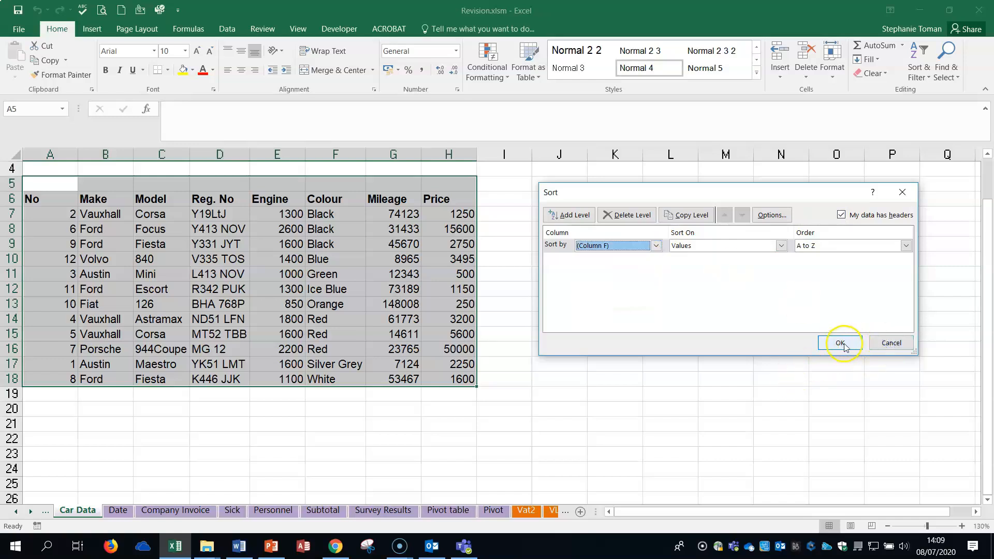
pyautogui.click(889, 340)
# Select the car table A6:H18 with its heading row and start a custom sort that treats the first row as headers
pyautogui.moveTo(73, 199); pyautogui.dragTo(443, 382)
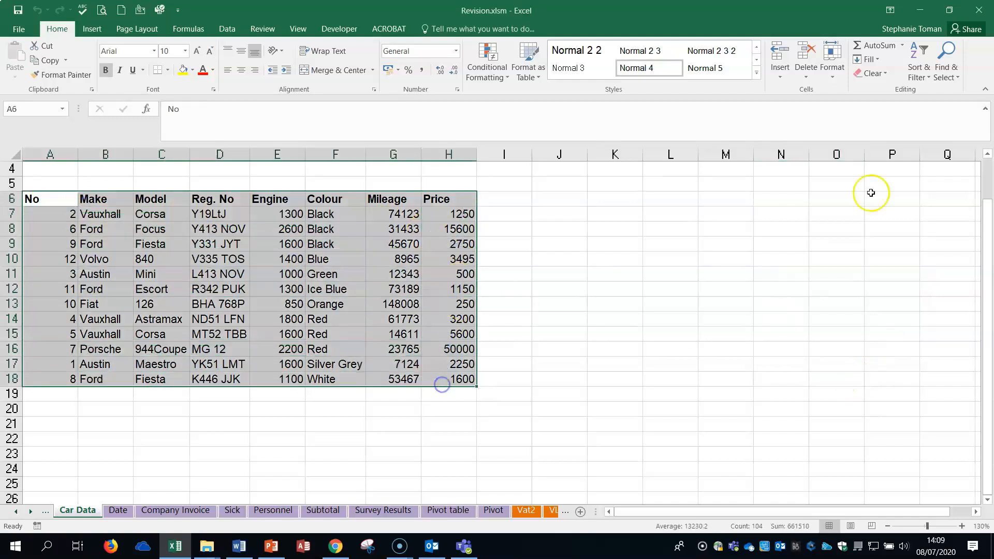
pyautogui.click(921, 71)
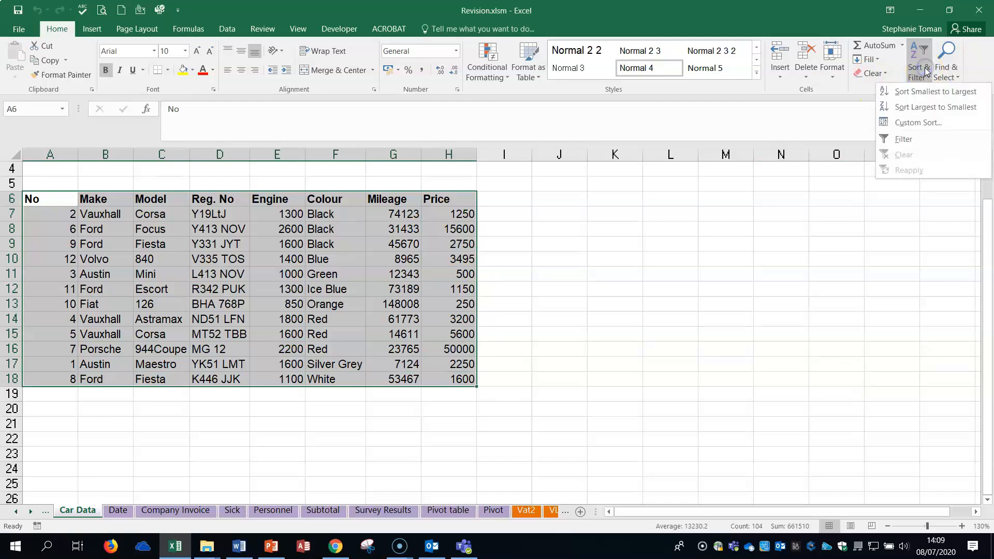
pyautogui.click(916, 122)
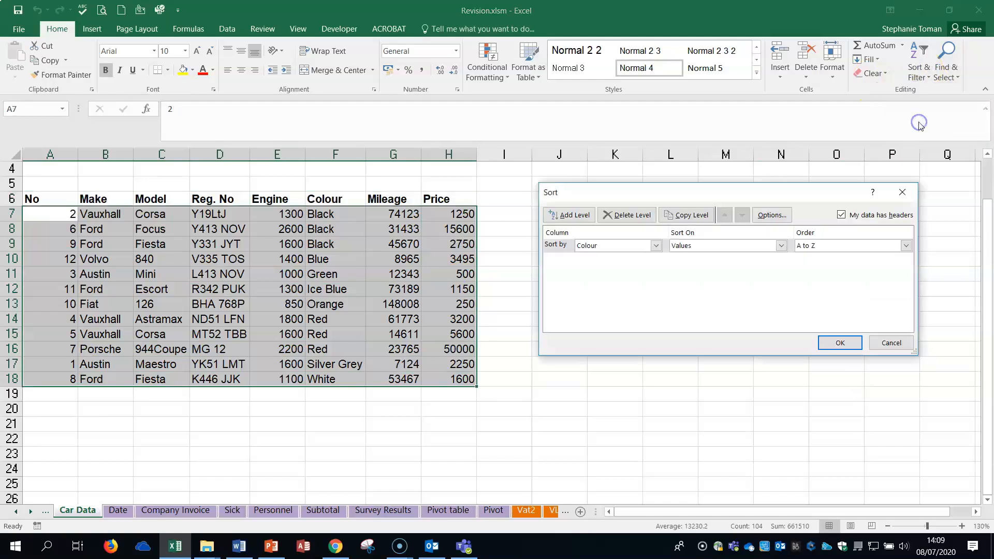
pyautogui.click(656, 246)
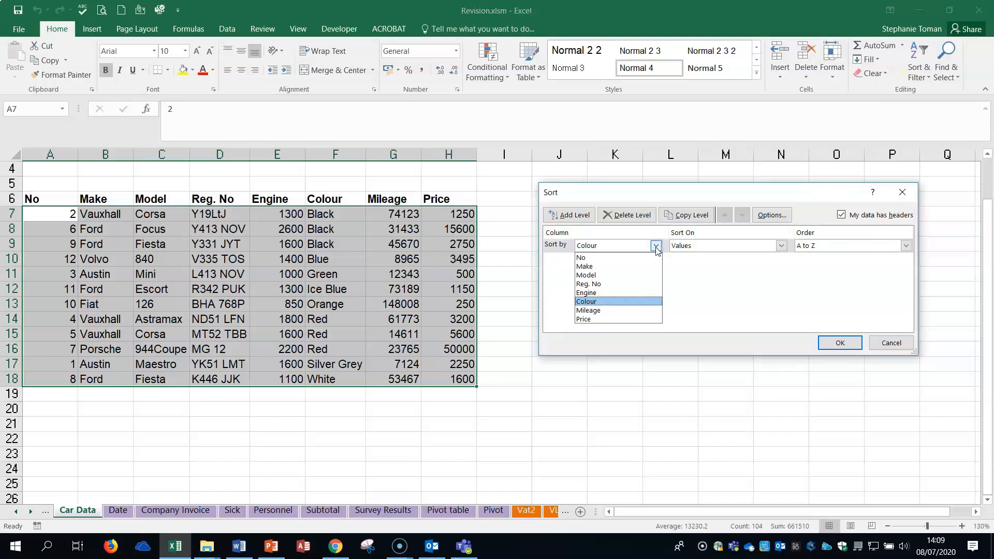
pyautogui.click(841, 215)
pyautogui.click(842, 215)
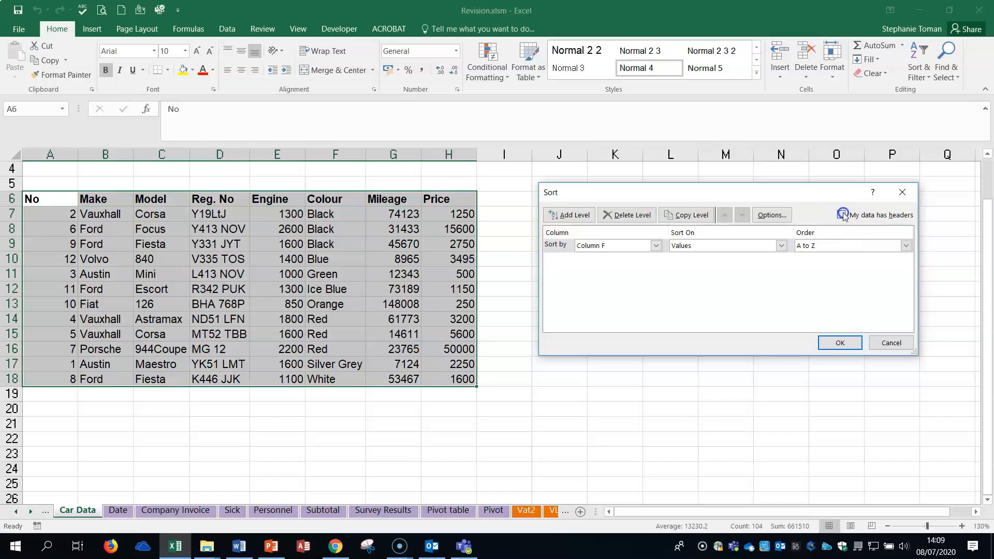
pyautogui.click(842, 215)
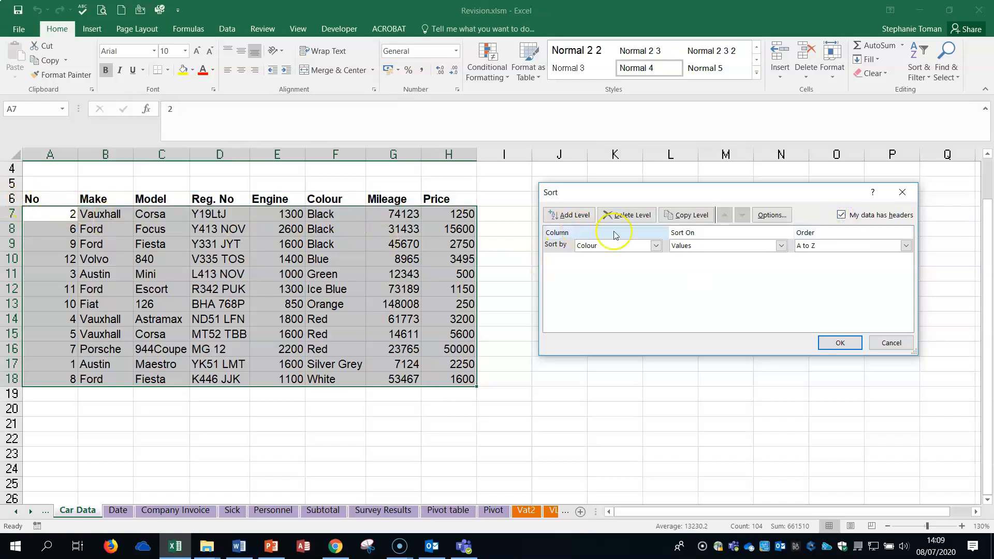
# Set the first sort level to Make in Z to A order
pyautogui.click(656, 246)
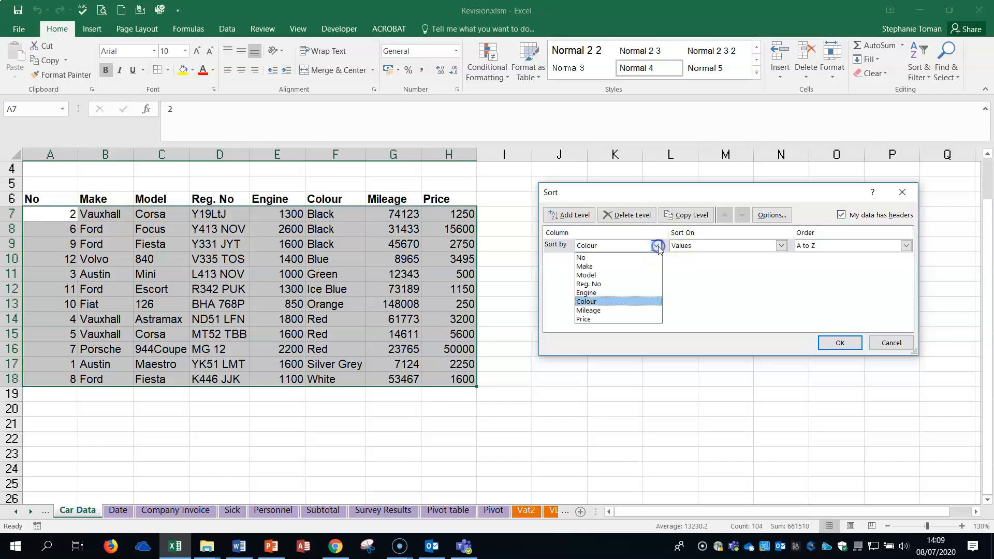
pyautogui.click(620, 268)
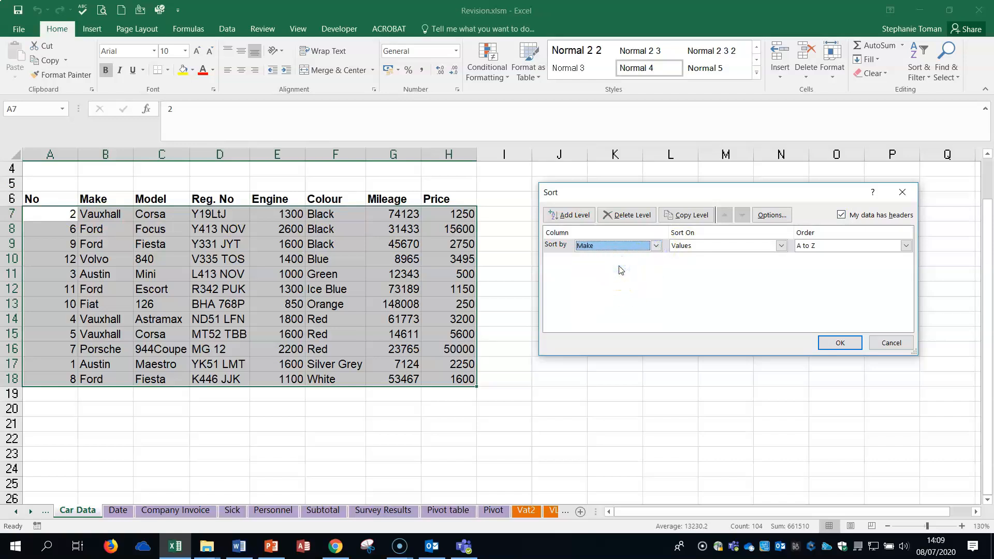
pyautogui.click(907, 246)
pyautogui.click(861, 266)
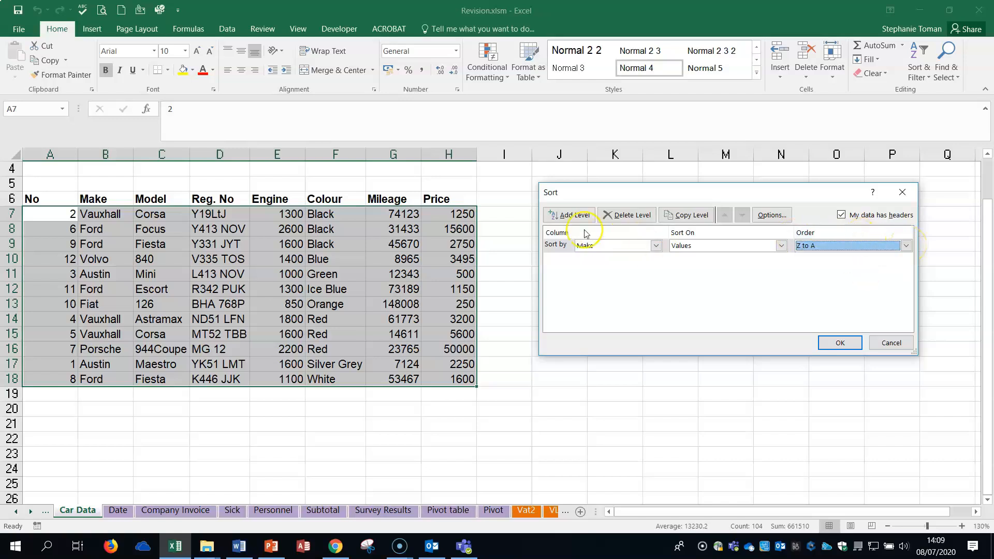
# Add a second sort level by Model in Z to A order
pyautogui.click(572, 215)
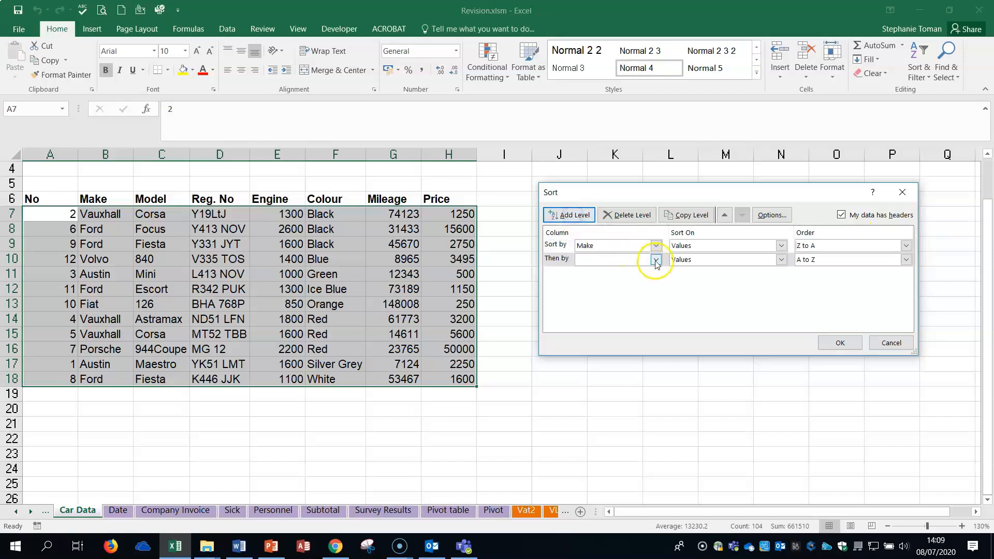
pyautogui.click(656, 260)
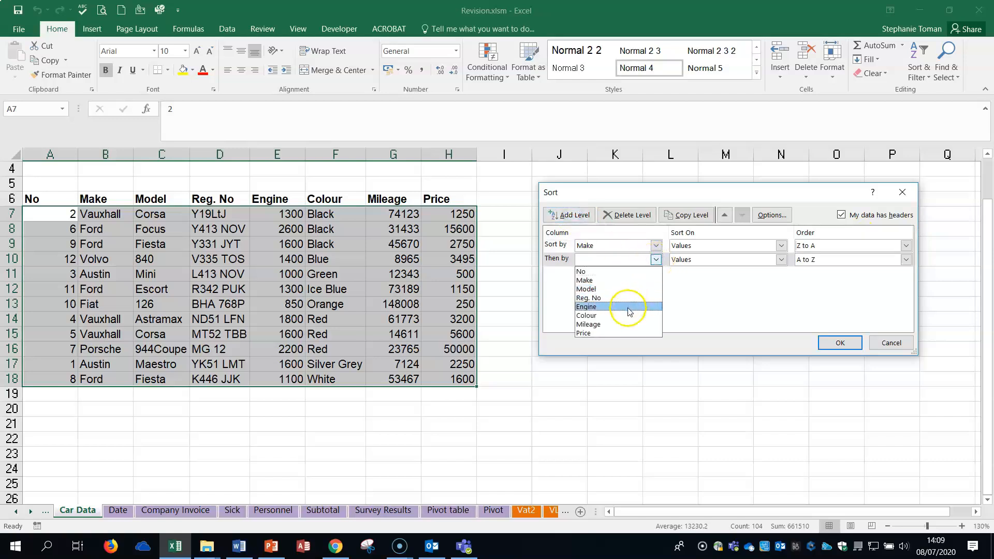
pyautogui.click(628, 290)
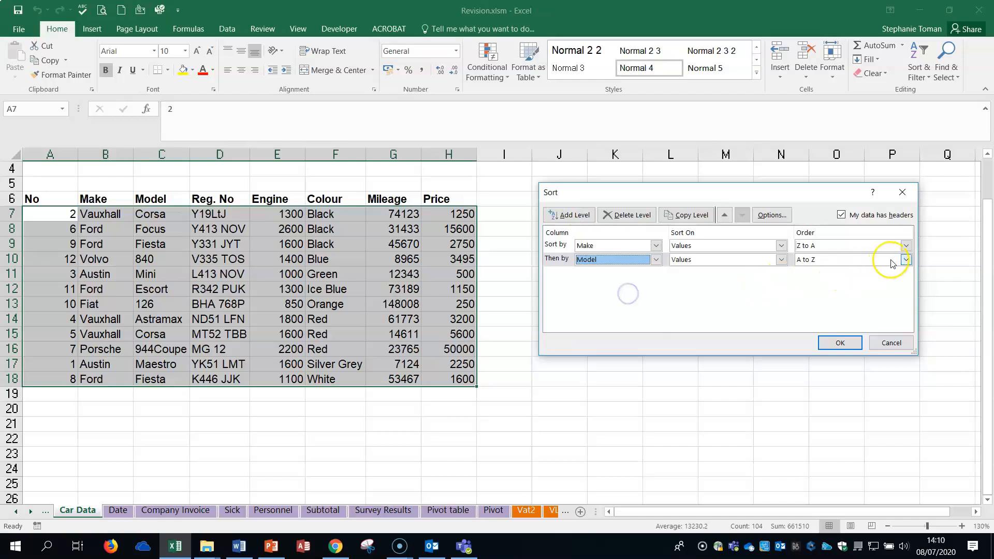
pyautogui.click(906, 260)
pyautogui.click(842, 281)
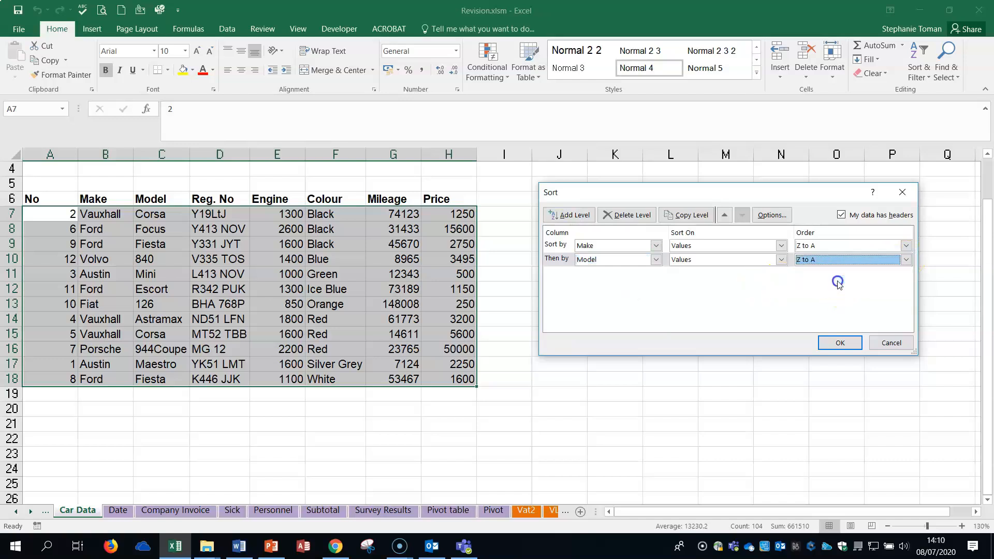
# Add a third sort level by Price, Largest to Smallest, and apply the sort to the car table
pyautogui.click(582, 220)
pyautogui.click(656, 273)
pyautogui.click(590, 347)
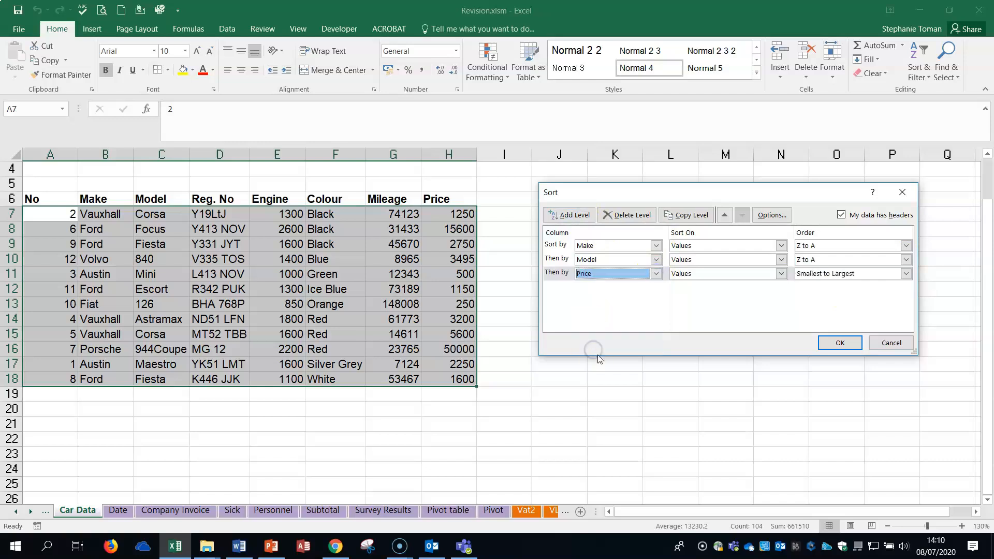
pyautogui.click(906, 274)
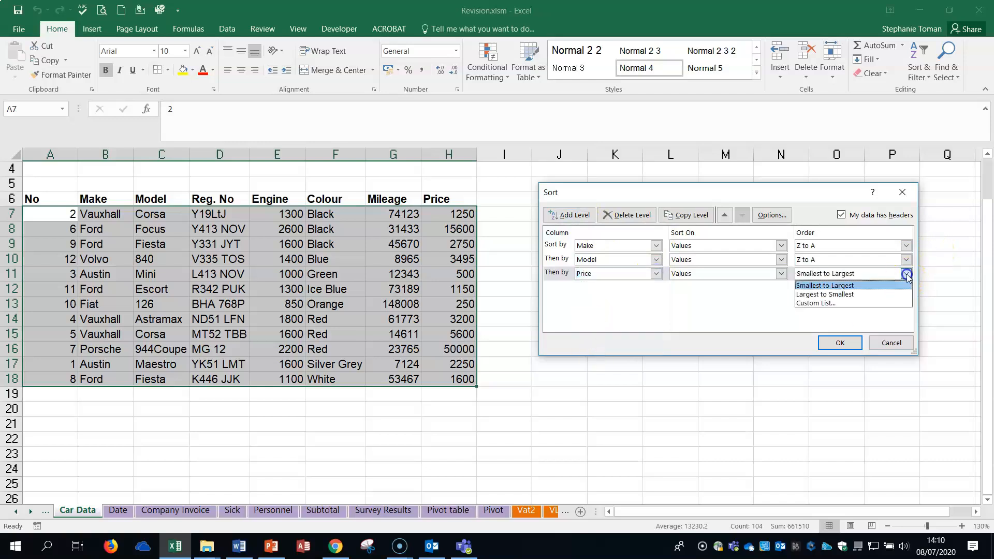
pyautogui.click(837, 291)
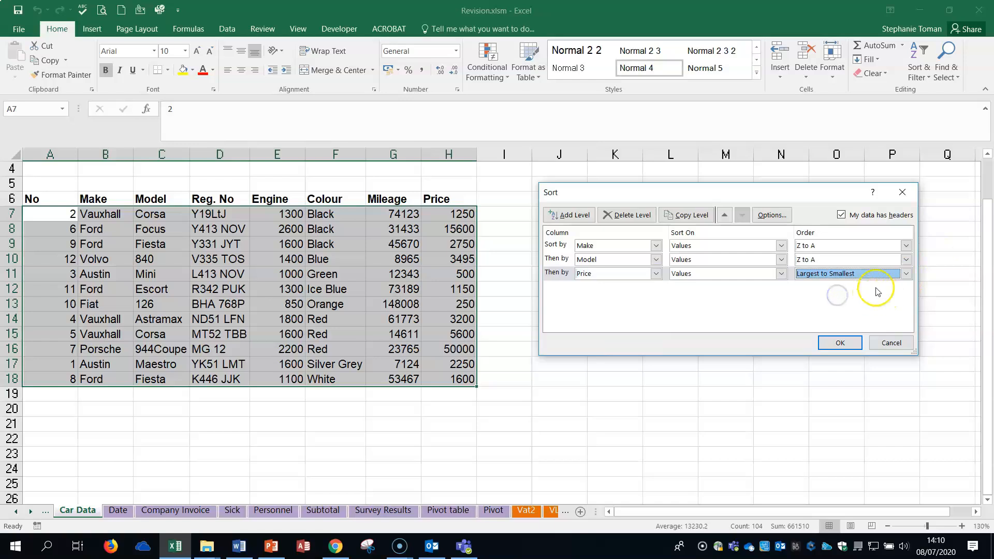
pyautogui.click(839, 342)
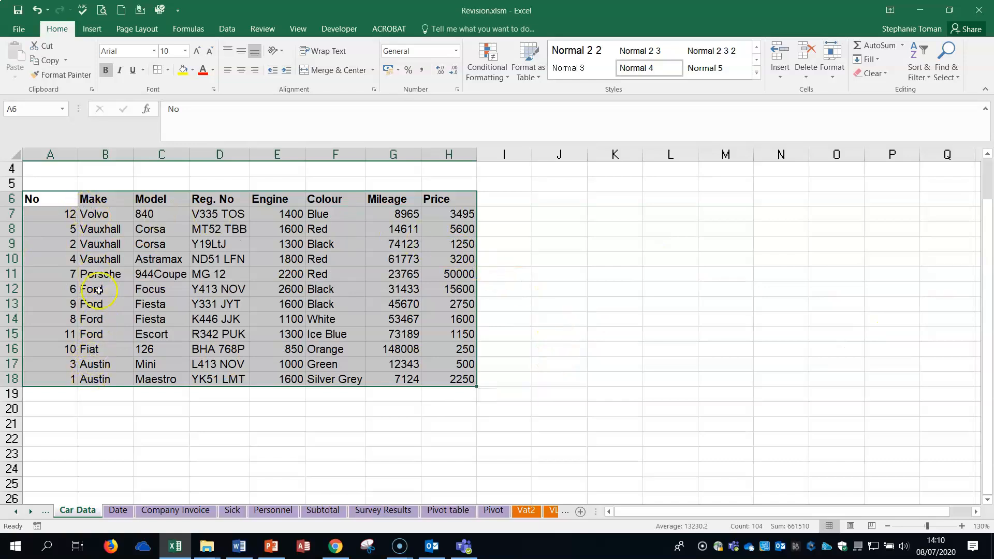
# Open the Date worksheet, switch to the Word question sheet to read Q21, and return to the Excel workbook
pyautogui.click(578, 281)
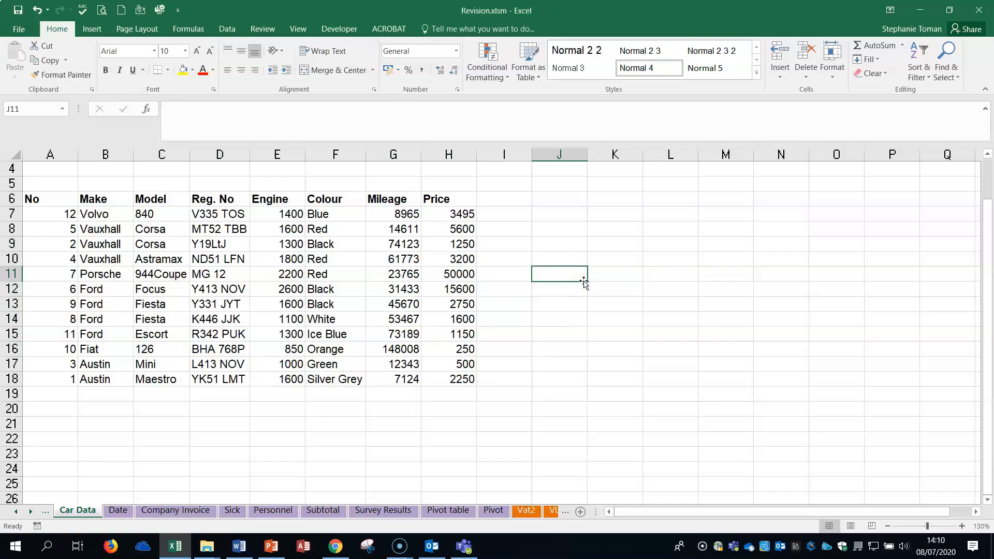
pyautogui.click(118, 511)
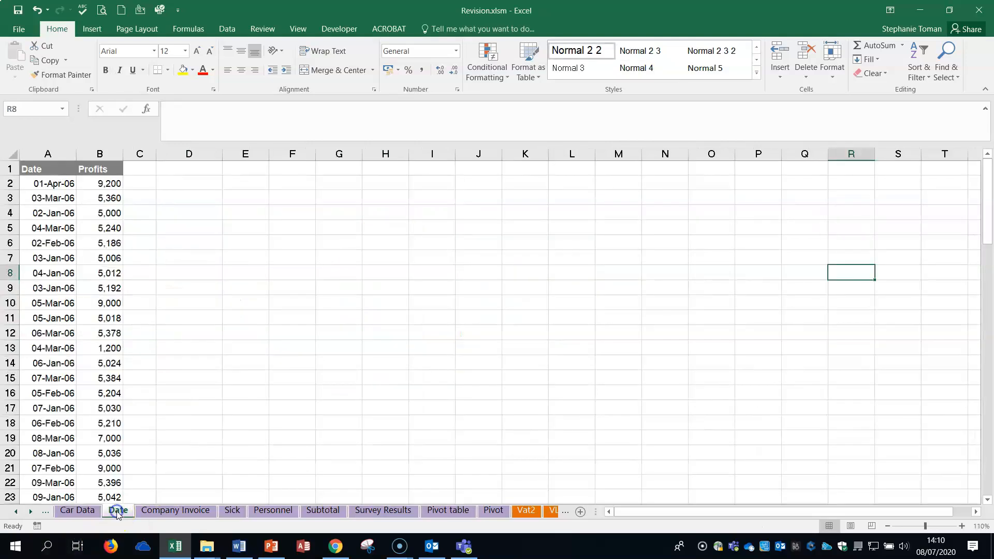
pyautogui.click(919, 9)
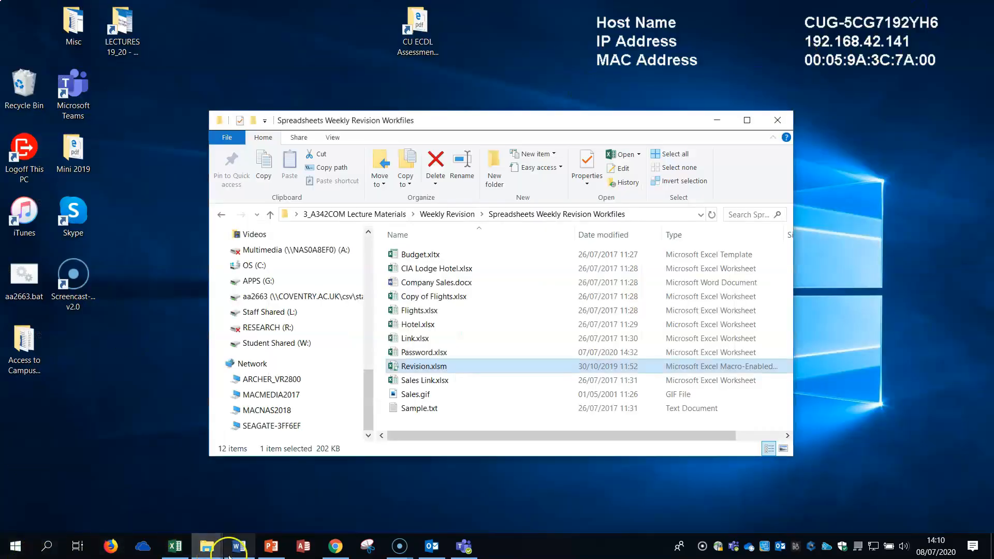
pyautogui.click(253, 550)
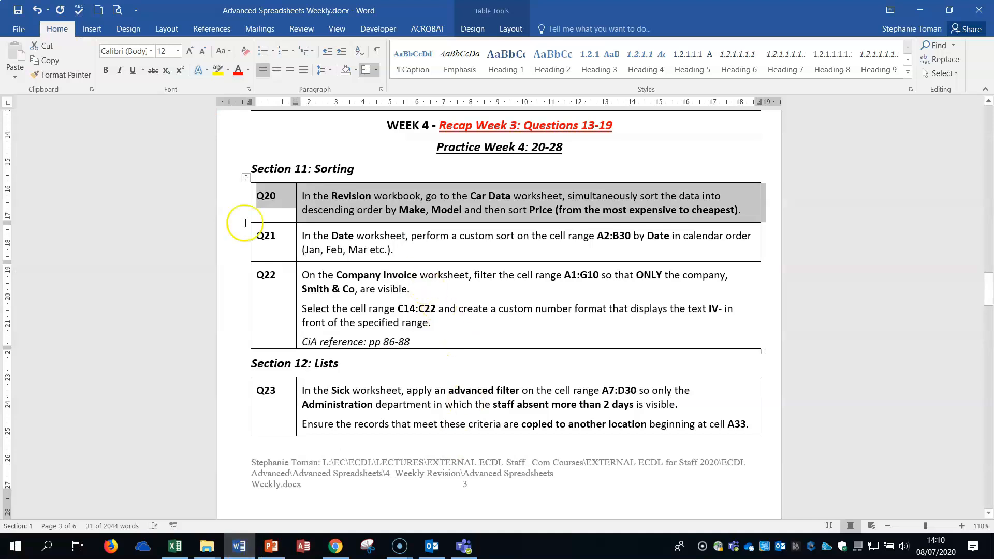
pyautogui.click(202, 241)
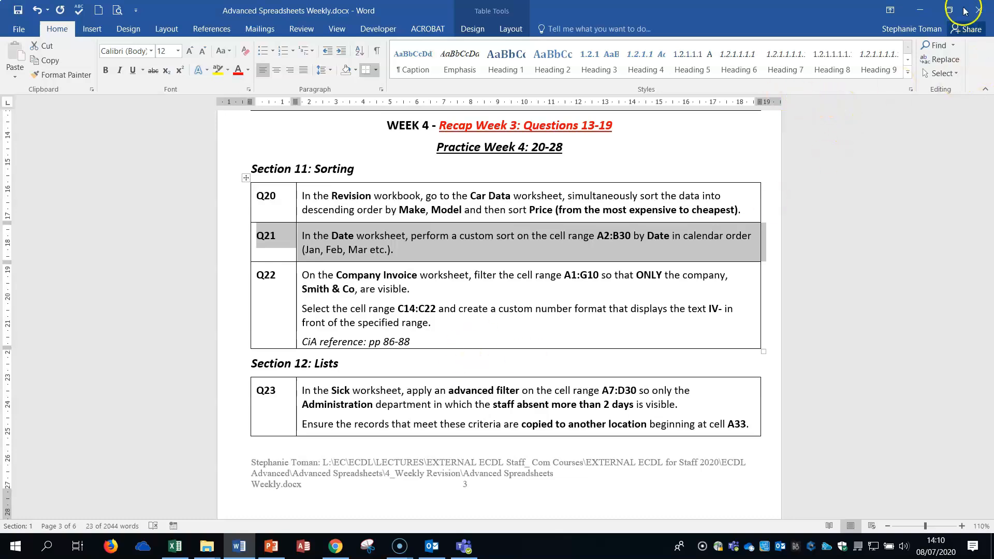
pyautogui.click(921, 10)
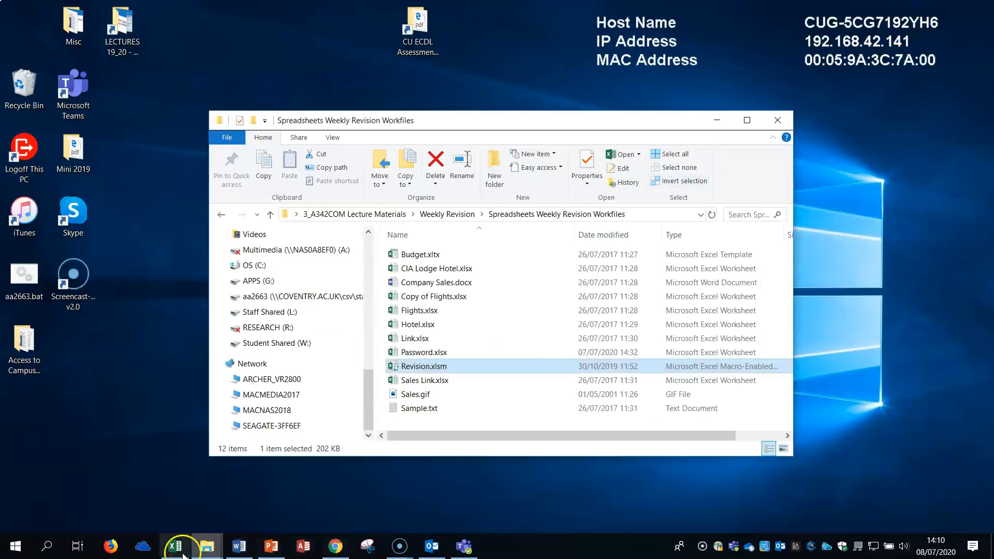
pyautogui.click(175, 546)
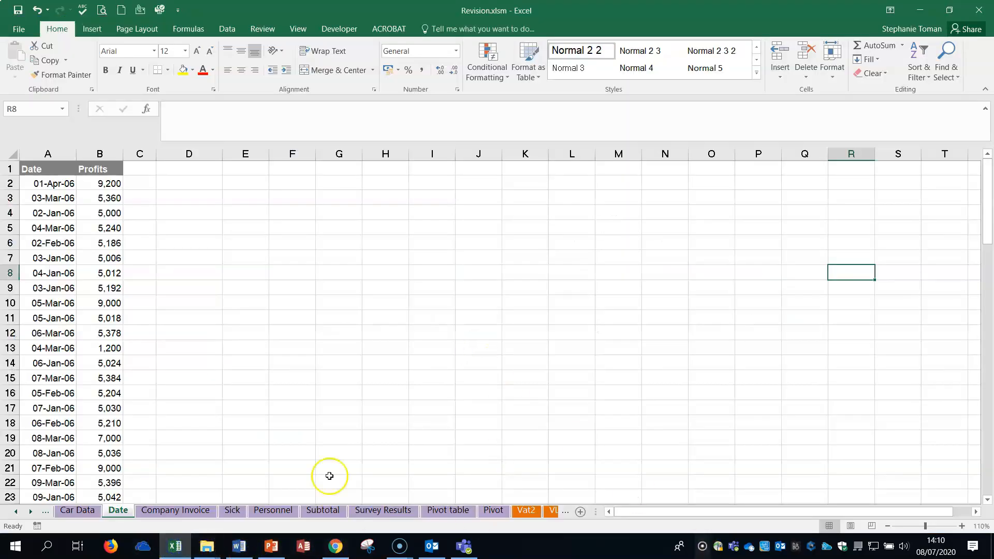
# Start a custom sort on the Date and Profits list with headers, sorting by the Date column
pyautogui.click(37, 216)
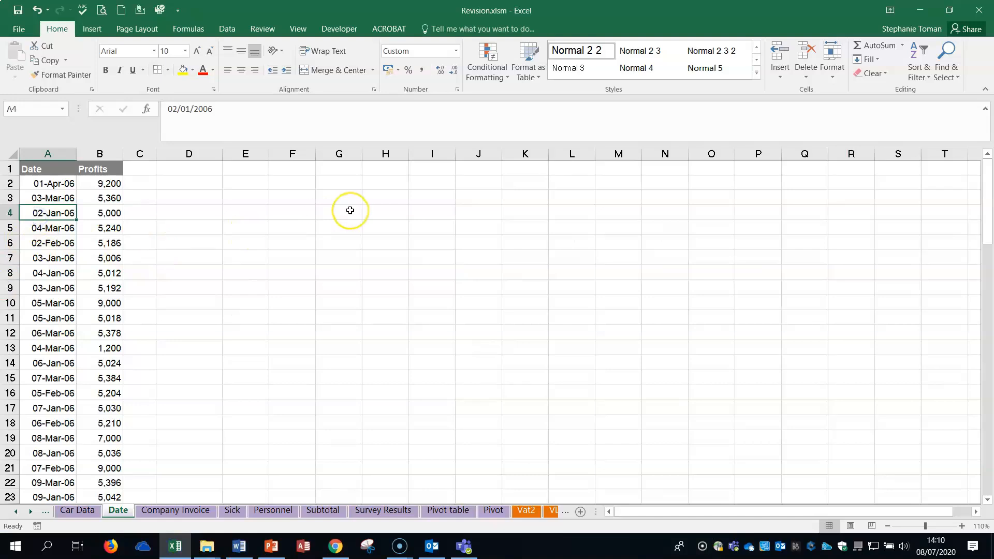
pyautogui.click(921, 77)
pyautogui.click(916, 123)
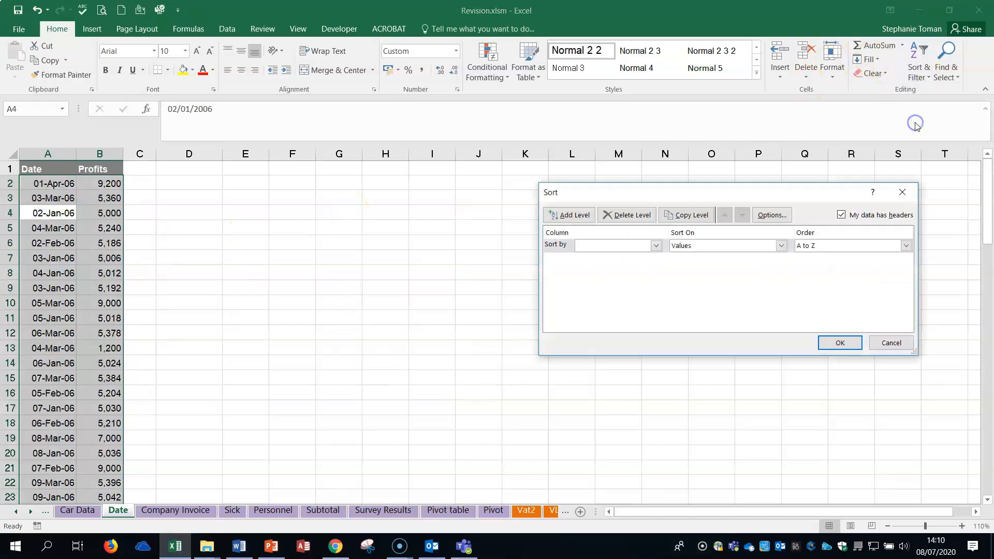
pyautogui.moveTo(698, 201); pyautogui.dragTo(571, 210)
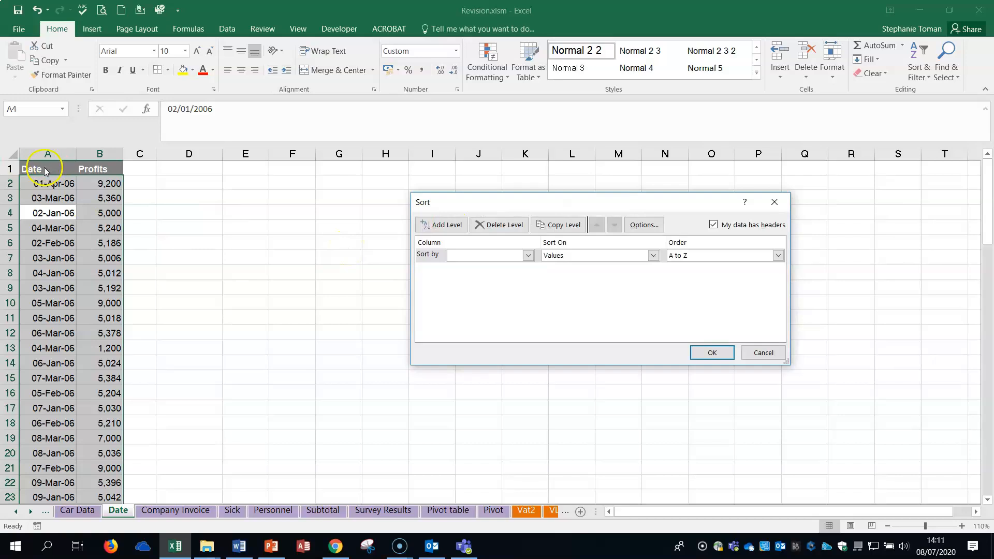
pyautogui.click(528, 255)
pyautogui.click(511, 268)
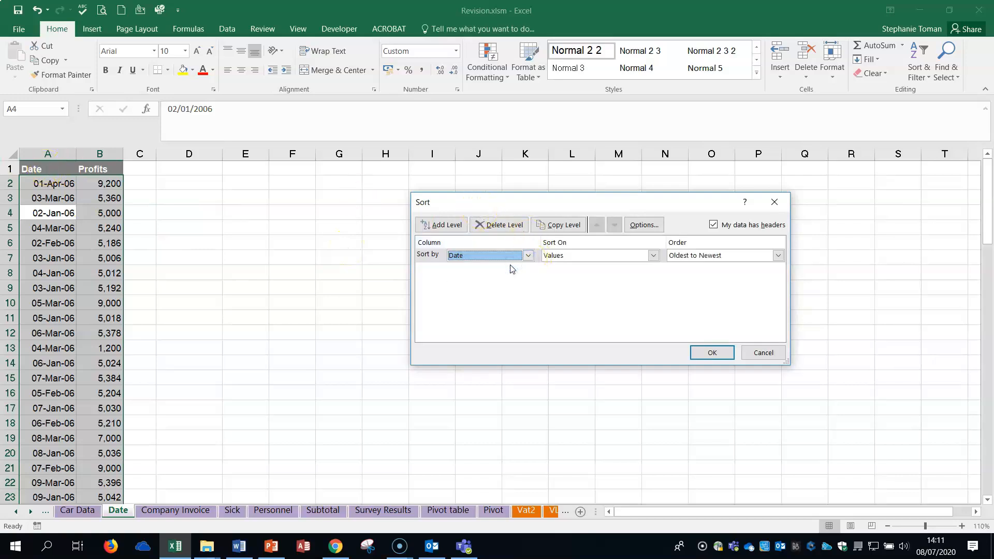
# Set the sort order to the custom list Jan, Feb, Mar, Apr, apply the sort, and check the list down to row 30
pyautogui.click(778, 255)
pyautogui.click(694, 286)
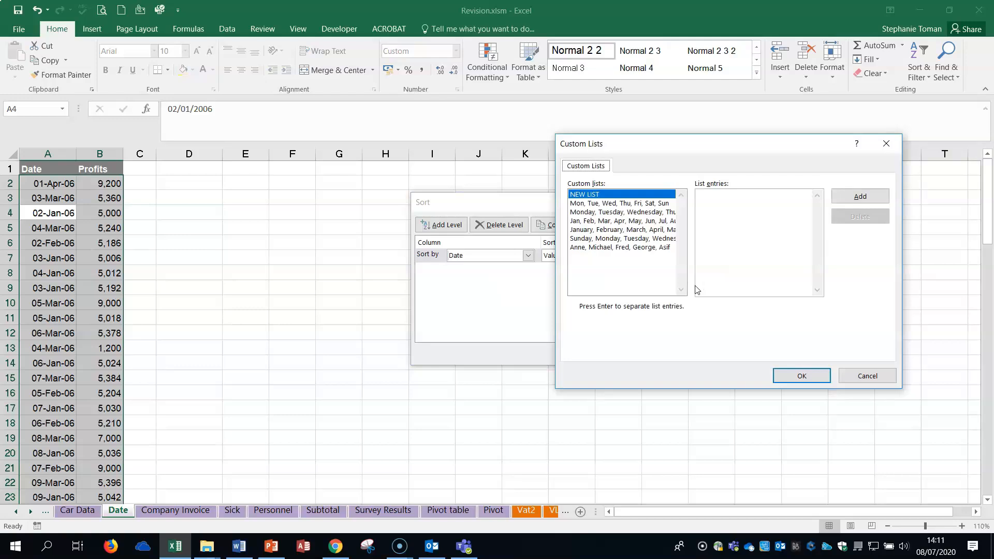
pyautogui.click(594, 222)
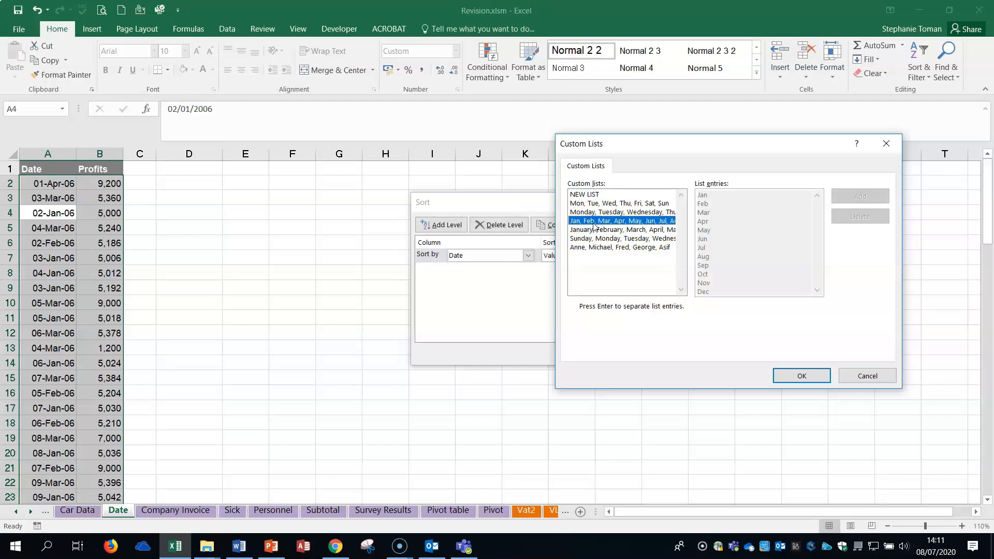
pyautogui.click(817, 378)
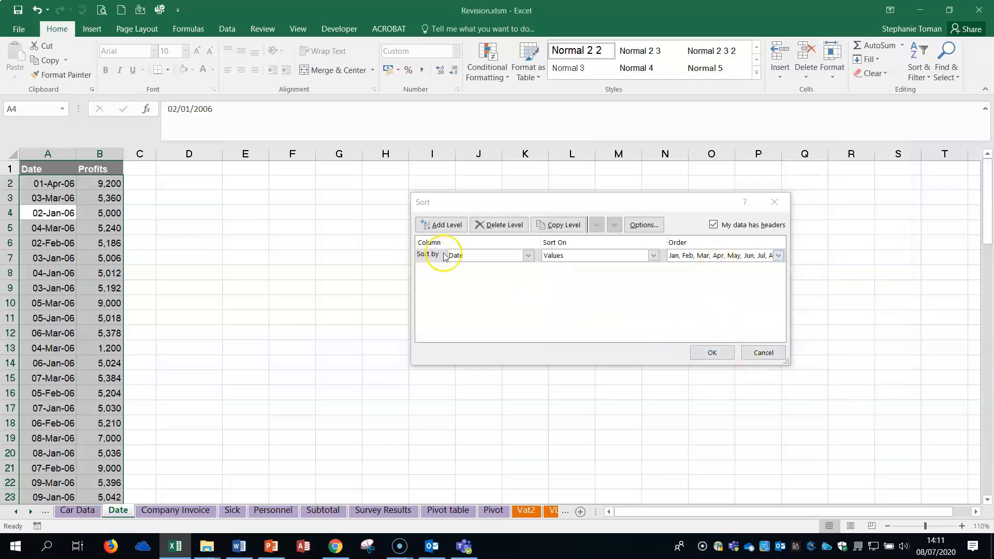
pyautogui.click(712, 352)
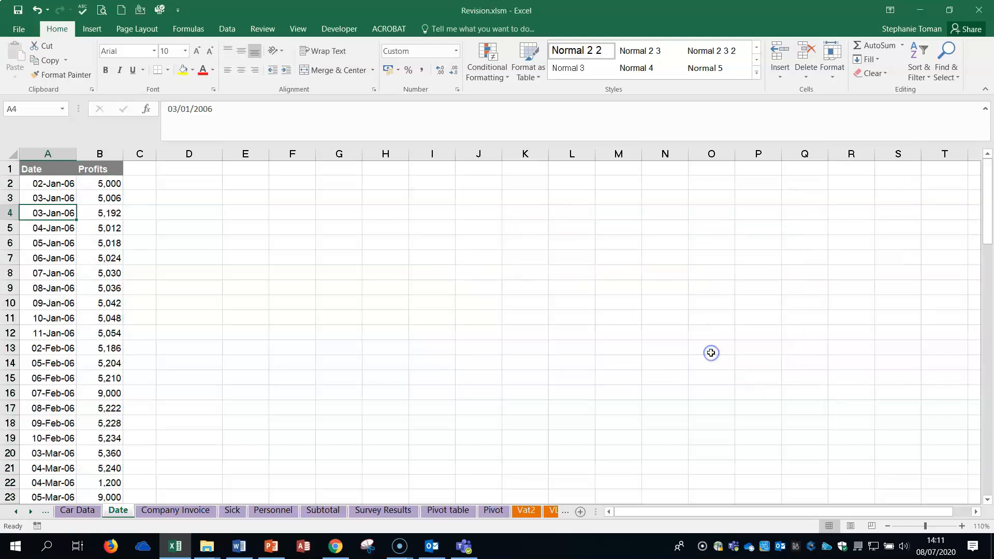
pyautogui.click(448, 246)
pyautogui.scroll(-6, 451, 246)
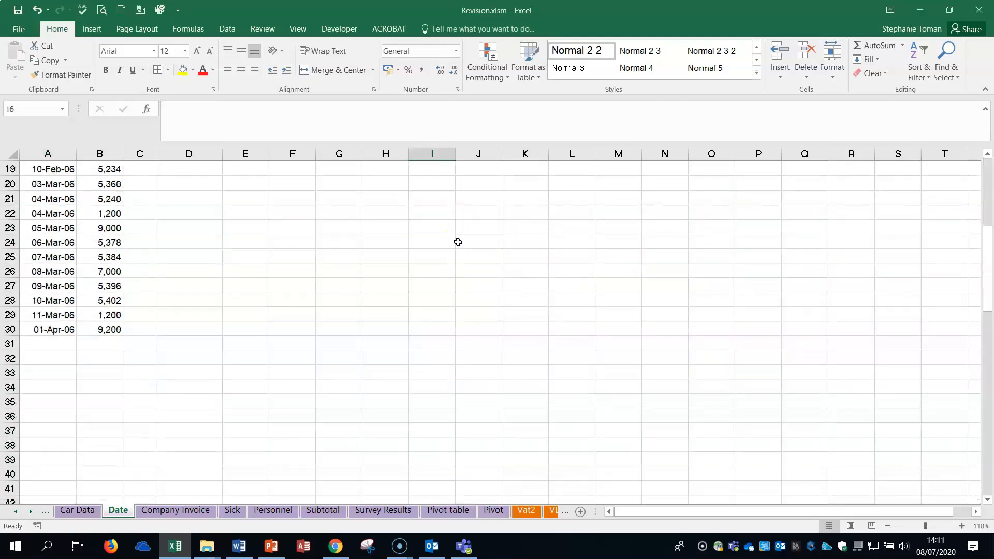
pyautogui.scroll(6, 458, 241)
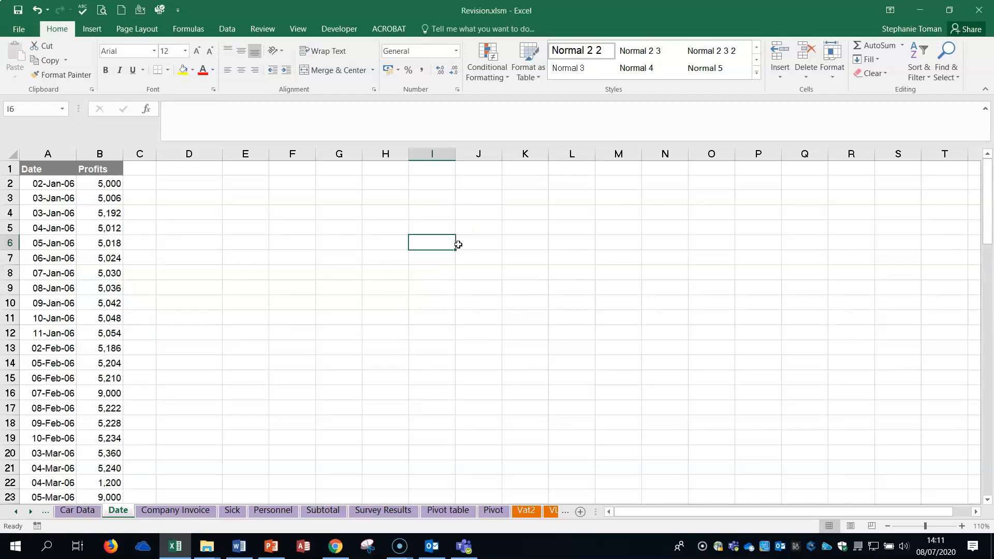
pyautogui.click(458, 242)
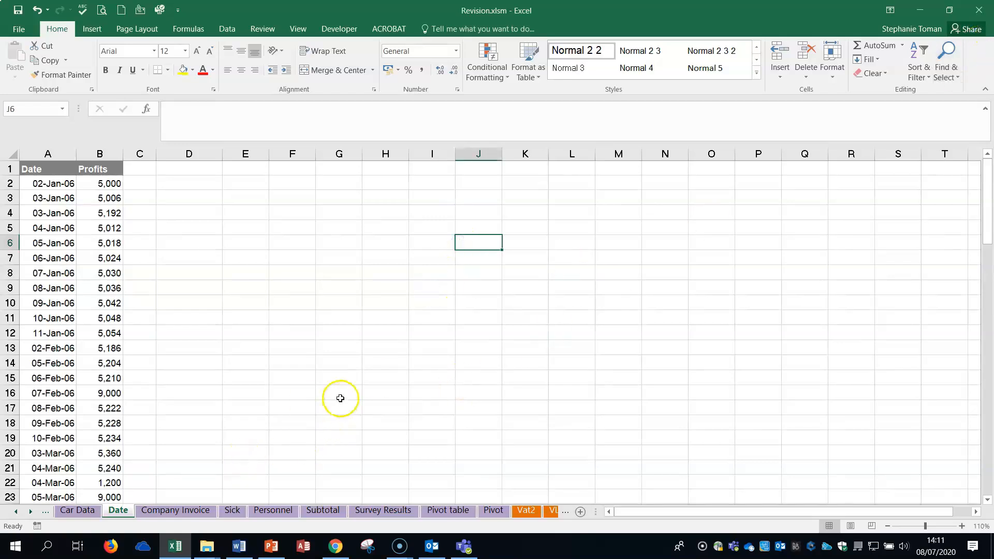
# Open the Company Invoice worksheet, switch to the Word question sheet to read Q22, and return to the Excel workbook
pyautogui.click(168, 513)
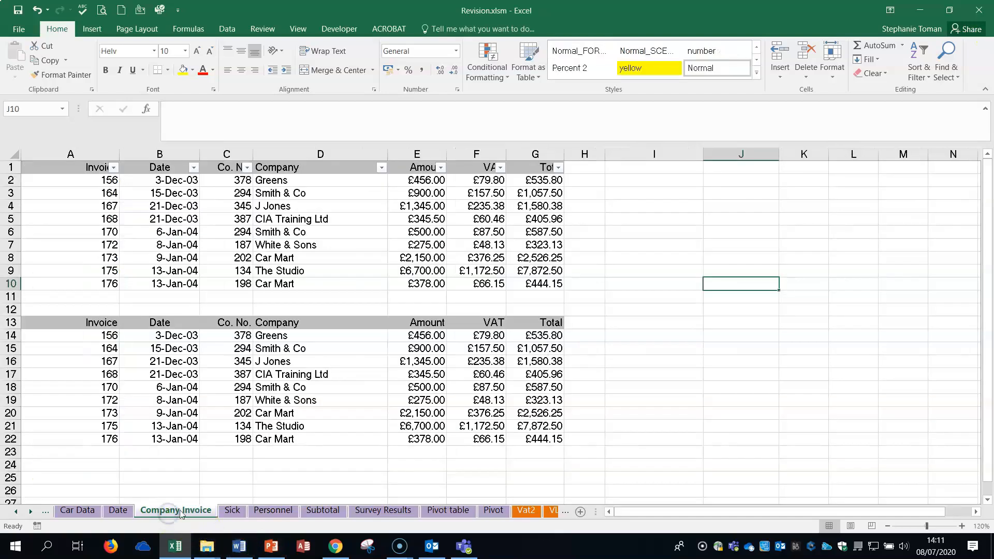
pyautogui.click(237, 546)
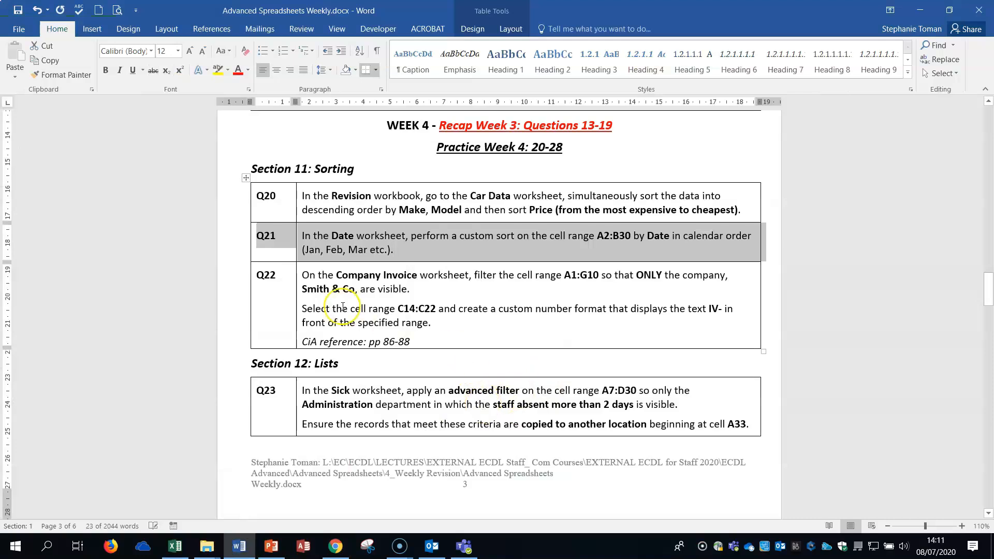
pyautogui.click(229, 323)
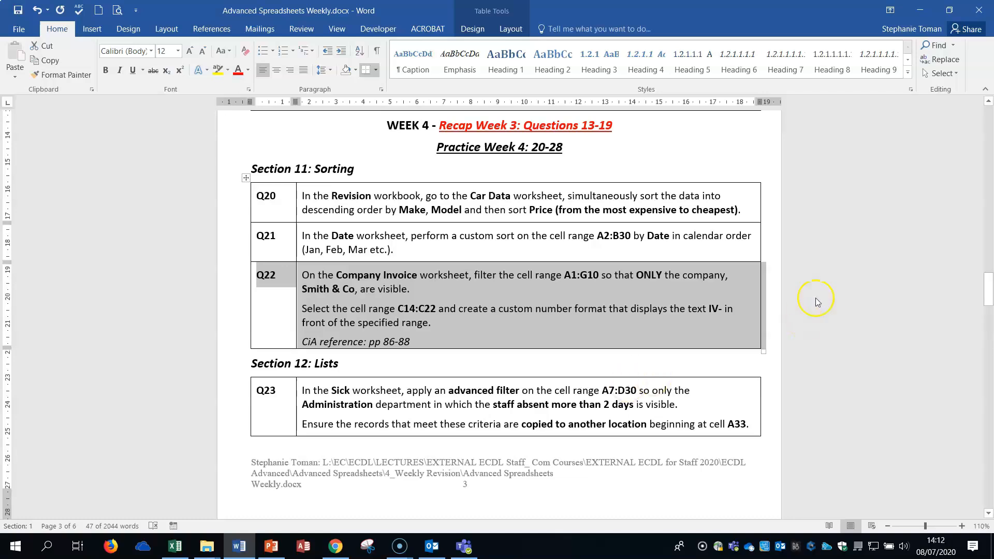
pyautogui.click(920, 10)
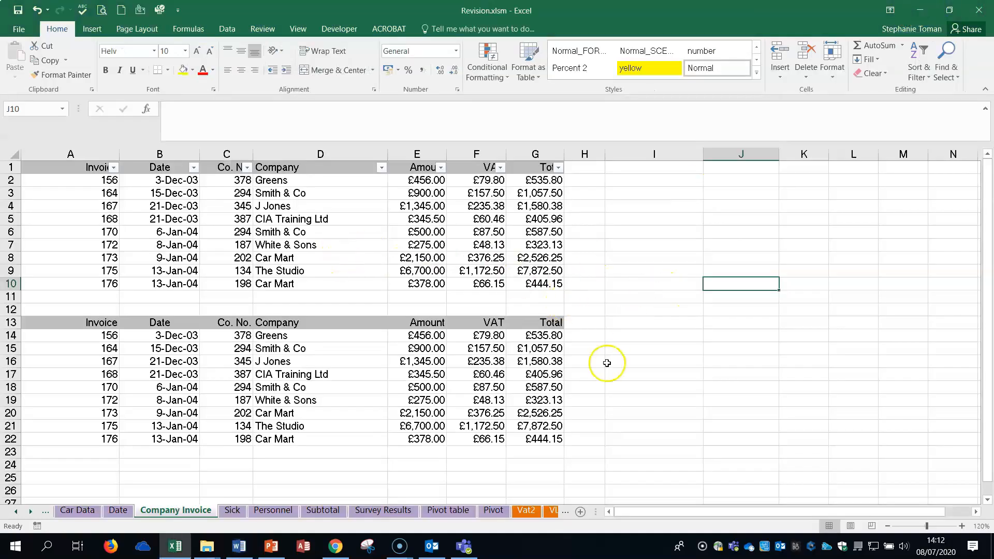
pyautogui.click(630, 351)
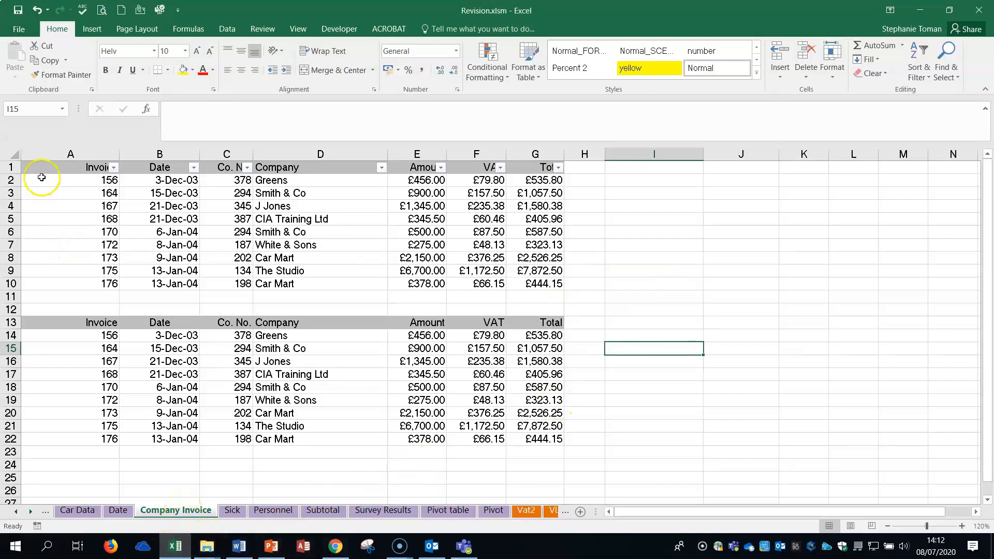
# Filter the invoice range A1:G10 by Company so that only Smith & Co is shown
pyautogui.click(55, 168)
pyautogui.moveTo(54, 168); pyautogui.dragTo(553, 286)
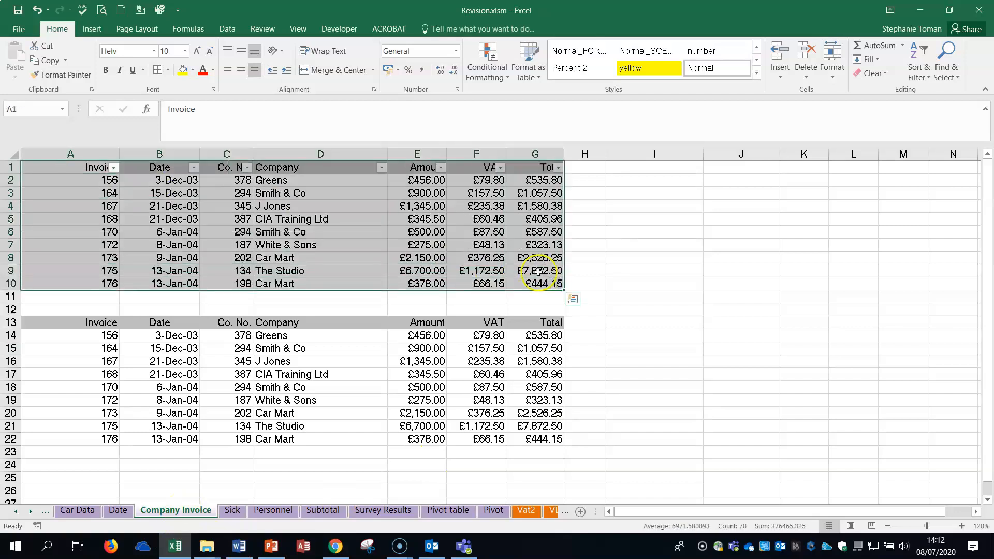
pyautogui.click(381, 168)
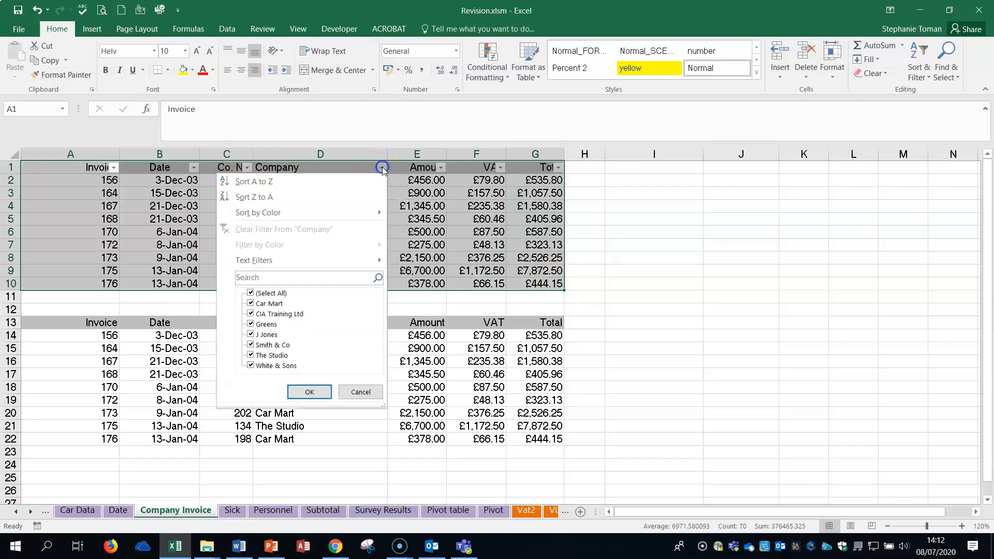
pyautogui.click(251, 295)
pyautogui.click(251, 345)
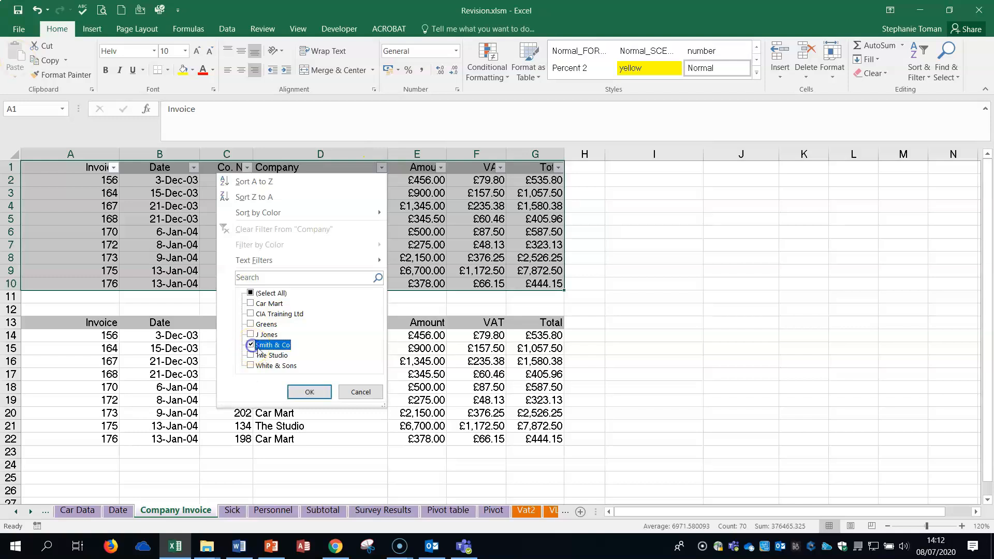
pyautogui.click(309, 392)
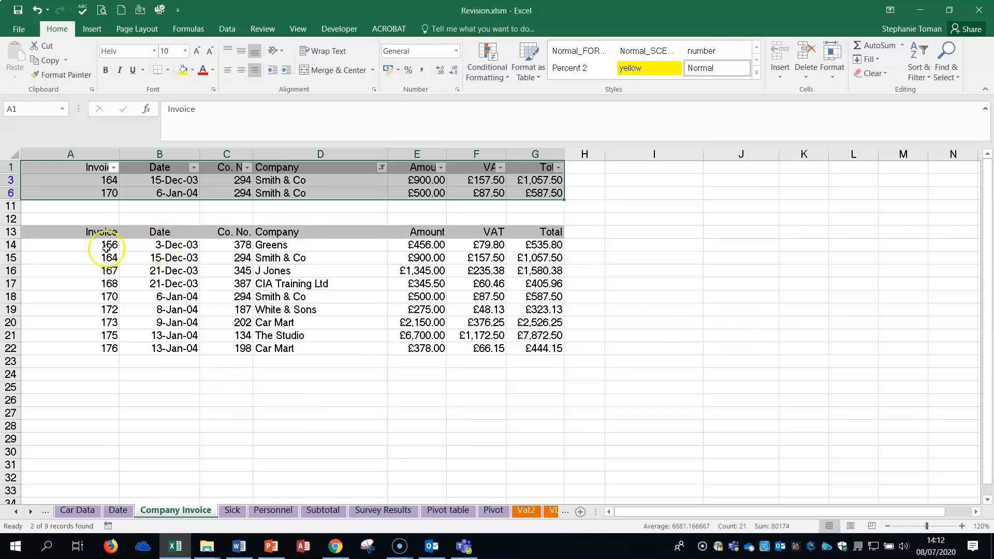
# Select the company numbers in C14:C22 and open their cell format settings
pyautogui.click(71, 232)
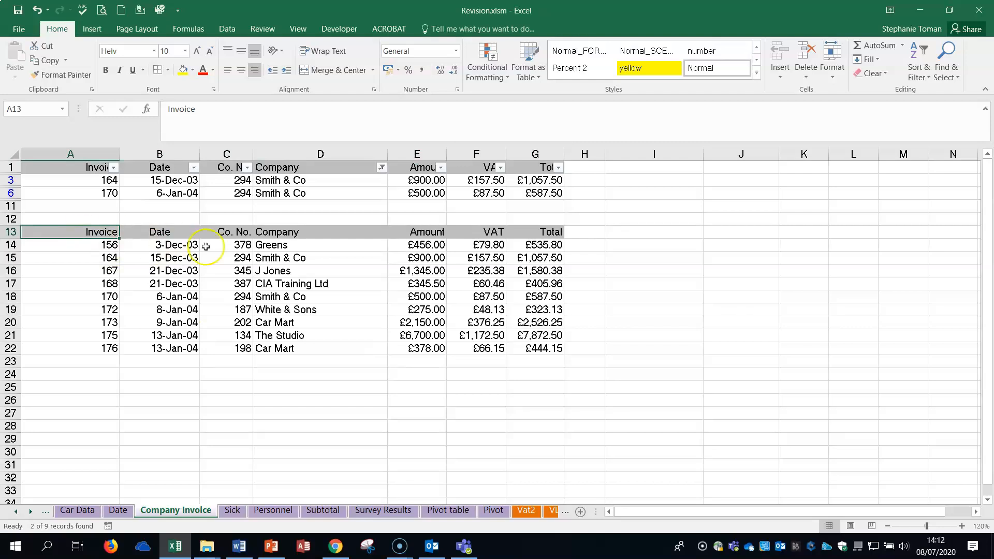
pyautogui.click(226, 257)
pyautogui.click(282, 266)
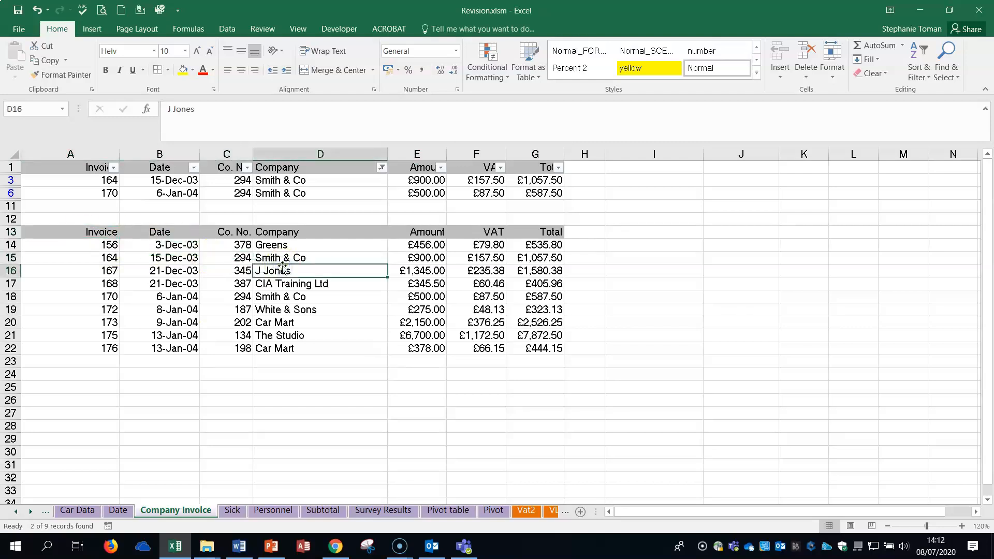
pyautogui.click(226, 245)
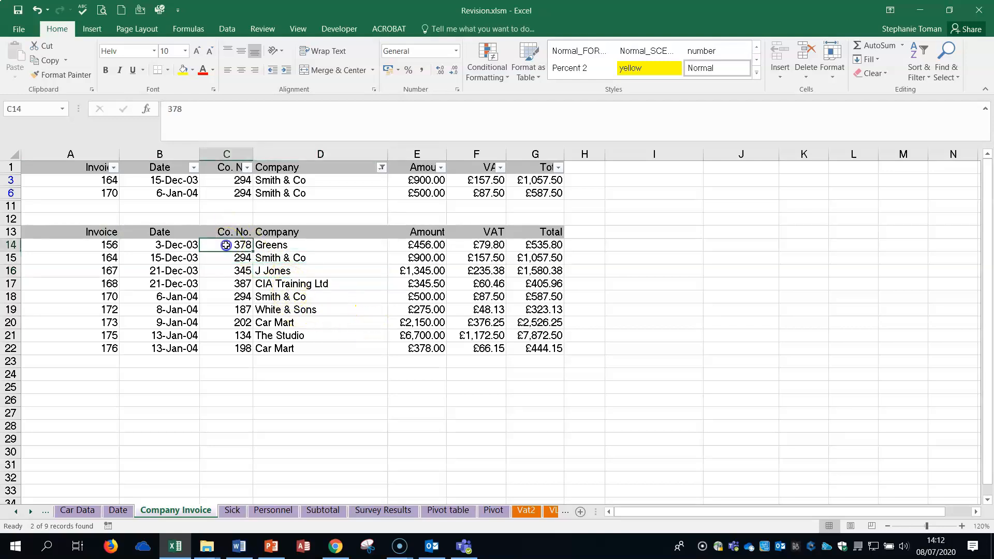
pyautogui.moveTo(227, 245); pyautogui.dragTo(227, 347)
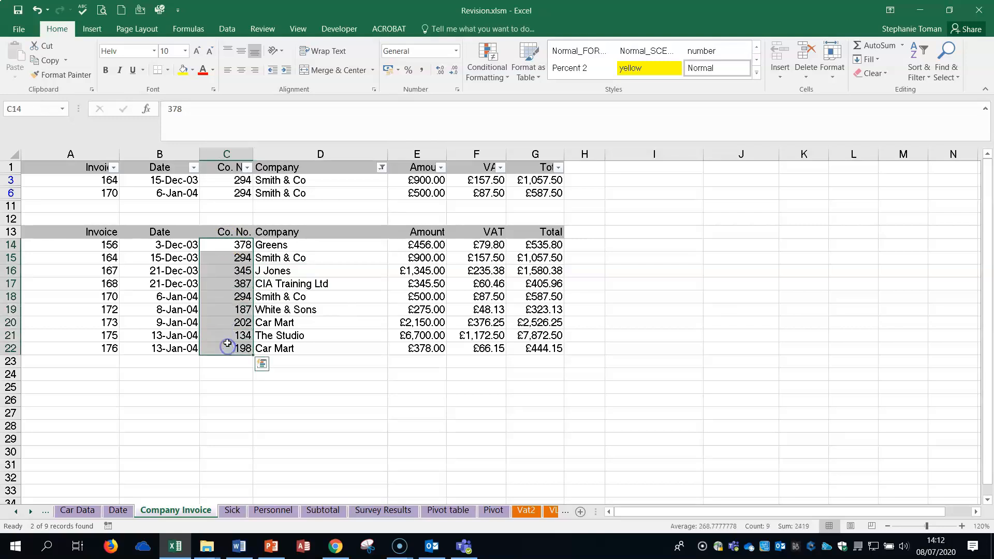
pyautogui.rightClick(237, 315)
pyautogui.click(294, 261)
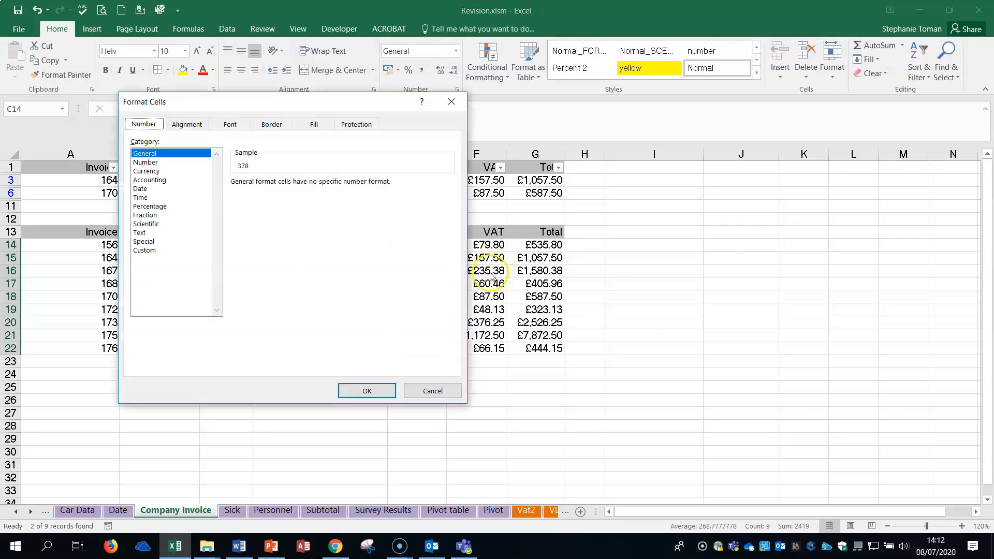
pyautogui.moveTo(266, 107); pyautogui.dragTo(503, 156)
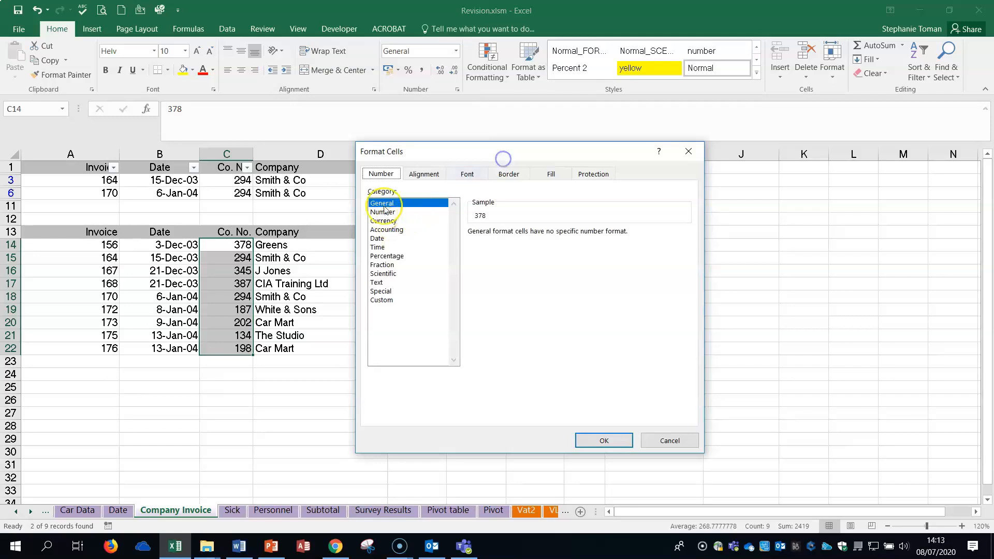
# Create the custom number format "IV-"0 and apply it to the selected company numbers
pyautogui.click(383, 300)
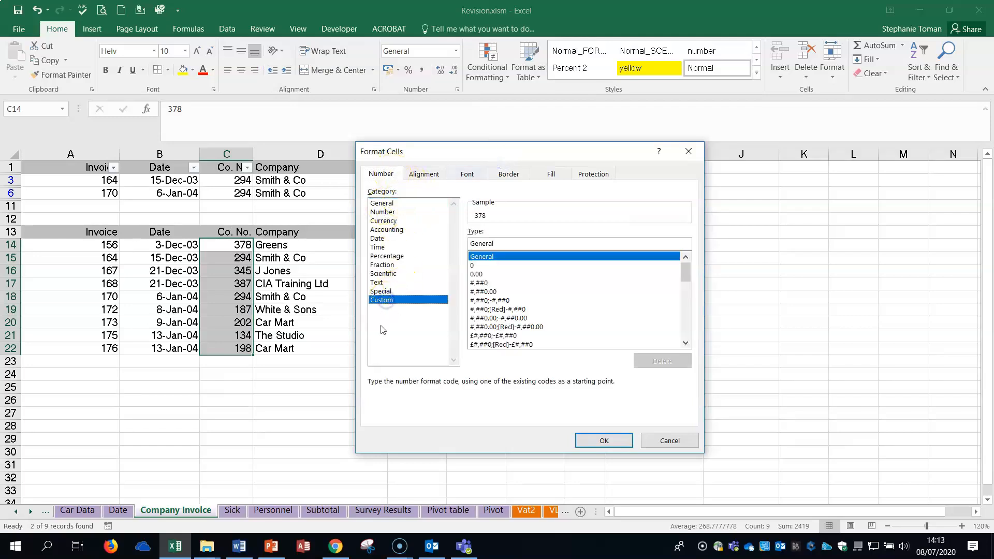
pyautogui.doubleClick(505, 243)
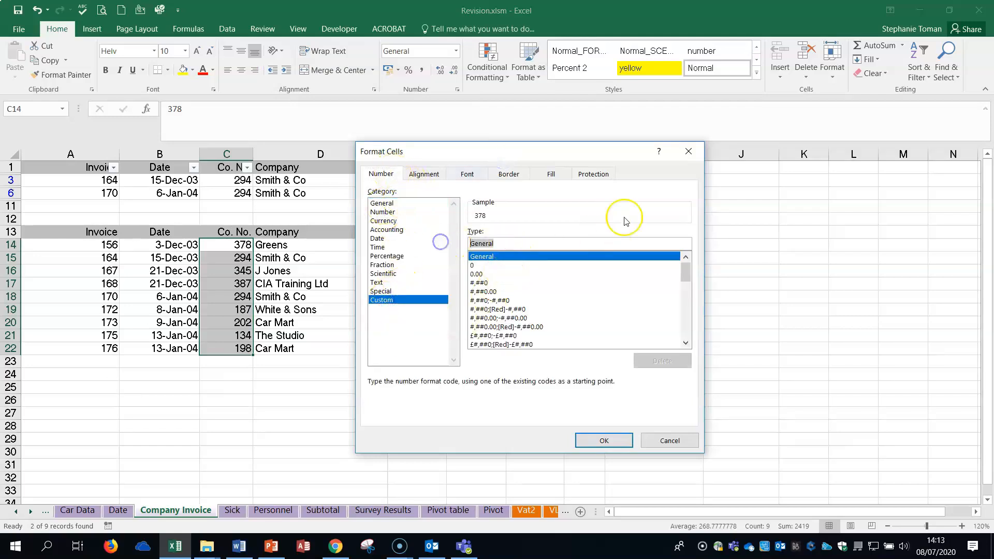
pyautogui.write('IV')
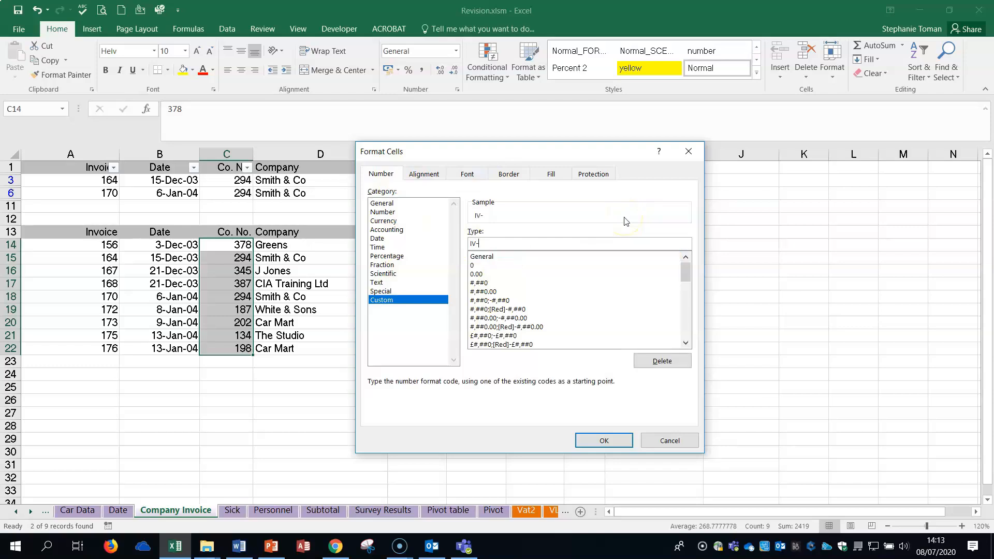
pyautogui.write('-0')
pyautogui.click(471, 243)
pyautogui.write('"')
pyautogui.click(481, 241)
pyautogui.write('"0')
pyautogui.click(604, 440)
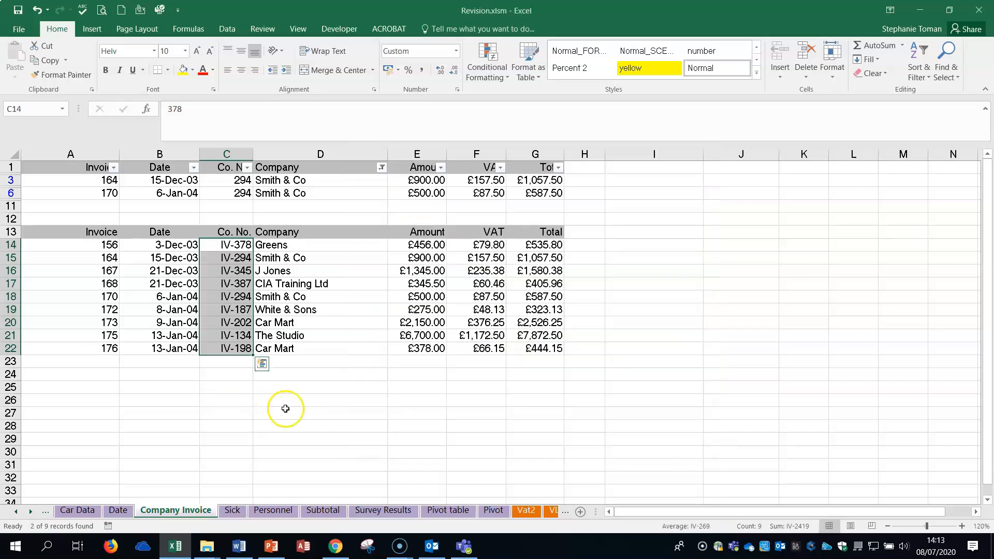
pyautogui.click(221, 347)
pyautogui.click(604, 390)
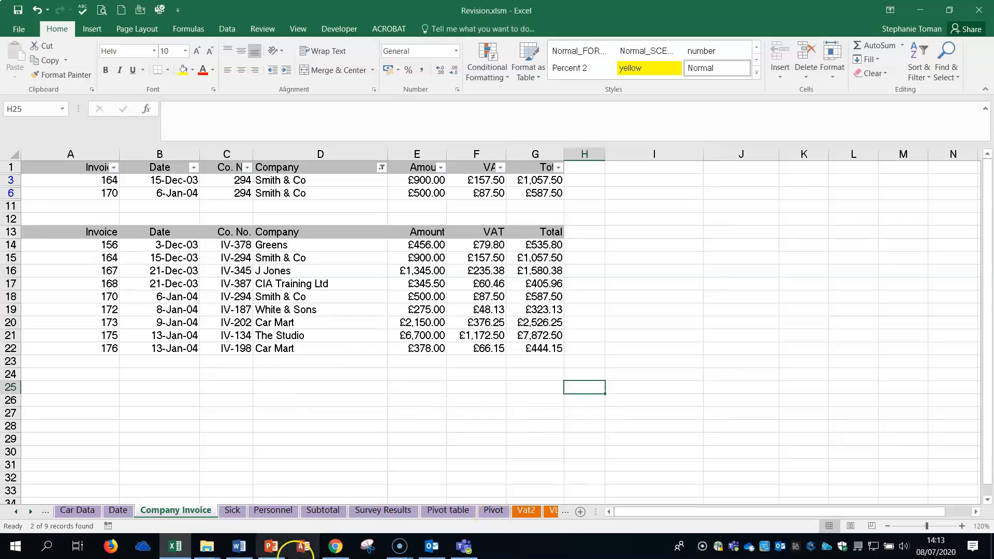
# Switch to the Word question sheet, read Q23 on the advanced filter, and return to the Excel workbook
pyautogui.click(240, 547)
pyautogui.click(239, 547)
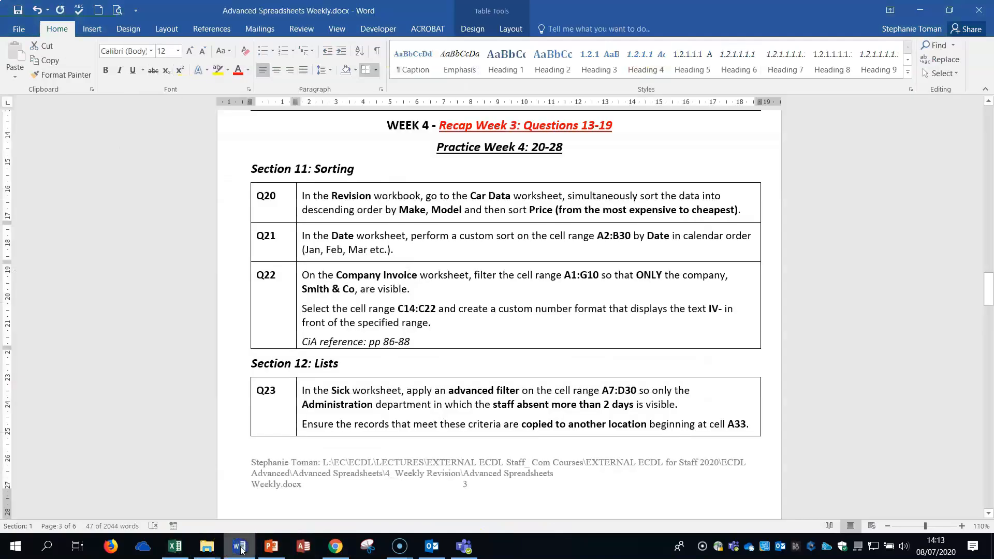
pyautogui.click(233, 413)
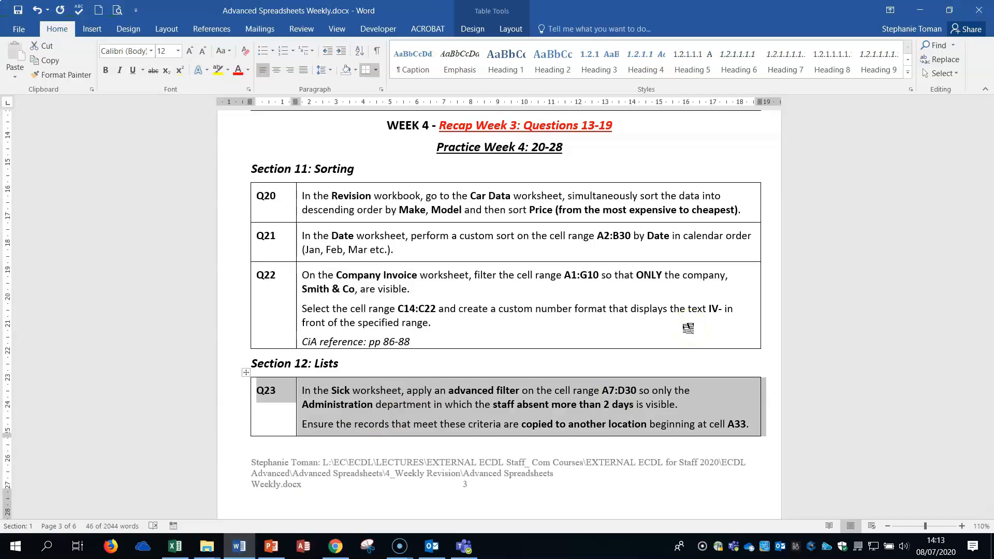
pyautogui.click(718, 434)
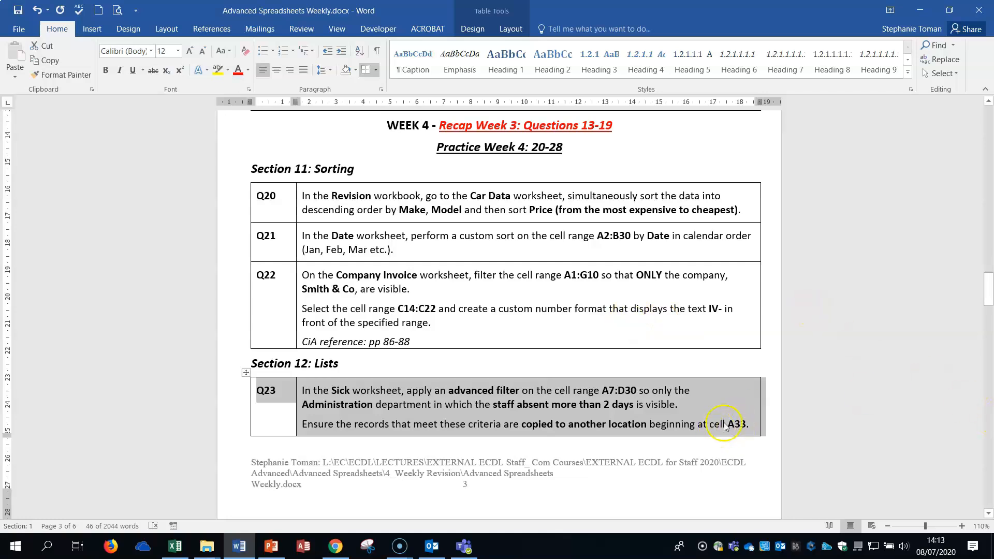
pyautogui.scroll(-3, 722, 430)
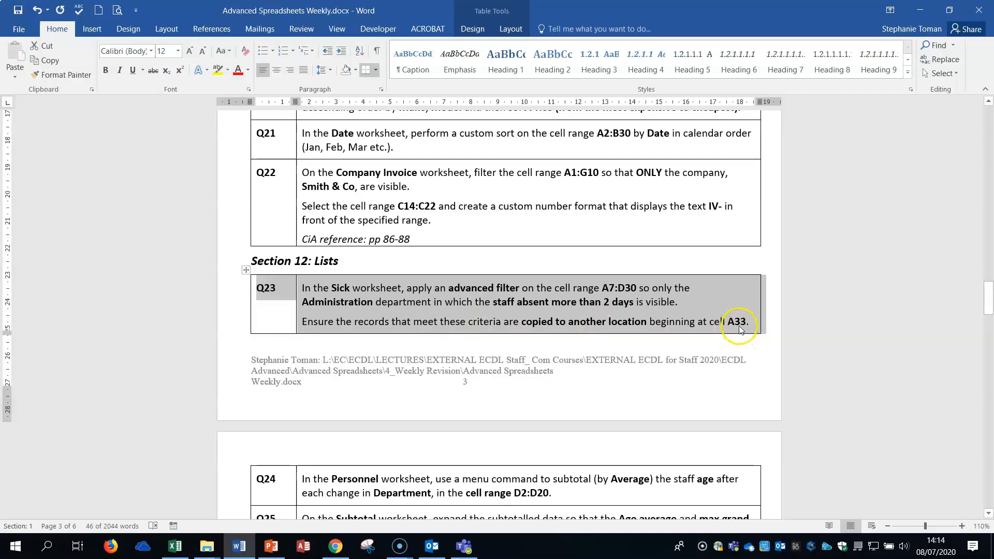
pyautogui.click(921, 10)
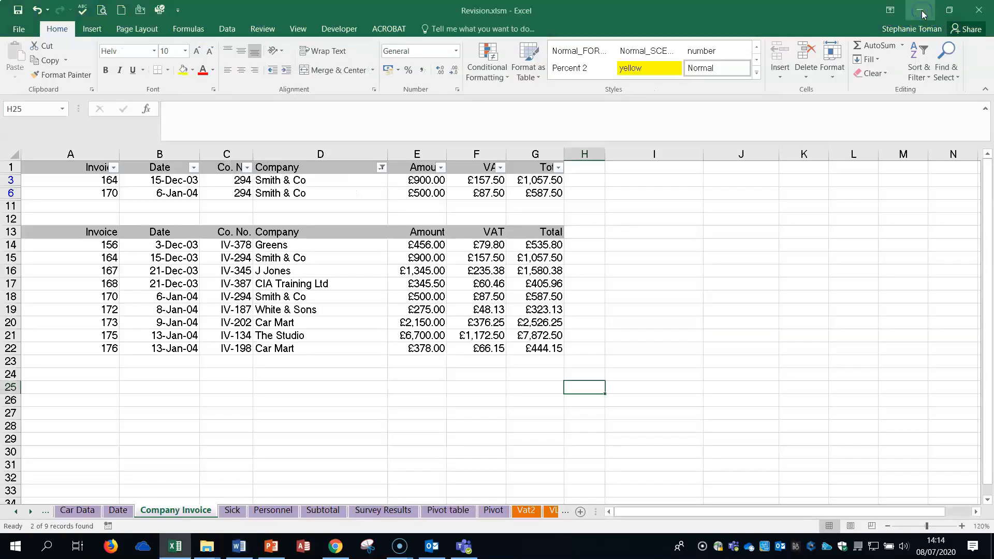
# On the Sick worksheet, copy the column headings A7:D7 to the criteria area starting at A1
pyautogui.click(231, 510)
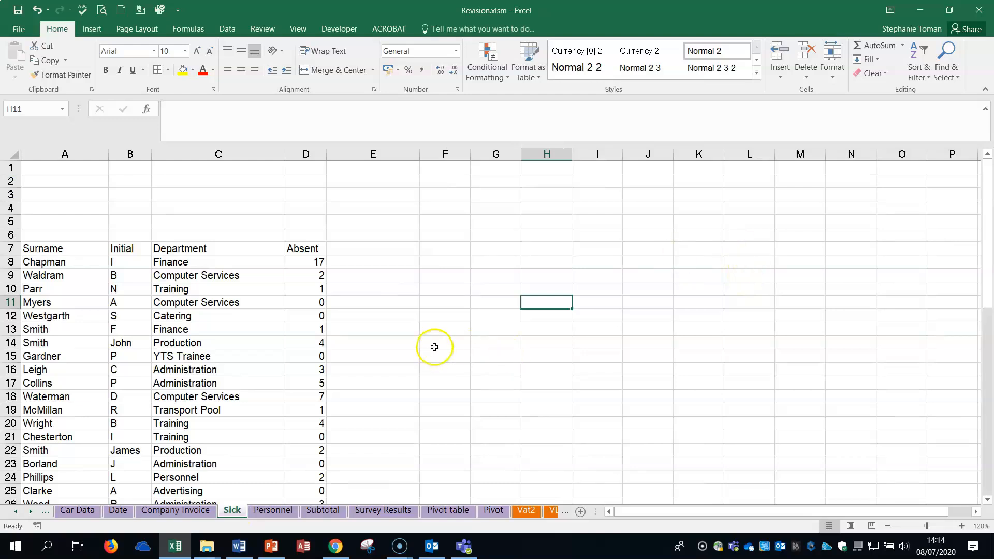
pyautogui.click(463, 342)
pyautogui.moveTo(34, 248); pyautogui.dragTo(313, 251)
pyautogui.rightClick(313, 251)
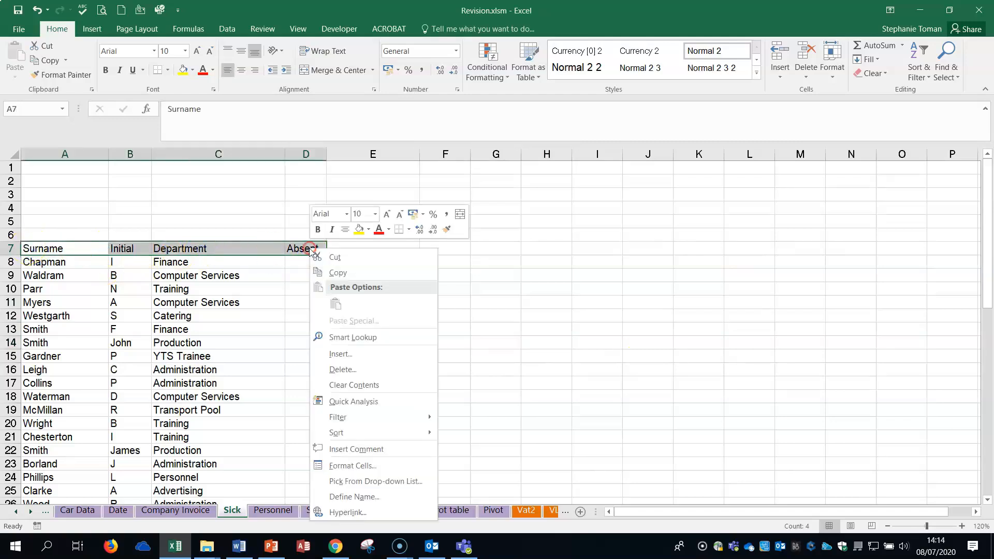
pyautogui.click(343, 272)
pyautogui.rightClick(55, 165)
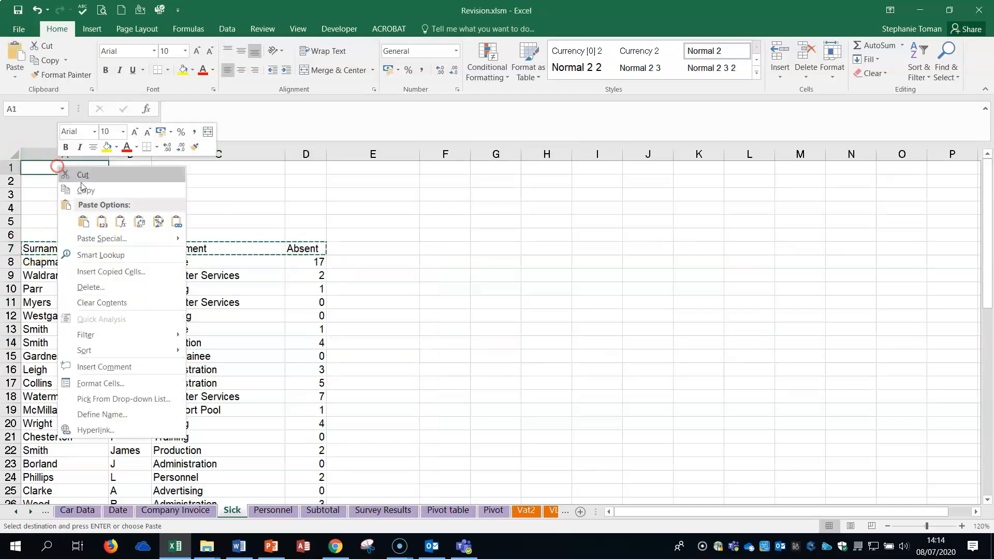
pyautogui.click(80, 218)
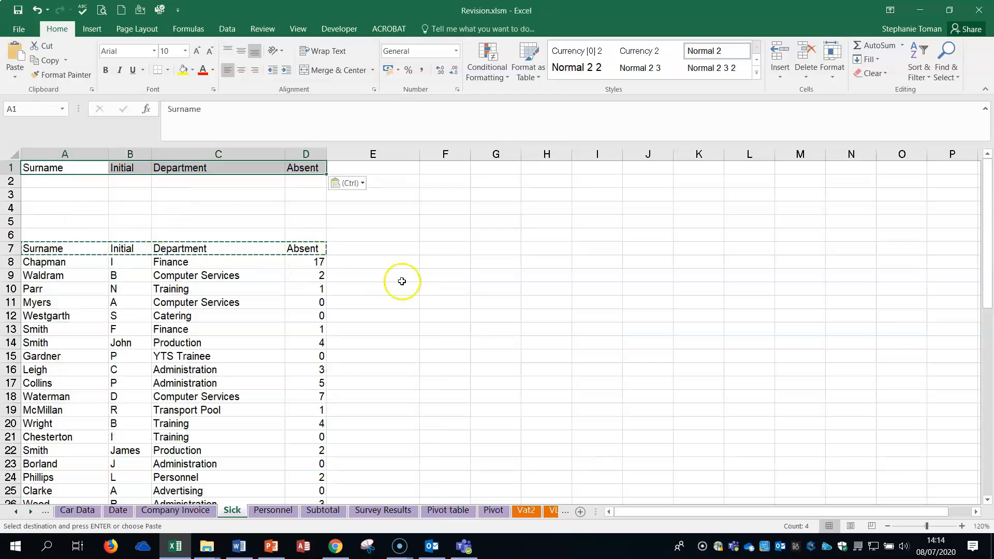
pyautogui.press('Escape')
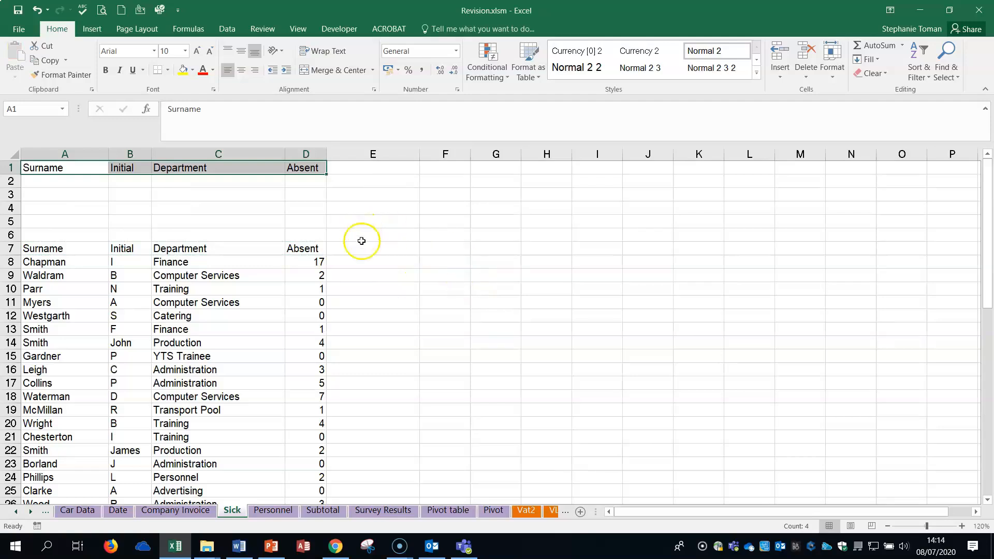
# Fill in the filter criteria by copying Administration from C16 into C2 and entering >2 under Absent in D2
pyautogui.rightClick(176, 371)
pyautogui.click(221, 122)
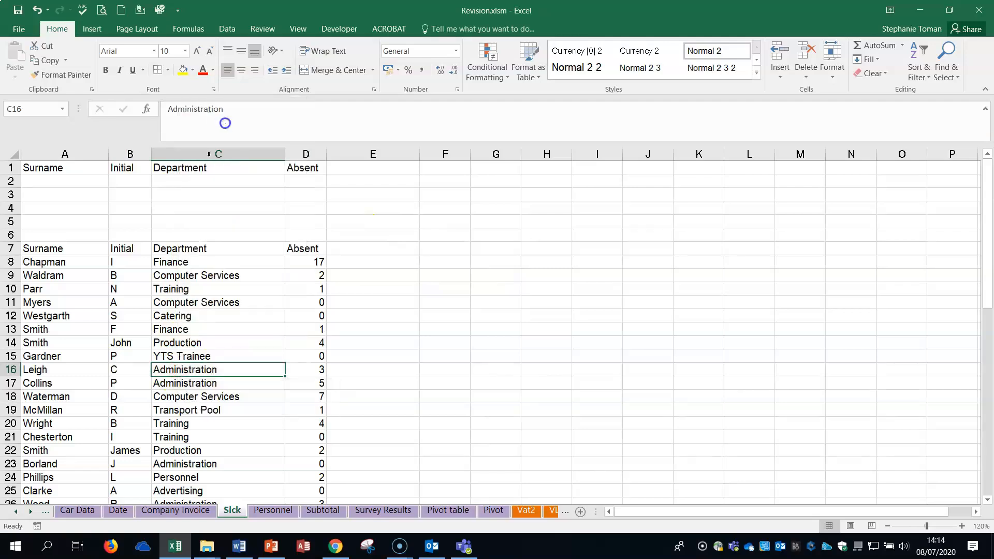
pyautogui.rightClick(196, 181)
pyautogui.click(222, 238)
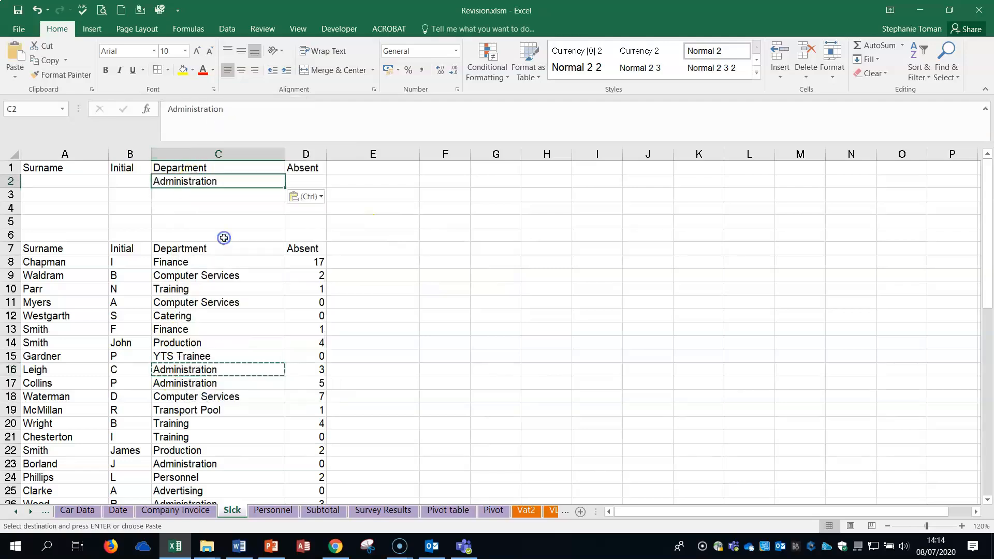
pyautogui.click(309, 179)
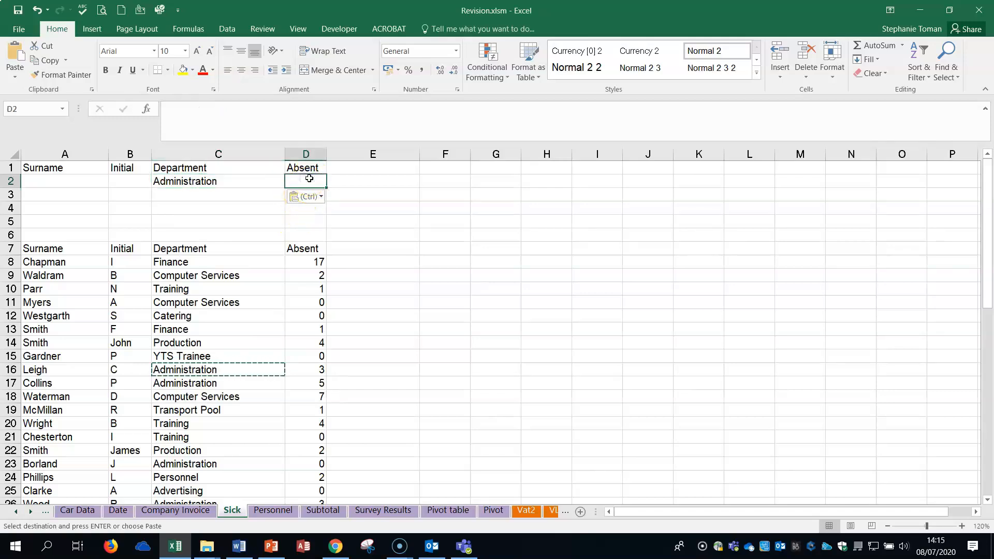
pyautogui.write('>2')
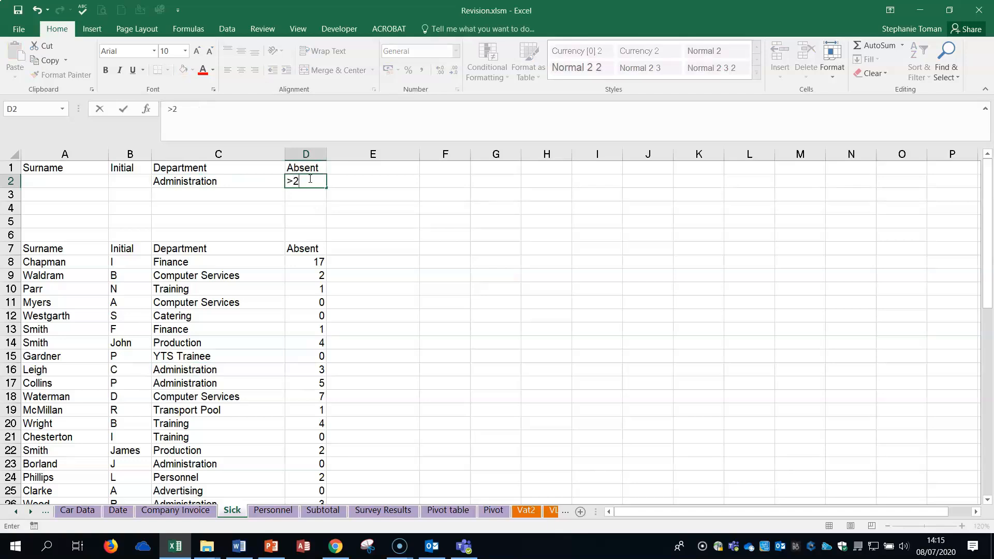
# Start an advanced filter on the list A7:D30 with A1:D2 as the criteria range
pyautogui.click(237, 303)
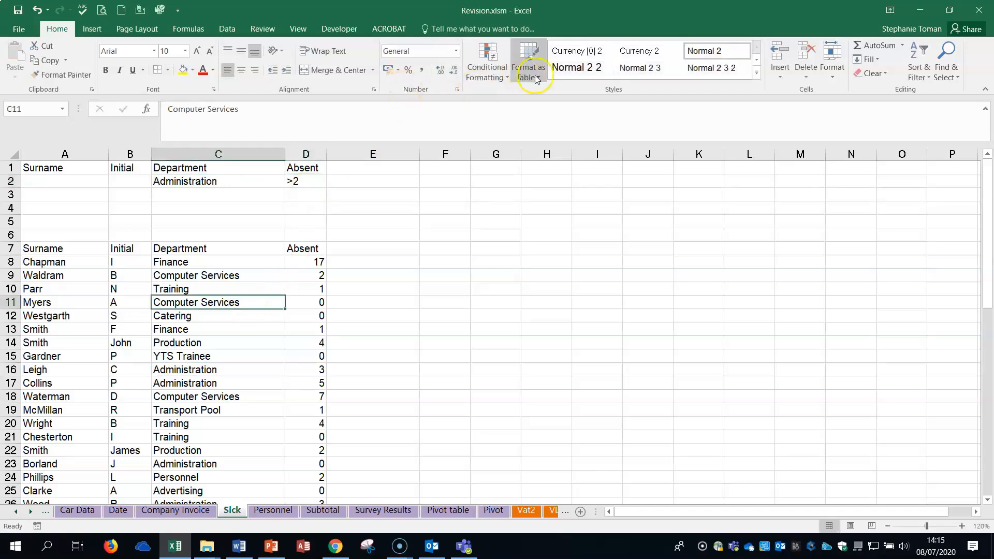
pyautogui.click(227, 28)
pyautogui.click(469, 76)
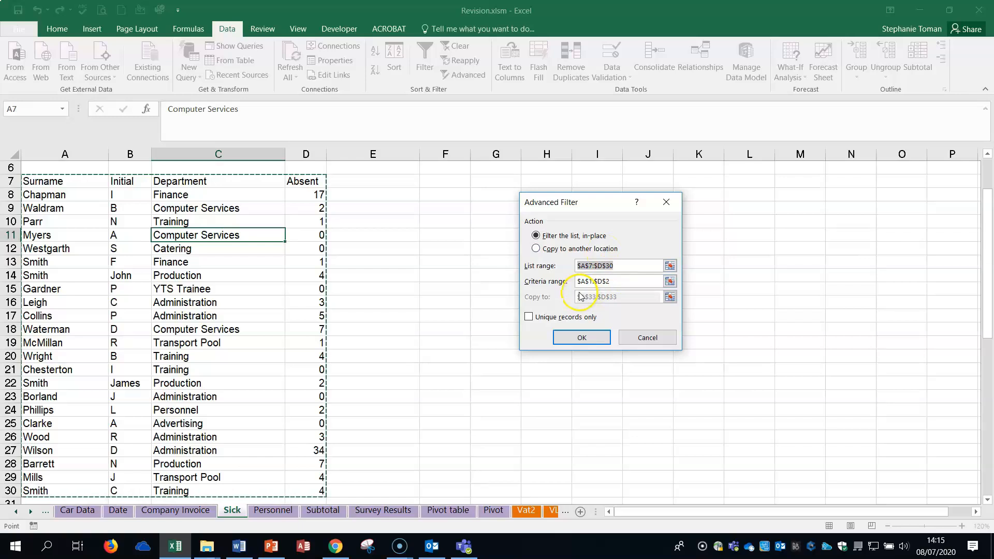
pyautogui.click(670, 281)
pyautogui.moveTo(63, 171); pyautogui.dragTo(310, 191)
pyautogui.click(675, 219)
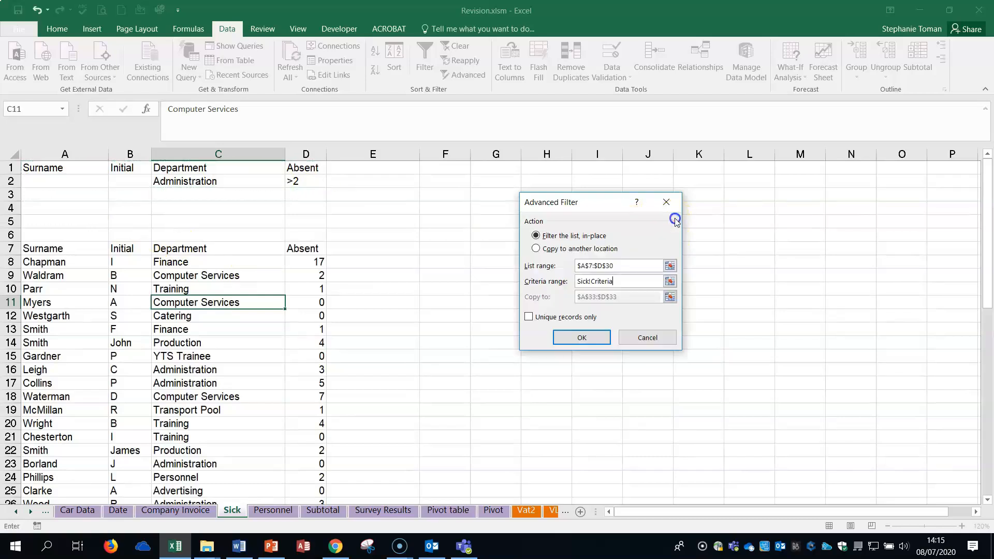
# Set the filter to copy its results to another location starting at A33, run it, and check the extracted records
pyautogui.click(536, 250)
pyautogui.click(671, 297)
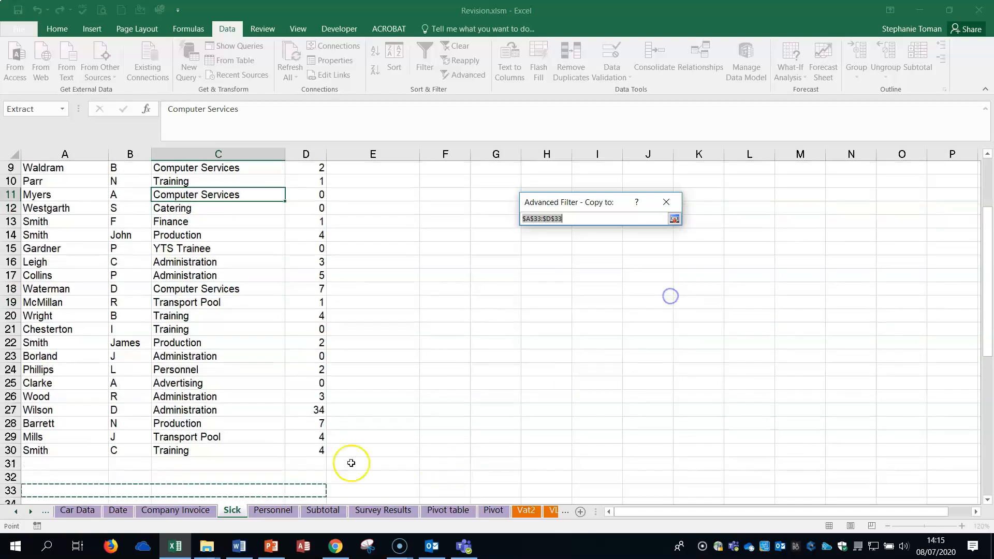
pyautogui.click(40, 490)
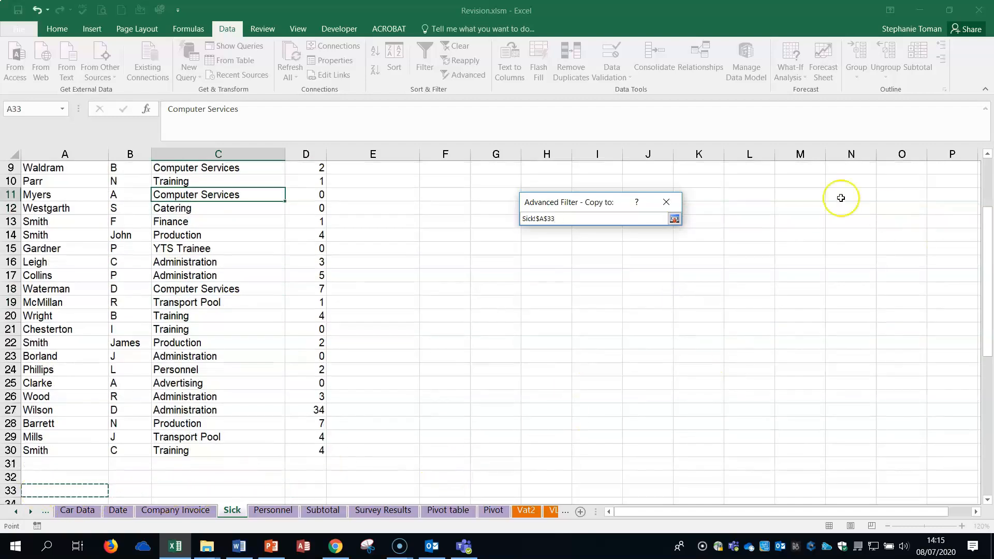
pyautogui.click(674, 218)
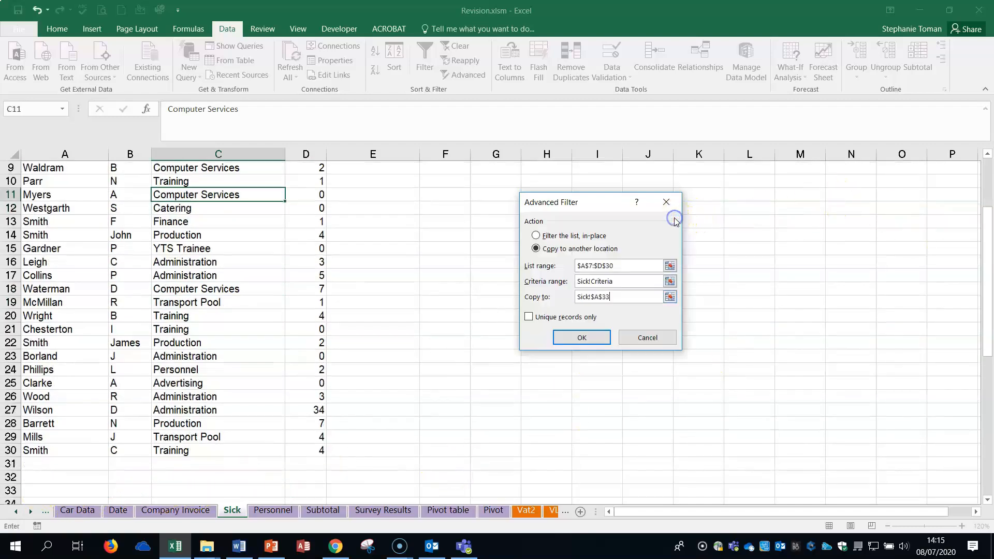
pyautogui.click(582, 338)
pyautogui.scroll(-2, 654, 327)
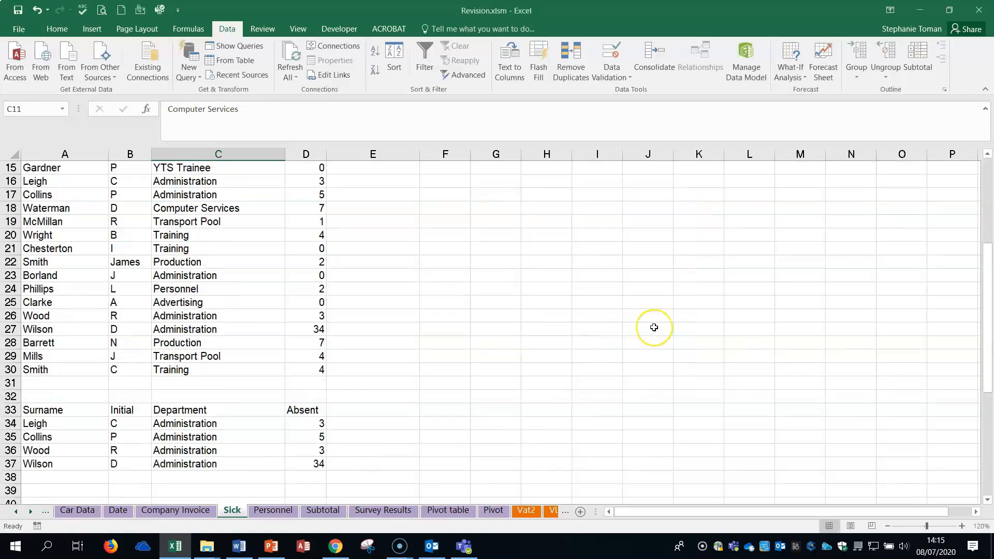
pyautogui.scroll(-1, 654, 328)
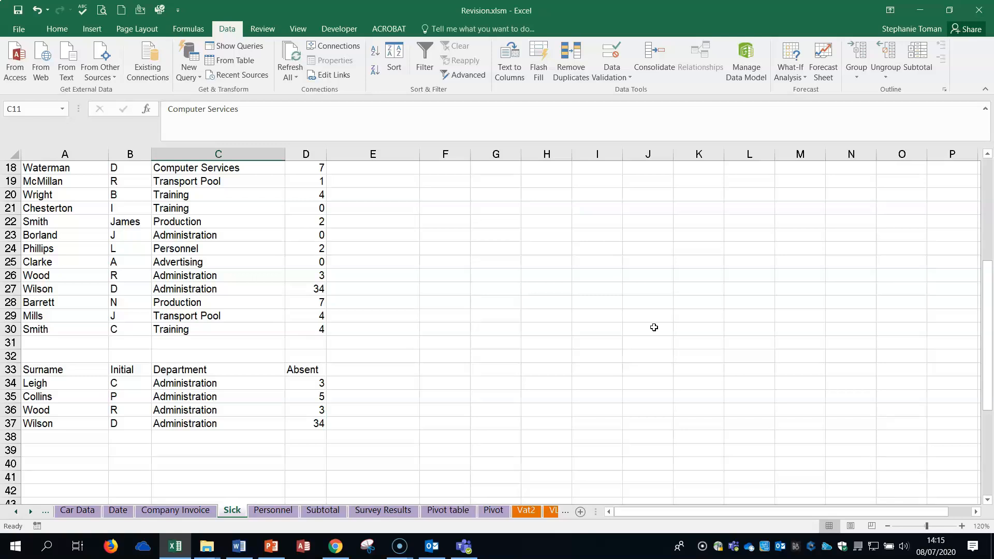
# Open the Personnel worksheet and read question 24 in the Word document Advanced Spreadsheets Weekly.docx, returning to the workbook
pyautogui.click(273, 510)
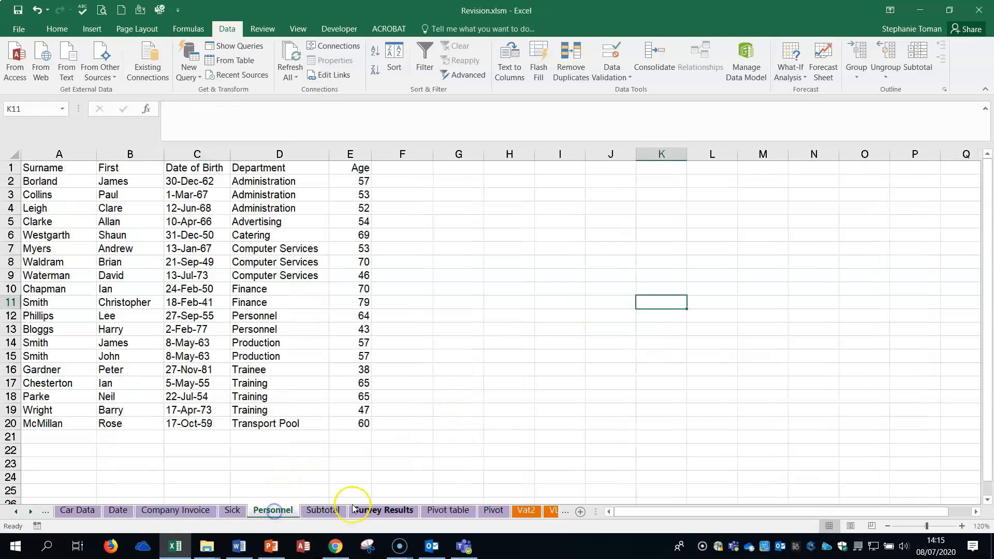
pyautogui.click(531, 422)
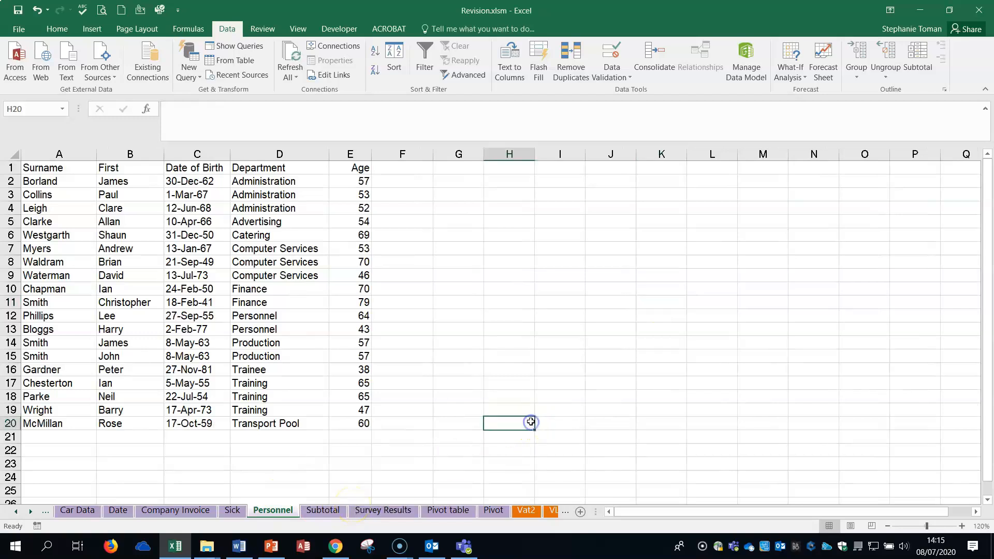
pyautogui.click(239, 546)
pyautogui.scroll(-3, 382, 433)
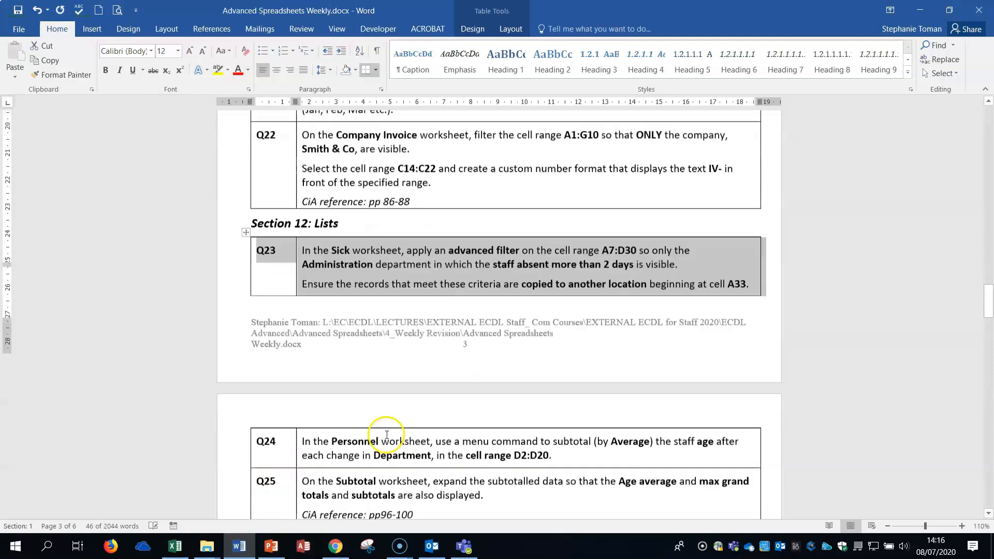
pyautogui.click(221, 343)
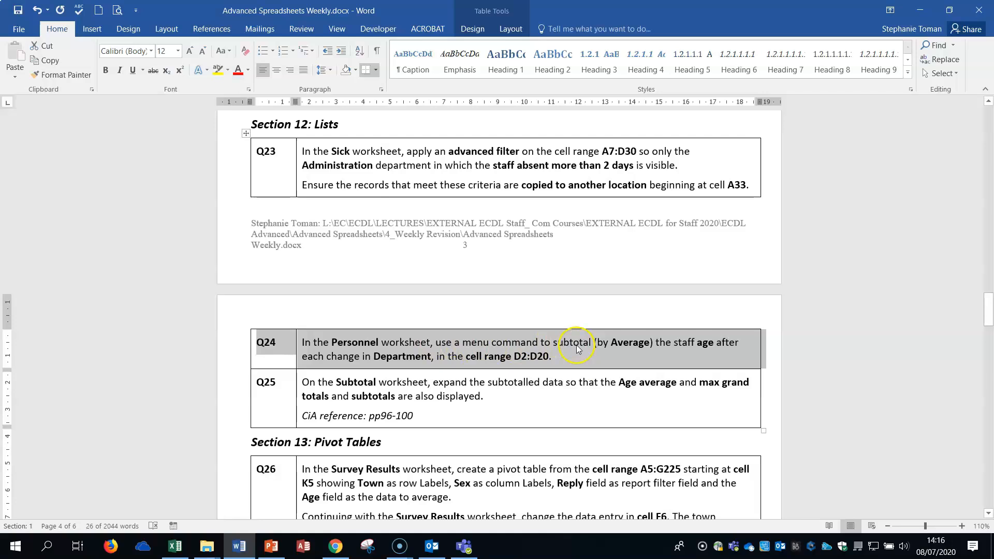
pyautogui.click(921, 10)
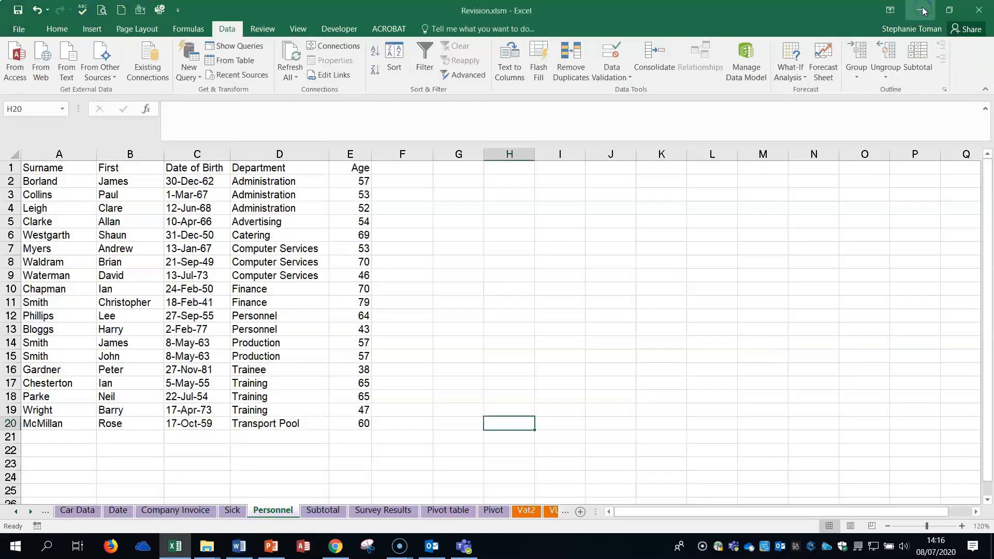
# Subtotal the Personnel list at each change in Department, using the Average function on Age
pyautogui.click(239, 288)
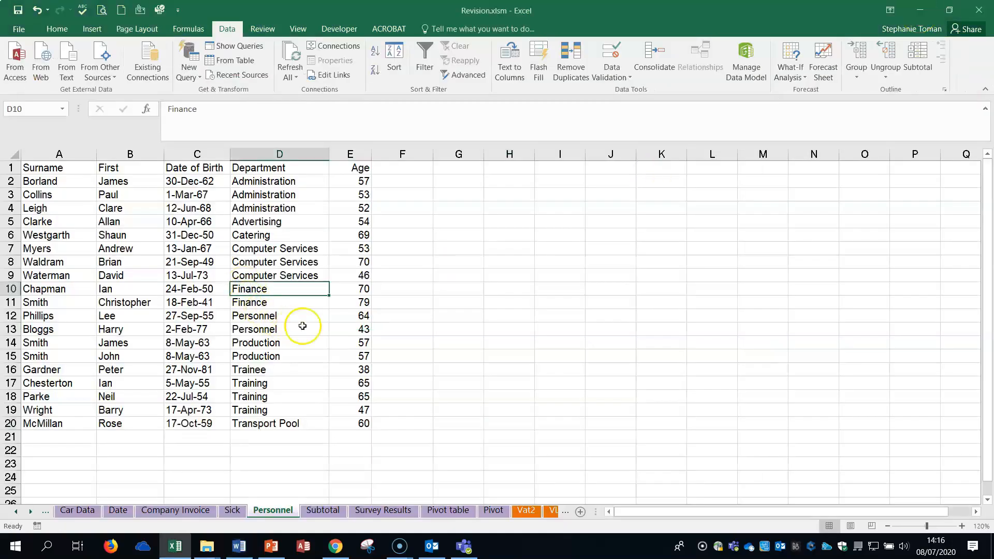
pyautogui.click(917, 63)
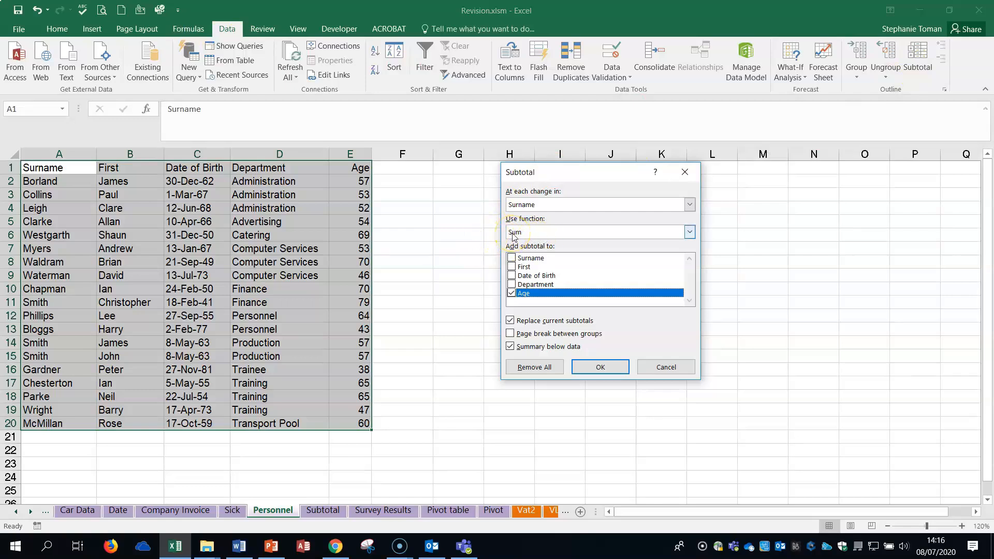
pyautogui.click(690, 206)
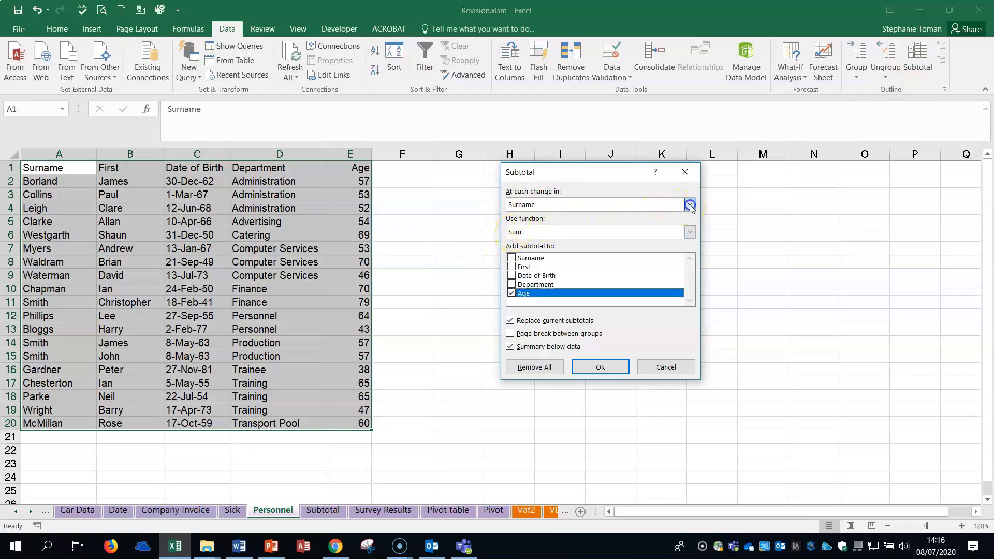
pyautogui.click(593, 243)
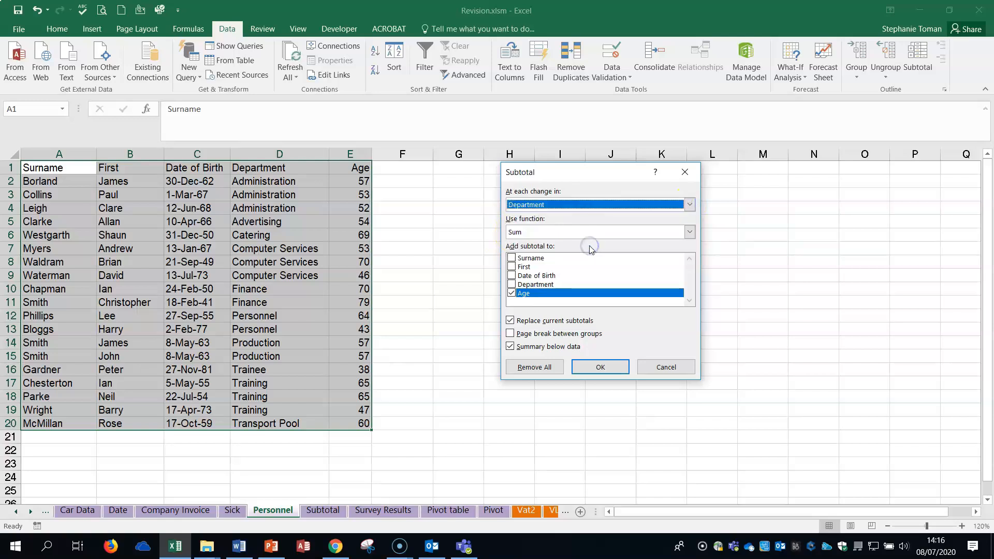
pyautogui.click(689, 233)
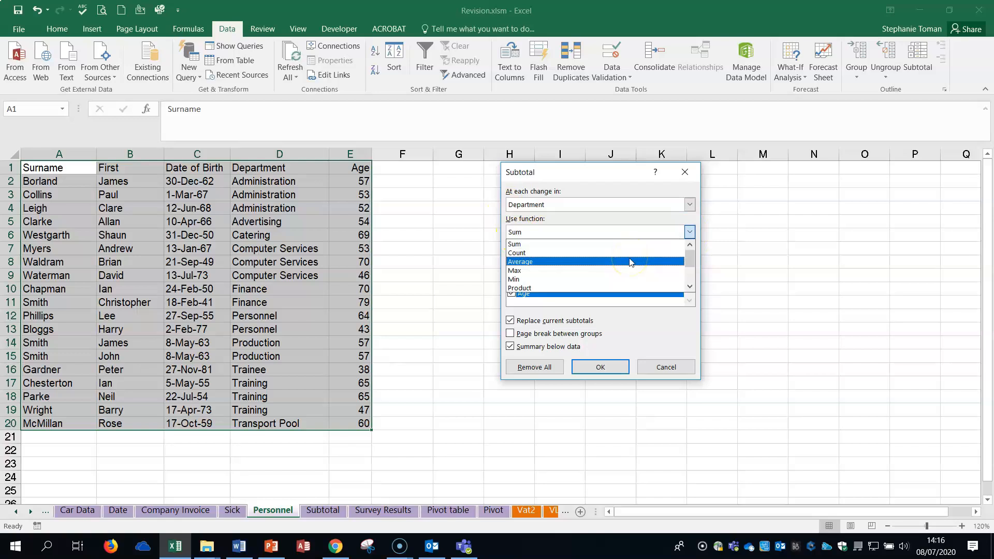
pyautogui.click(629, 261)
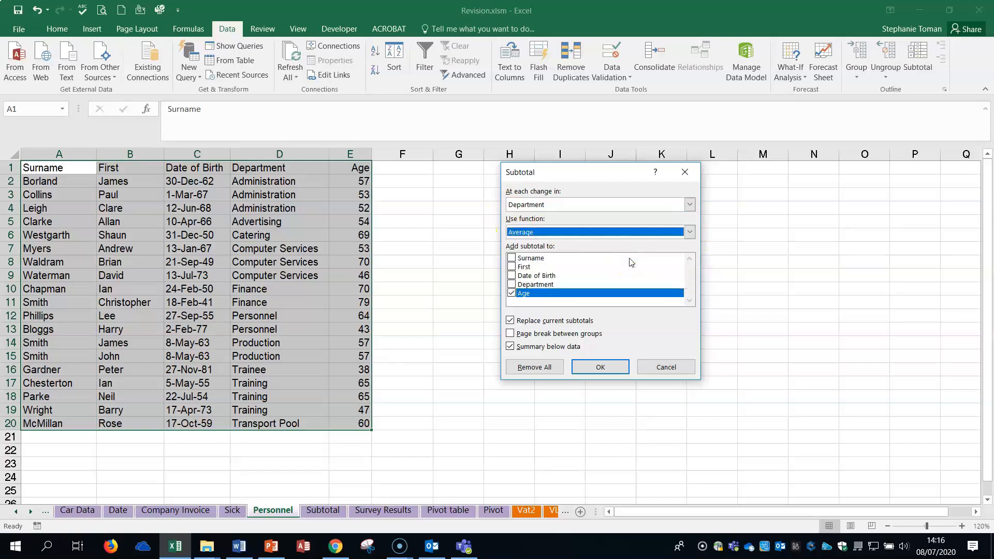
pyautogui.click(599, 369)
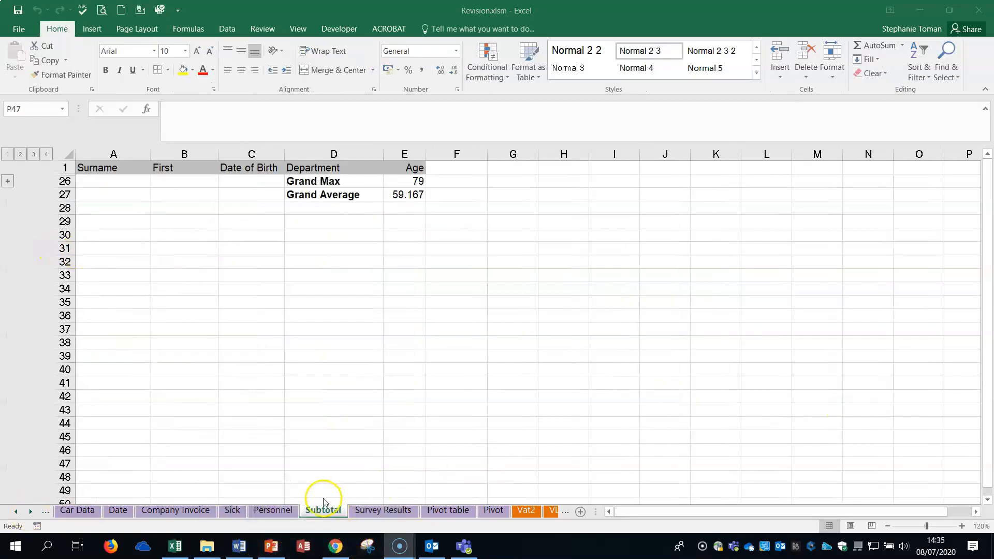
# Following question 25 in the Word document, expand the Subtotal worksheet's outline to level 3 and widen the Department column to fit its contents
pyautogui.click(238, 547)
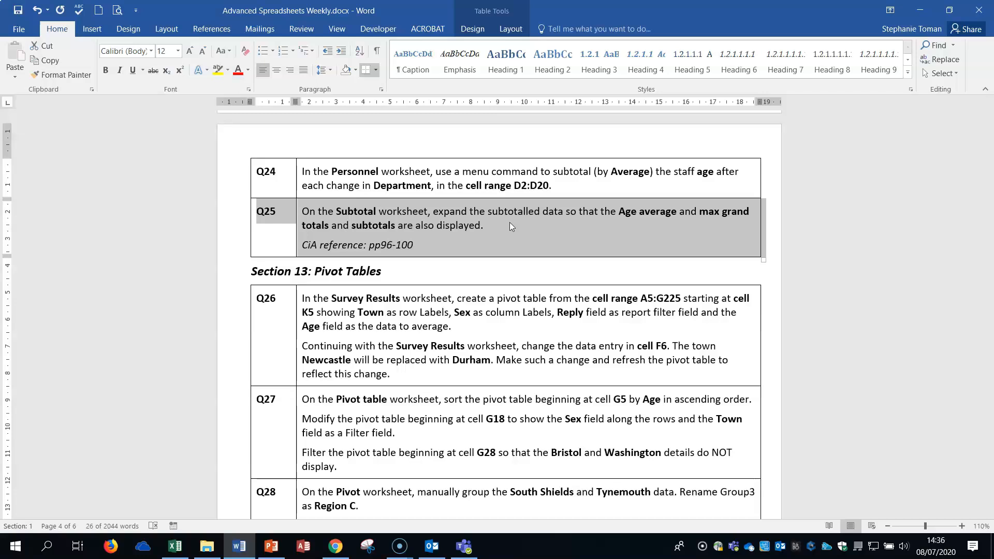
pyautogui.click(920, 10)
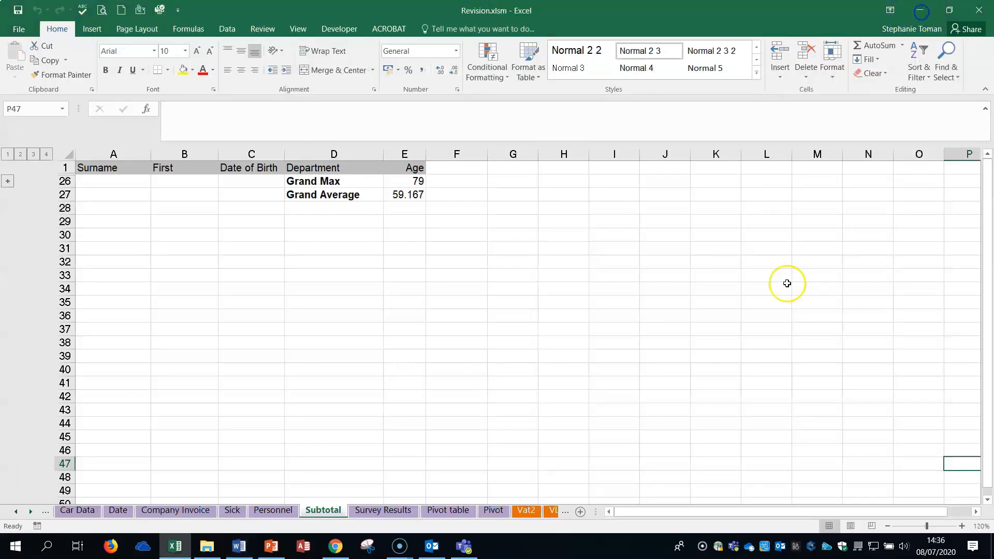
pyautogui.click(32, 155)
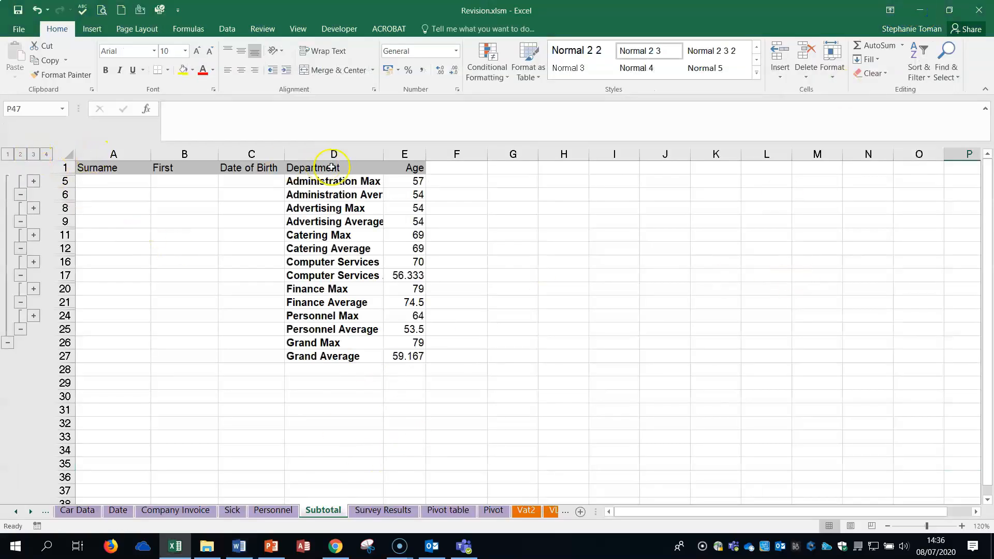
pyautogui.doubleClick(384, 154)
pyautogui.click(692, 340)
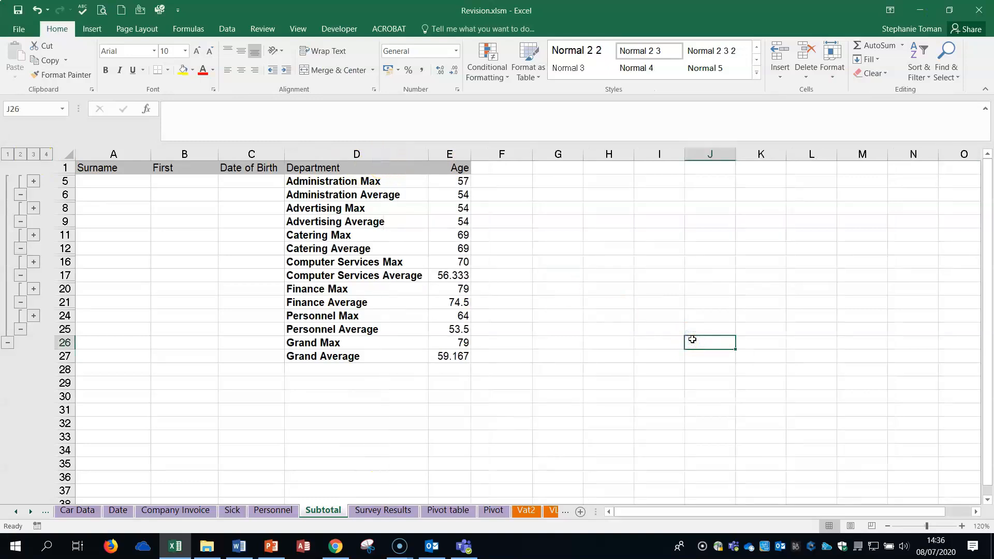
# Compare the Subtotal worksheet's outline at levels 2 and 1, returning it to level 3
pyautogui.click(20, 154)
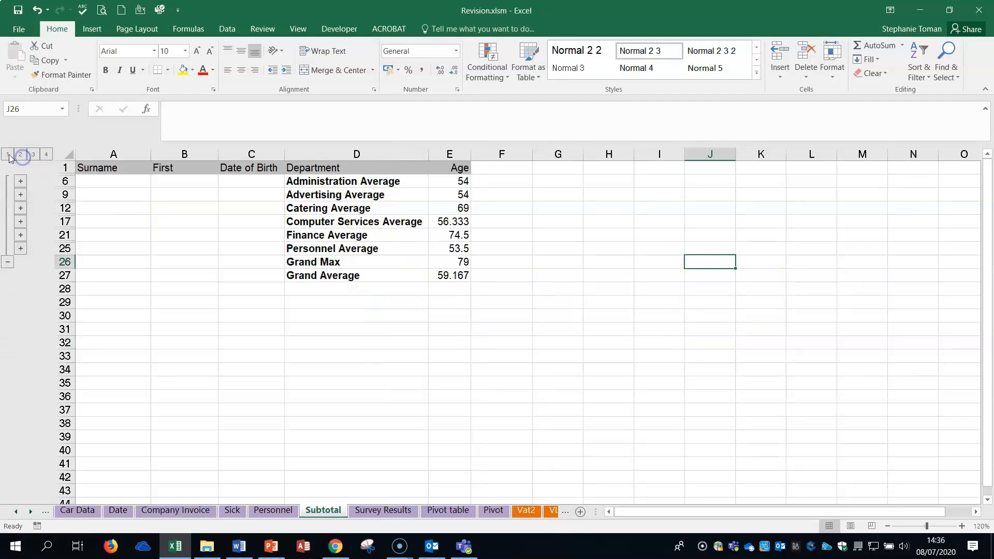
pyautogui.click(8, 154)
pyautogui.click(20, 154)
pyautogui.click(33, 154)
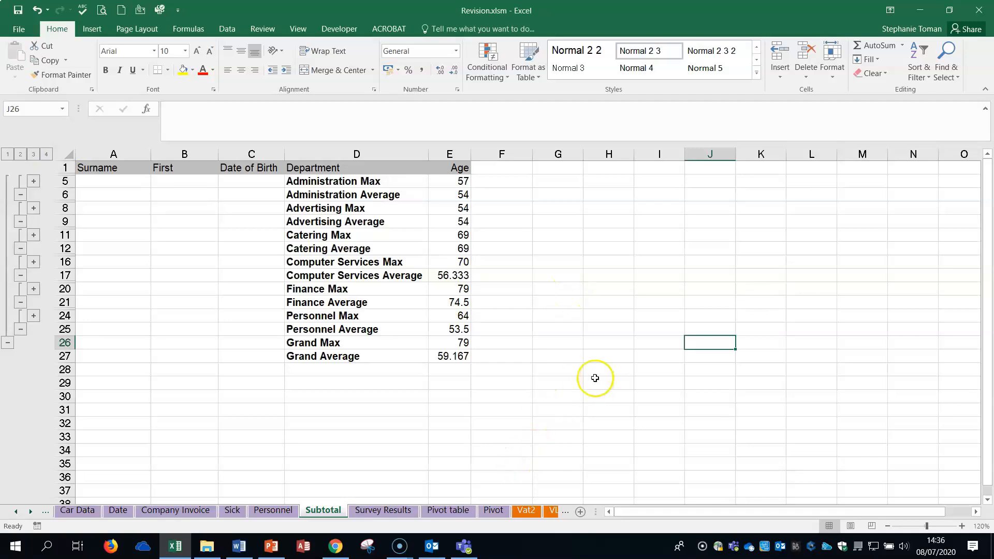
# Open the Survey Results worksheet and read question 26 on pivot tables in the Word document, returning to the workbook
pyautogui.click(383, 510)
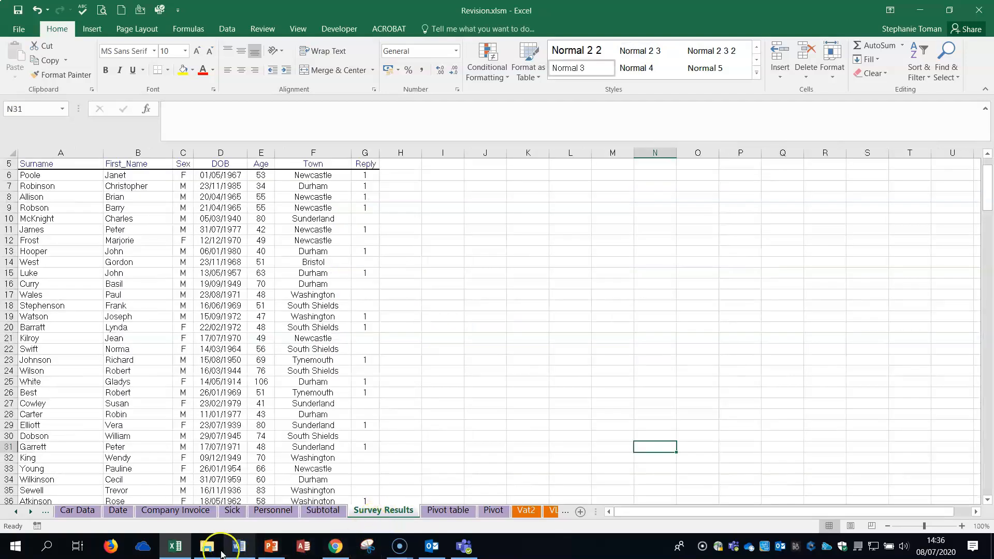
pyautogui.click(239, 546)
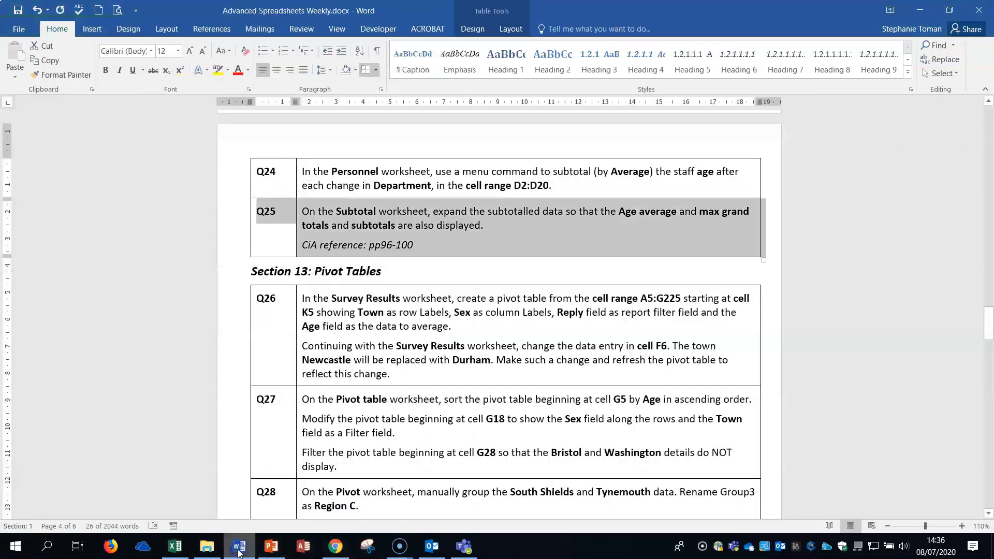
pyautogui.click(228, 310)
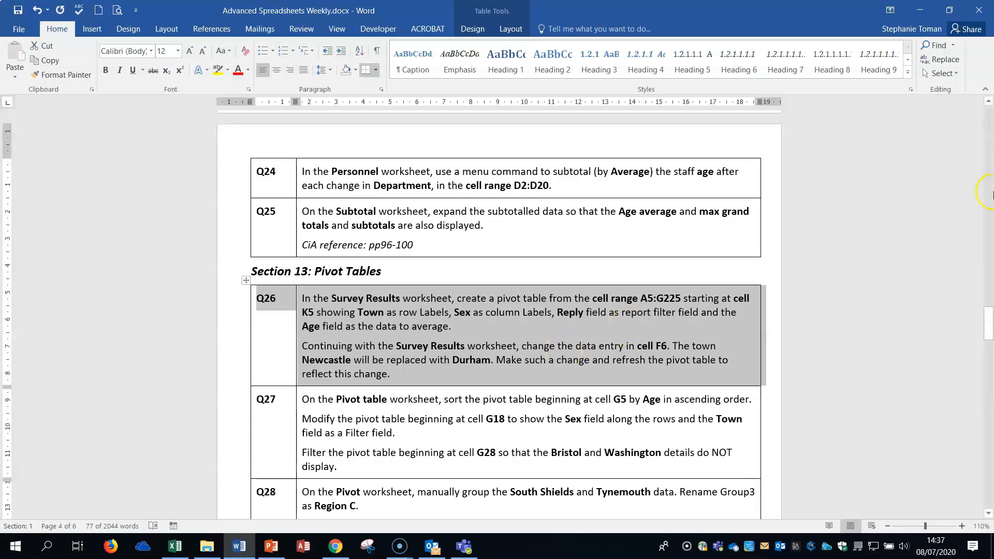
pyautogui.click(920, 10)
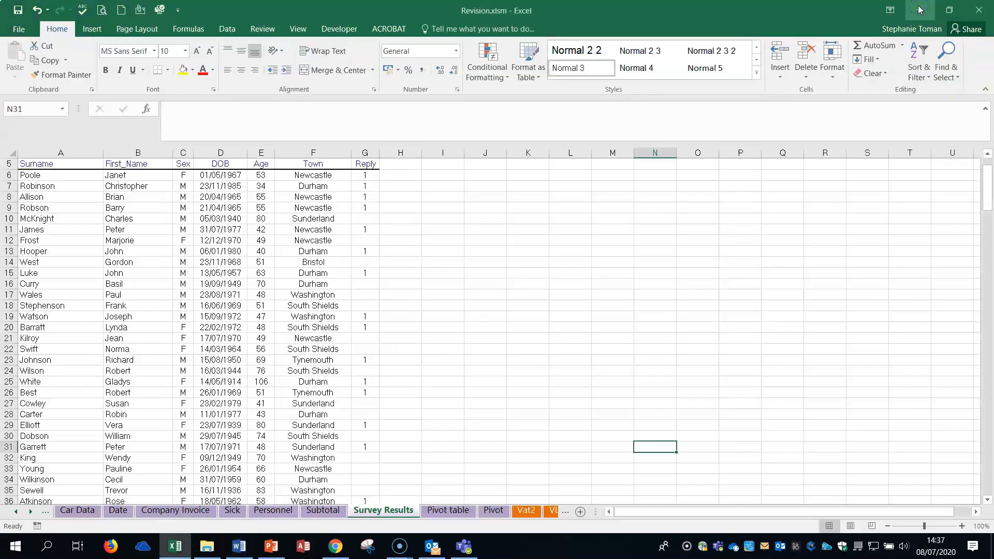
# Create a pivot table from the Survey Results range A5:G225, placed on the existing worksheet at cell K5
pyautogui.click(213, 265)
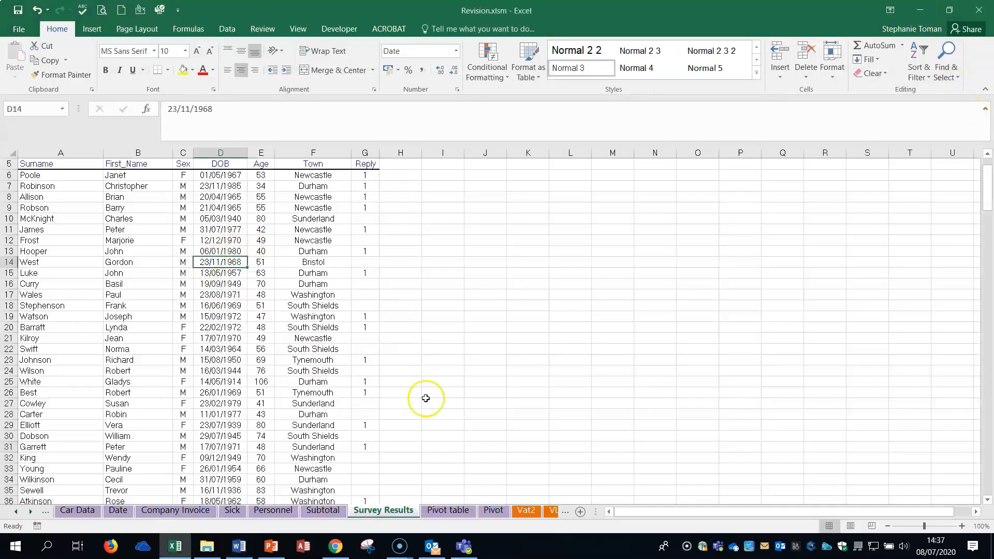
pyautogui.click(93, 29)
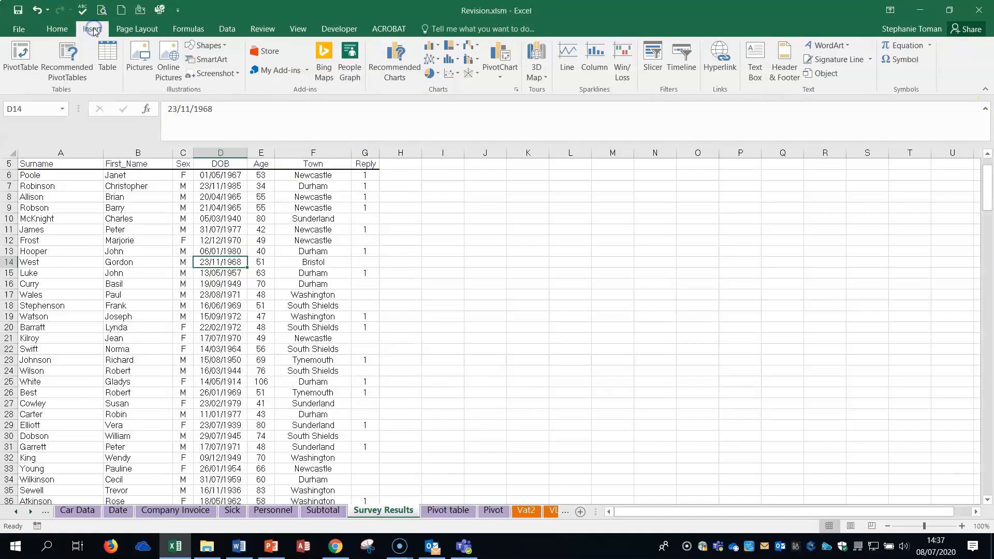
pyautogui.click(18, 65)
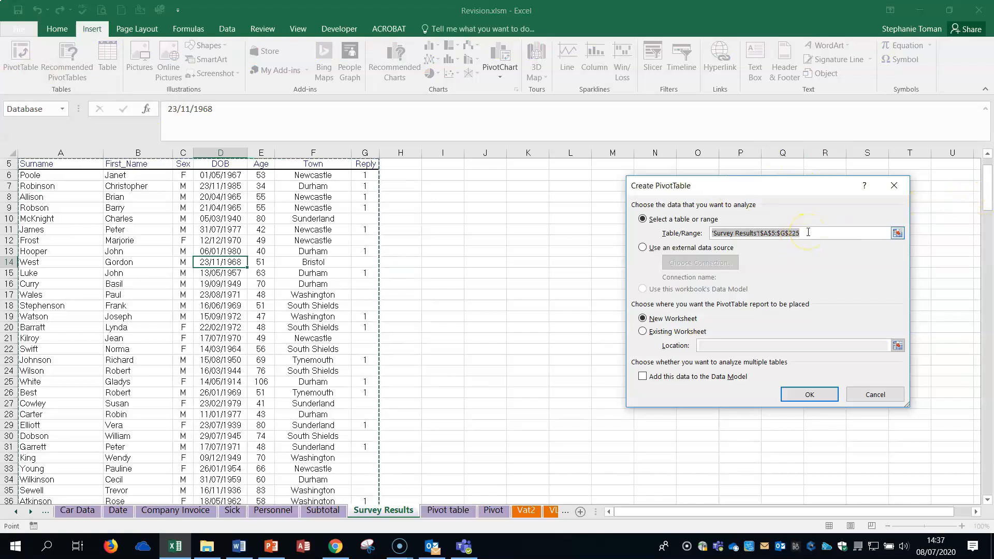
pyautogui.click(664, 333)
pyautogui.click(708, 348)
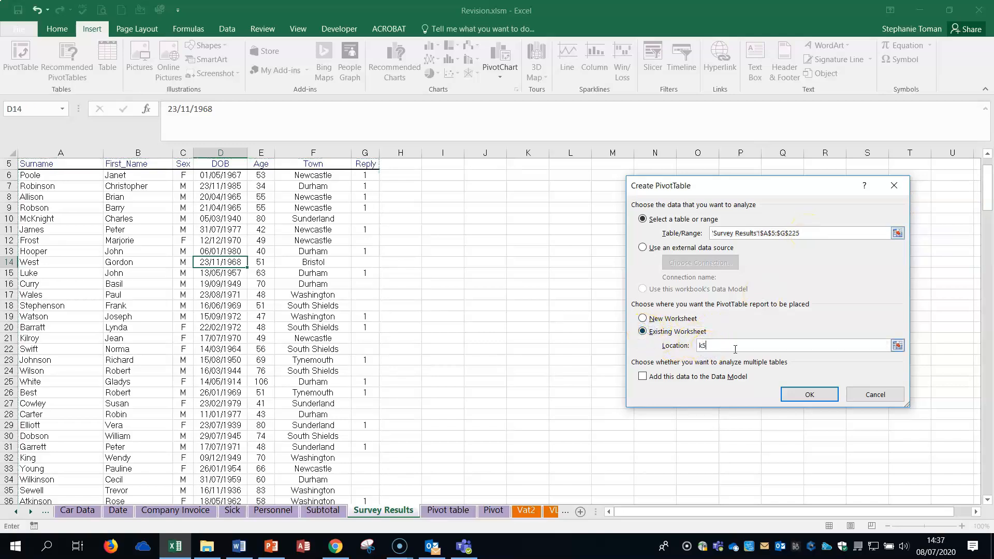
pyautogui.click(820, 396)
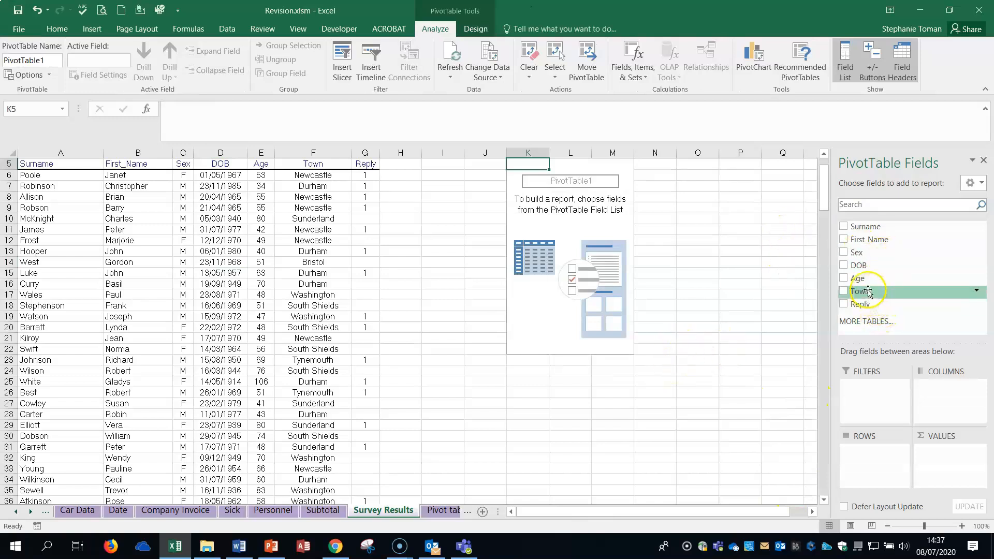
# Lay out the pivot table with Town as rows, Sex as columns, Reply as report filter and Age as values
pyautogui.moveTo(868, 291); pyautogui.dragTo(875, 452)
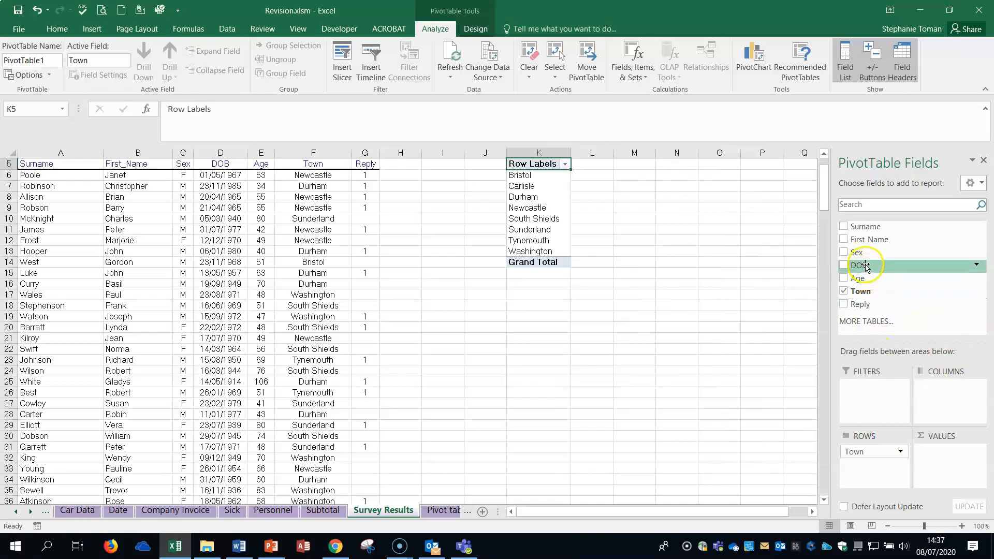
pyautogui.moveTo(864, 252); pyautogui.dragTo(952, 403)
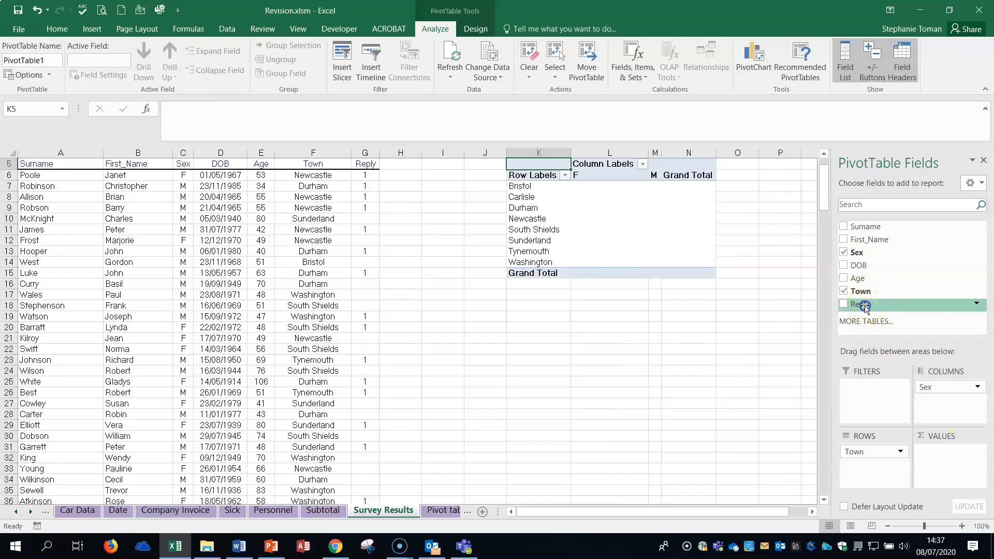
pyautogui.moveTo(864, 306); pyautogui.dragTo(896, 407)
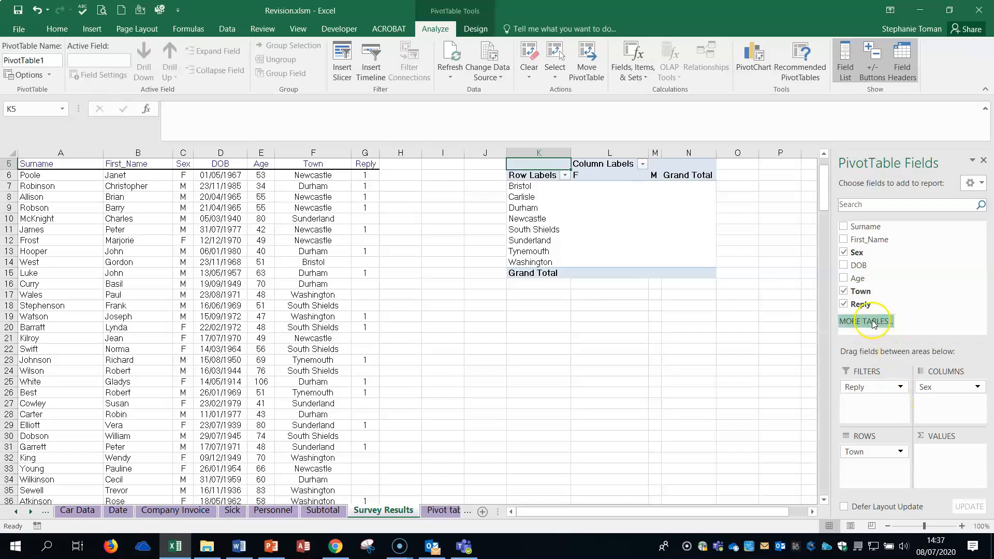
pyautogui.moveTo(861, 278); pyautogui.dragTo(940, 454)
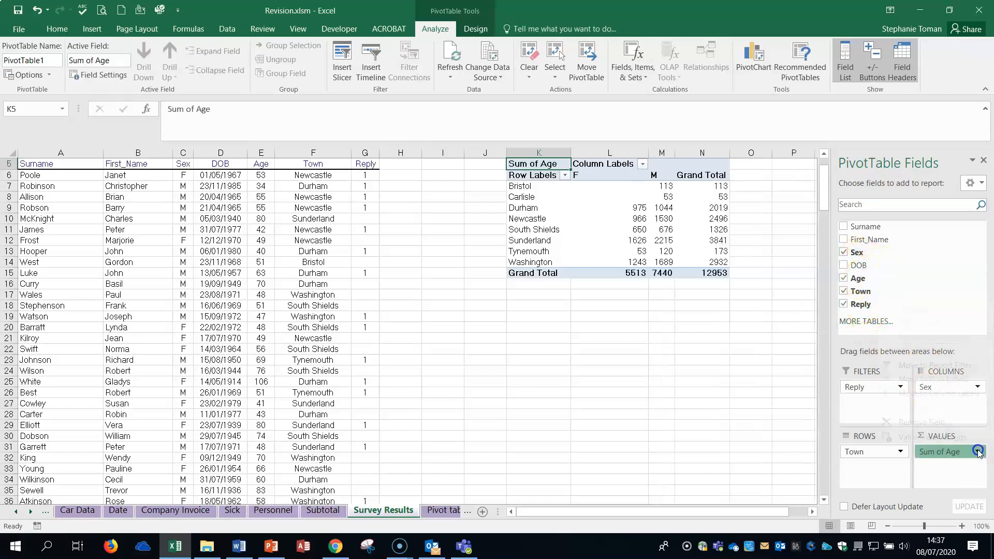
# Change the pivot table's Age value field to summarize by Average and check the resulting table
pyautogui.click(978, 453)
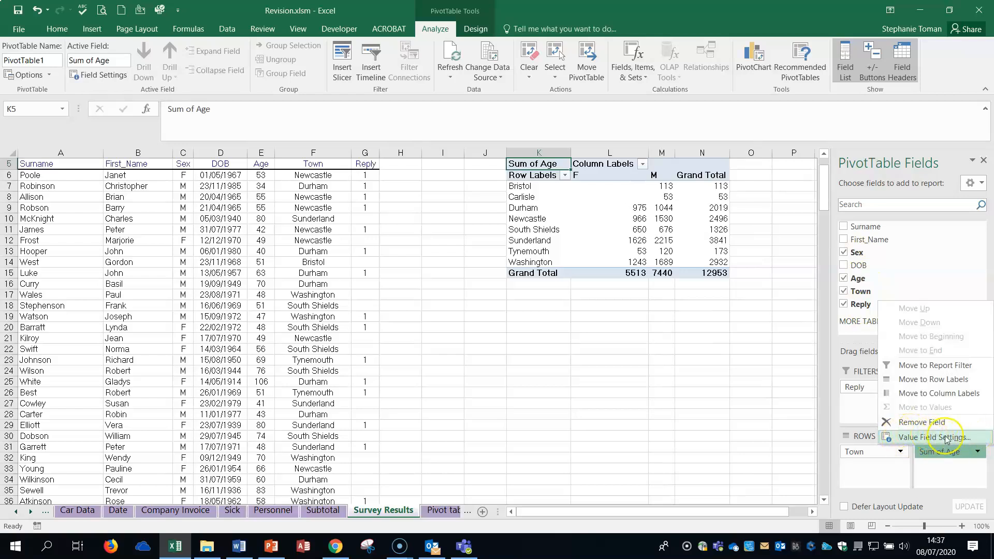
pyautogui.click(945, 438)
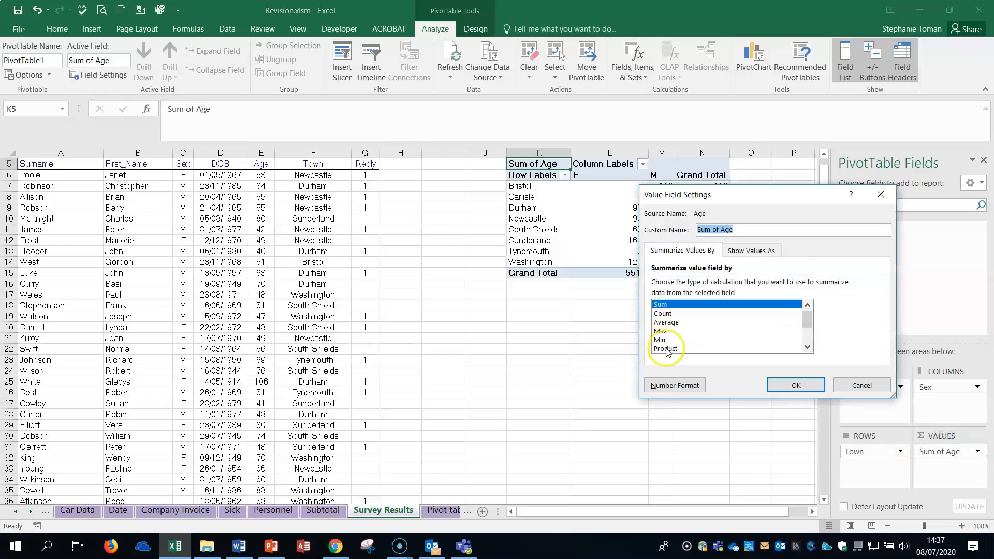
pyautogui.click(671, 322)
pyautogui.click(796, 385)
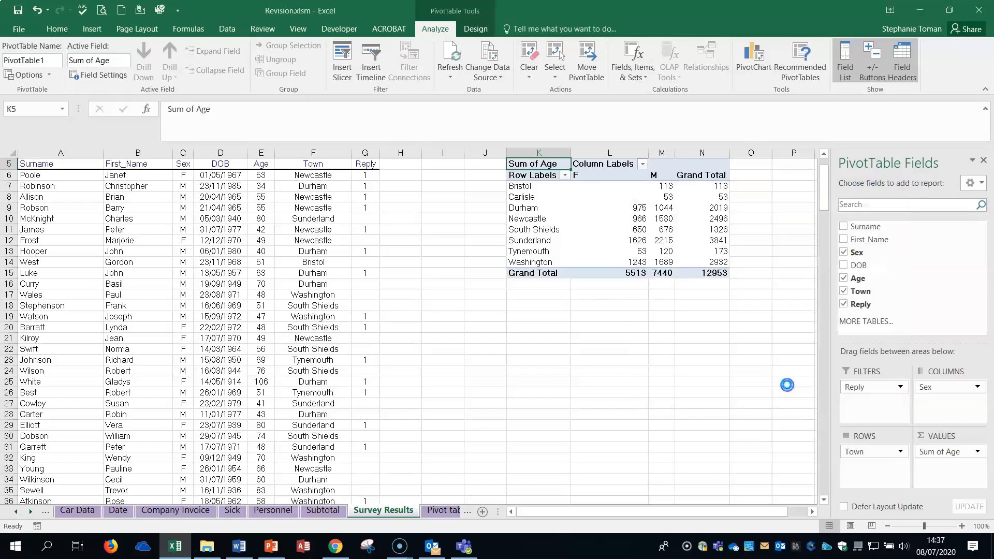
pyautogui.scroll(2, 651, 381)
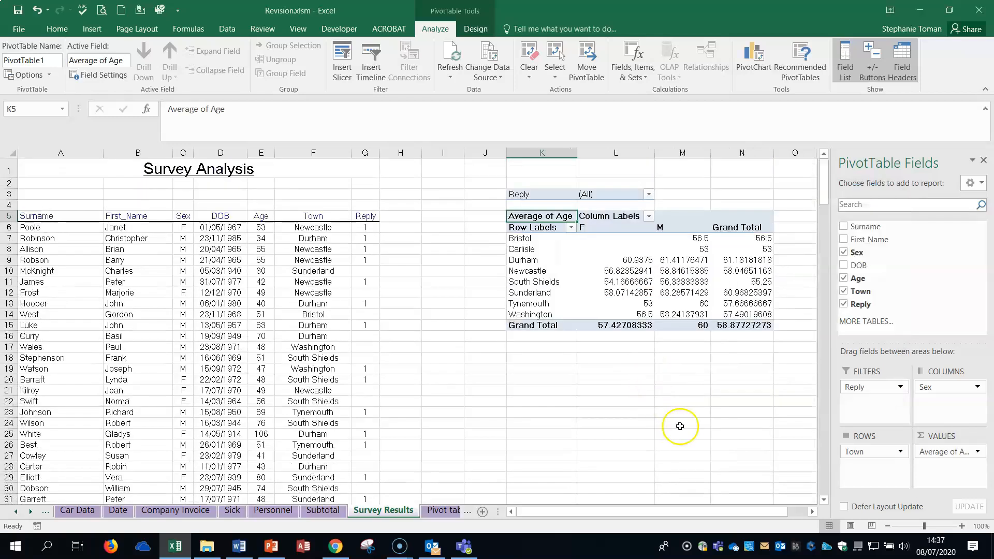
# Switch to the Word document, read the second part of question 26 about cell F6, and return to the workbook
pyautogui.click(239, 548)
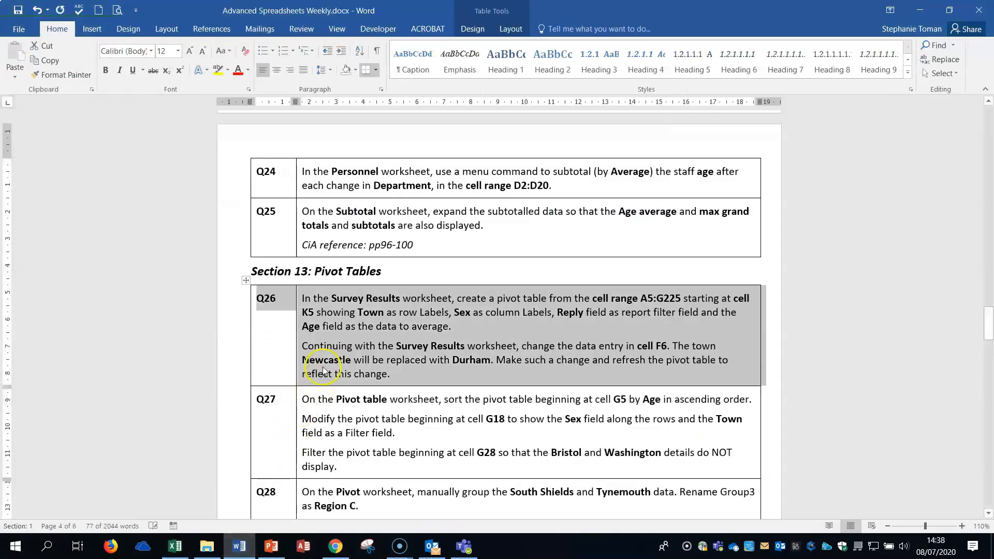
pyautogui.click(303, 348)
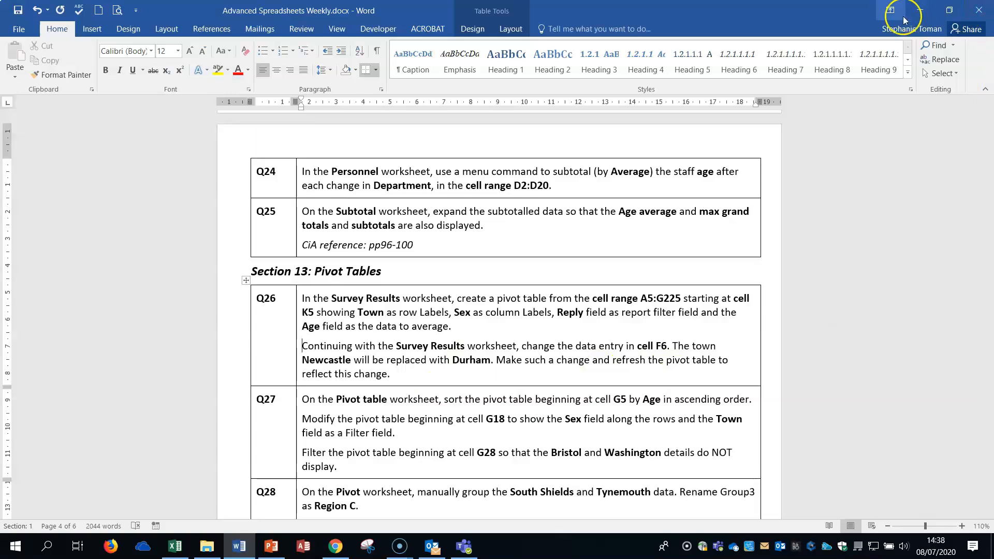
pyautogui.click(920, 9)
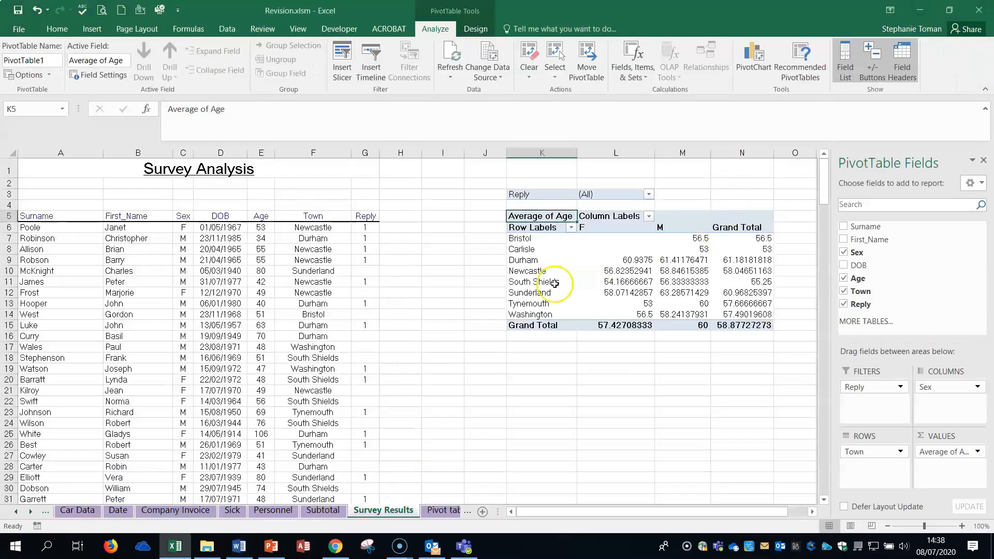
# Replace the town in cell F6 with Durham copied from F7, and refresh the pivot table at K5
pyautogui.click(311, 228)
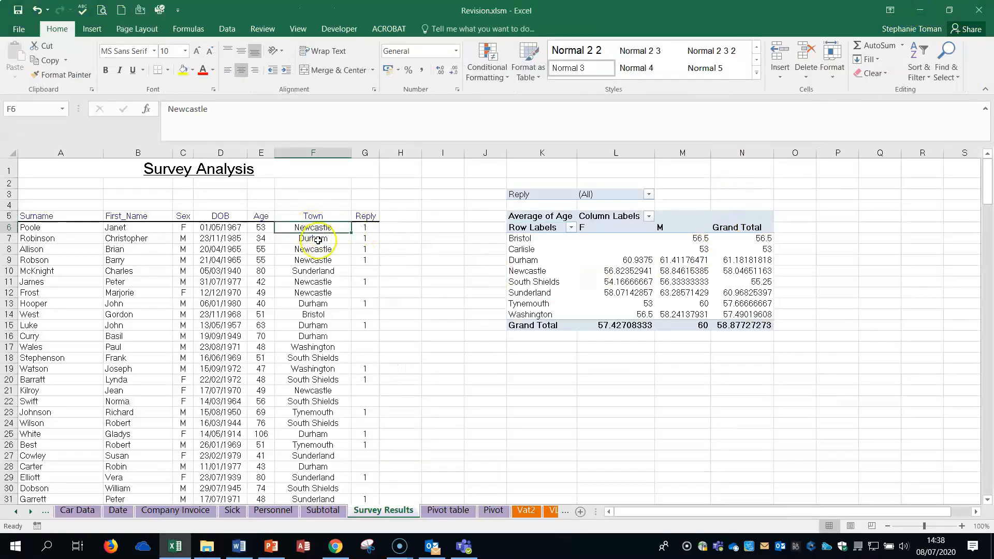
pyautogui.click(319, 237)
pyautogui.rightClick(320, 237)
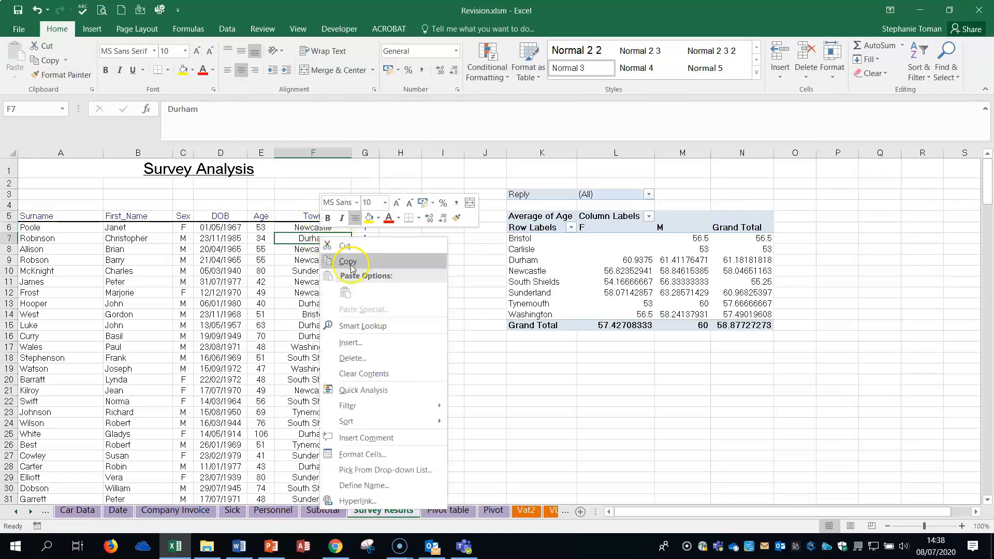
pyautogui.click(341, 259)
pyautogui.rightClick(311, 228)
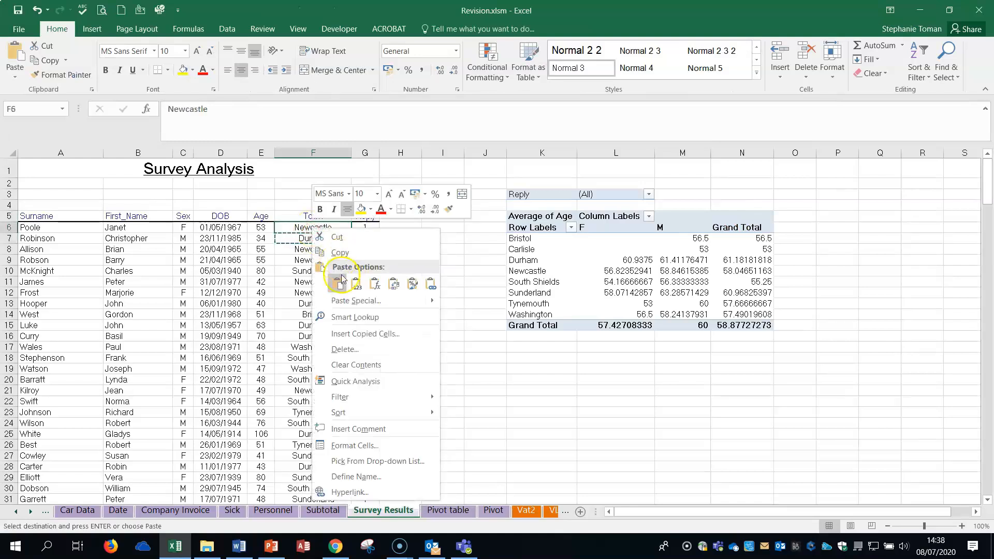
pyautogui.click(335, 281)
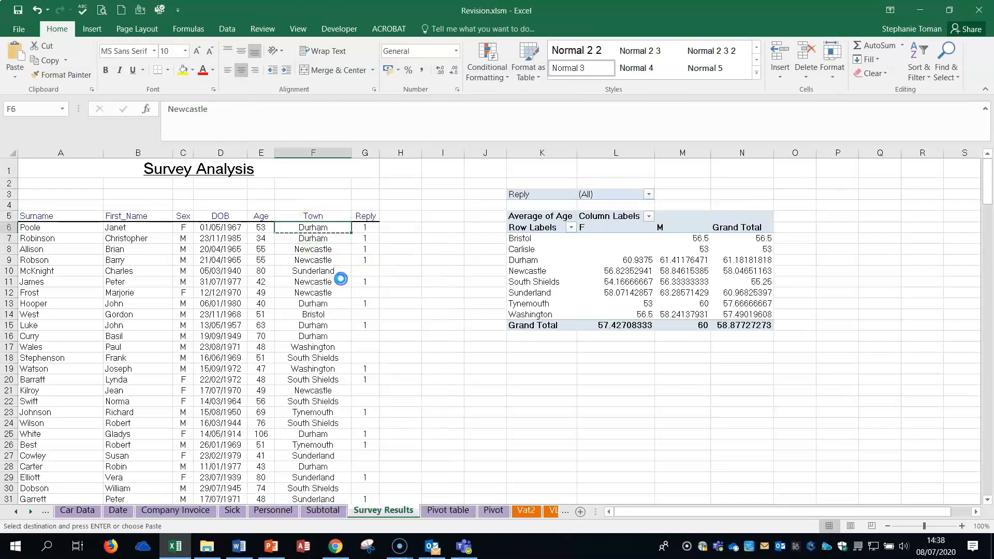
pyautogui.click(432, 251)
pyautogui.rightClick(572, 261)
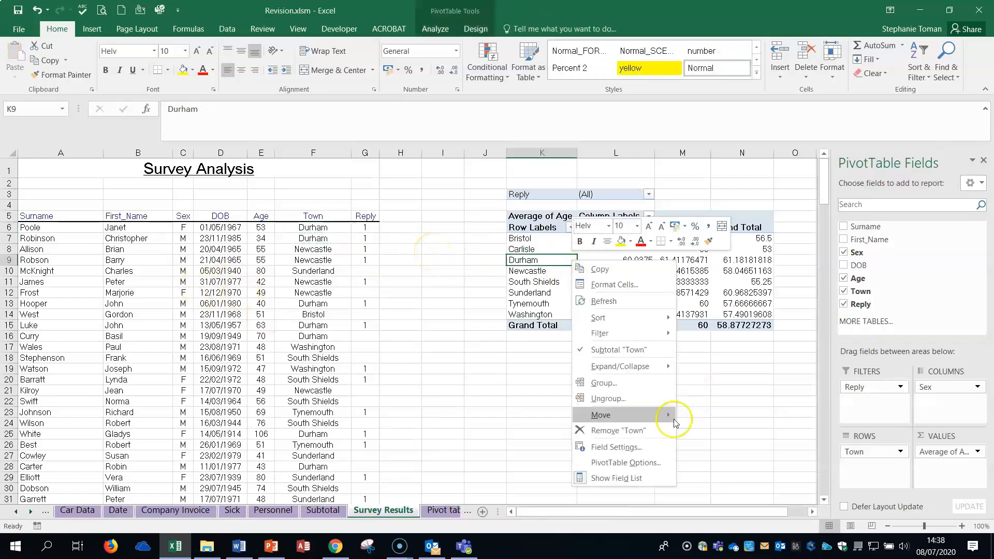
pyautogui.click(615, 302)
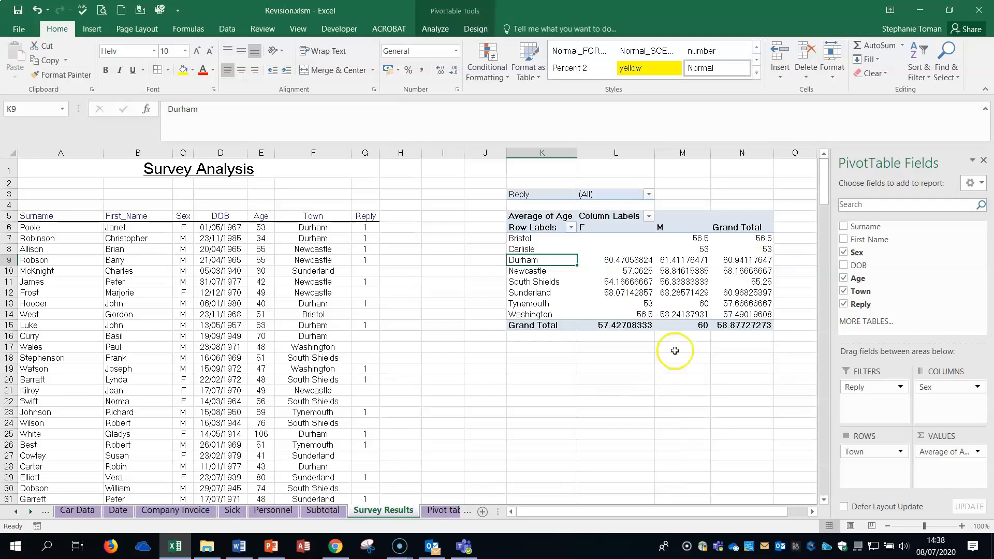
# Open the Pivot table worksheet and read question 27 in the Word document, returning to the workbook
pyautogui.click(439, 510)
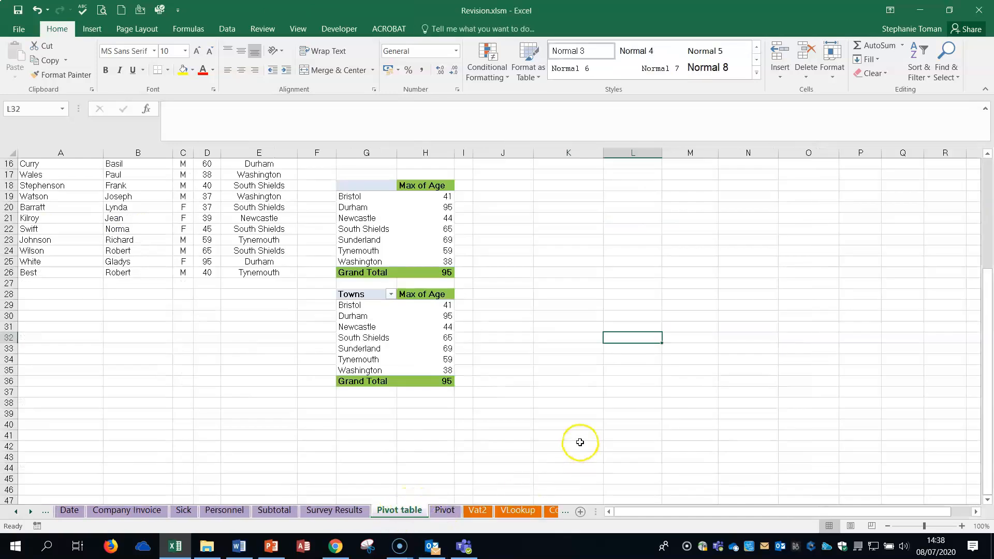
pyautogui.scroll(3, 580, 442)
pyautogui.scroll(2, 580, 442)
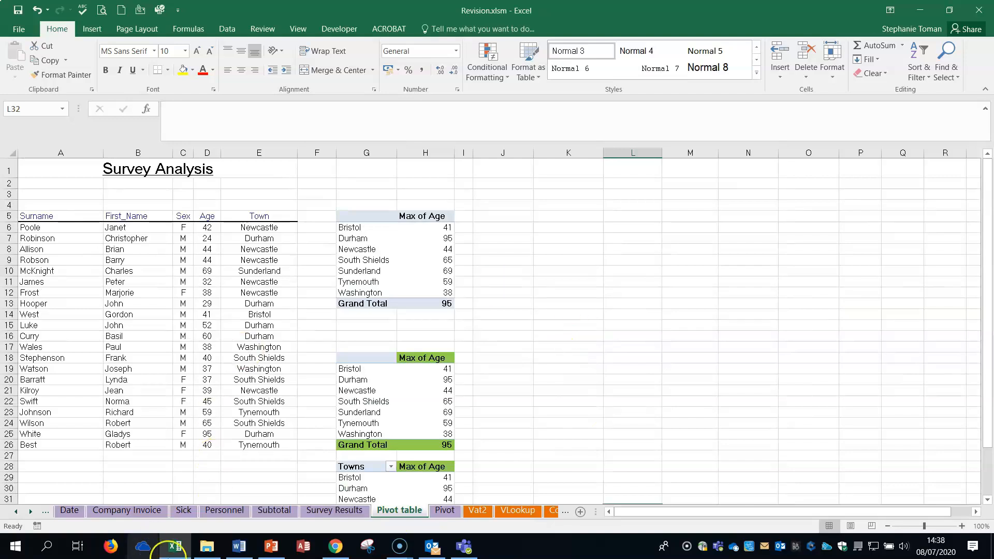
pyautogui.click(245, 550)
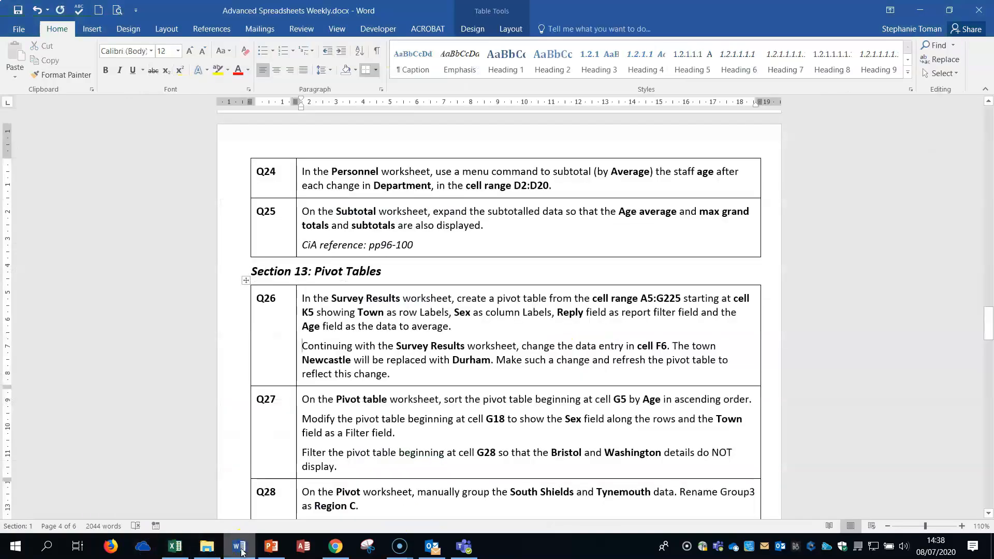
pyautogui.click(542, 331)
pyautogui.scroll(-3, 544, 334)
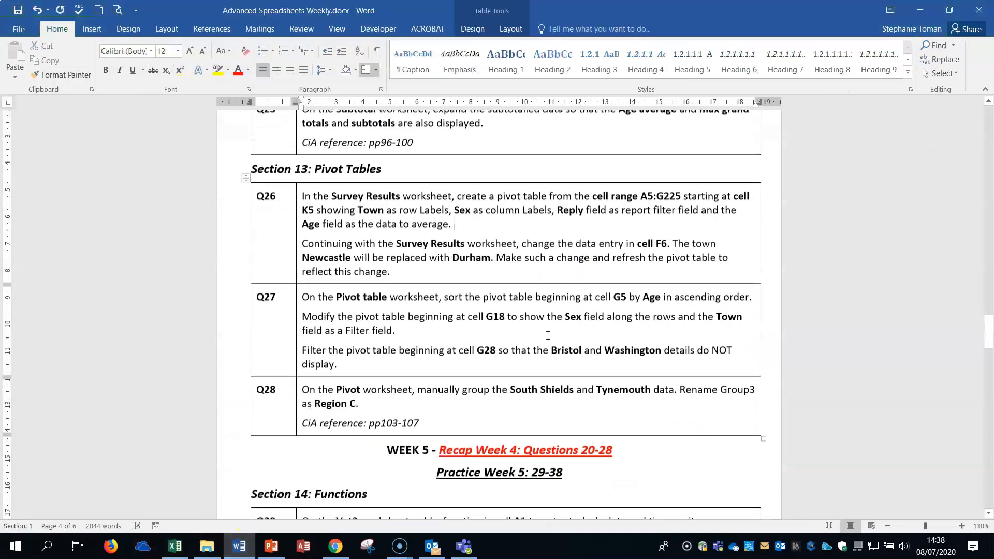
pyautogui.click(388, 306)
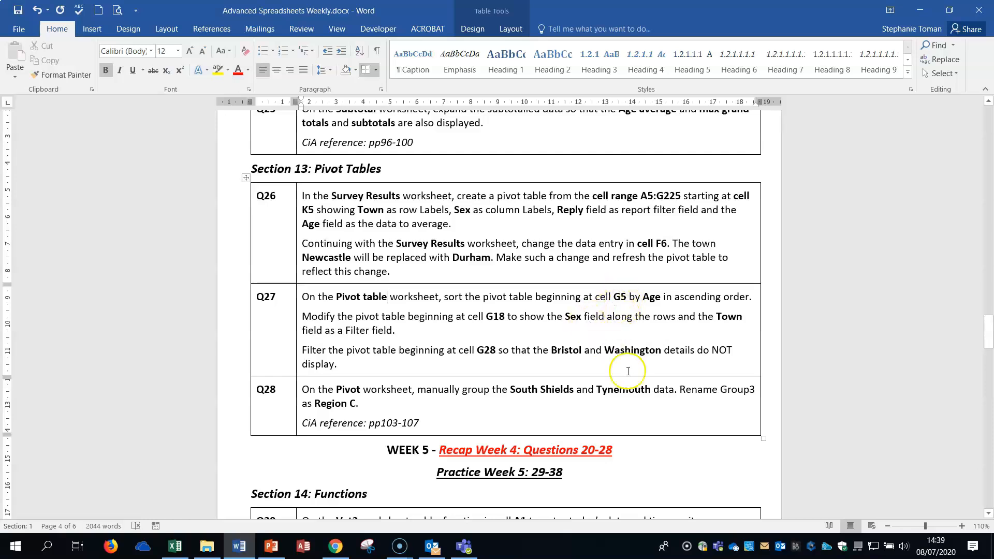
pyautogui.click(920, 9)
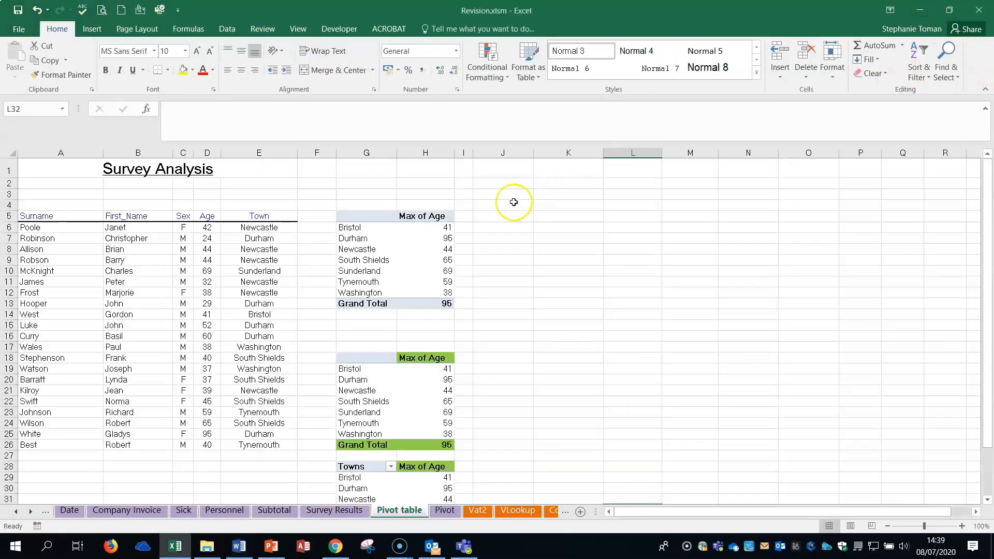
# Sort the pivot table starting at G5 by Max of Age from smallest to largest
pyautogui.click(432, 232)
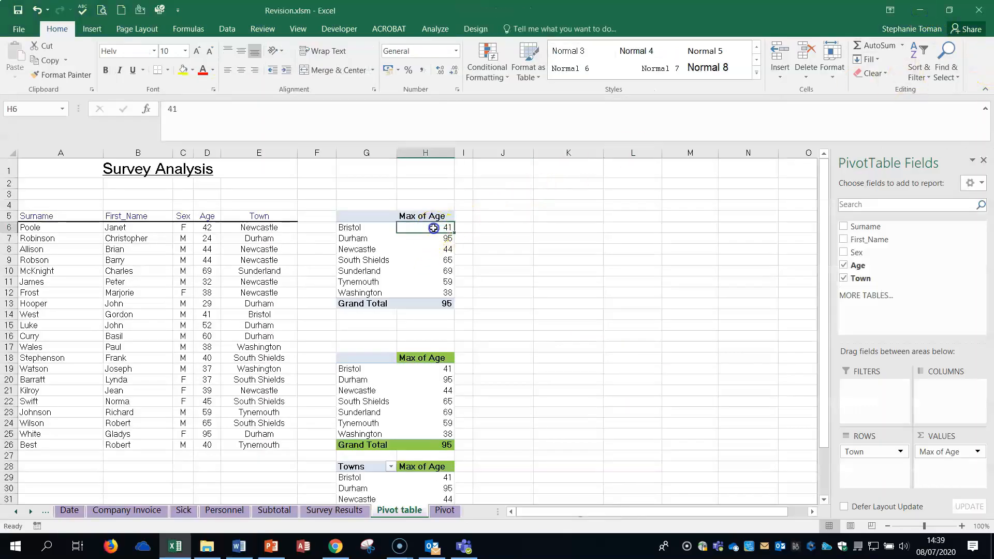
pyautogui.click(921, 75)
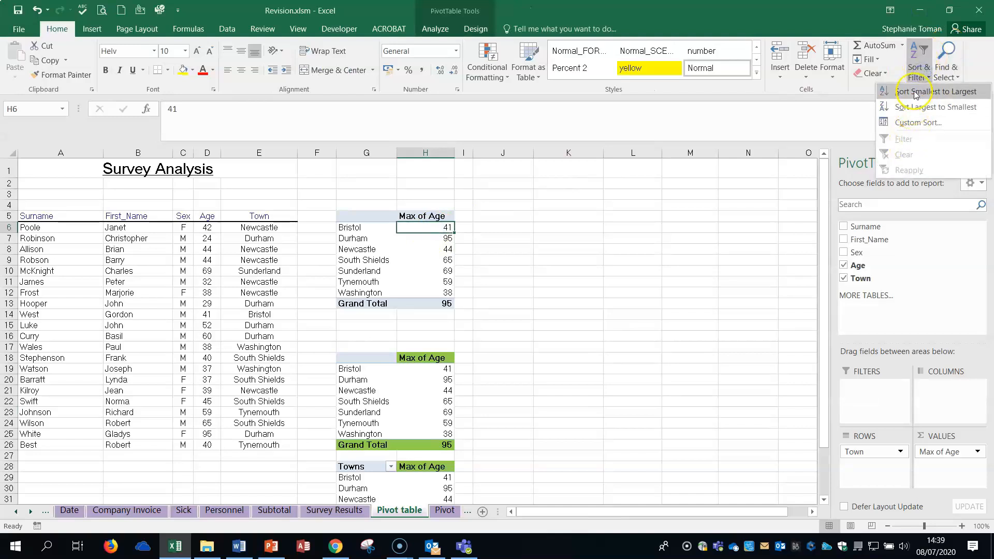
pyautogui.click(915, 92)
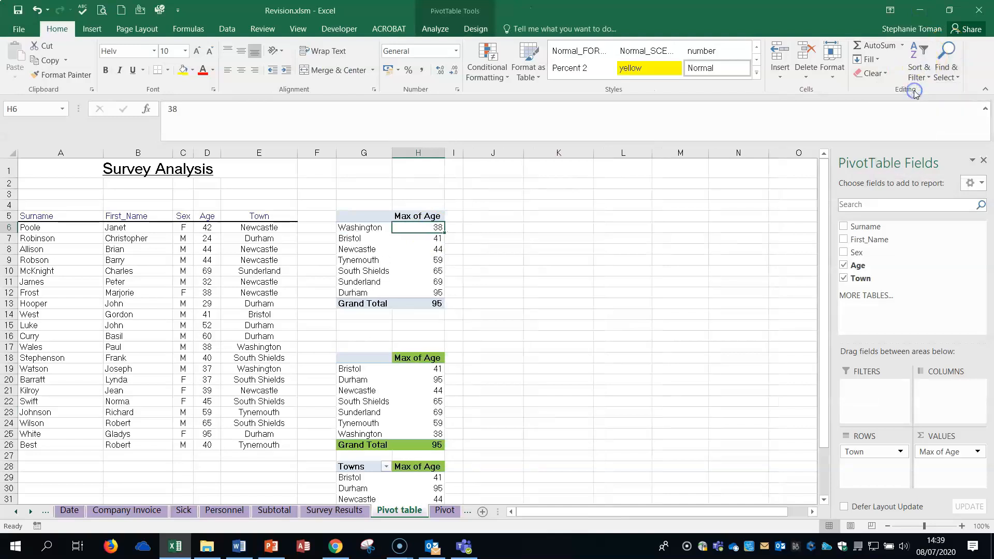
pyautogui.click(668, 250)
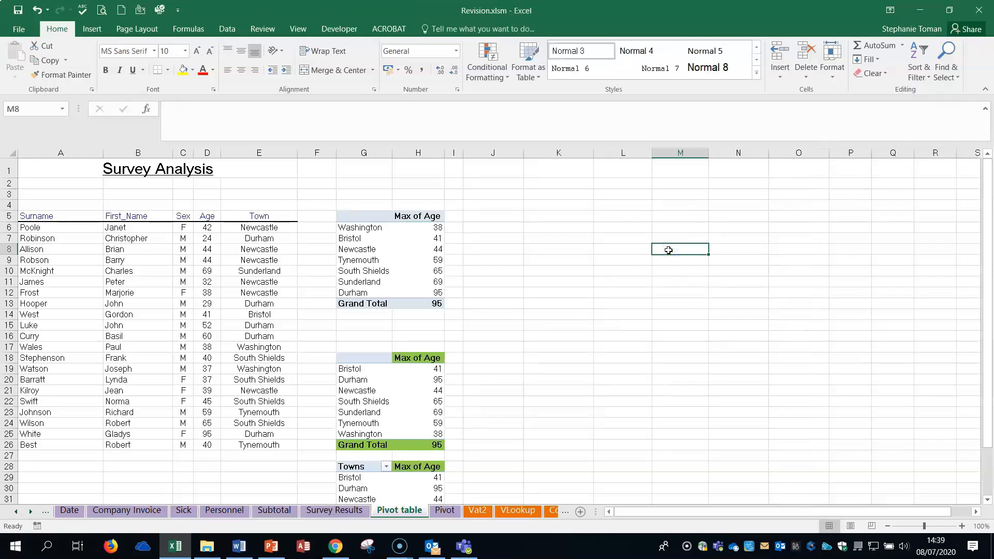
# After rechecking question 27 in Word, rearrange the pivot table at G18 with Town as filter and Sex as rows
pyautogui.scroll(-2, 669, 250)
pyautogui.click(238, 546)
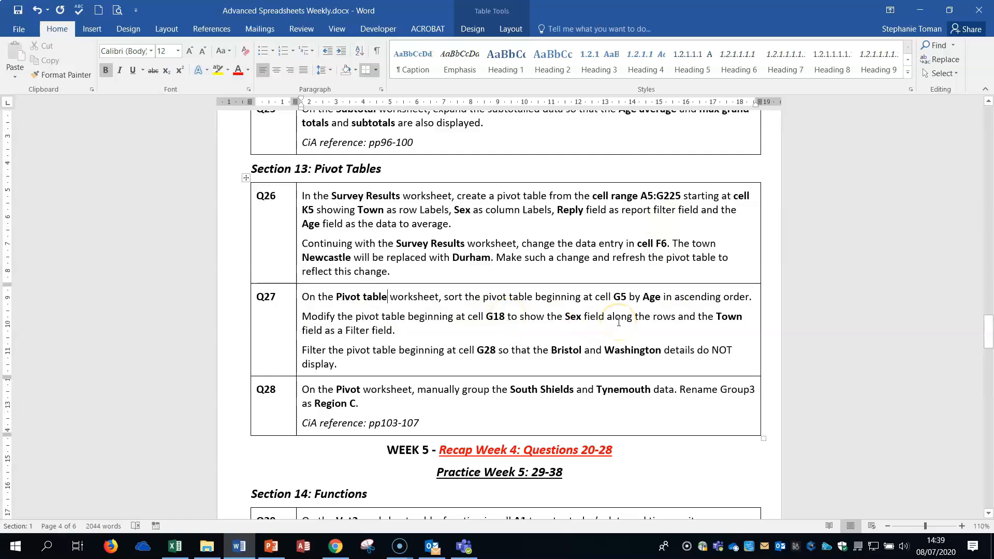
pyautogui.click(921, 9)
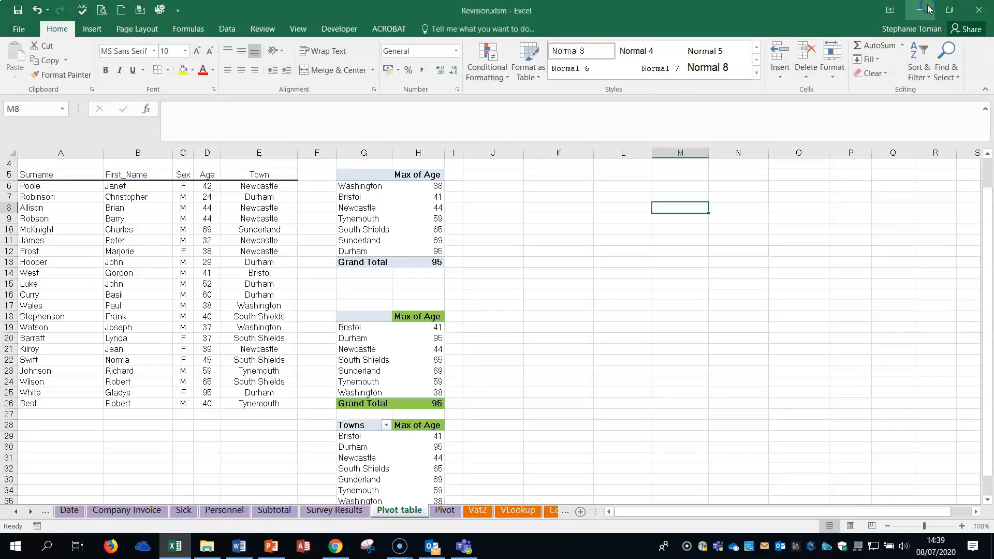
pyautogui.click(358, 317)
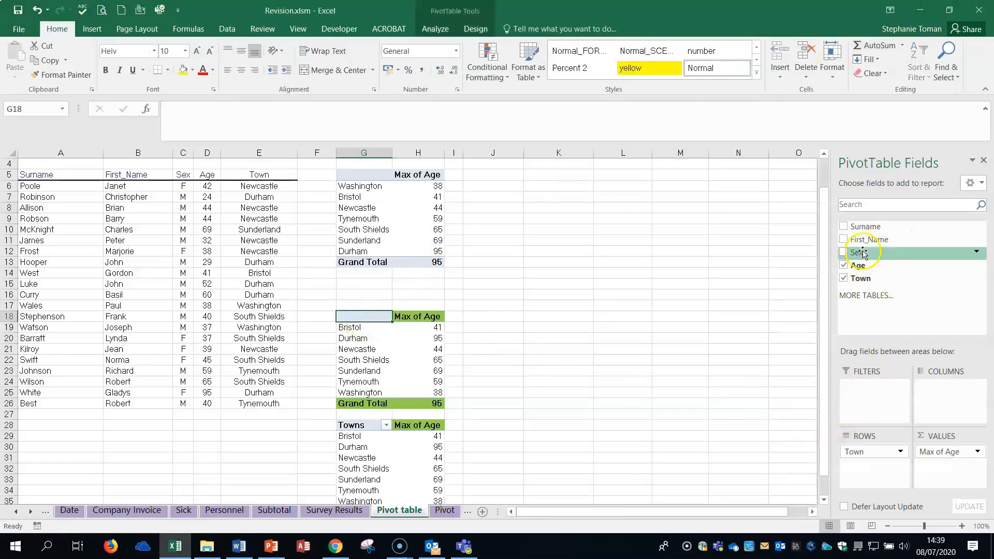
pyautogui.moveTo(863, 462); pyautogui.dragTo(863, 392)
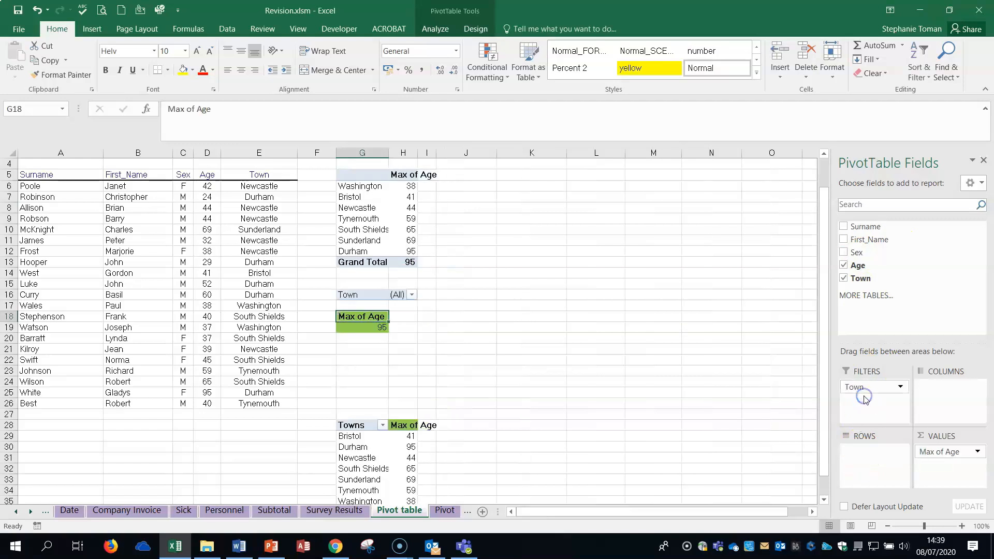
pyautogui.moveTo(858, 253); pyautogui.dragTo(879, 467)
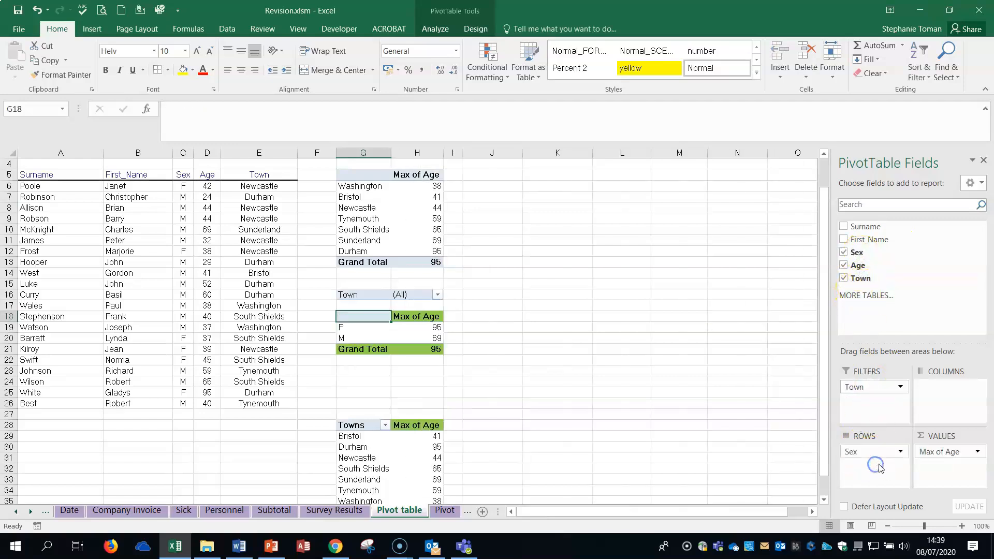
pyautogui.click(765, 414)
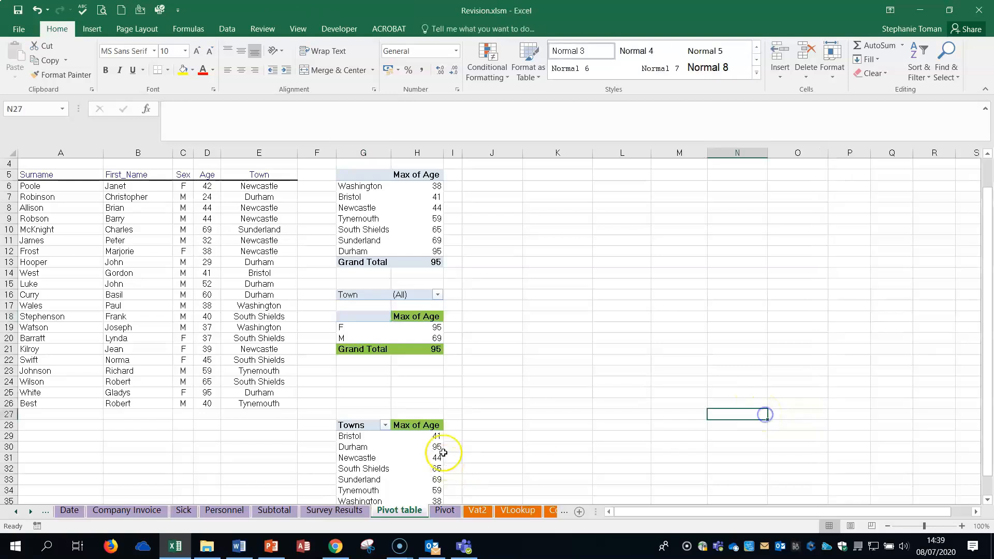
# Filter the Towns field of the pivot table at G28 to exclude Bristol and Washington, checking question 27 in Word first
pyautogui.scroll(-1, 473, 421)
pyautogui.click(350, 390)
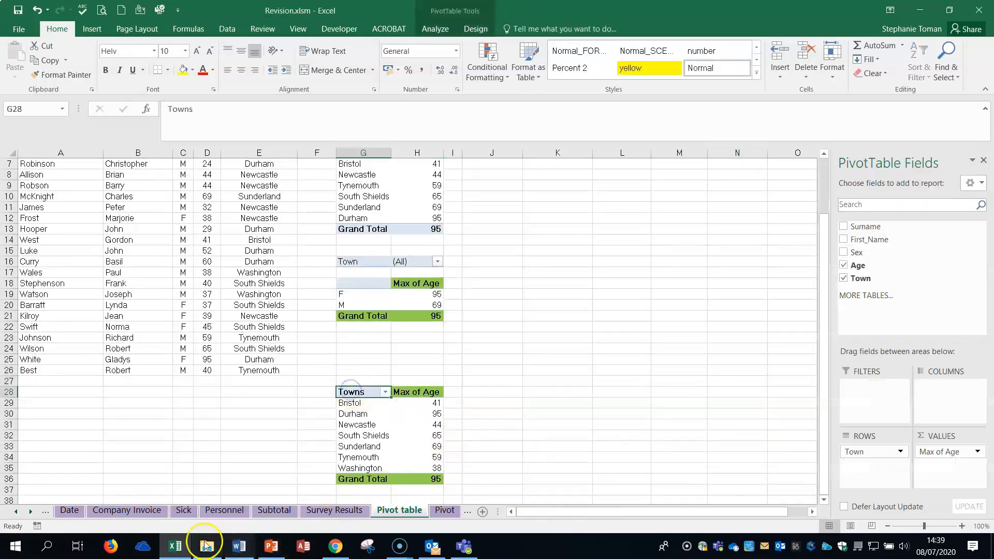
pyautogui.click(239, 546)
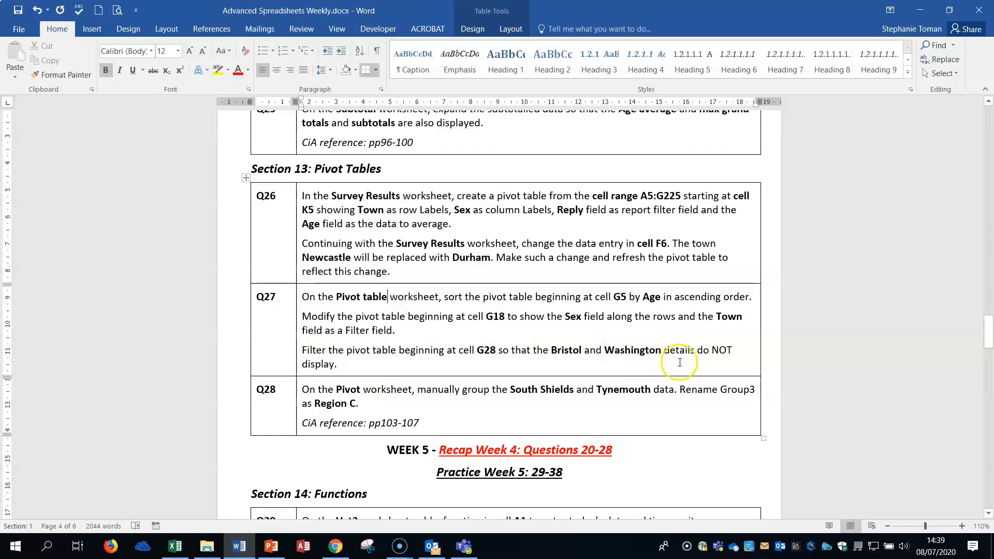
pyautogui.click(919, 10)
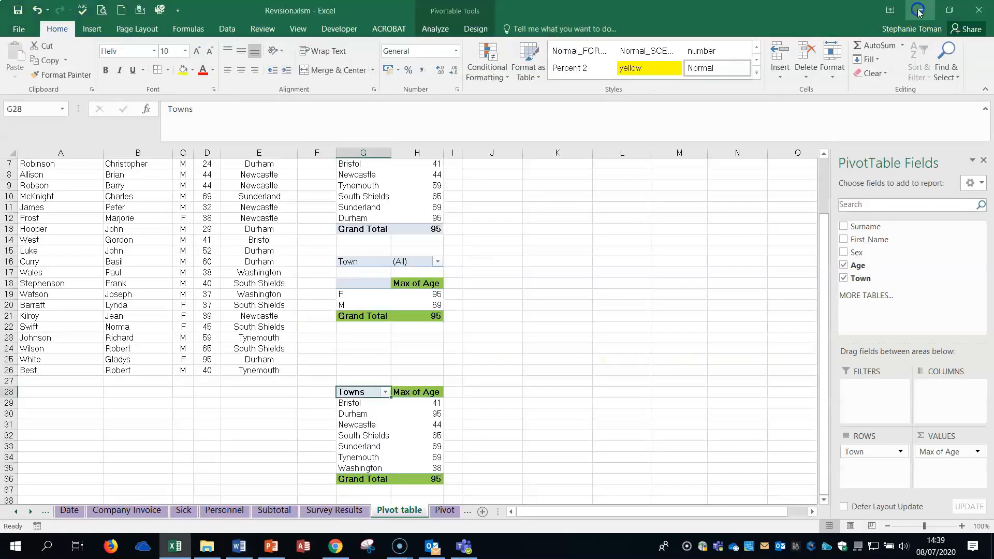
pyautogui.click(385, 392)
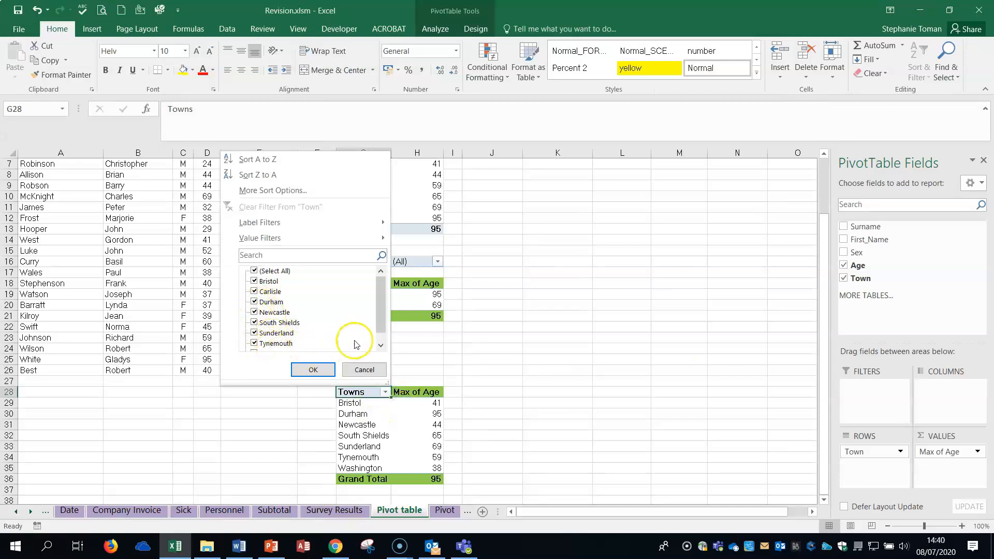
pyautogui.click(381, 343)
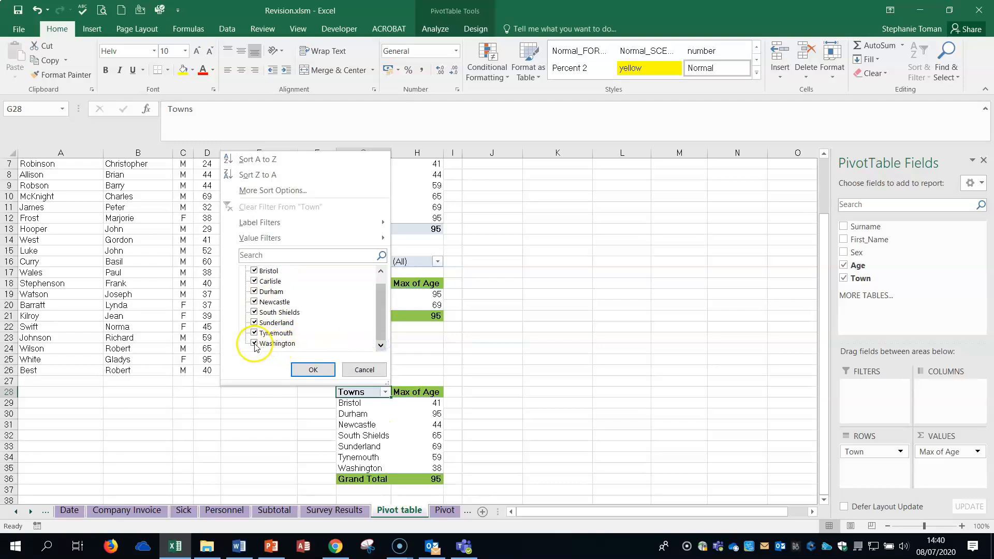
pyautogui.click(254, 344)
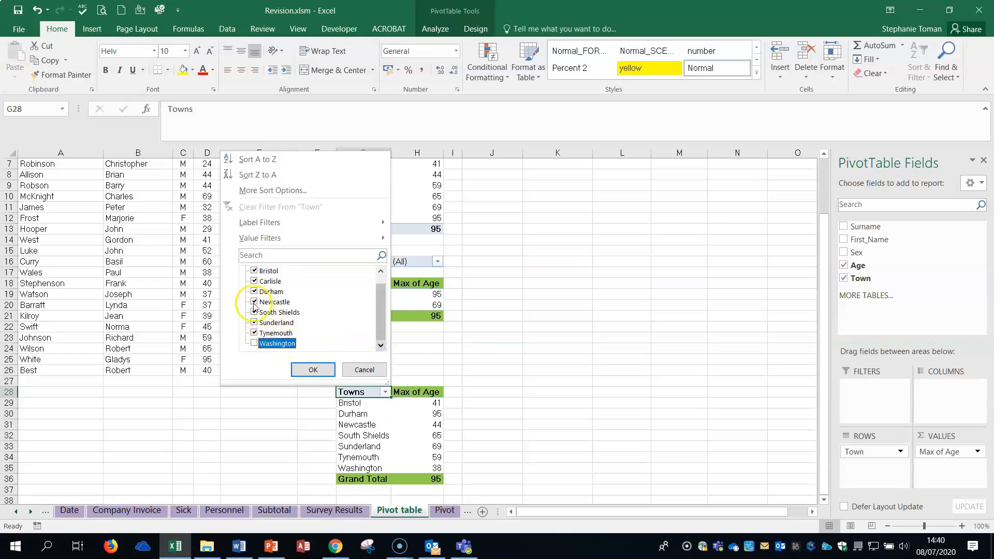
pyautogui.click(312, 371)
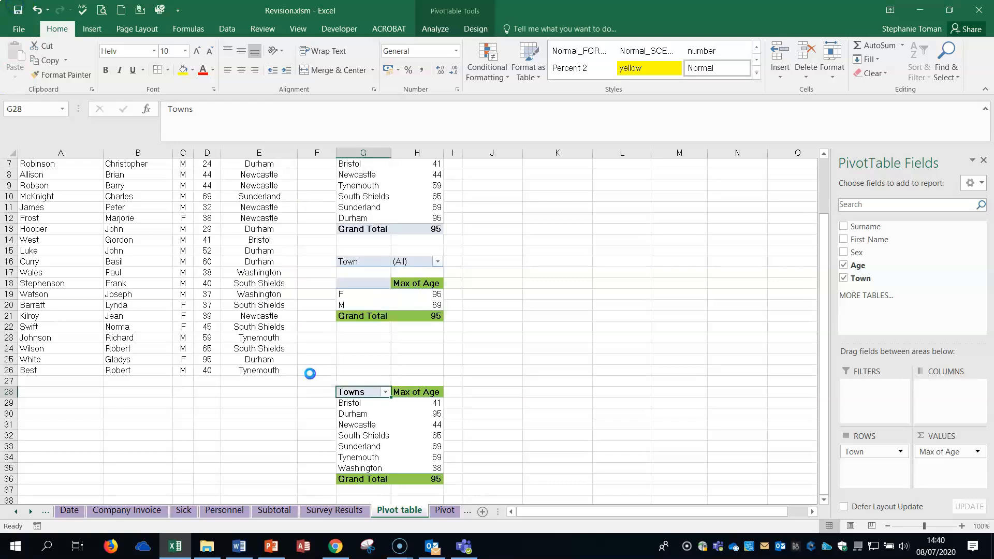
pyautogui.click(640, 380)
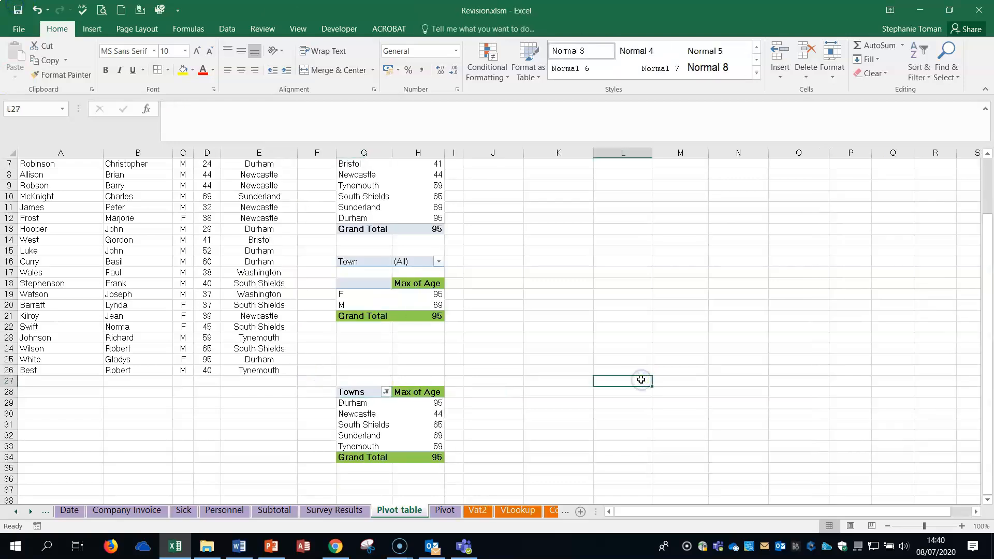
# Review the three pivot tables and switch to the Word document to read question 28
pyautogui.scroll(2, 641, 380)
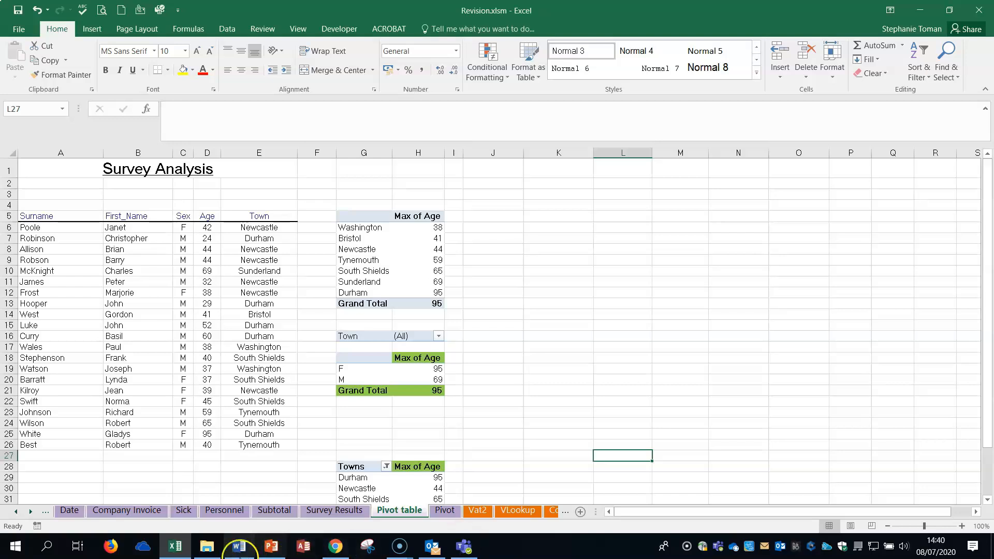
pyautogui.click(239, 547)
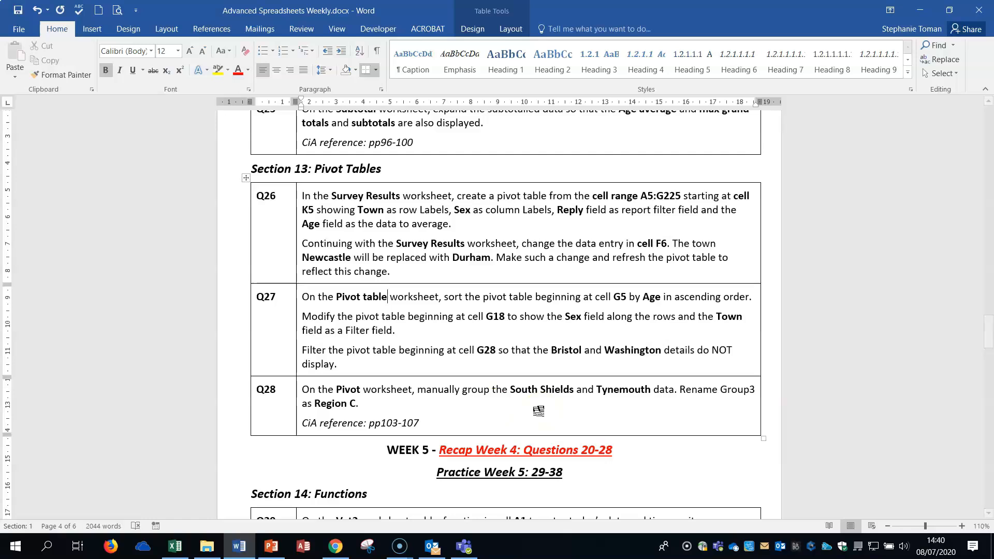
# Return to Excel and, in the Pivot worksheet's pivot table, expand South Shields and Tynemouth and group these two towns together
pyautogui.click(919, 9)
pyautogui.click(445, 511)
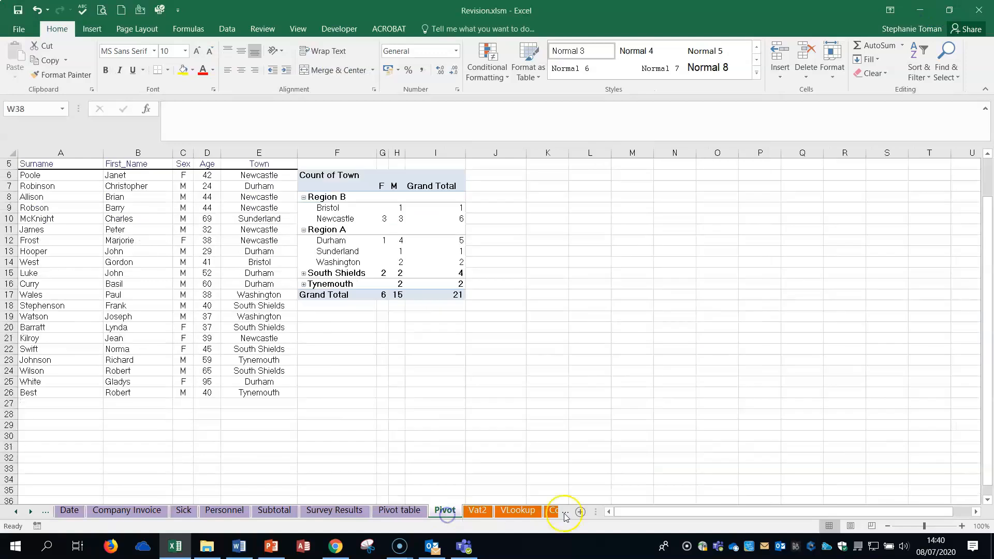
pyautogui.click(307, 285)
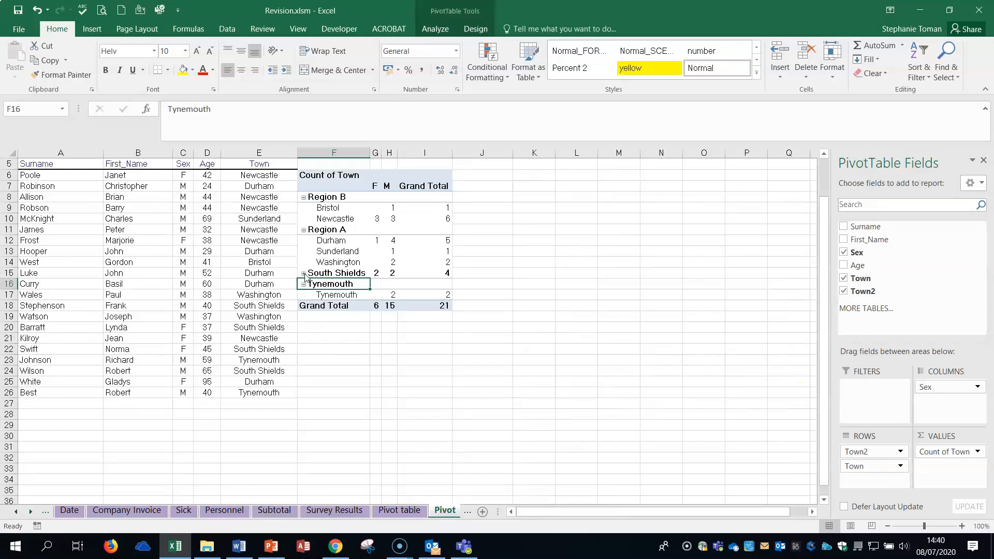
pyautogui.click(303, 274)
pyautogui.click(339, 284)
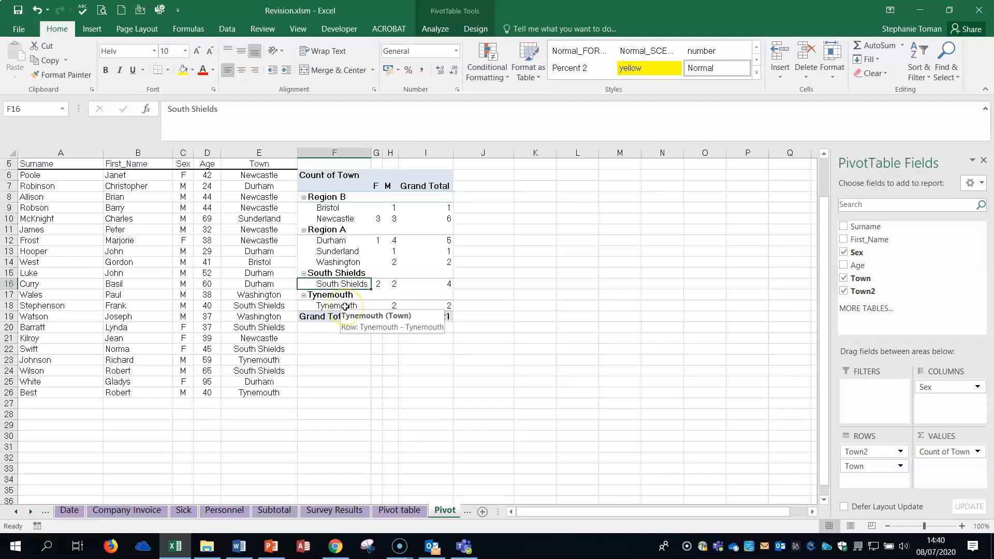
pyautogui.keyDown('ctrl'); pyautogui.click(345, 307); pyautogui.keyUp('ctrl')
pyautogui.rightClick(346, 307)
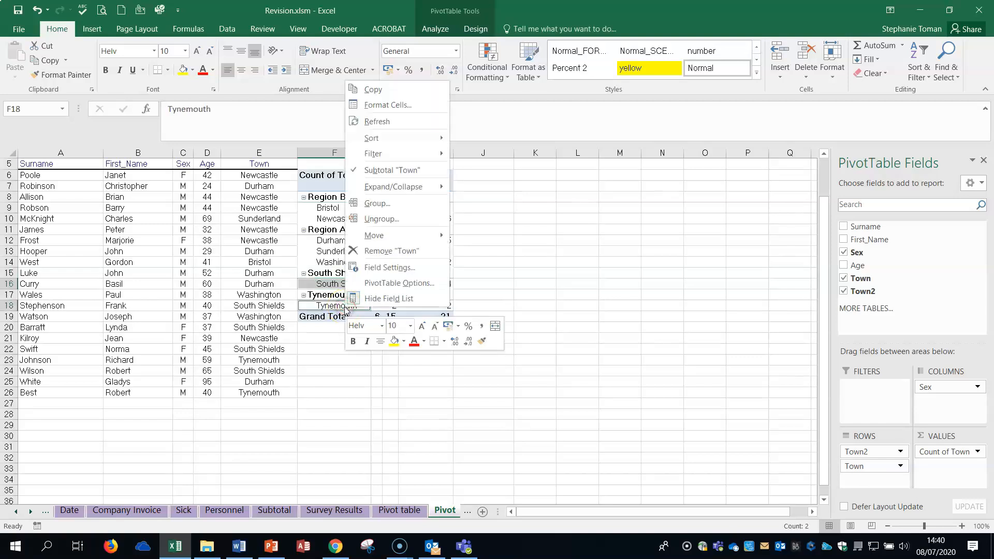
pyautogui.click(413, 204)
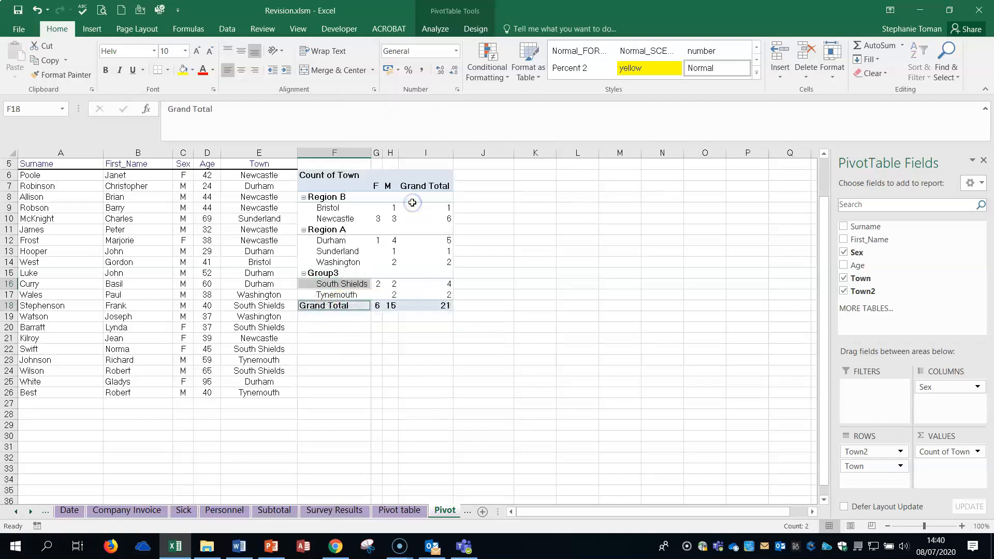
# Rename Group3 in the pivot table as Region C
pyautogui.click(333, 274)
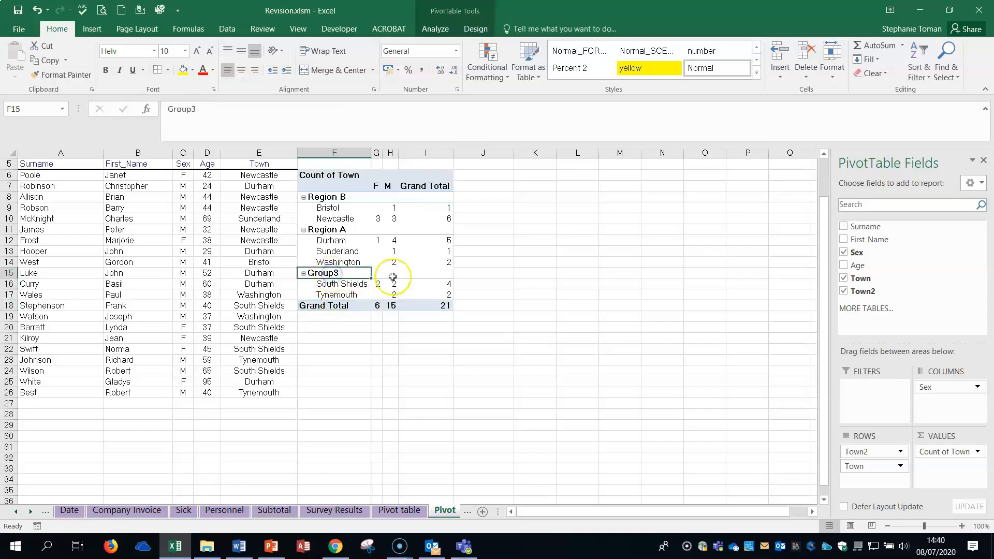
pyautogui.write('Region ')
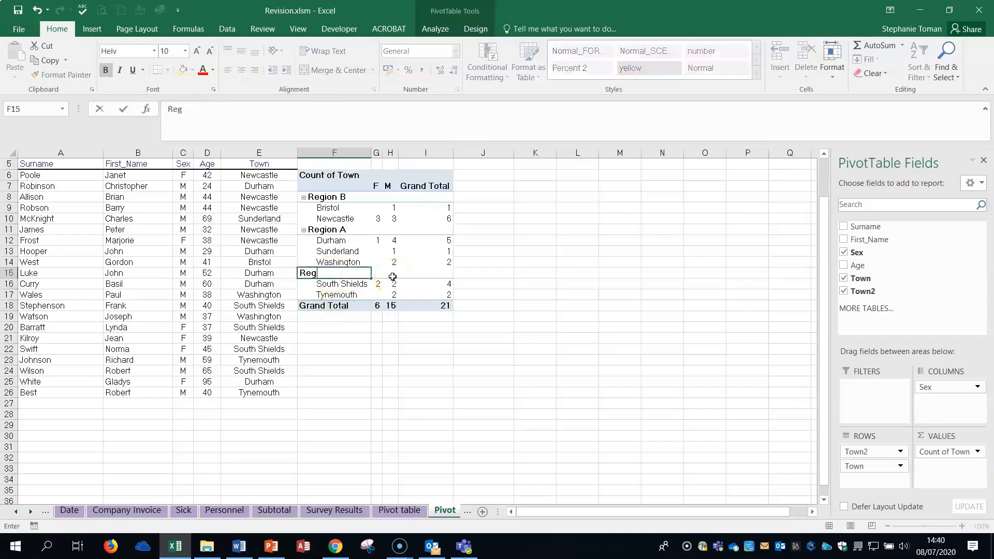
pyautogui.write('C')
pyautogui.click(534, 287)
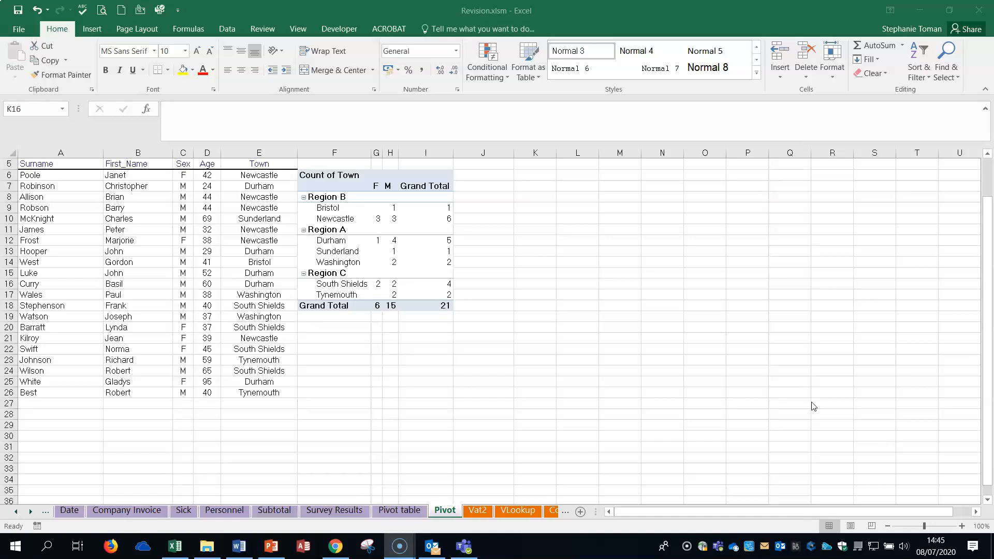
# Switch to File Explorer and open the Week 5 Section 14 folder in the A342COM lecture materials
pyautogui.click(918, 10)
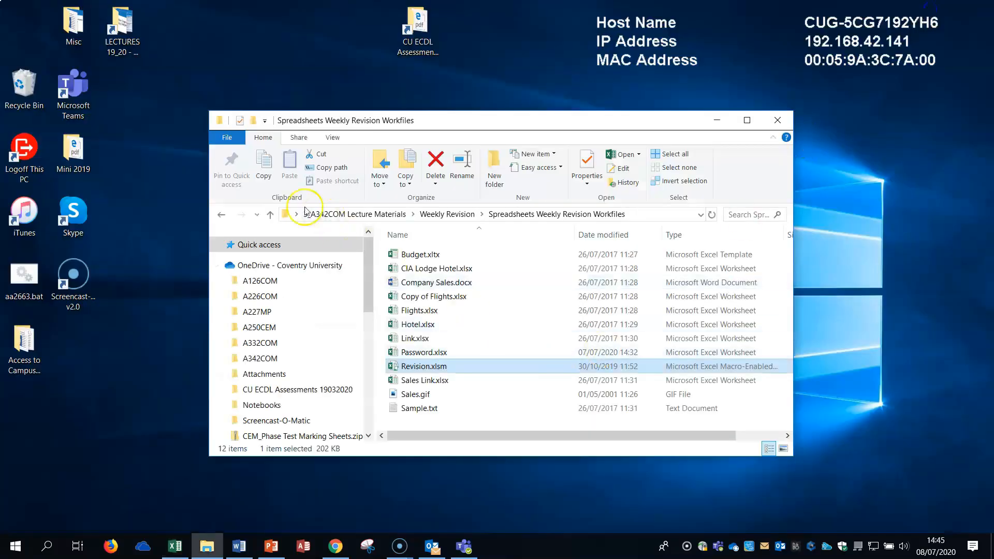
pyautogui.click(222, 216)
pyautogui.click(222, 216)
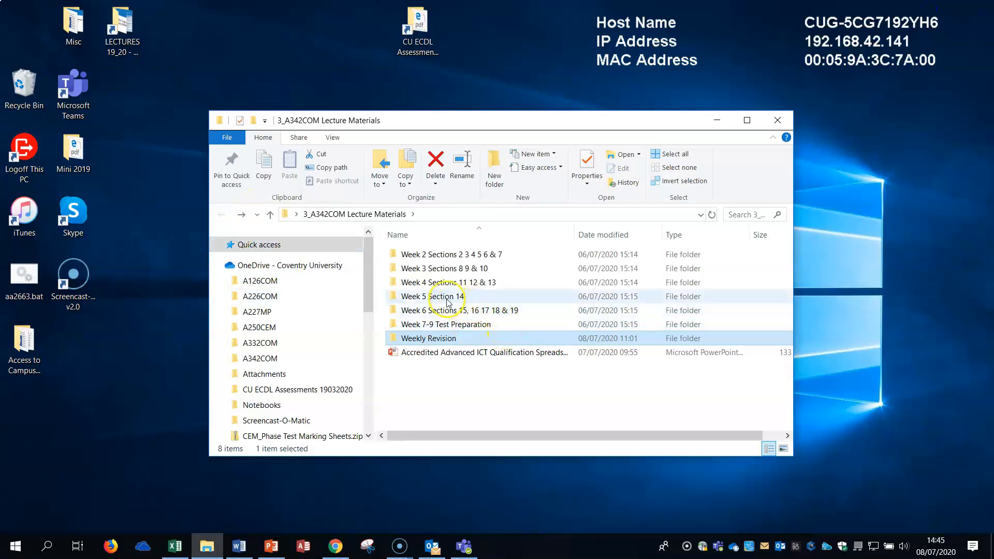
pyautogui.doubleClick(447, 300)
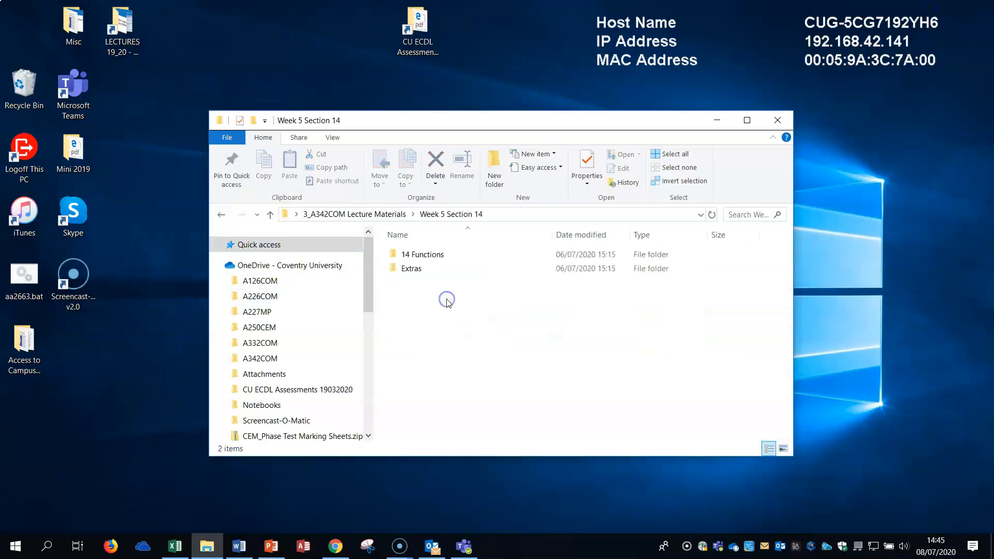
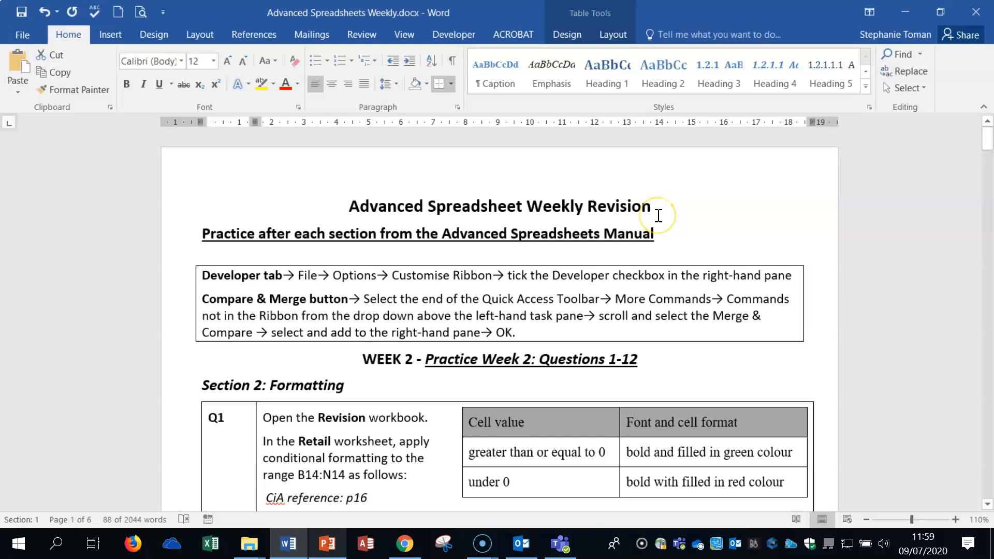
# Find the Week 5 practice questions in the Word document and read question 29 on functions
pyautogui.moveTo(990, 140); pyautogui.dragTo(982, 360)
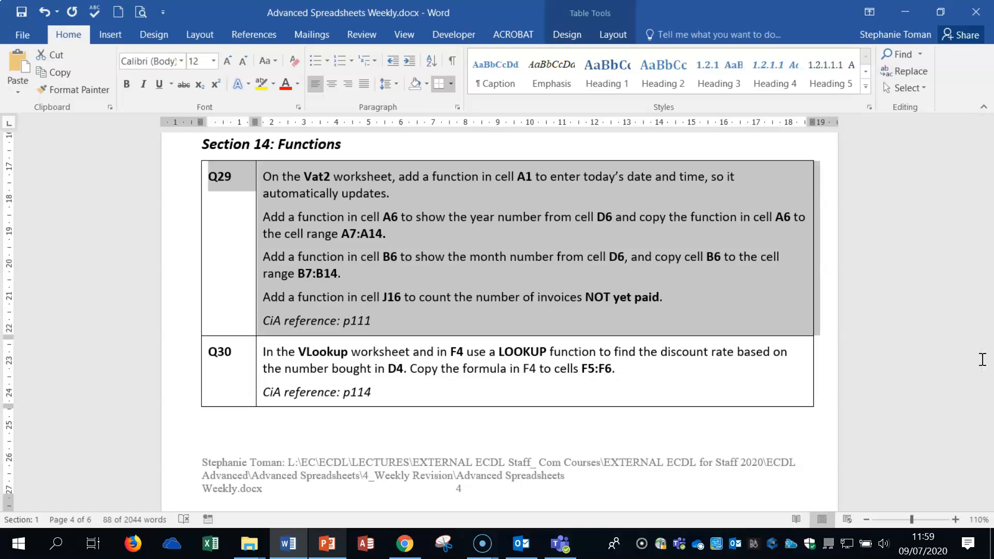
pyautogui.scroll(6, 772, 278)
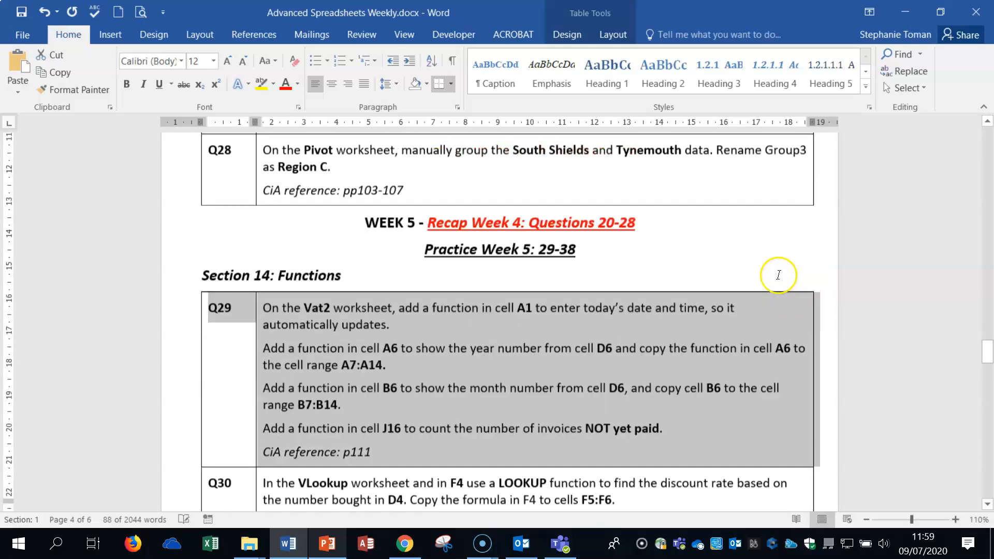
pyautogui.scroll(-4, 779, 276)
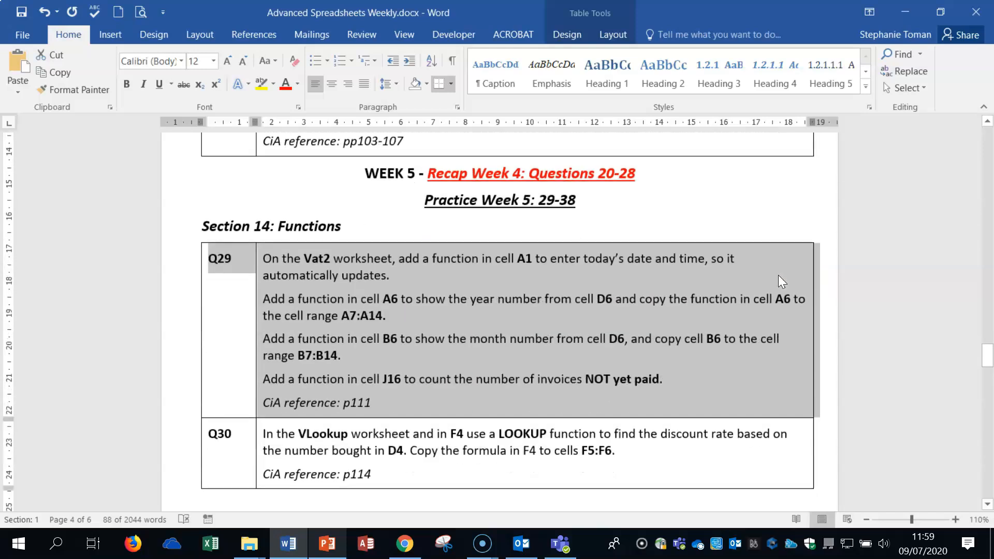
pyautogui.scroll(-1, 778, 275)
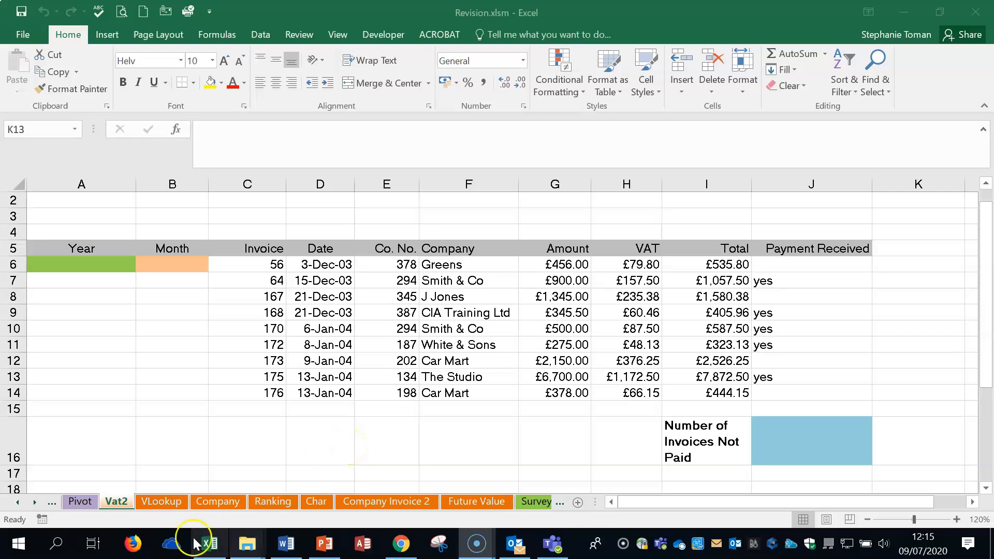
# On the Vat2 worksheet in Excel, replace the function in cell A1 with =NOW() for the current date and time
pyautogui.click(118, 509)
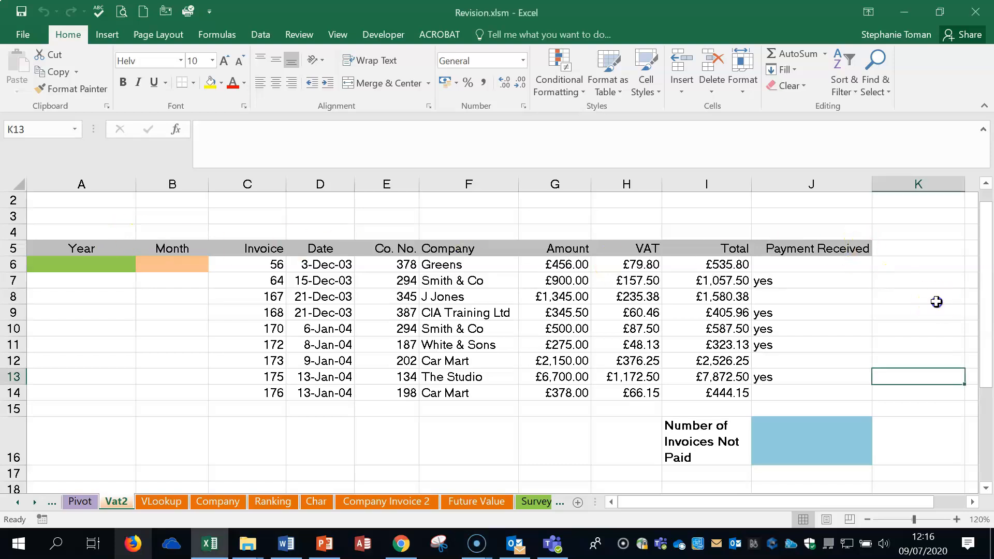
pyautogui.scroll(1, 938, 299)
pyautogui.click(118, 203)
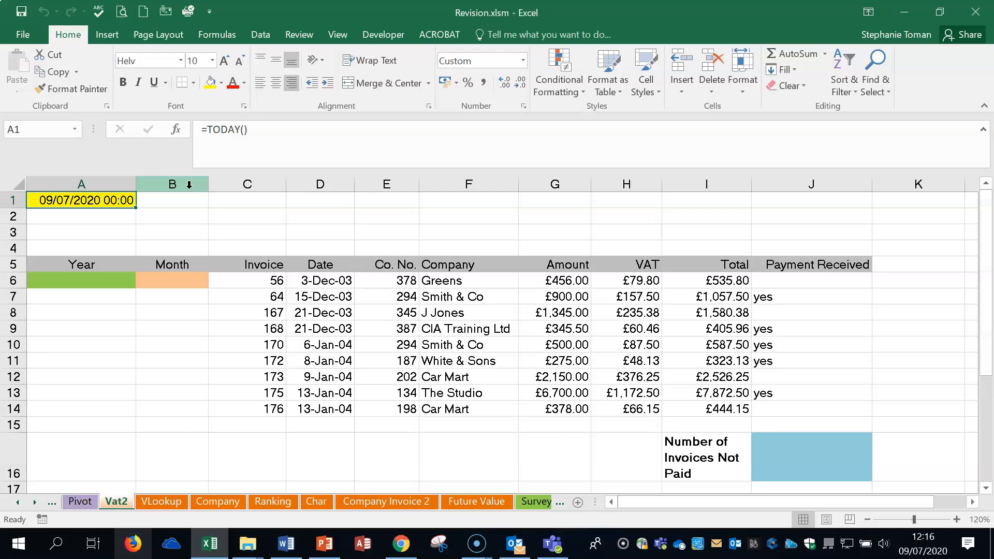
pyautogui.write('=Now')
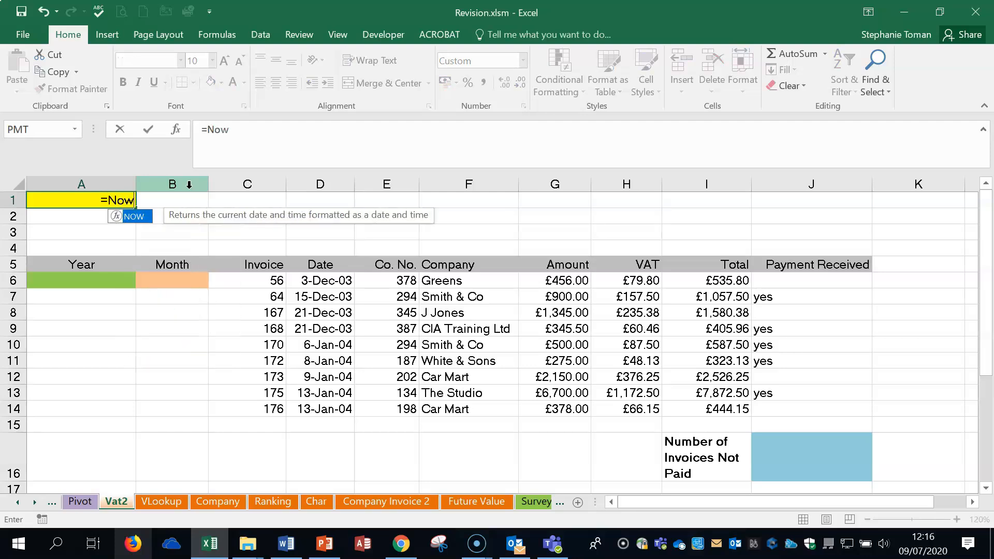
pyautogui.doubleClick(134, 216)
pyautogui.write(')')
pyautogui.press('Return')
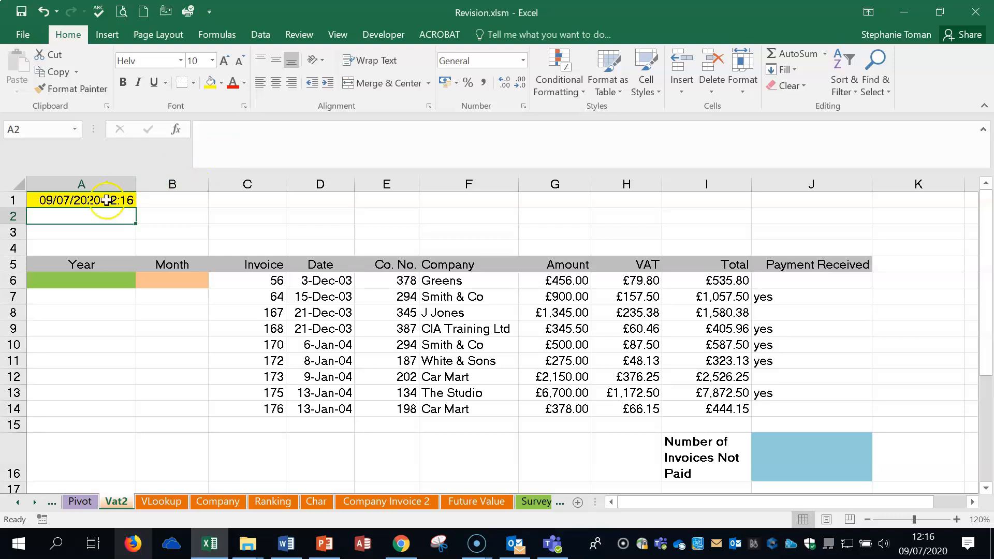
pyautogui.click(106, 200)
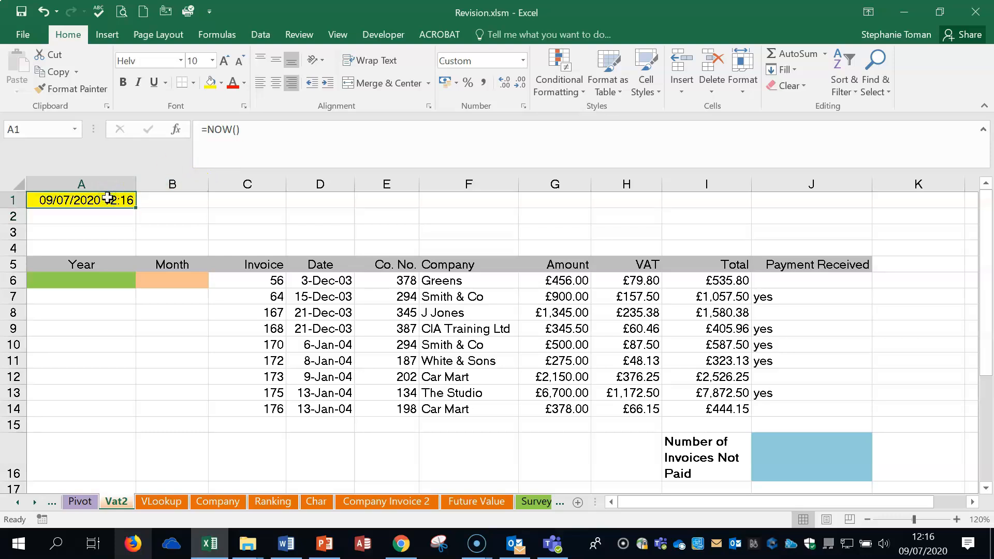
# Enter =YEAR(D6) in cell A6 and copy the function down to A7:A14
pyautogui.click(97, 282)
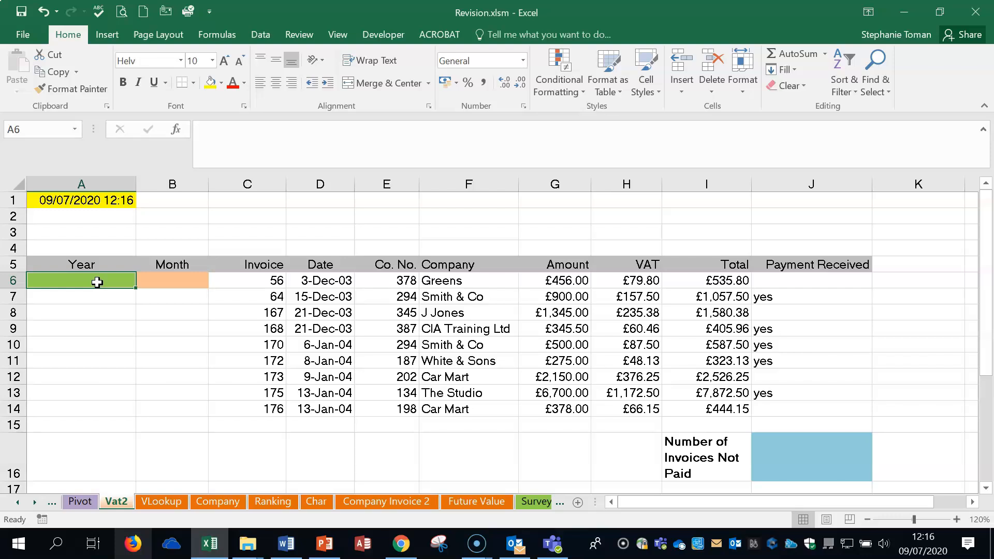
pyautogui.write('=year')
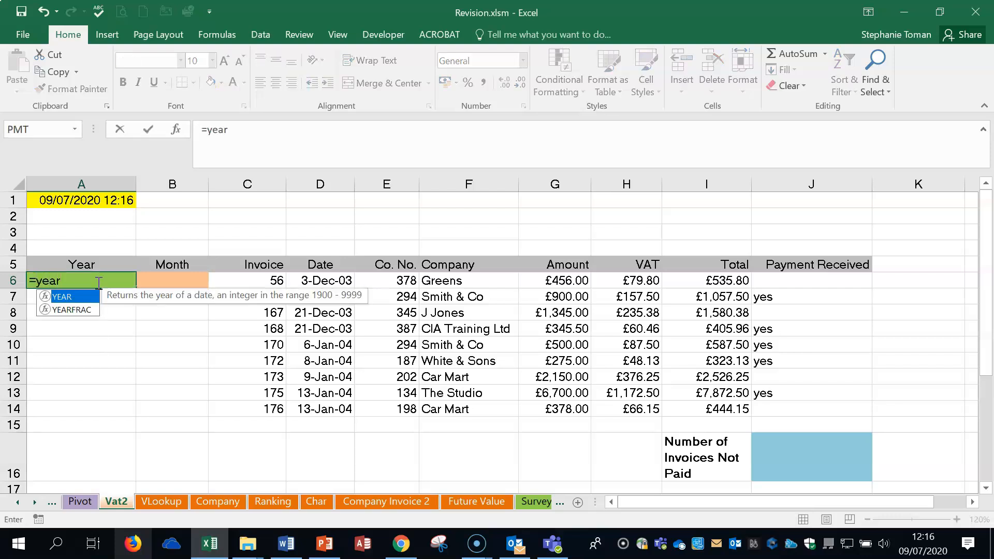
pyautogui.doubleClick(73, 296)
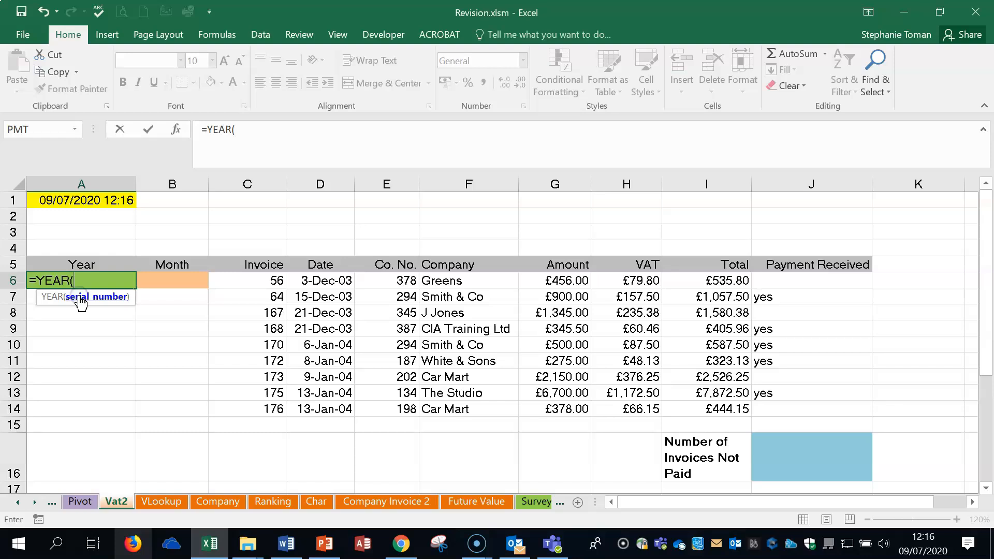
pyautogui.click(319, 280)
pyautogui.write(')')
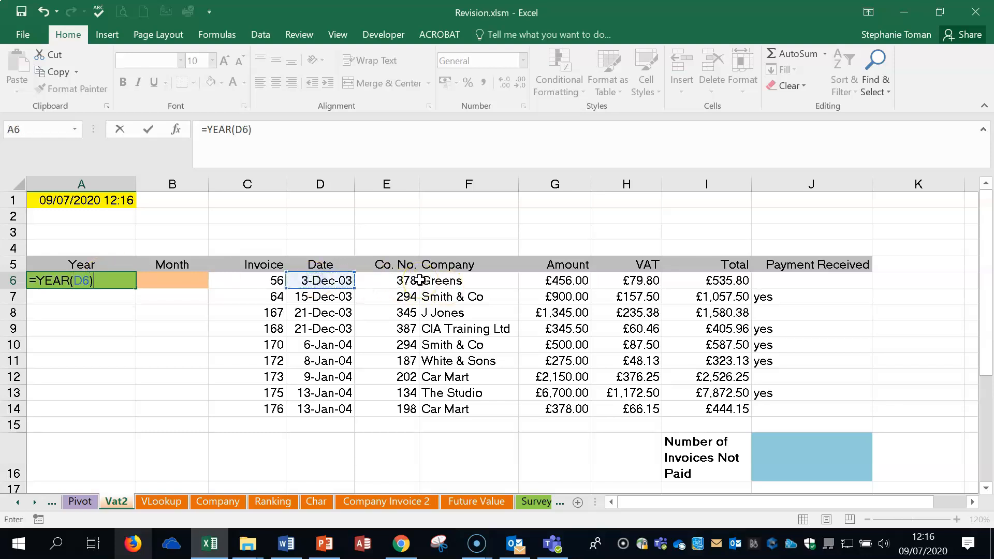
pyautogui.press('Return')
pyautogui.click(115, 276)
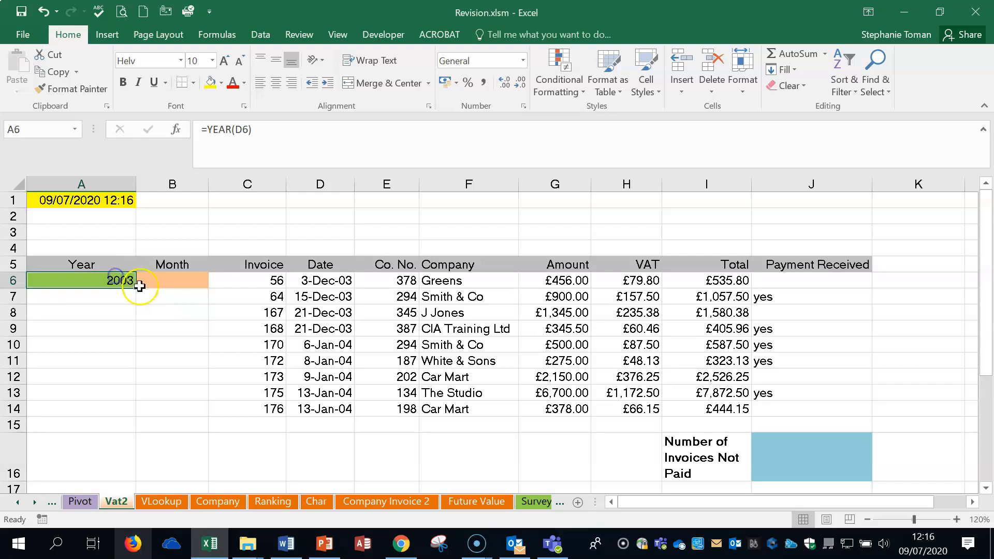
pyautogui.doubleClick(136, 288)
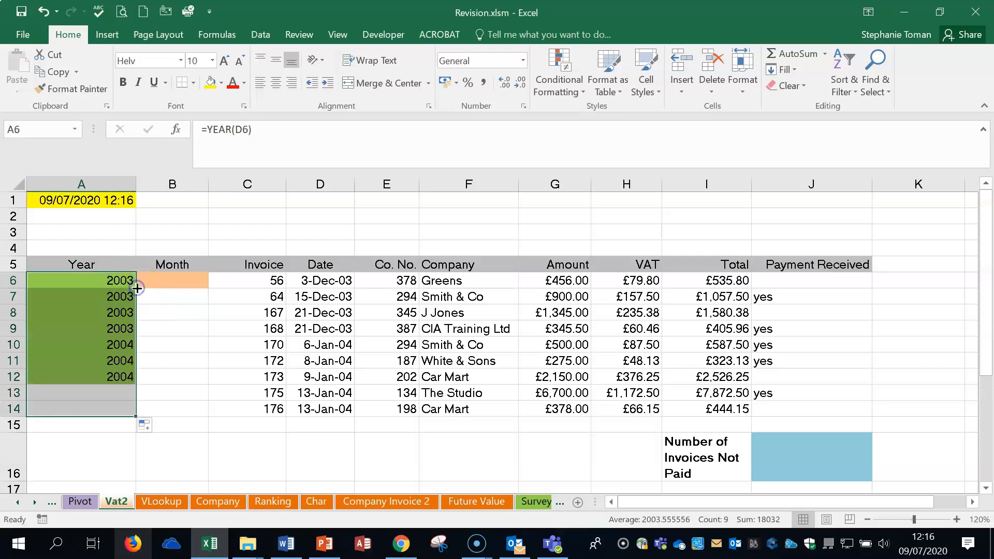
# After rechecking question 29 in Word, enter =MONTH(D6) in cell B6 and copy the function down to B7:B14
pyautogui.click(161, 281)
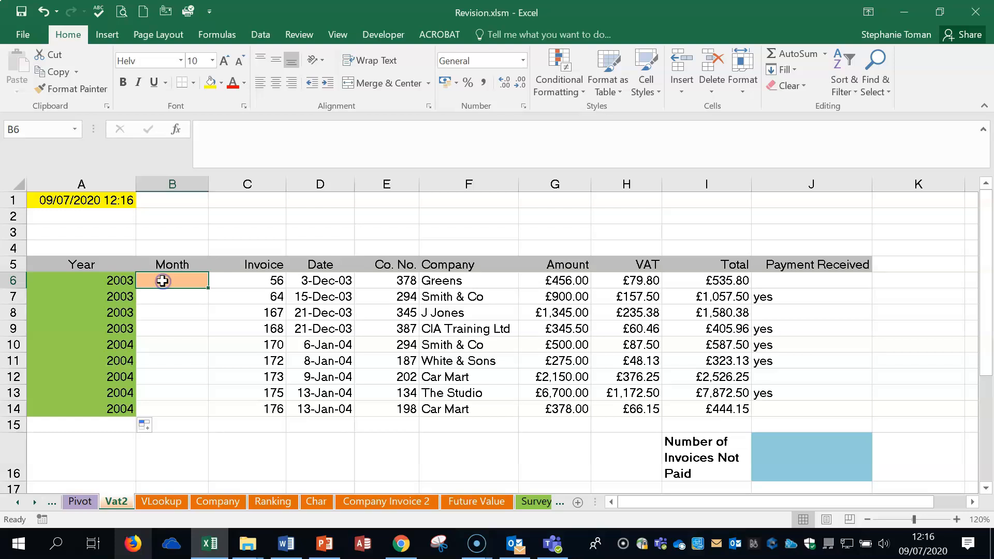
pyautogui.click(287, 543)
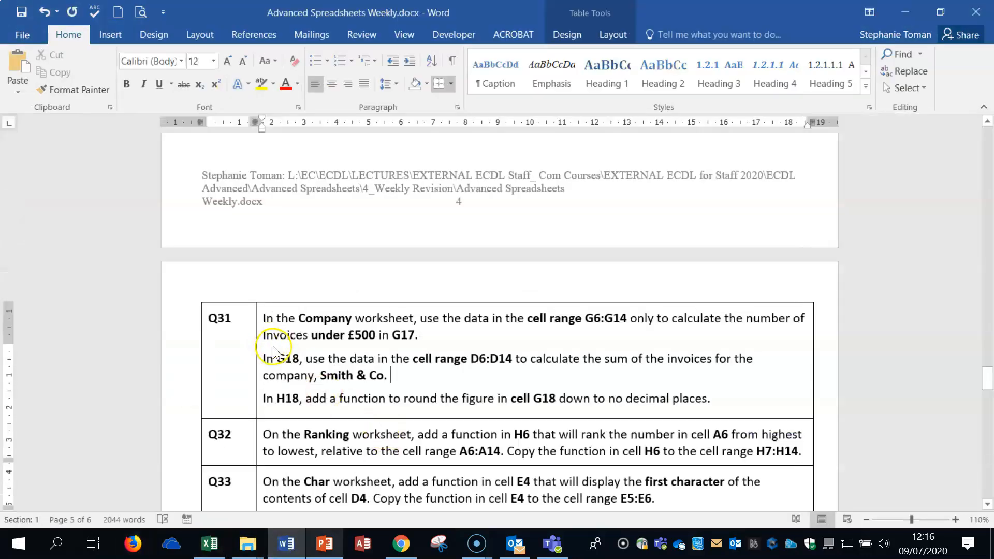
pyautogui.scroll(7, 270, 341)
pyautogui.scroll(-1, 274, 347)
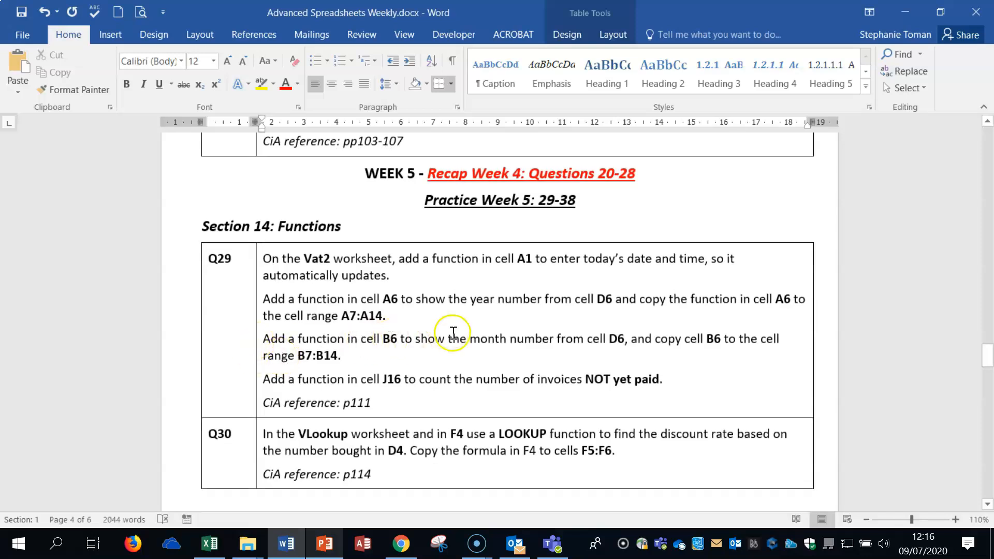
pyautogui.click(905, 11)
pyautogui.write('=month')
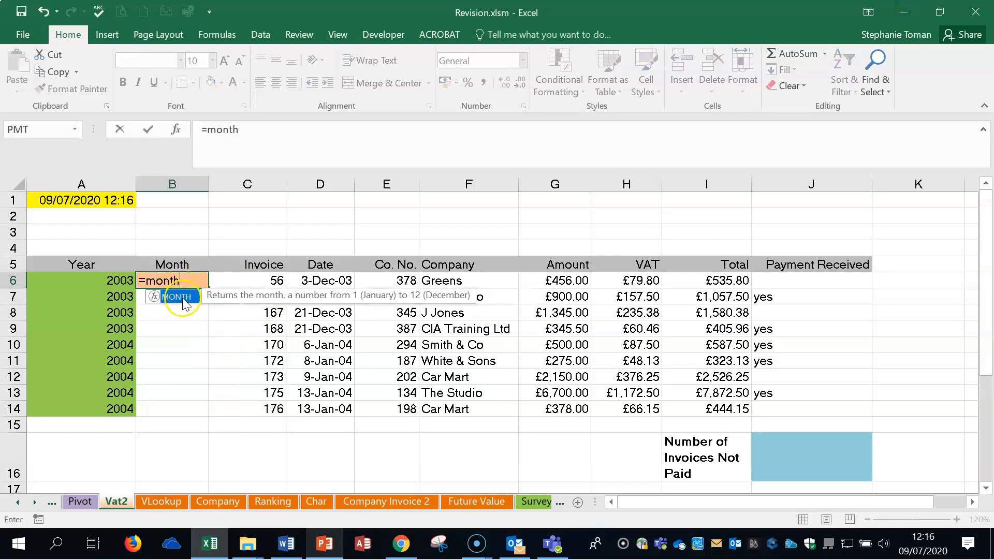
pyautogui.doubleClick(178, 297)
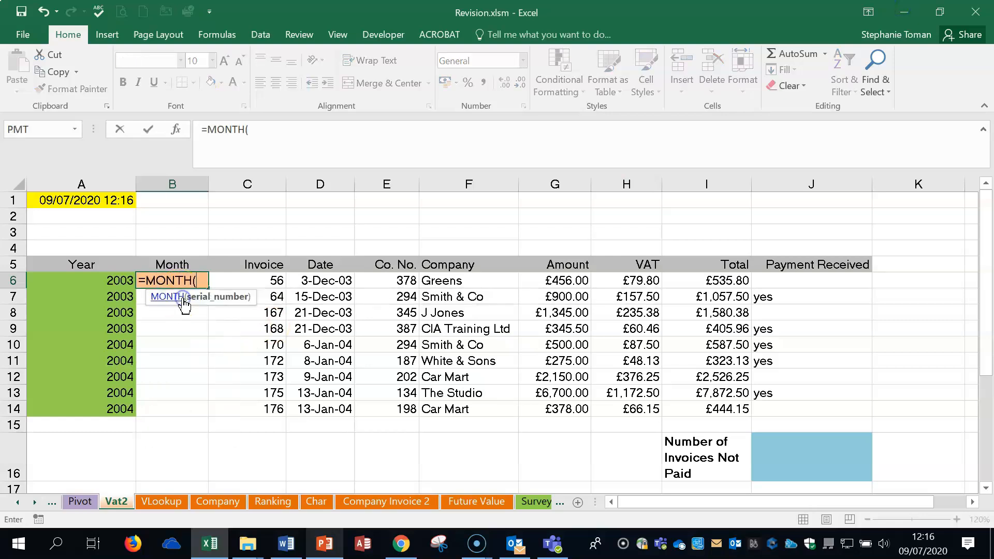
pyautogui.click(321, 280)
pyautogui.write(')')
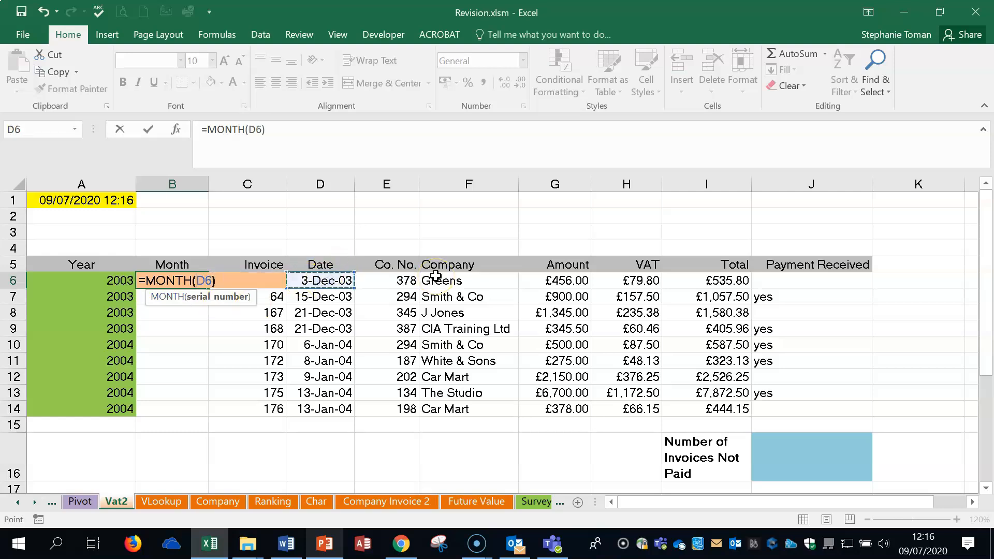
pyautogui.press('Return')
pyautogui.click(177, 280)
pyautogui.doubleClick(207, 288)
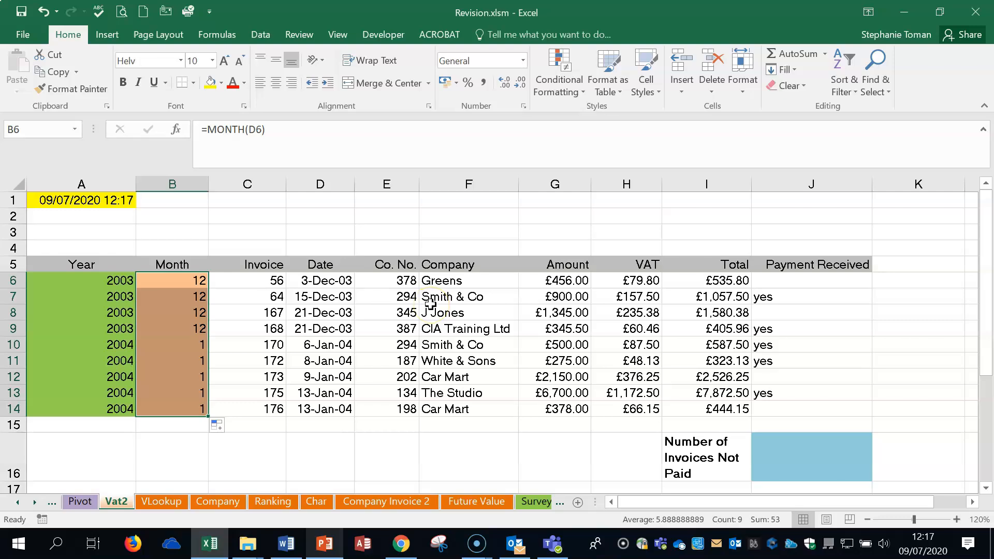
# Recheck in the Word document what question 29 asks for in cell J16, and return to that cell on the Vat2 worksheet
pyautogui.click(803, 457)
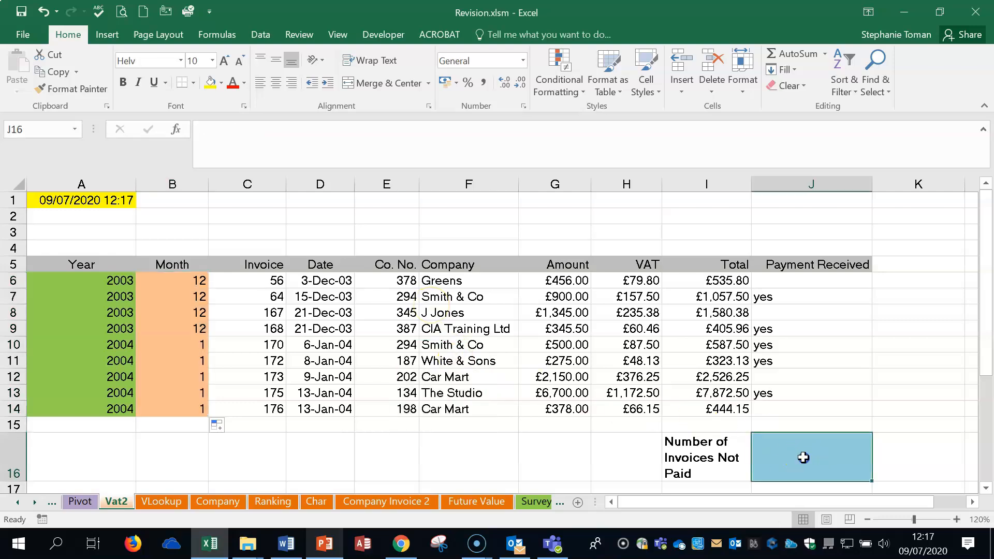
pyautogui.click(288, 544)
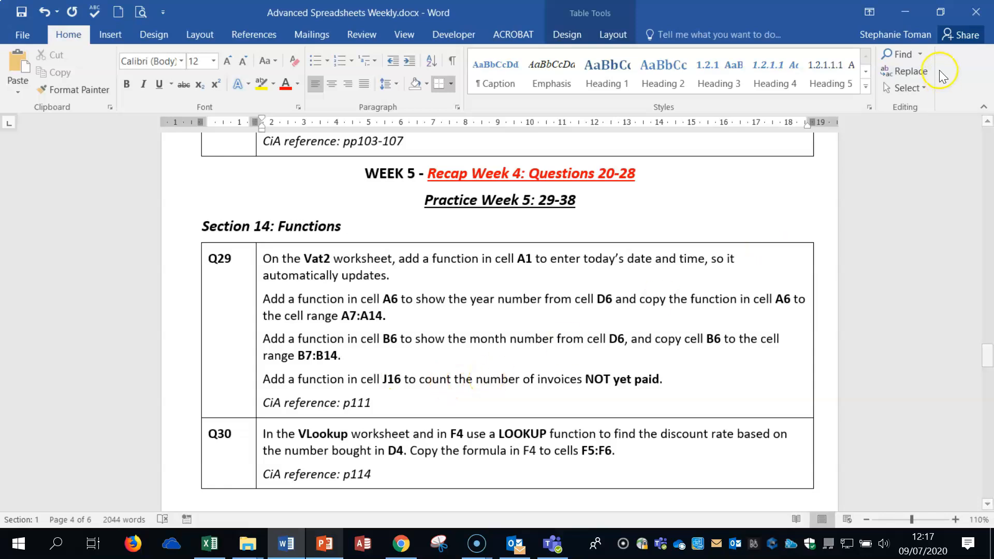
pyautogui.click(905, 11)
pyautogui.click(794, 463)
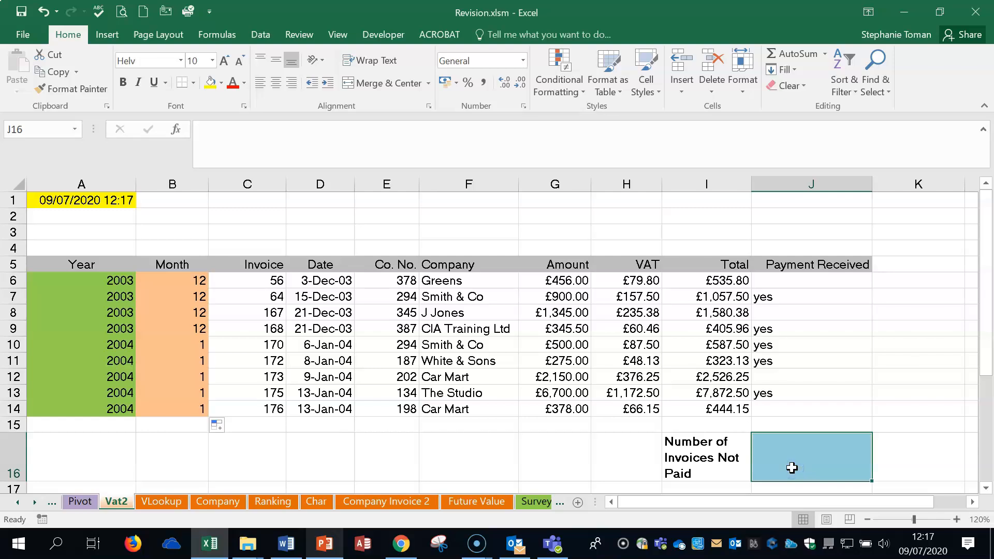
# Enter =COUNTIF(J6:J14,"<>yes") in cell J16 to count the invoices not yet paid
pyautogui.write('=count')
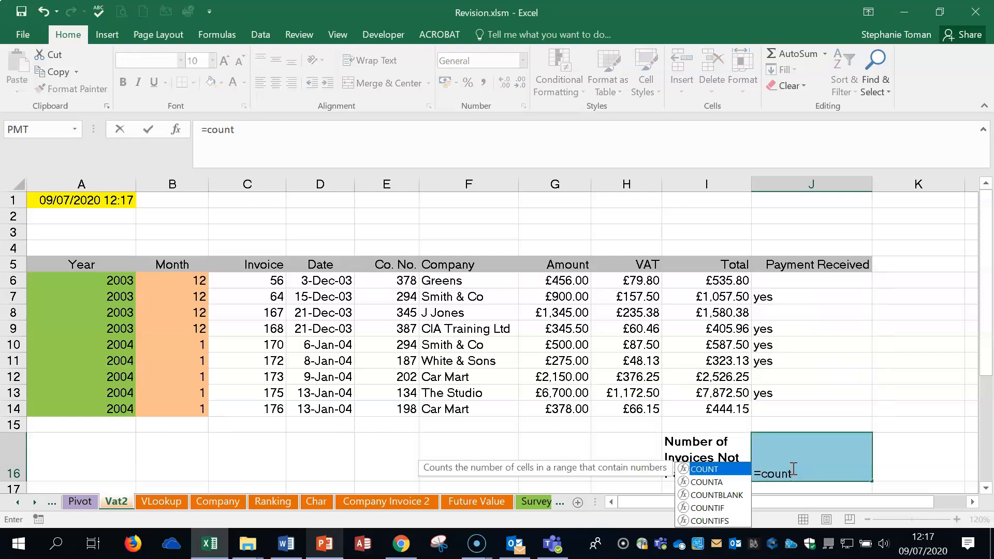
pyautogui.doubleClick(709, 508)
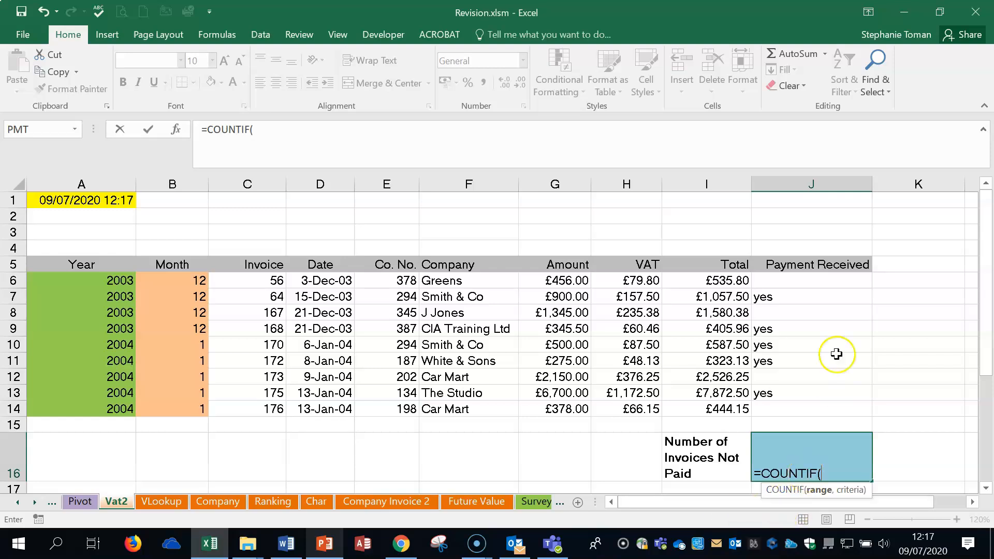
pyautogui.moveTo(796, 282); pyautogui.dragTo(808, 415)
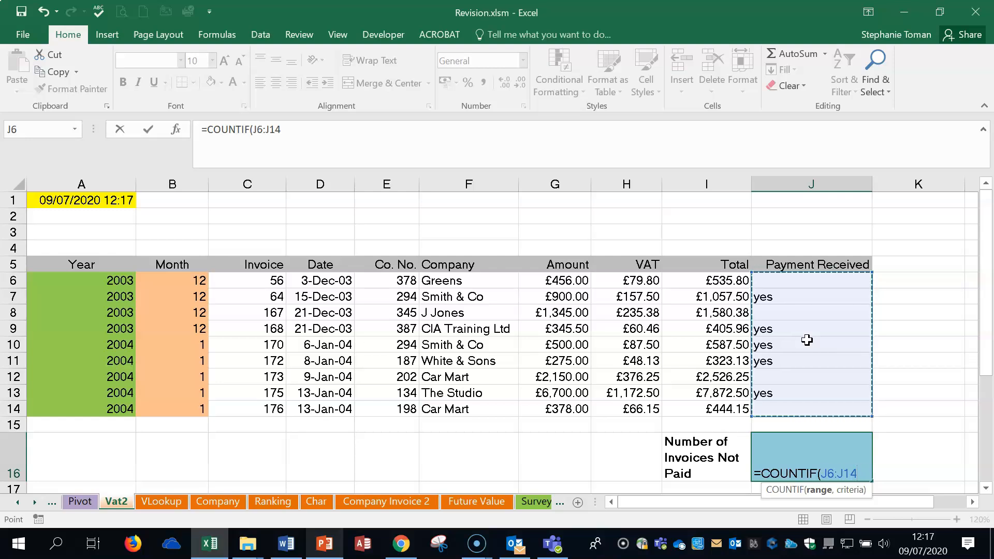
pyautogui.write(',')
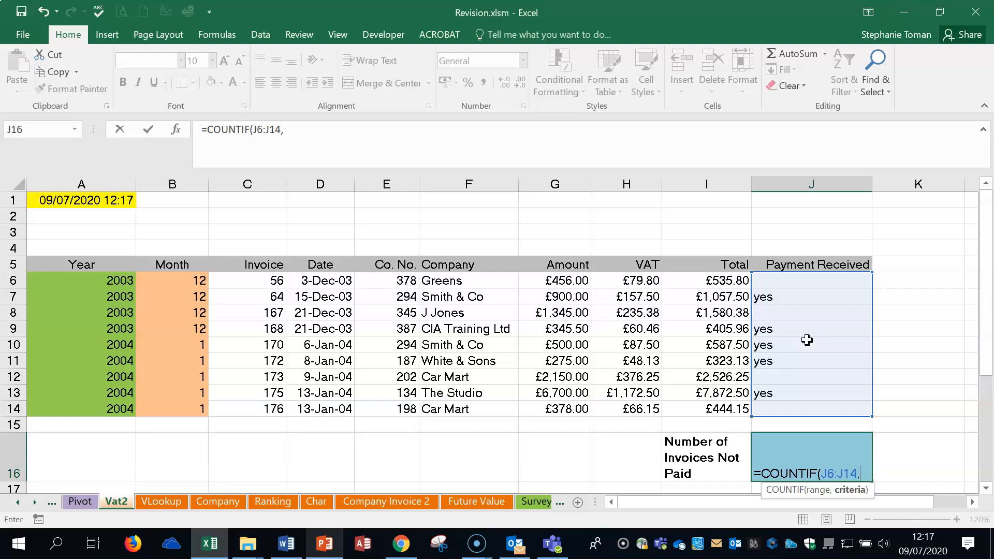
pyautogui.write('"<>')
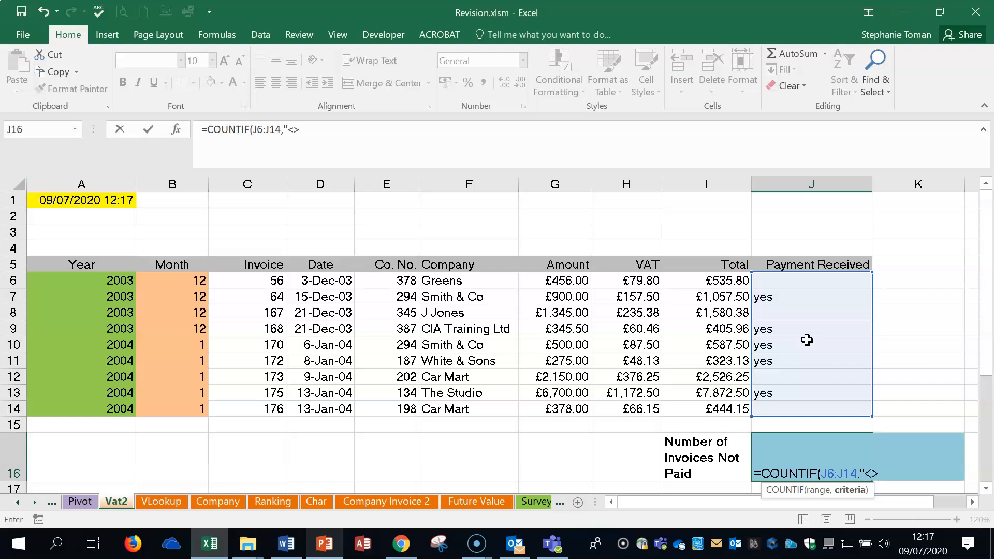
pyautogui.write('yes"')
pyautogui.press('Return')
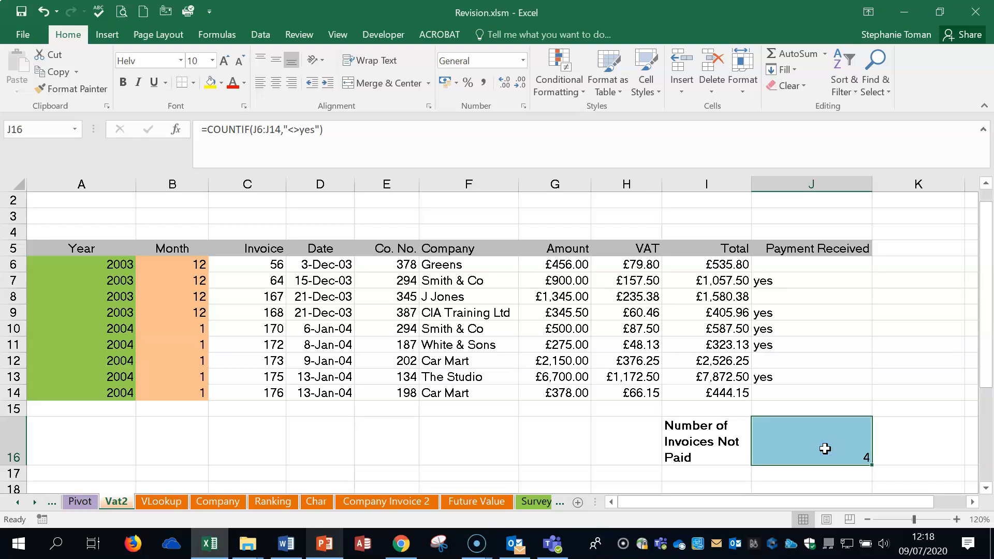
# Test the unpaid invoice count by entering no in cell J8, and clear that cell again
pyautogui.click(818, 299)
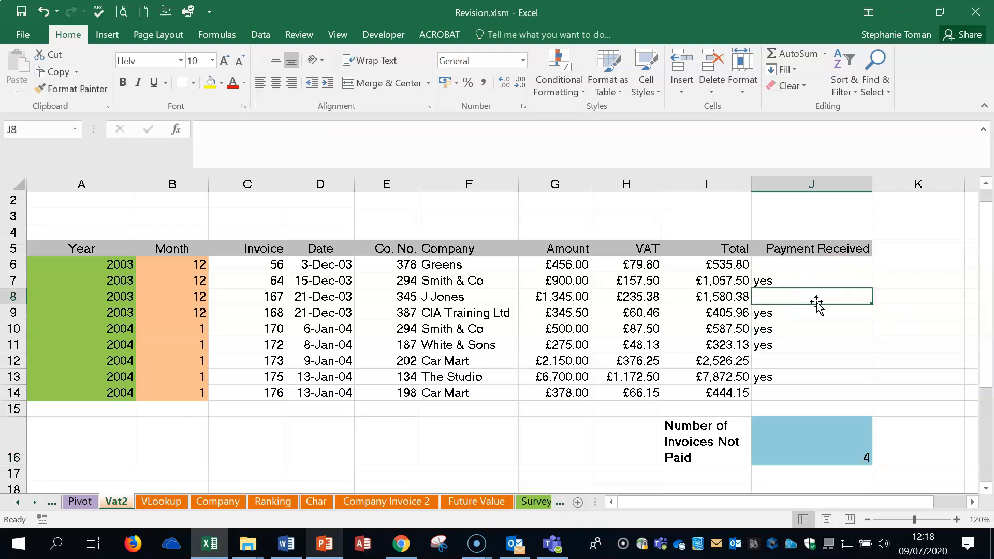
pyautogui.write('no')
pyautogui.click(821, 345)
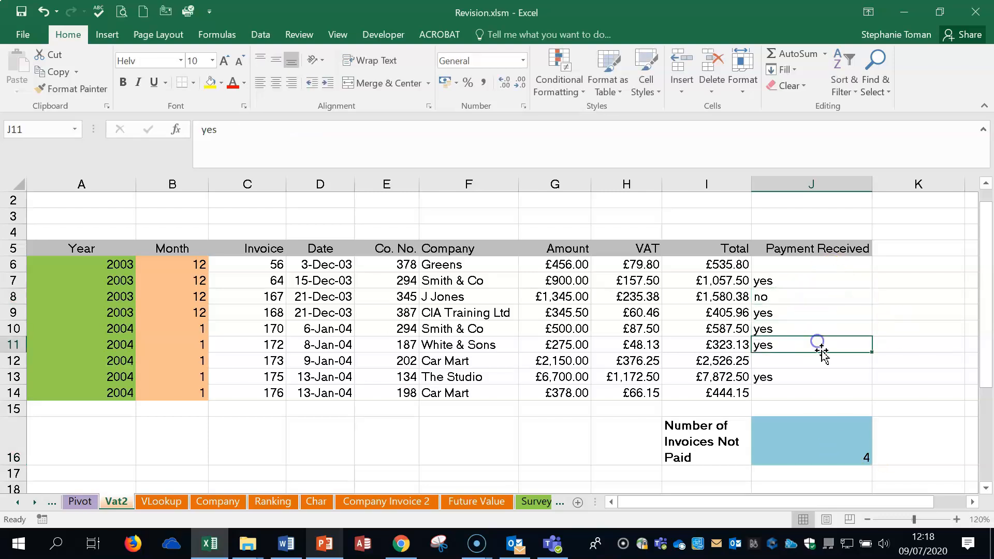
pyautogui.click(800, 298)
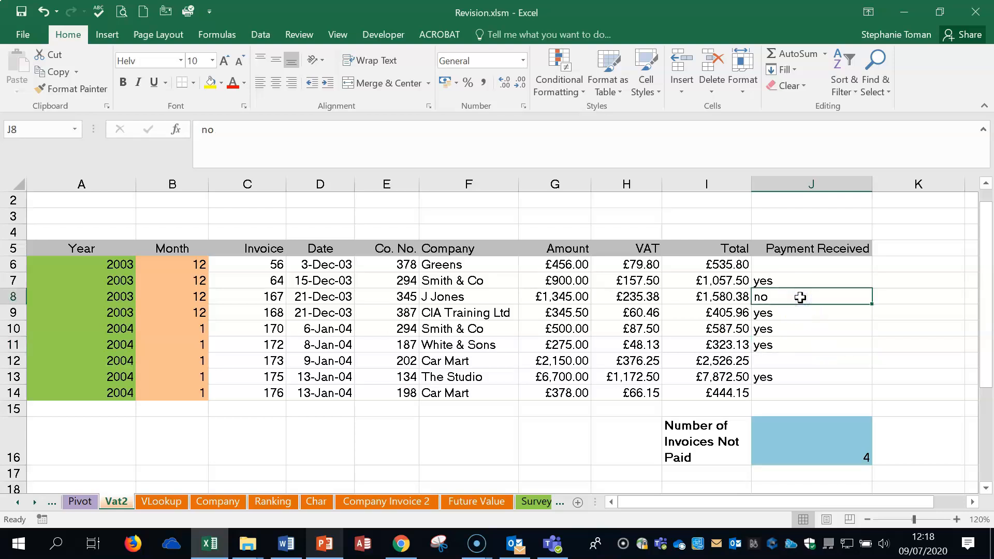
# Clear cell J16 and rebuild its COUNTIF function through Function Arguments, with range J6:J14 and criteria <>yes
pyautogui.click(828, 449)
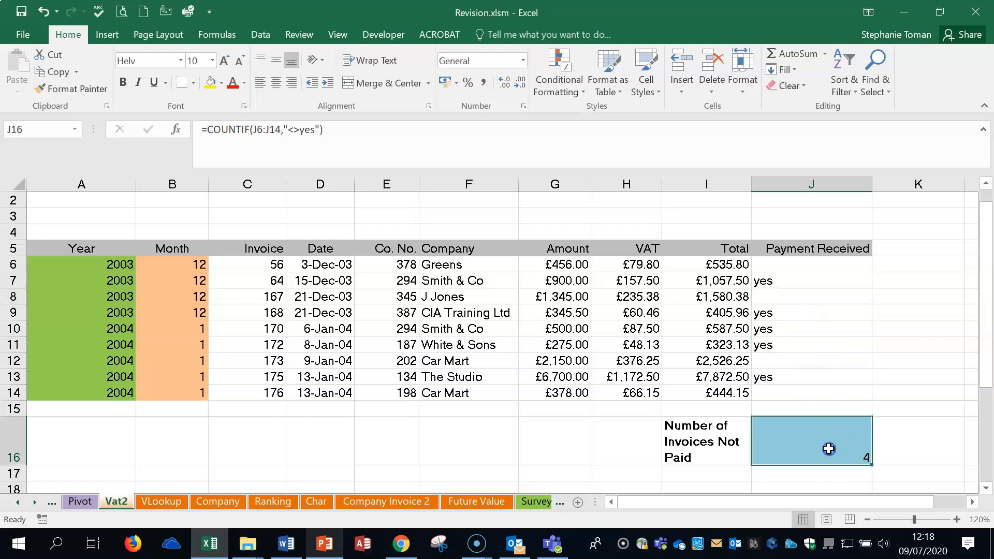
pyautogui.press('Delete')
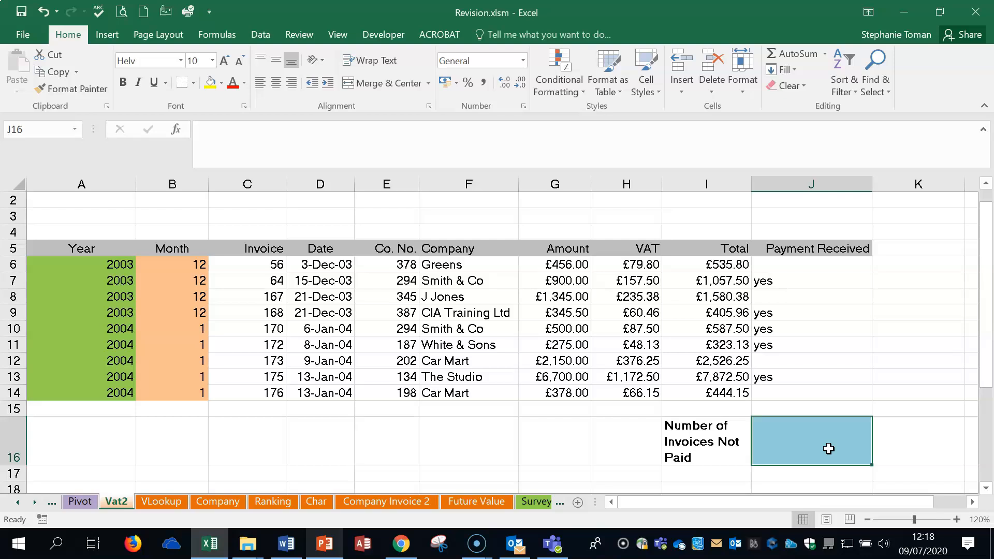
pyautogui.write('=count')
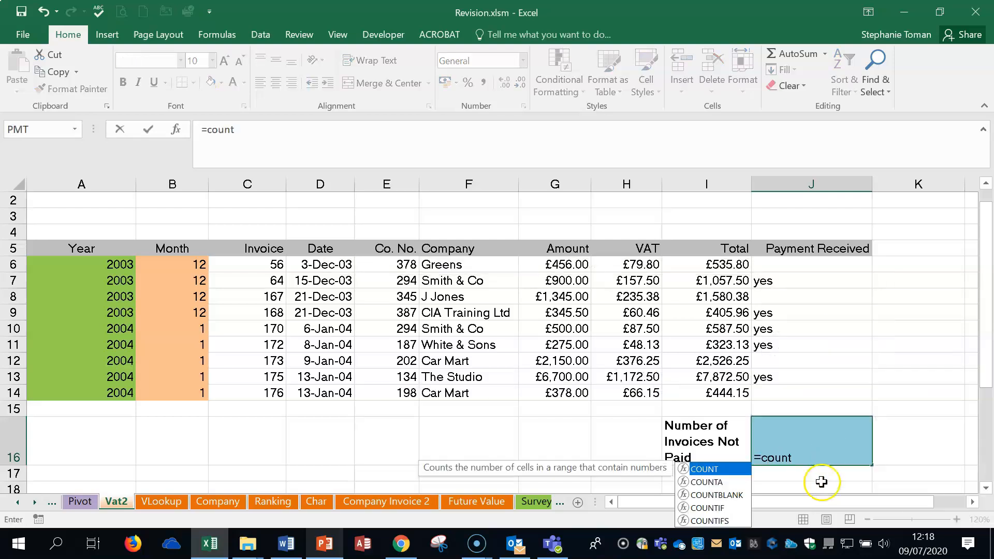
pyautogui.doubleClick(707, 508)
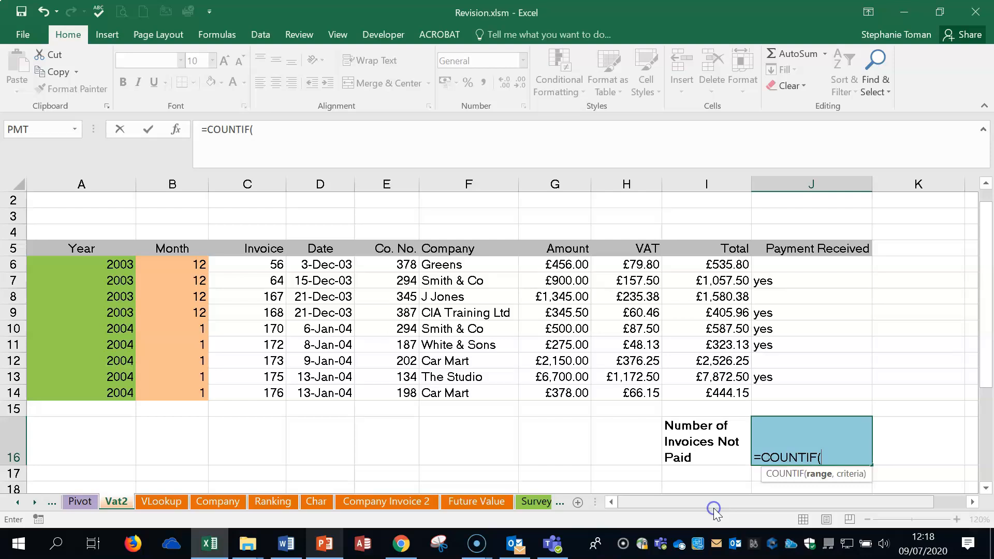
pyautogui.click(178, 130)
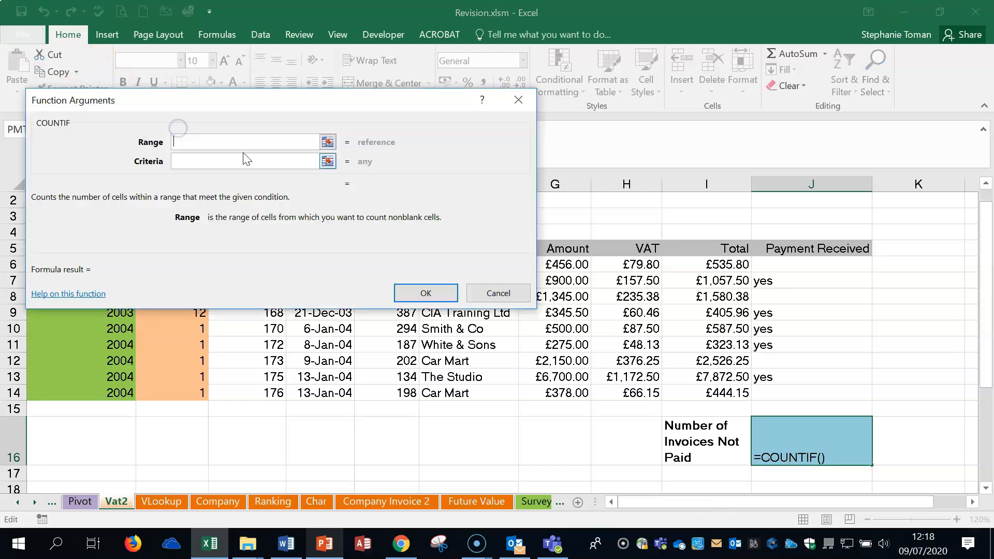
pyautogui.moveTo(345, 100); pyautogui.dragTo(435, 247)
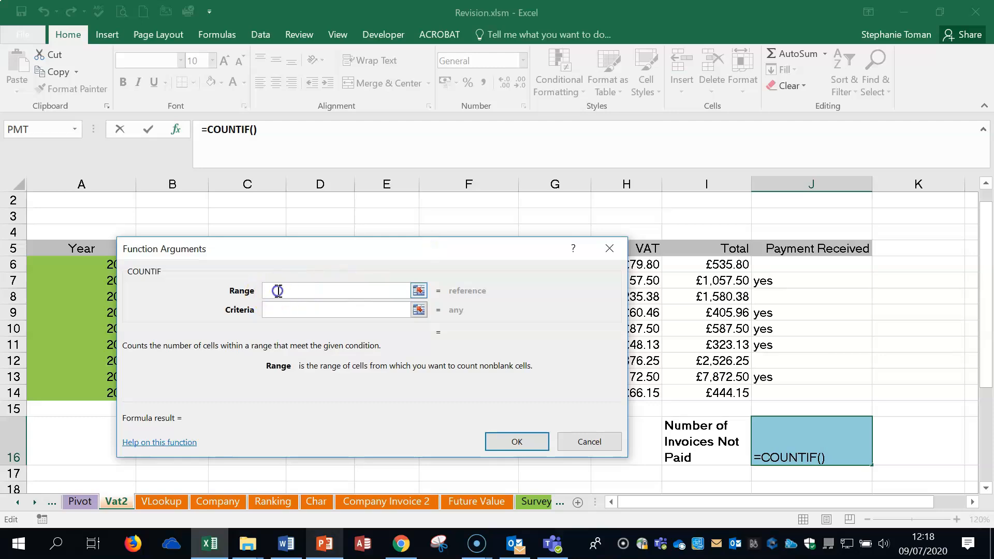
pyautogui.moveTo(771, 264); pyautogui.dragTo(770, 396)
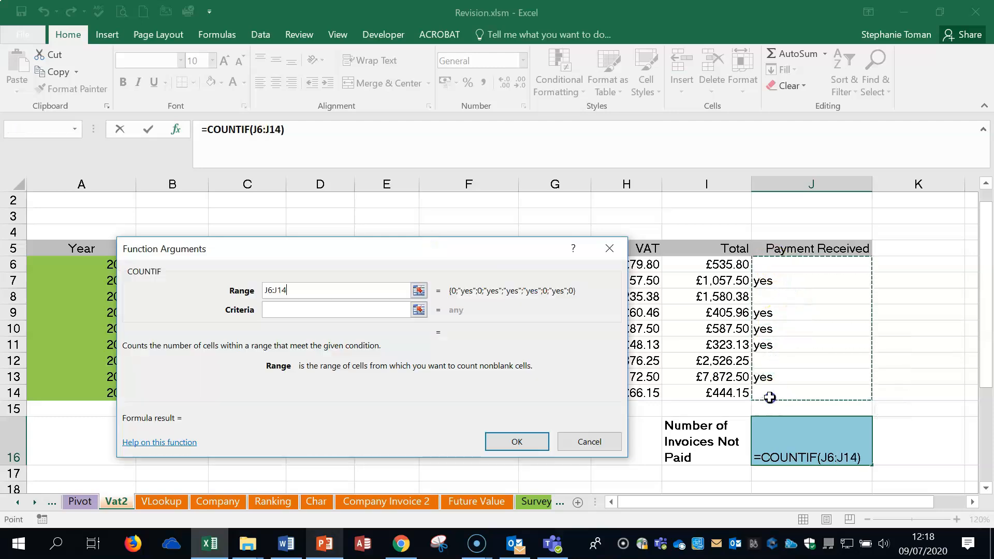
pyautogui.click(292, 310)
pyautogui.write('<>yes')
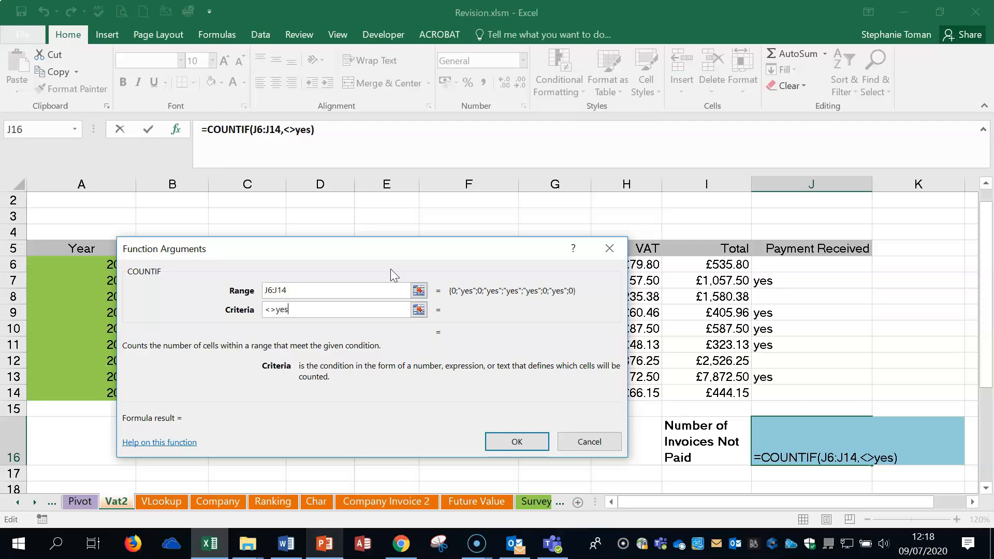
pyautogui.click(360, 286)
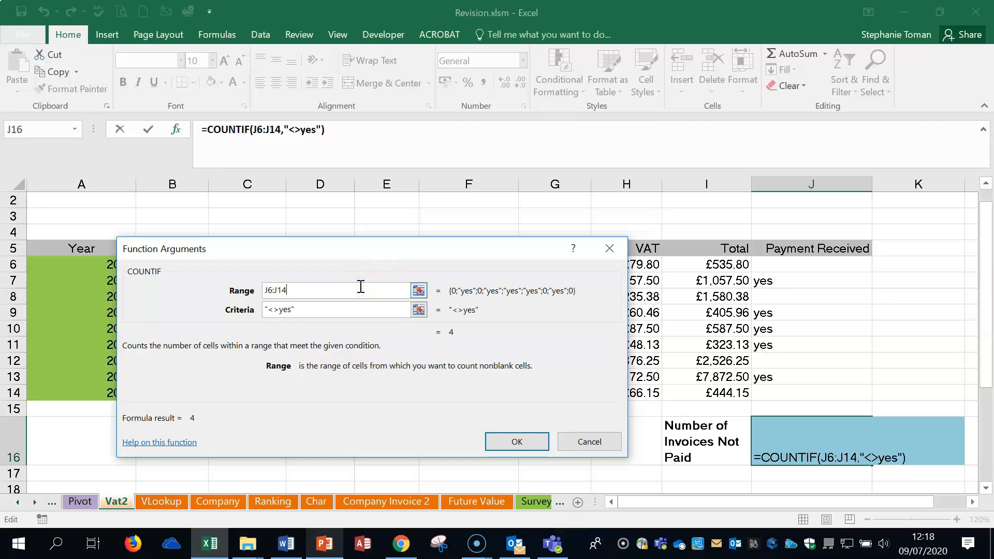
pyautogui.click(522, 439)
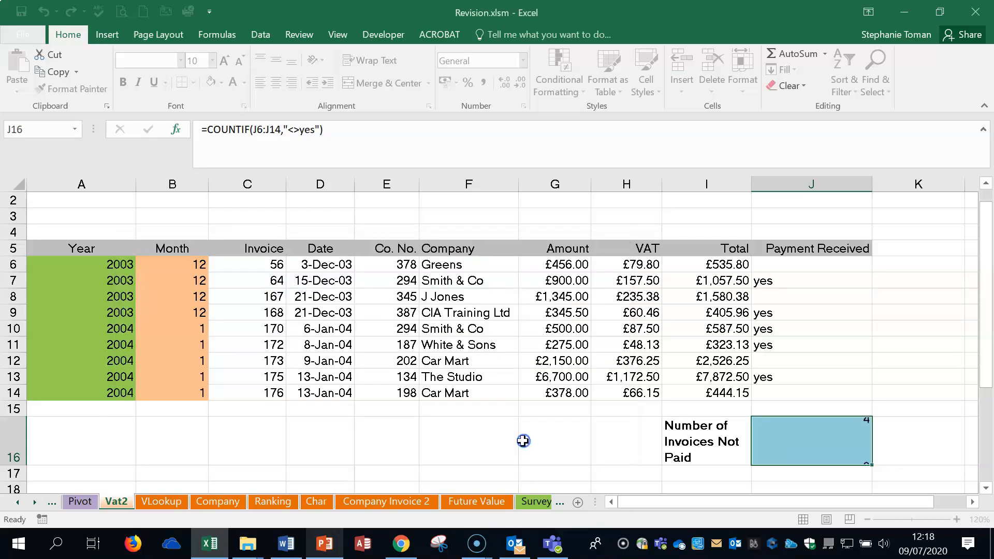
pyautogui.click(936, 372)
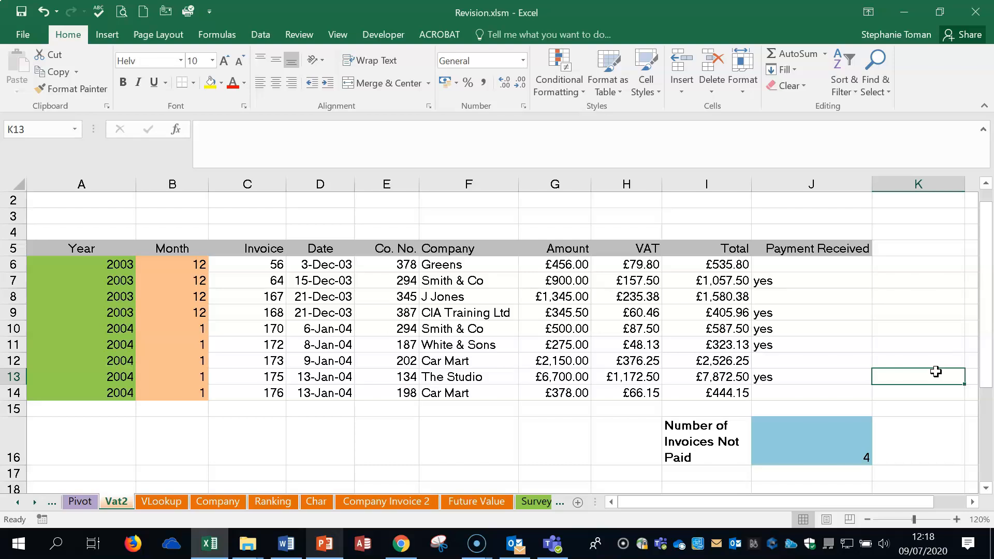
pyautogui.click(423, 443)
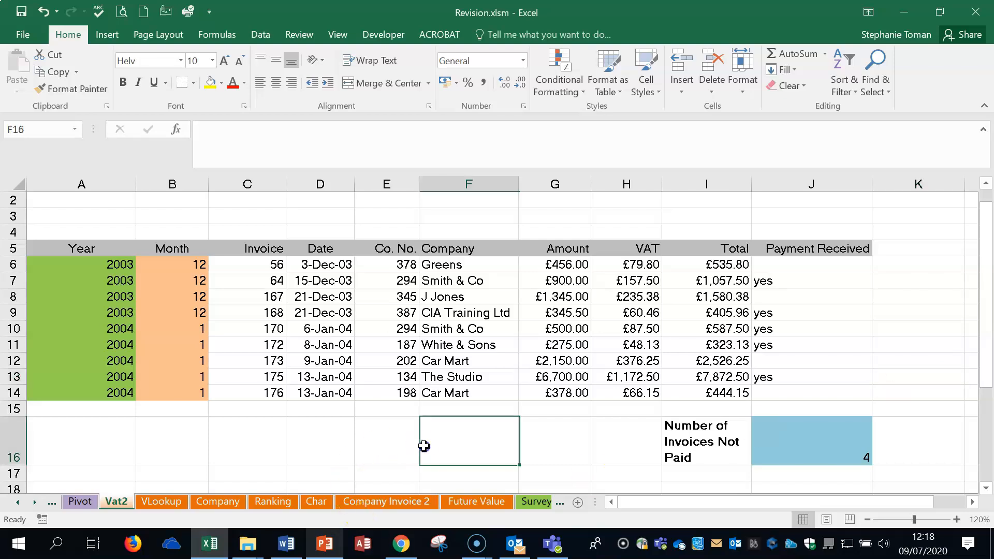
pyautogui.click(919, 359)
pyautogui.click(916, 409)
pyautogui.click(560, 446)
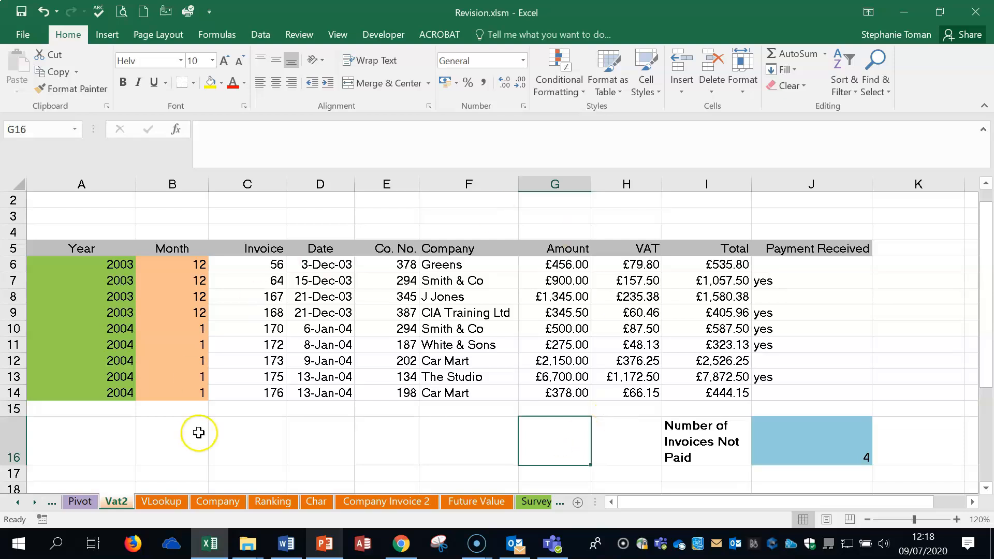
# Open the VLookup worksheet and switch to the Word document to read question 30 on the LOOKUP function
pyautogui.click(161, 500)
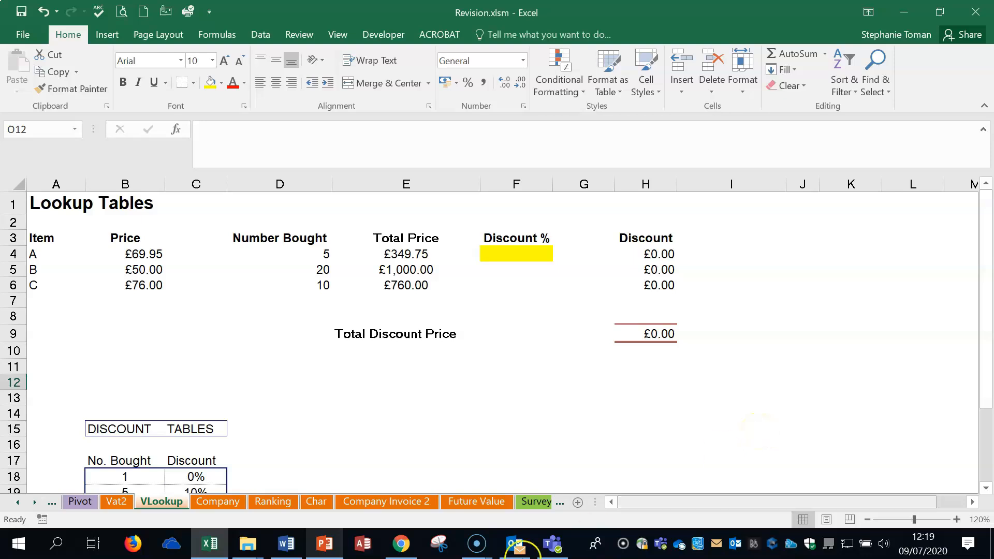
pyautogui.click(288, 544)
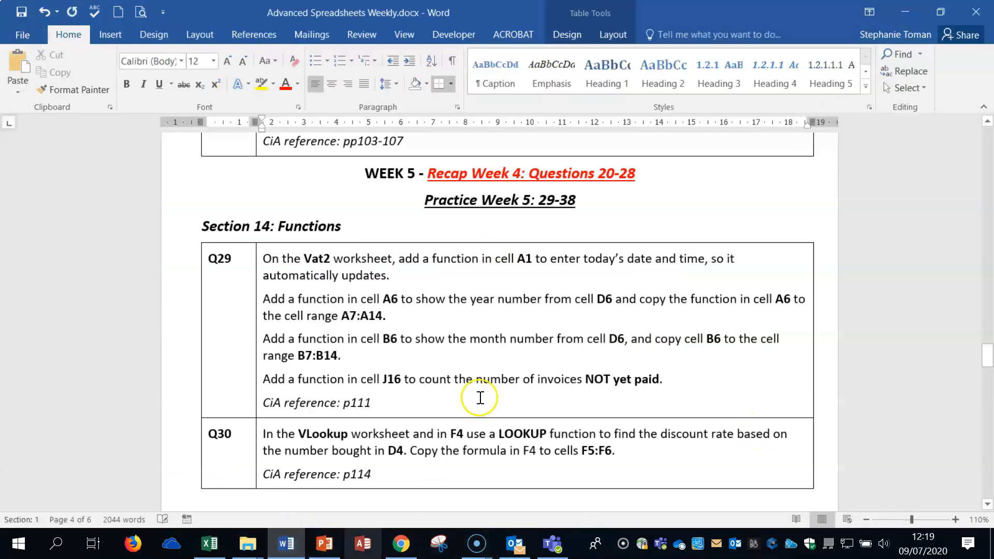
# Read question Q30 in the Word task sheet and switch back to the Revision.xlsm workbook in Excel
pyautogui.scroll(-3, 481, 396)
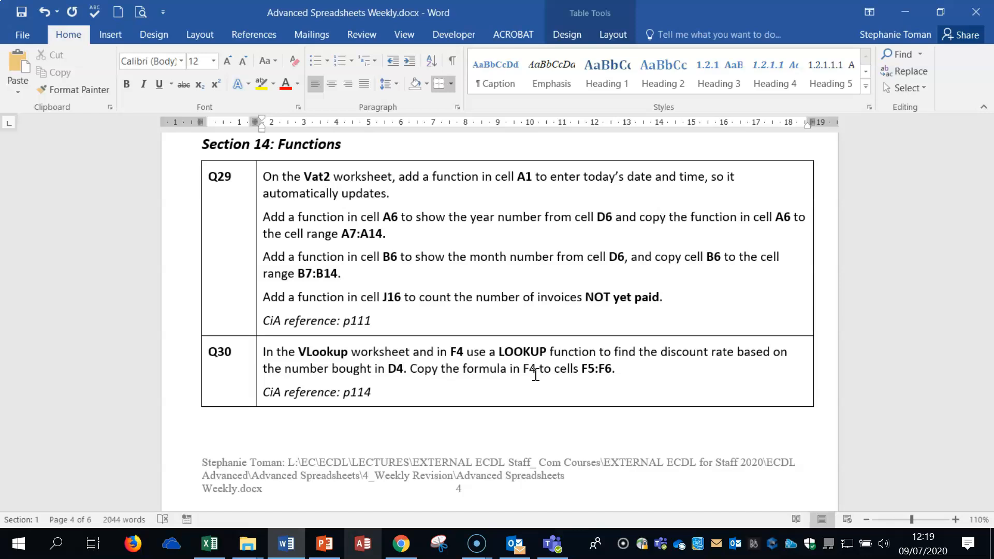
pyautogui.click(673, 383)
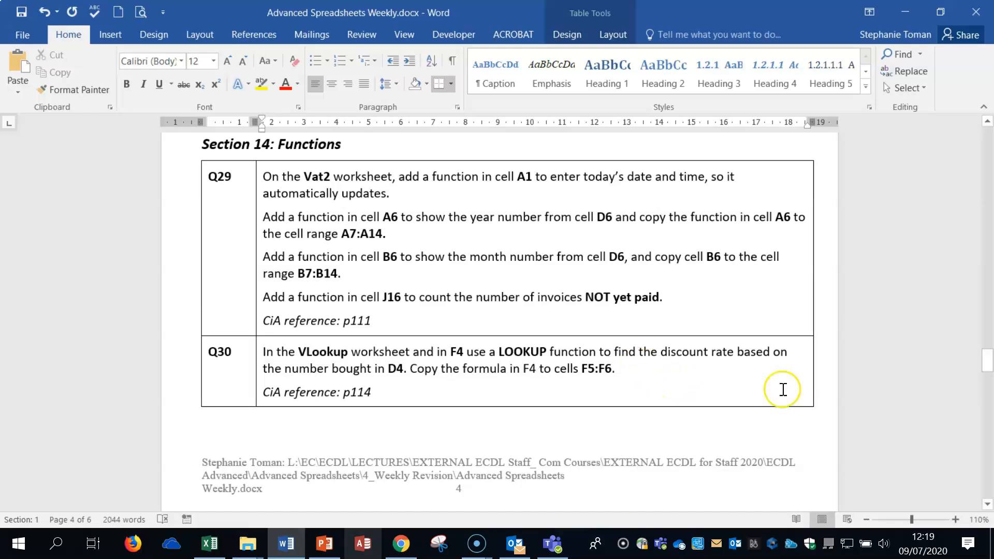
pyautogui.click(905, 12)
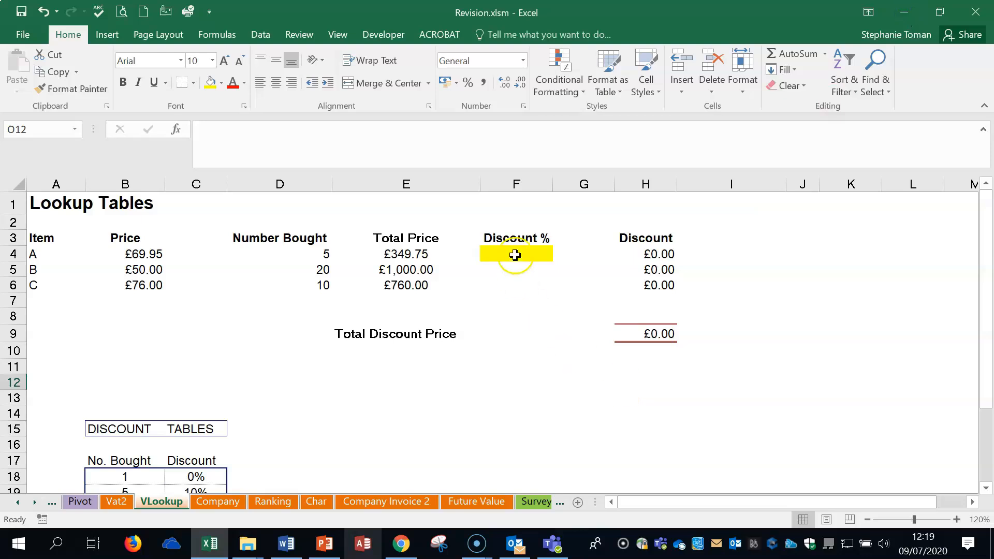
# Check the discount table on the VLookup sheet and start a VLOOKUP formula in F4 with D4 as the lookup value
pyautogui.click(515, 254)
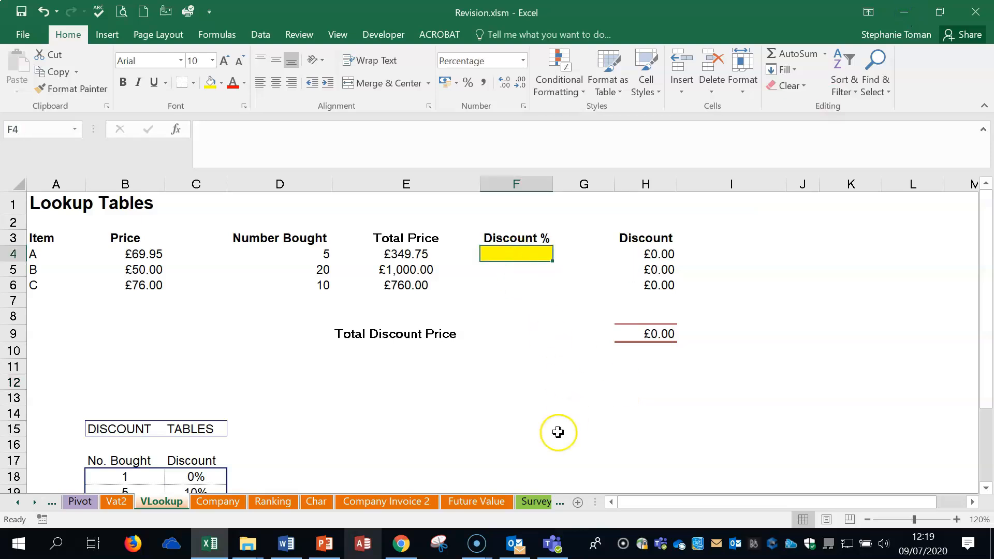
pyautogui.scroll(-3, 558, 432)
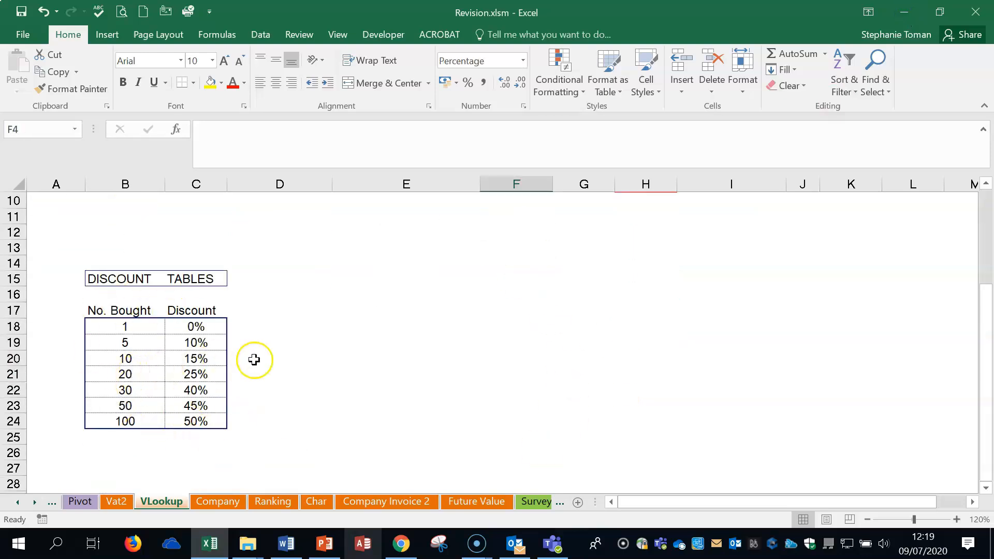
pyautogui.scroll(3, 317, 373)
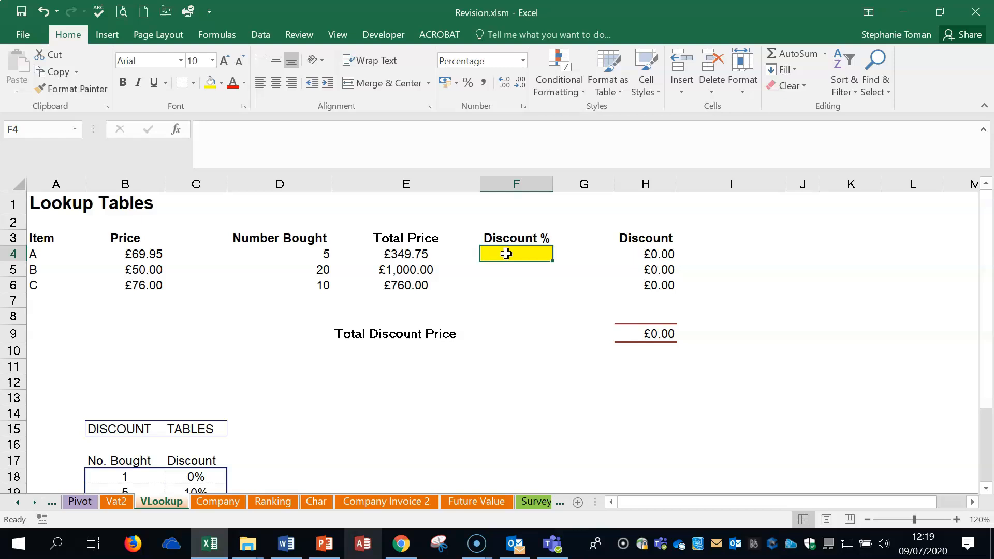
pyautogui.write('=vlo')
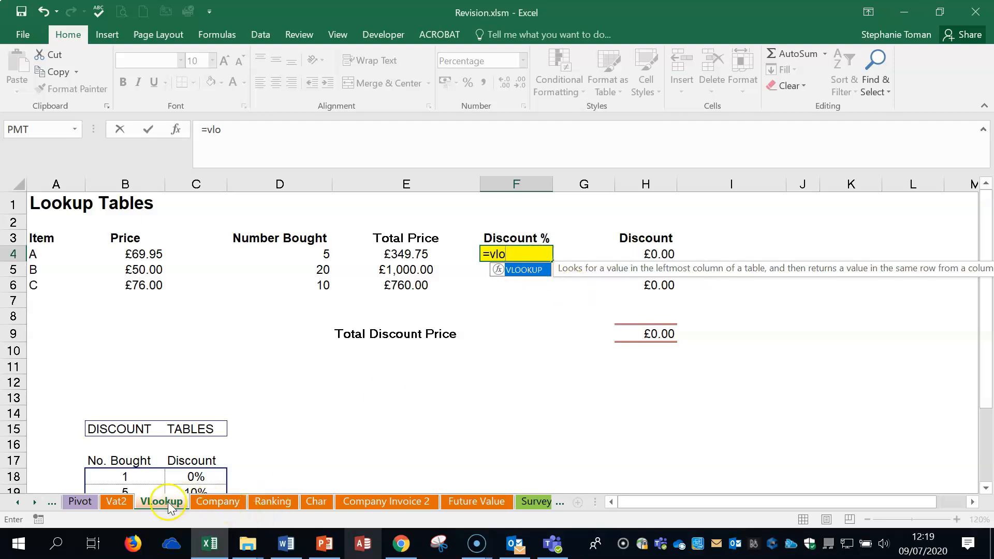
pyautogui.doubleClick(520, 271)
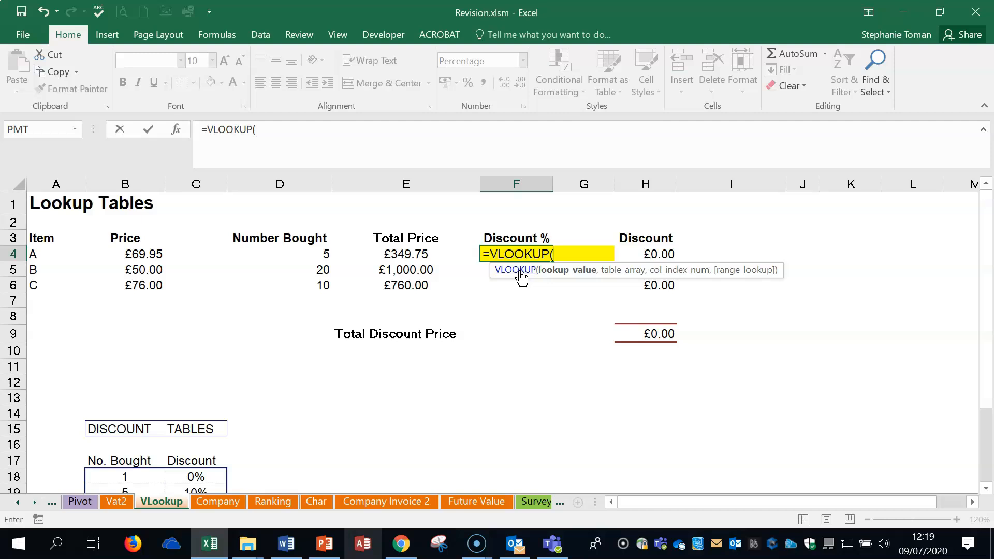
pyautogui.click(310, 258)
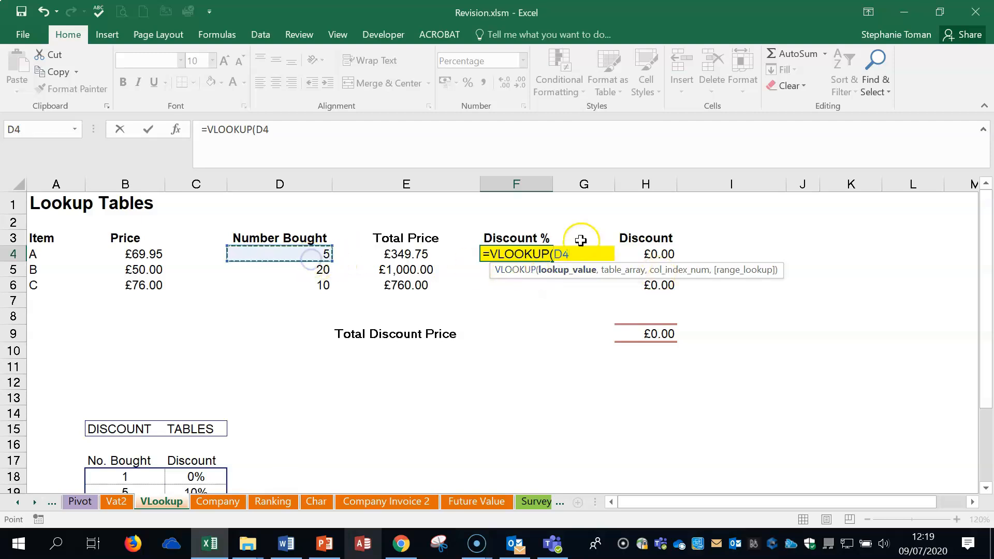
pyautogui.write(',')
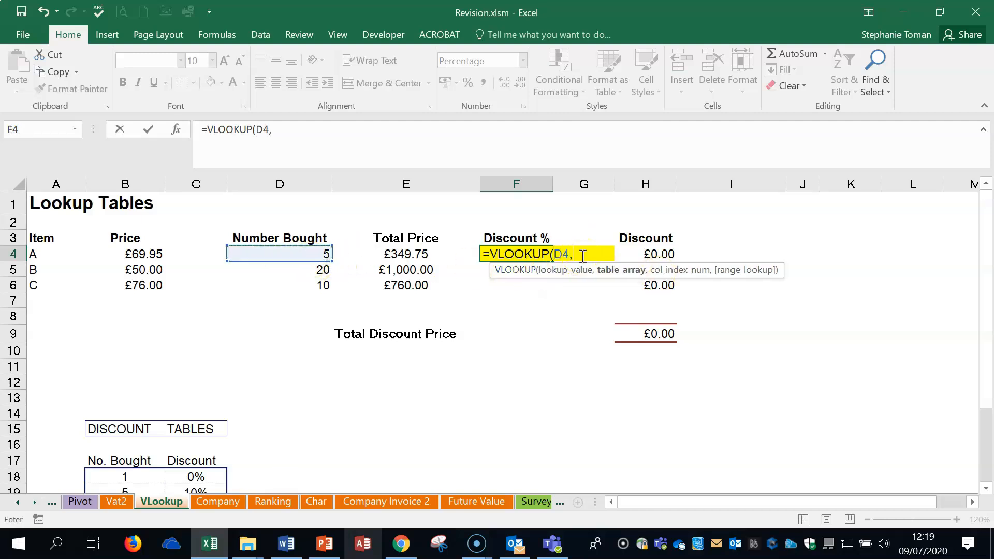
# Add the discount table as the VLOOKUP's table array, using the absolute range $B$18:$C$24
pyautogui.scroll(-2, 516, 370)
pyautogui.moveTo(96, 376); pyautogui.dragTo(201, 477)
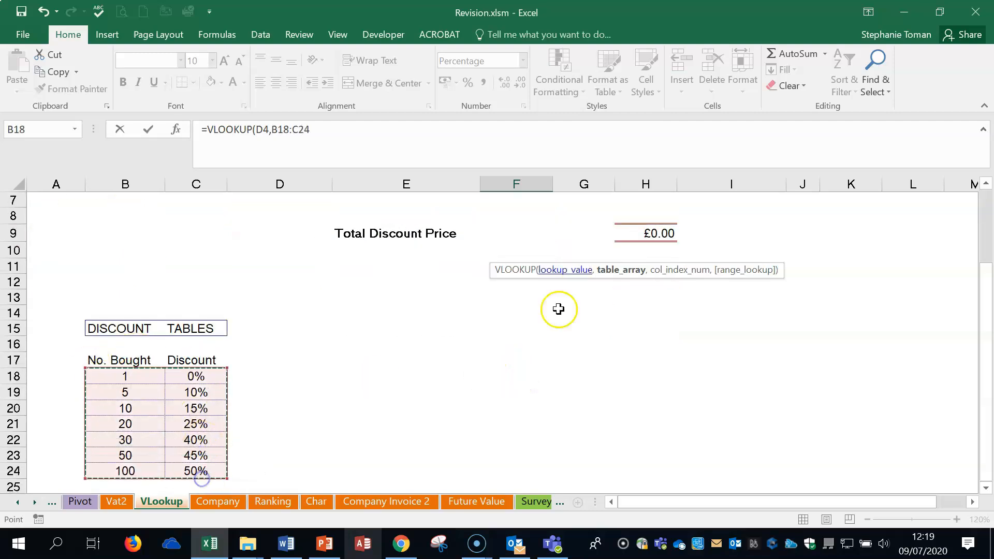
pyautogui.scroll(2, 570, 202)
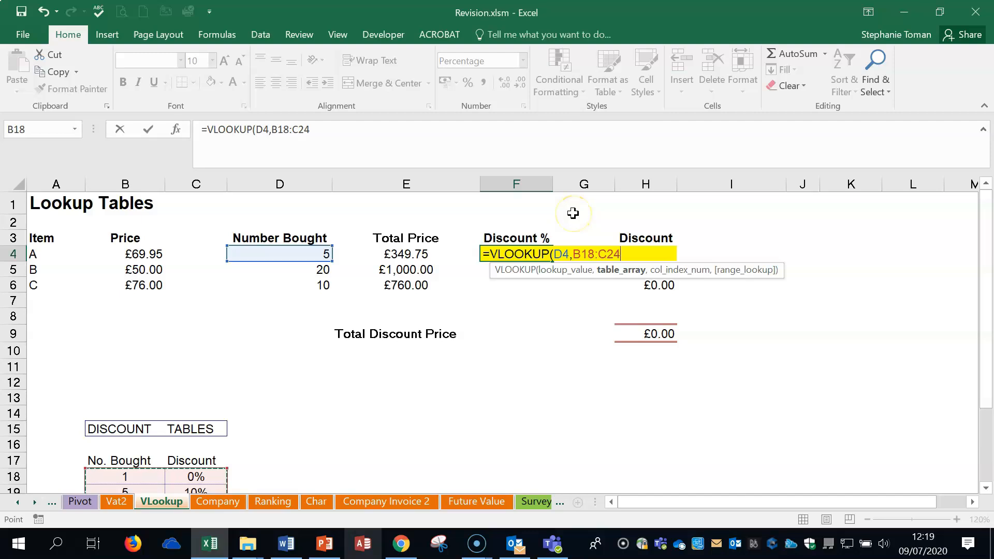
pyautogui.press('F4')
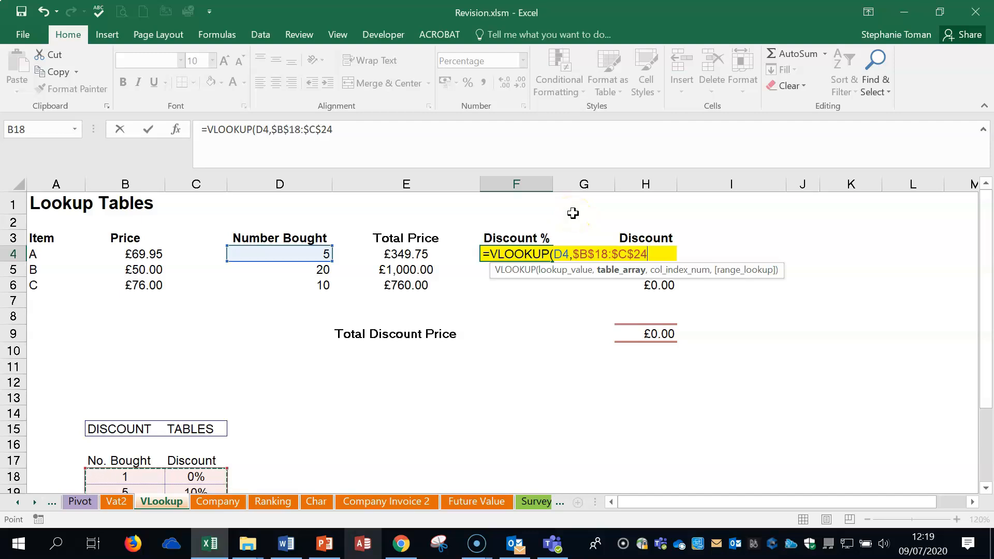
pyautogui.write(',')
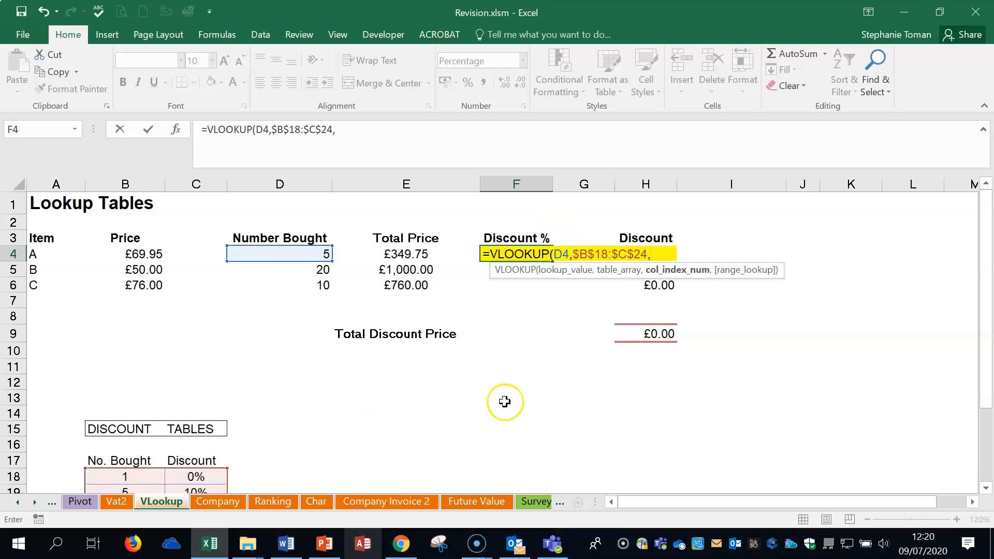
# Complete the VLOOKUP in F4 with column index 2, and clear the formula from the cell
pyautogui.scroll(-2, 436, 408)
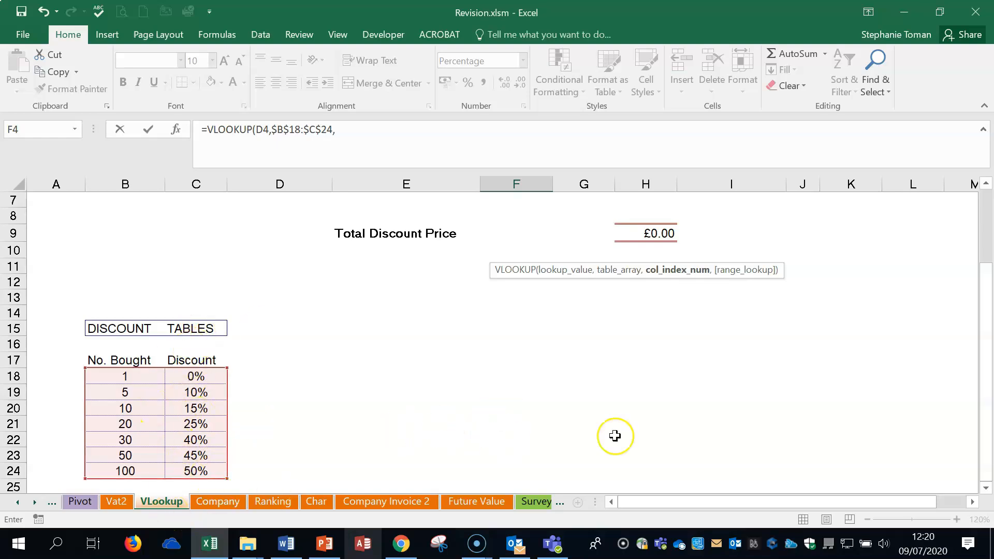
pyautogui.scroll(2, 505, 382)
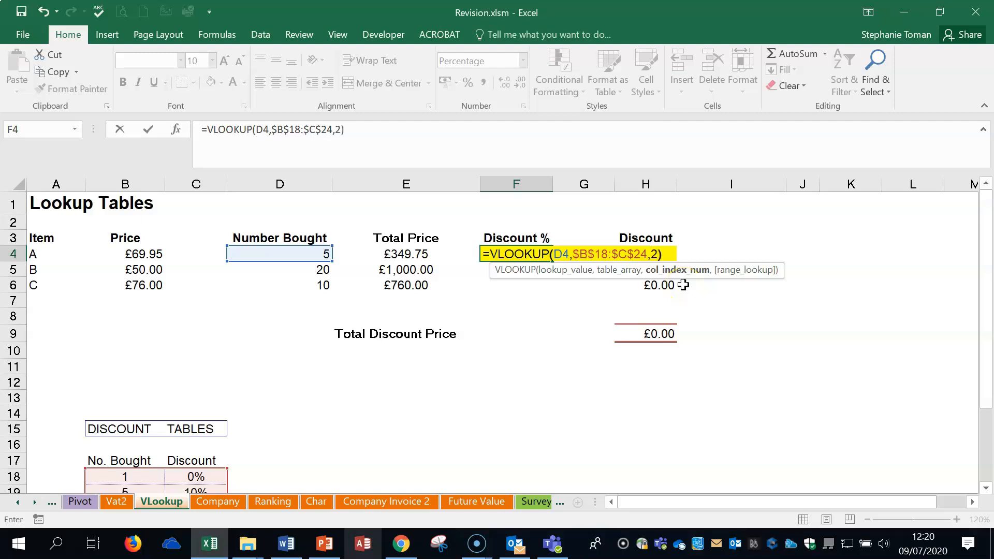
pyautogui.press('Return')
pyautogui.click(543, 253)
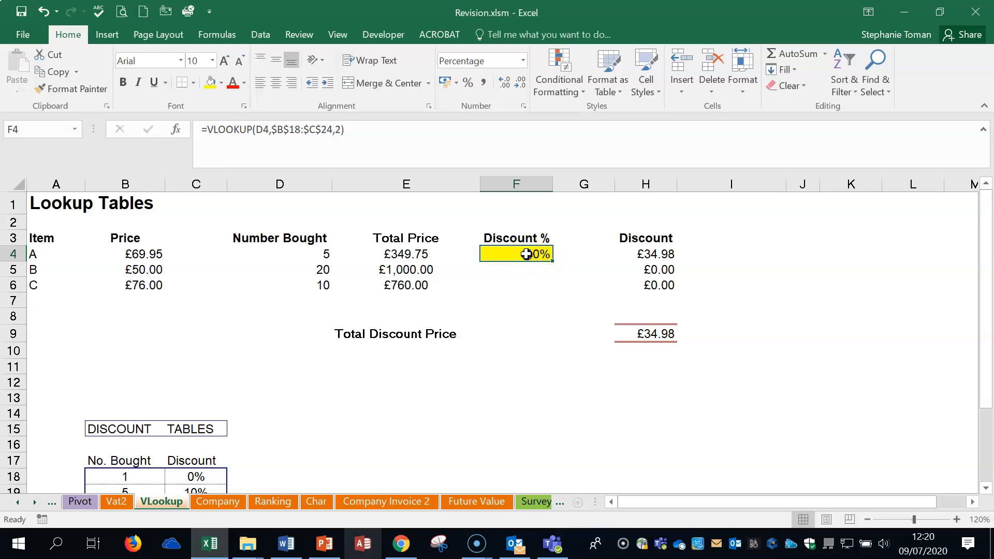
pyautogui.press('Delete')
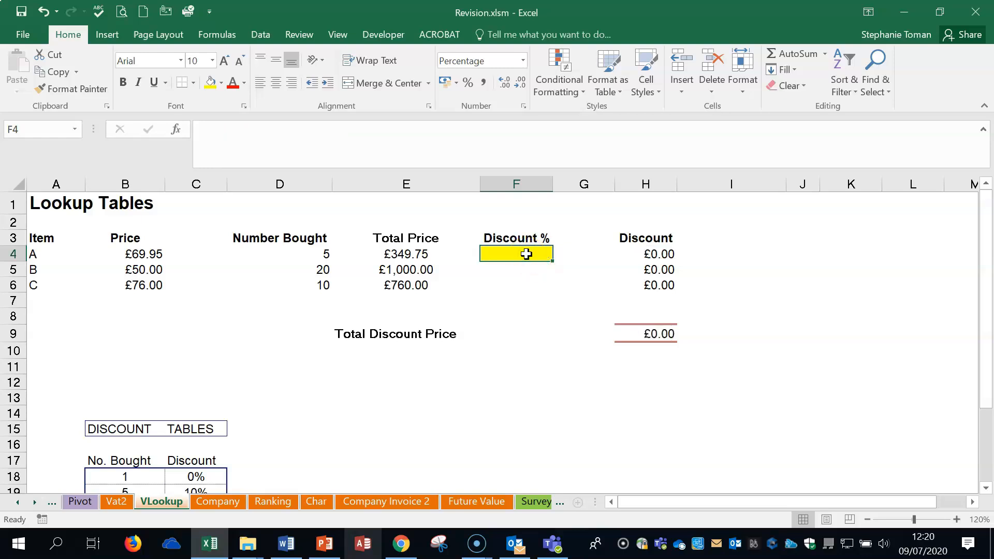
# Start a VLOOKUP in F4 using the Function Arguments dialog, with D4 as the lookup value
pyautogui.write('=vlo')
pyautogui.doubleClick(523, 270)
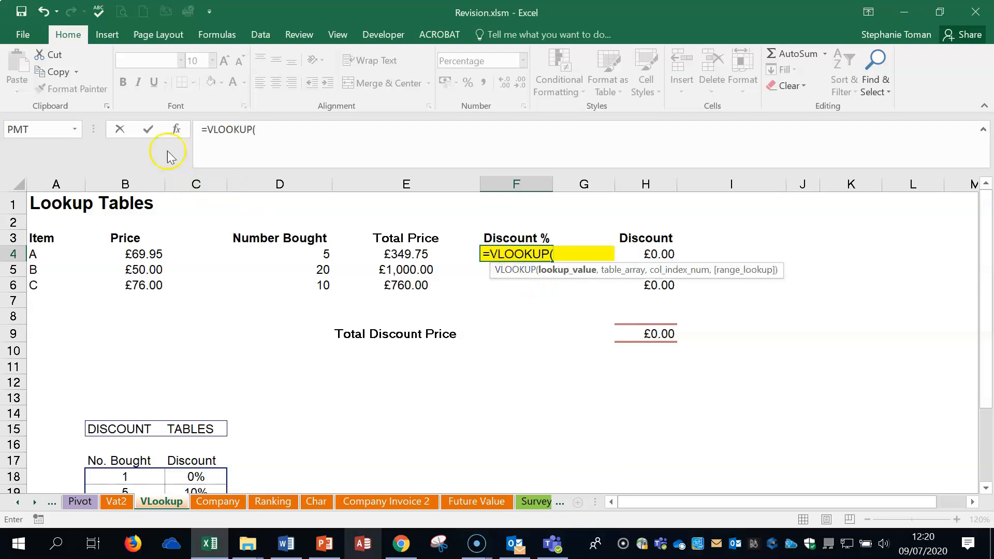
pyautogui.click(176, 129)
pyautogui.moveTo(318, 227); pyautogui.dragTo(749, 317)
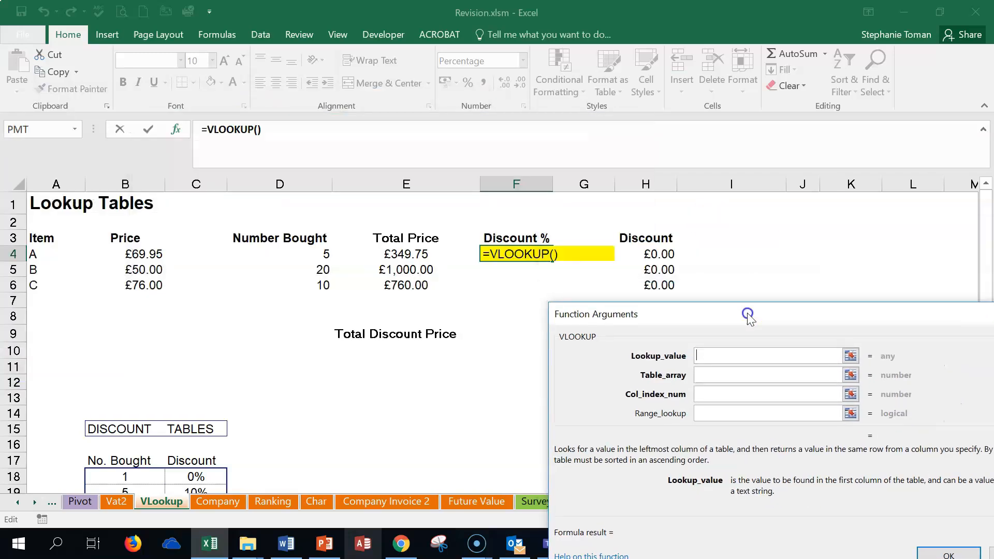
pyautogui.click(280, 256)
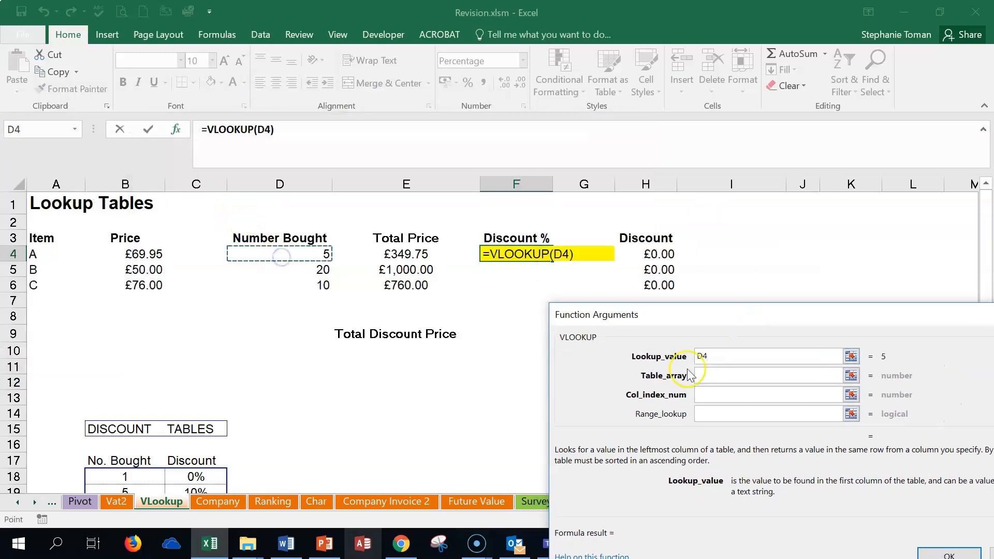
# Set the VLOOKUP's table array to the discount table as the absolute range $B$18:$C$24
pyautogui.click(707, 377)
pyautogui.scroll(-2, 350, 355)
pyautogui.moveTo(92, 371); pyautogui.dragTo(196, 469)
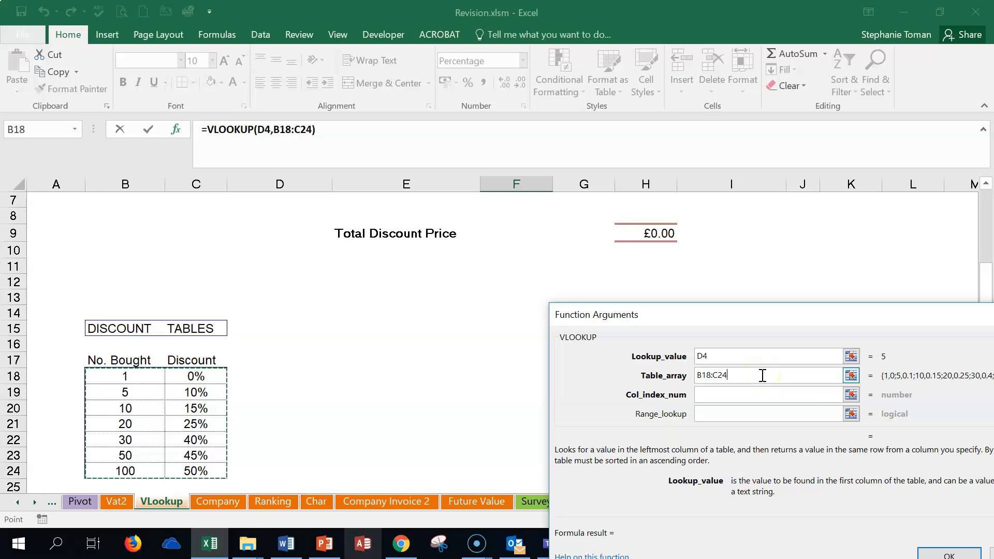
pyautogui.press('F4')
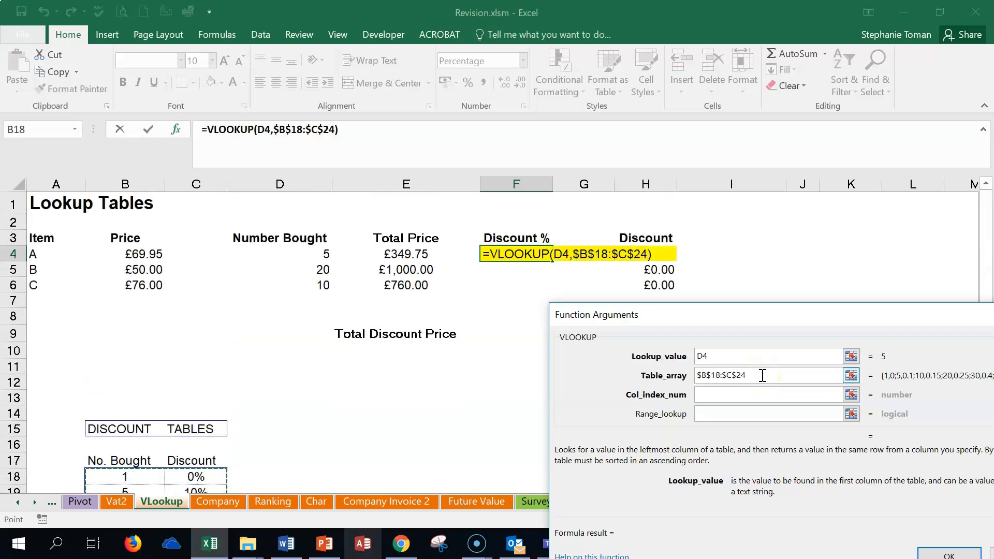
# Finish the VLOOKUP with column index 2 and copy the formula from F4 to F5:F6
pyautogui.click(710, 395)
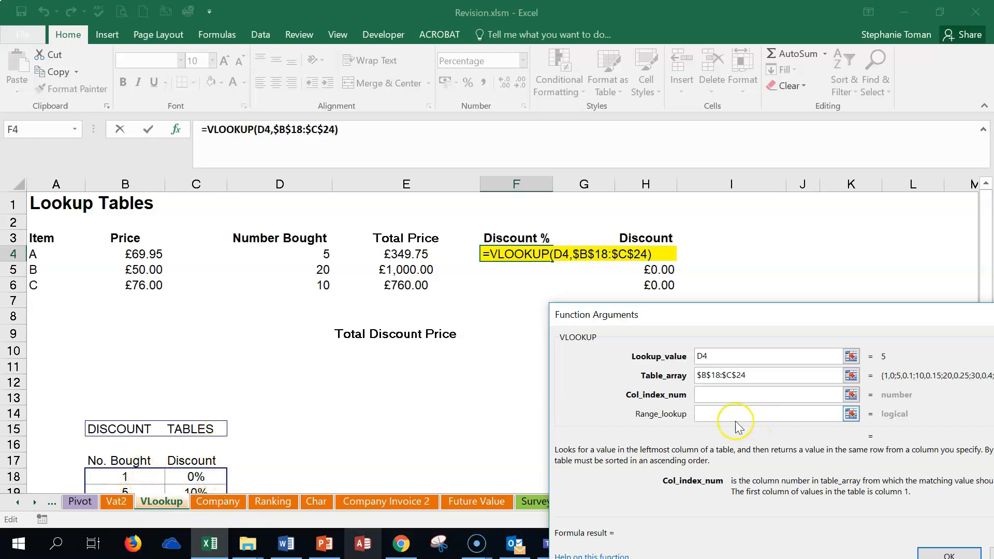
pyautogui.write('2')
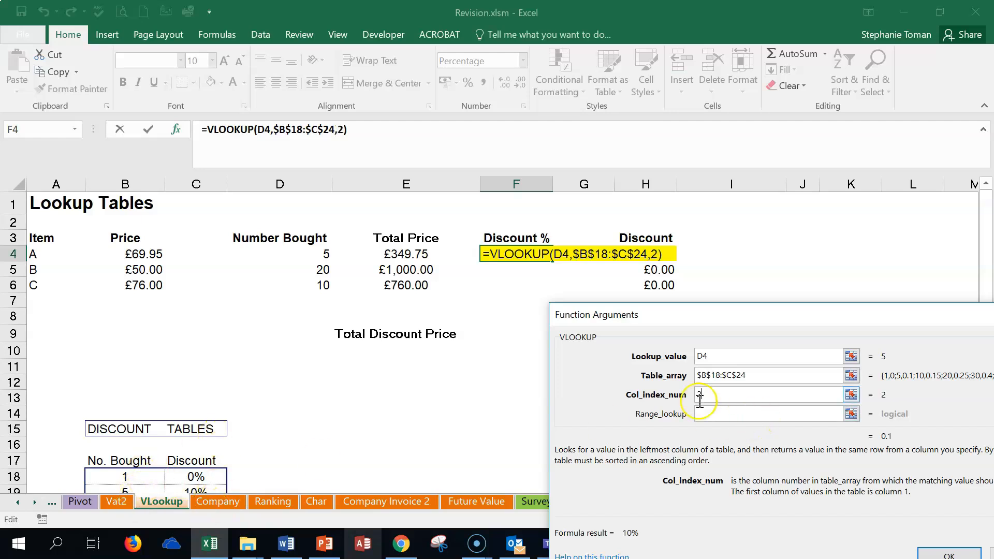
pyautogui.click(950, 554)
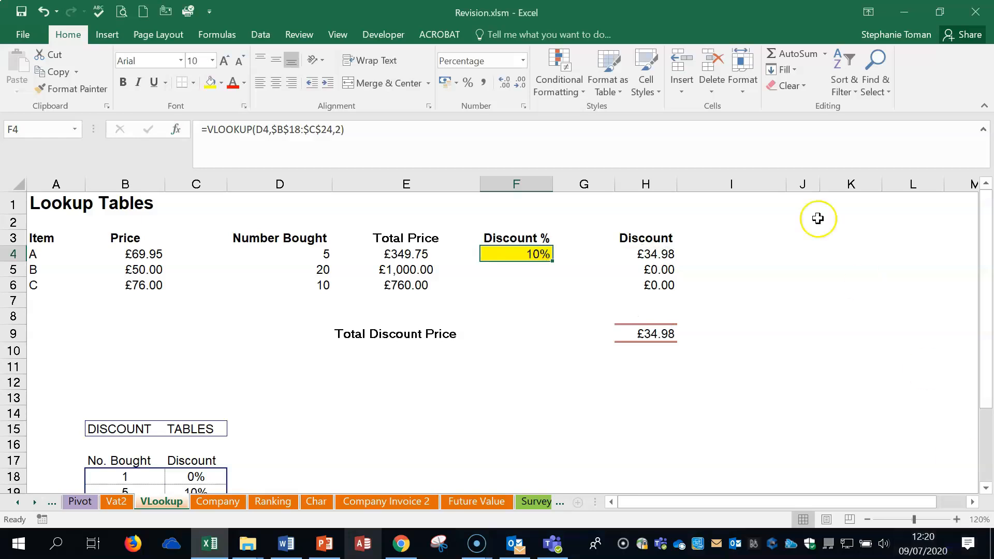
pyautogui.doubleClick(552, 261)
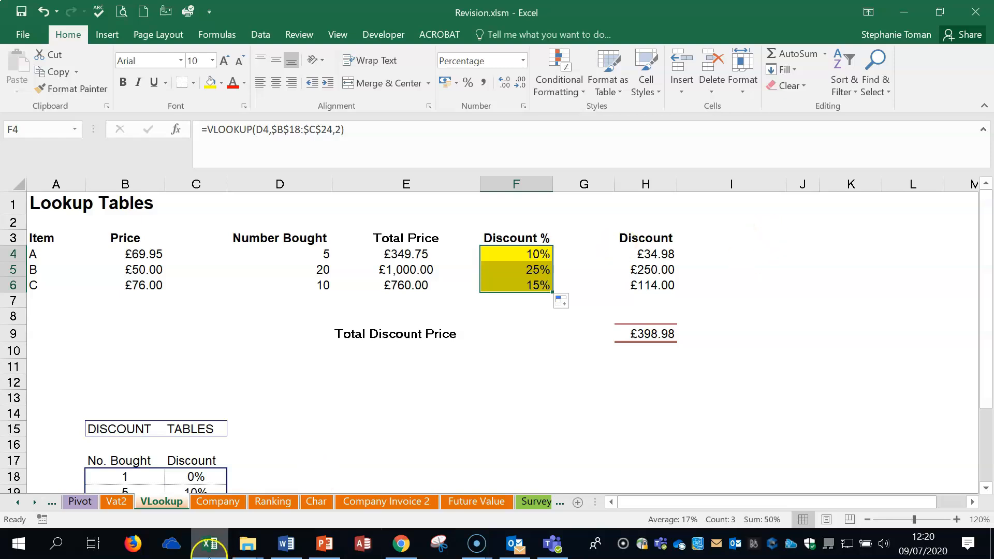
# Open the Company worksheet, and read question Q31 in the Word task sheet before returning to Excel
pyautogui.click(215, 505)
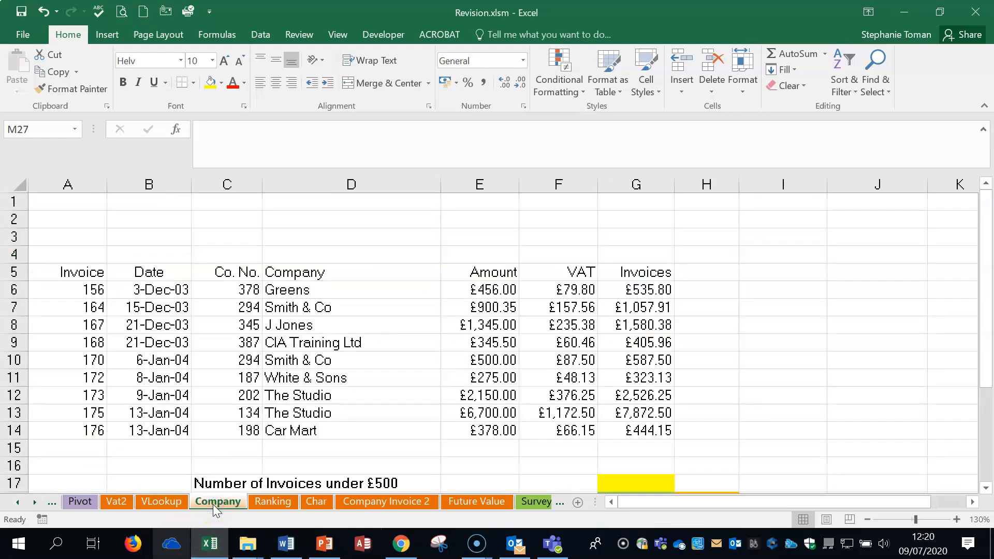
pyautogui.scroll(-2, 637, 433)
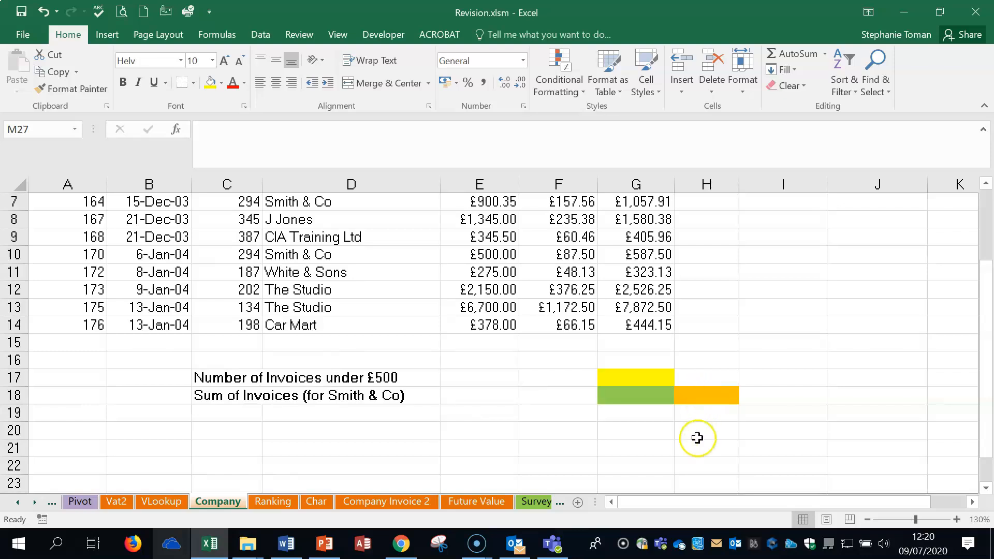
pyautogui.click(286, 544)
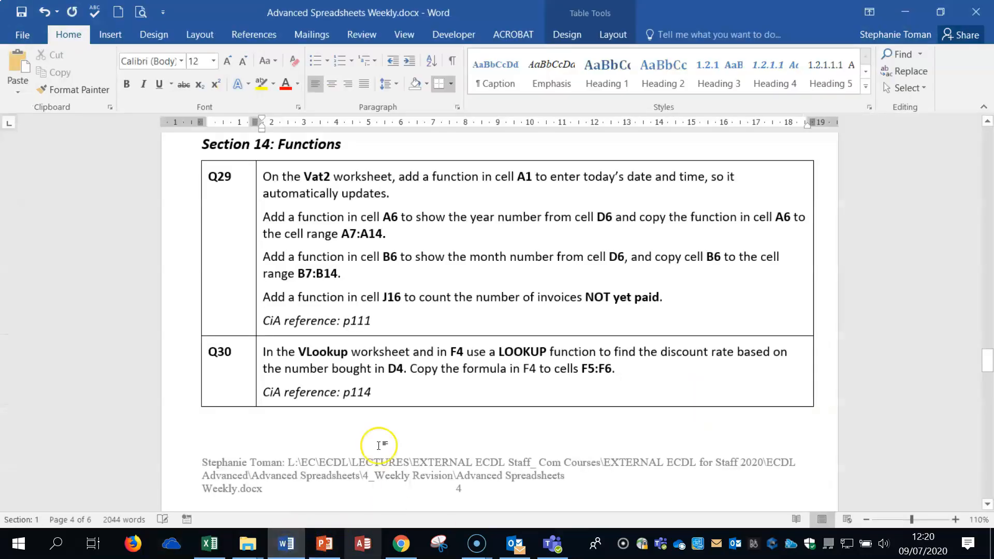
pyautogui.scroll(-6, 279, 391)
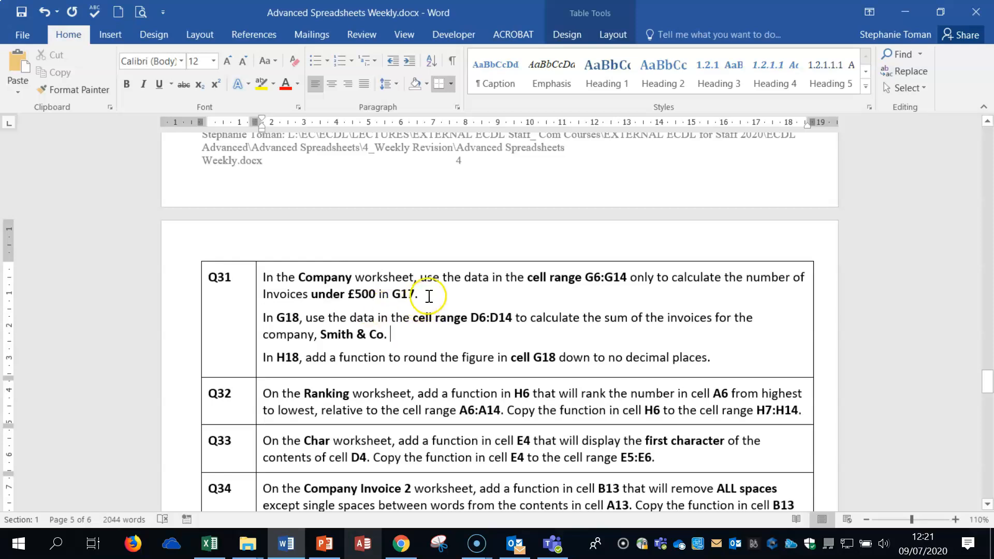
pyautogui.click(905, 11)
# Start a COUNTIF function in G17 using the Function Arguments dialog, keeping the invoice data uncovered
pyautogui.click(642, 379)
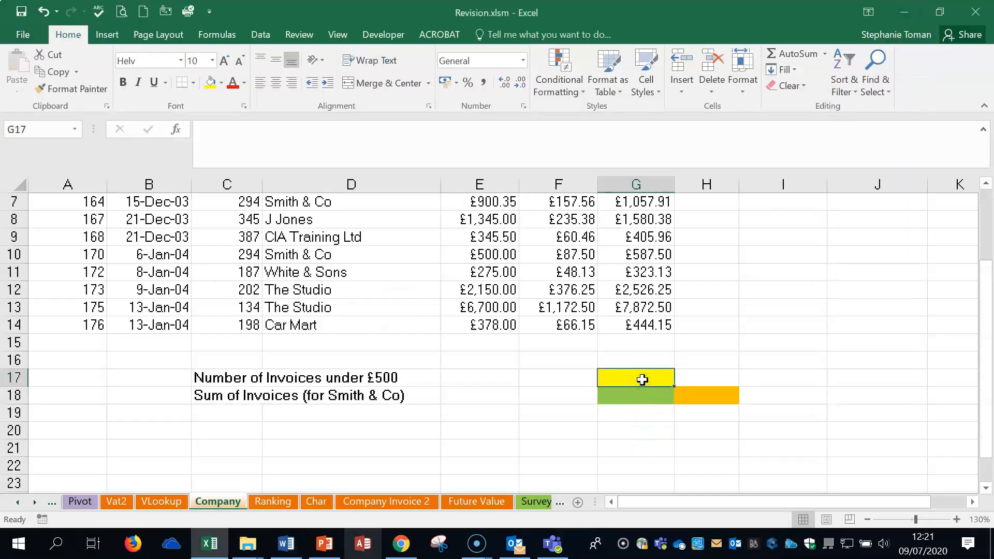
pyautogui.write('=count')
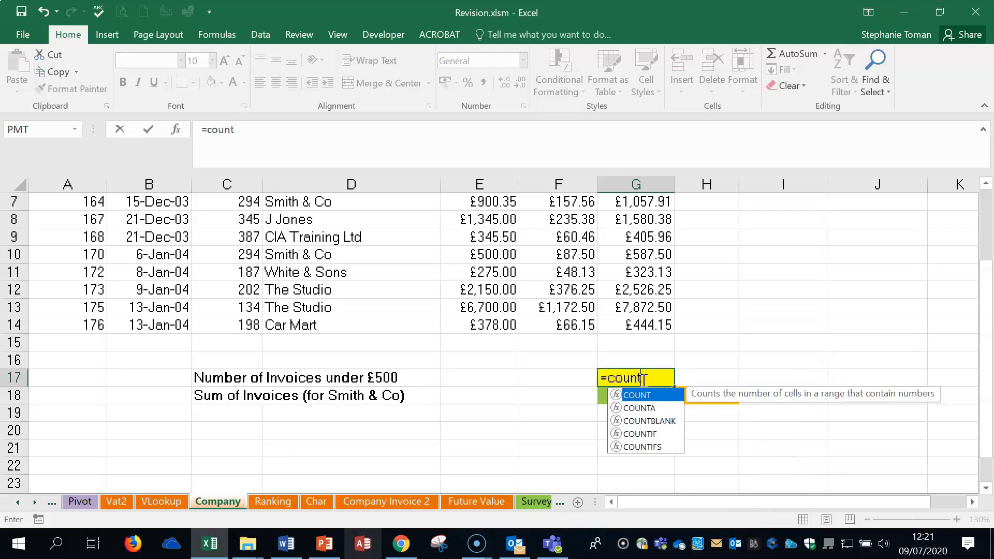
pyautogui.doubleClick(651, 435)
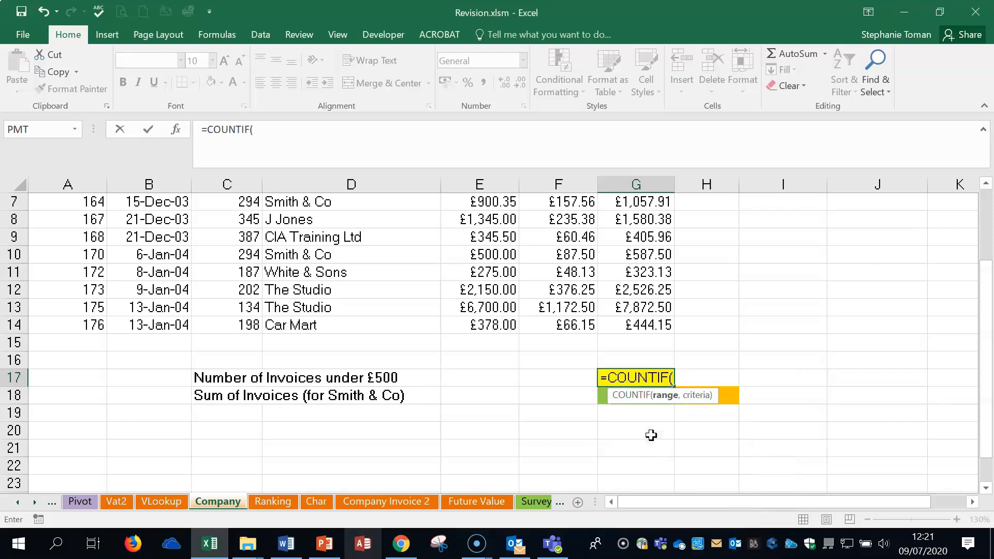
pyautogui.click(176, 129)
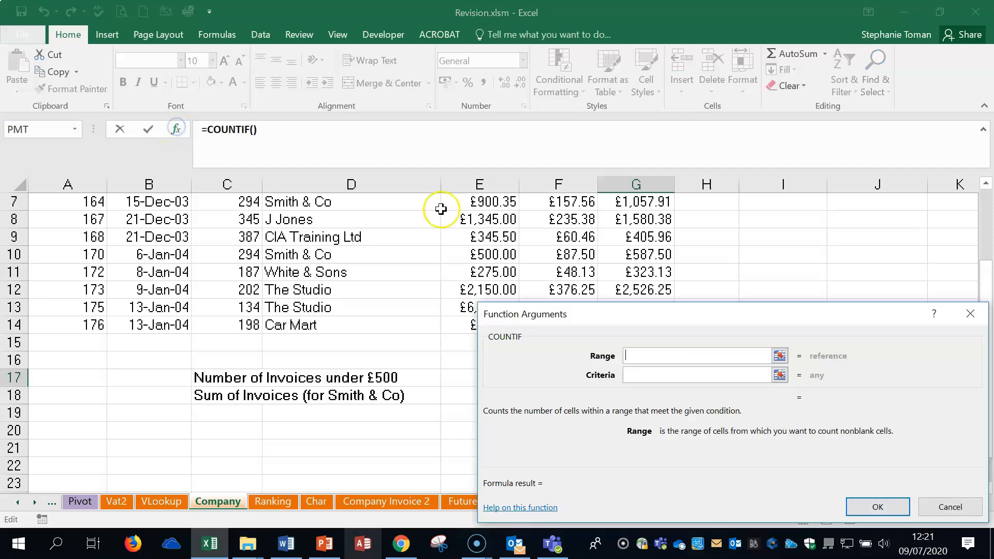
pyautogui.moveTo(679, 314); pyautogui.dragTo(344, 353)
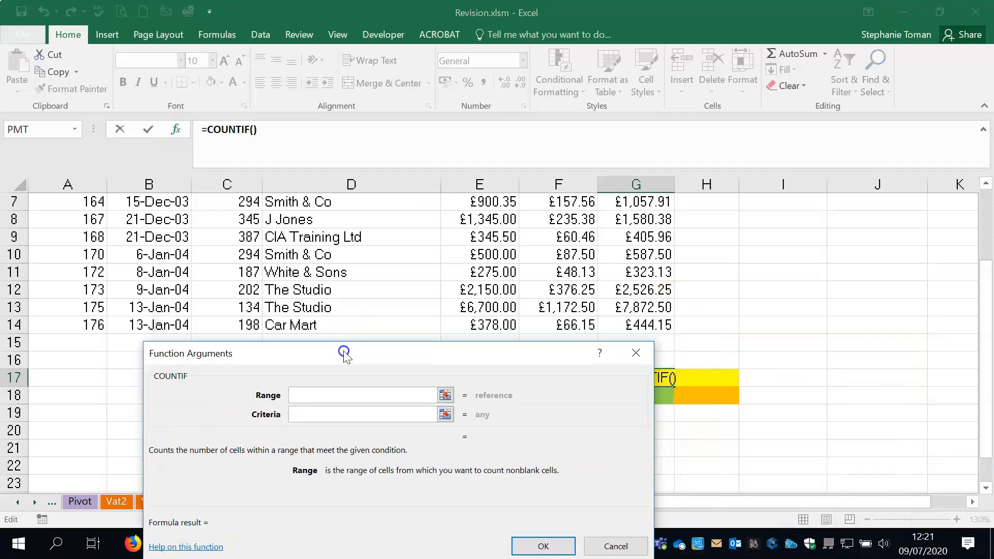
# Complete the COUNTIF with range G6:G14 and criteria <500, and check the resulting formula in G17 without changing it
pyautogui.scroll(1, 908, 291)
pyautogui.moveTo(647, 237); pyautogui.dragTo(649, 372)
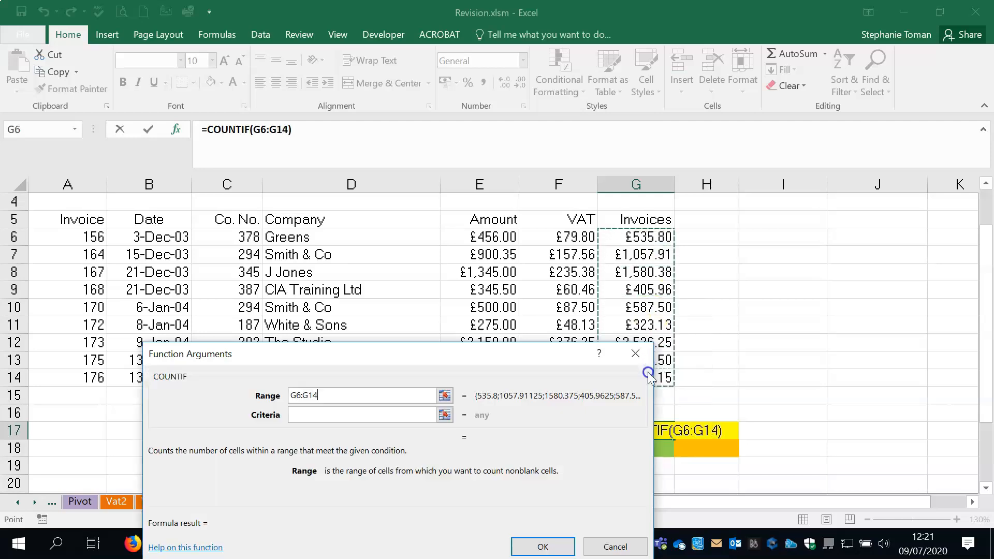
pyautogui.click(303, 416)
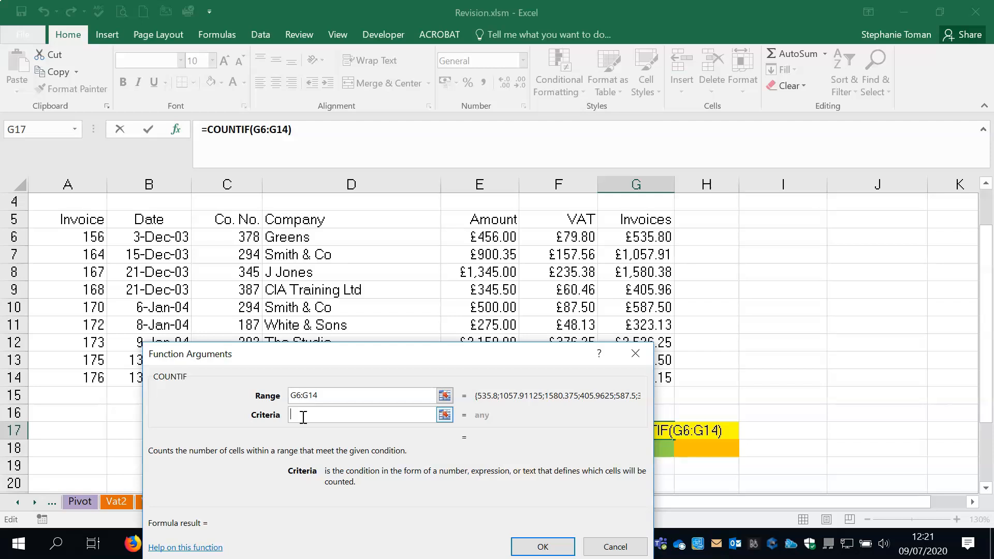
pyautogui.write('500')
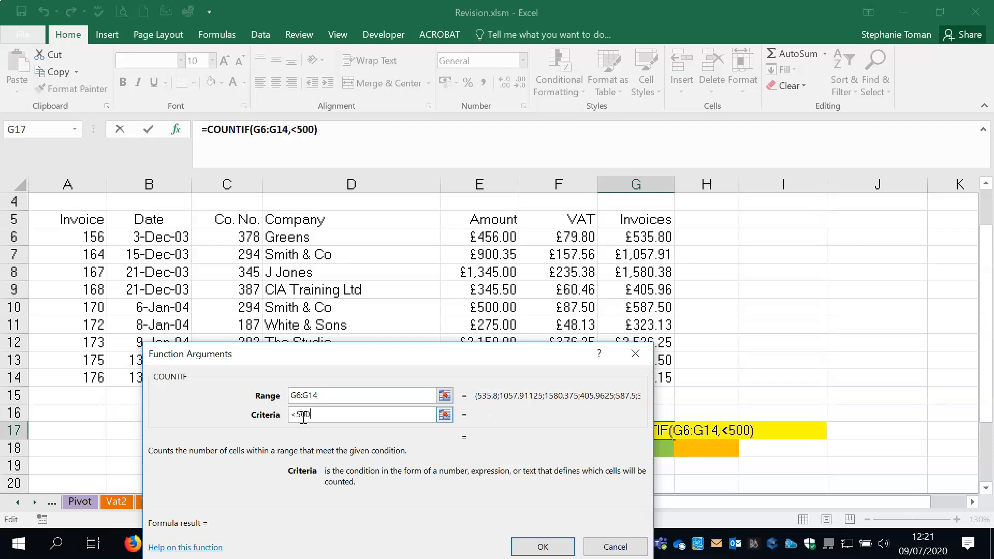
pyautogui.click(545, 545)
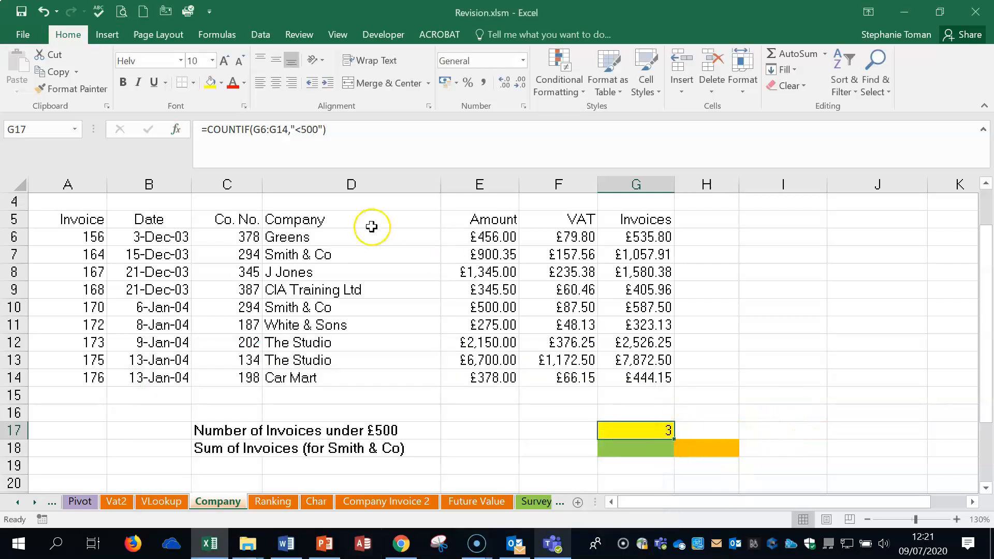
pyautogui.doubleClick(655, 431)
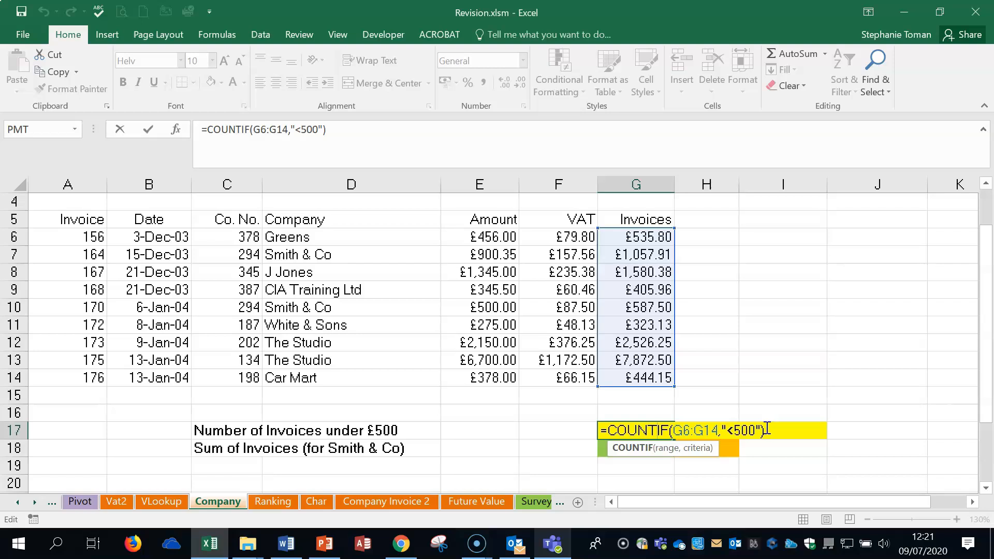
pyautogui.press('Escape')
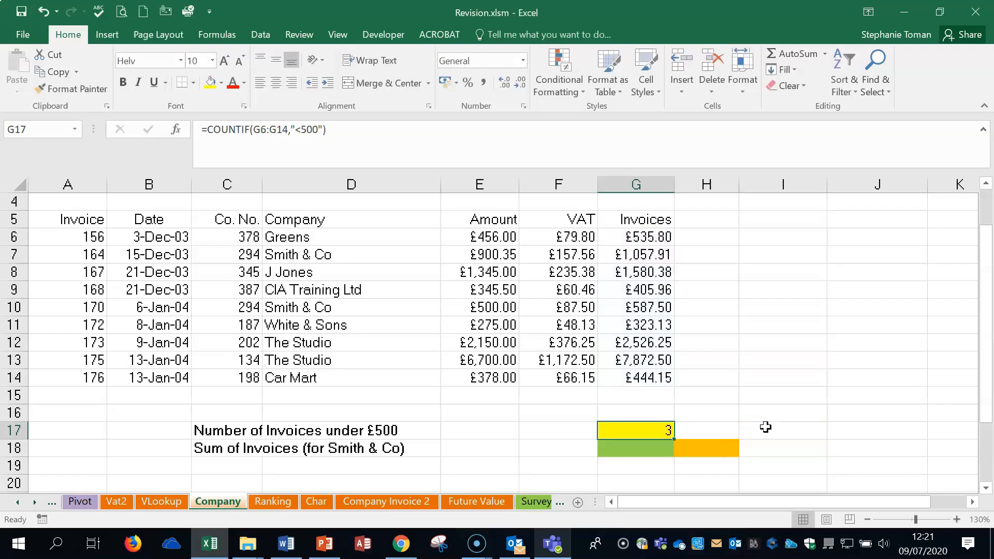
# Select G18 and read its Q31 instruction about the Smith & Co invoices in the Word task sheet before returning to Excel
pyautogui.click(646, 449)
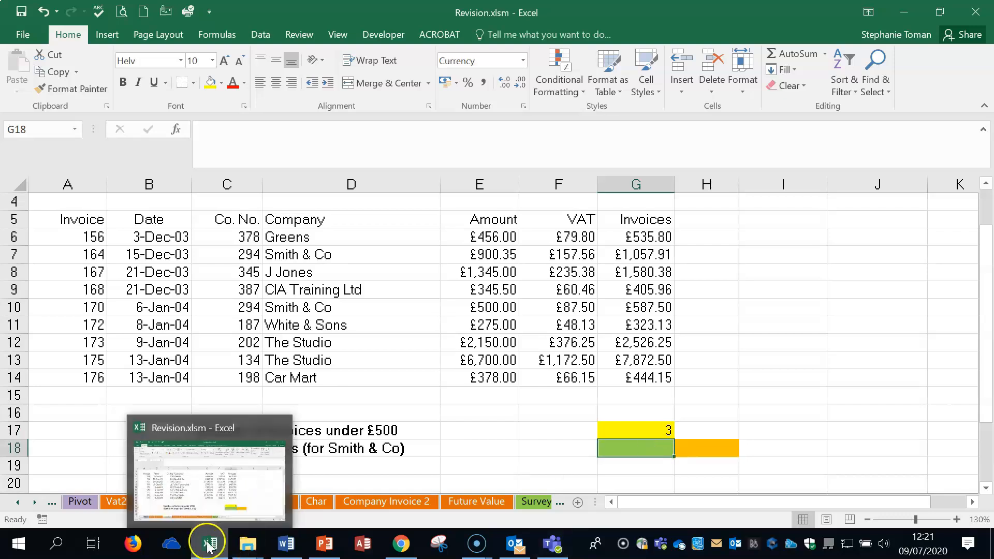
pyautogui.moveTo(325, 544)
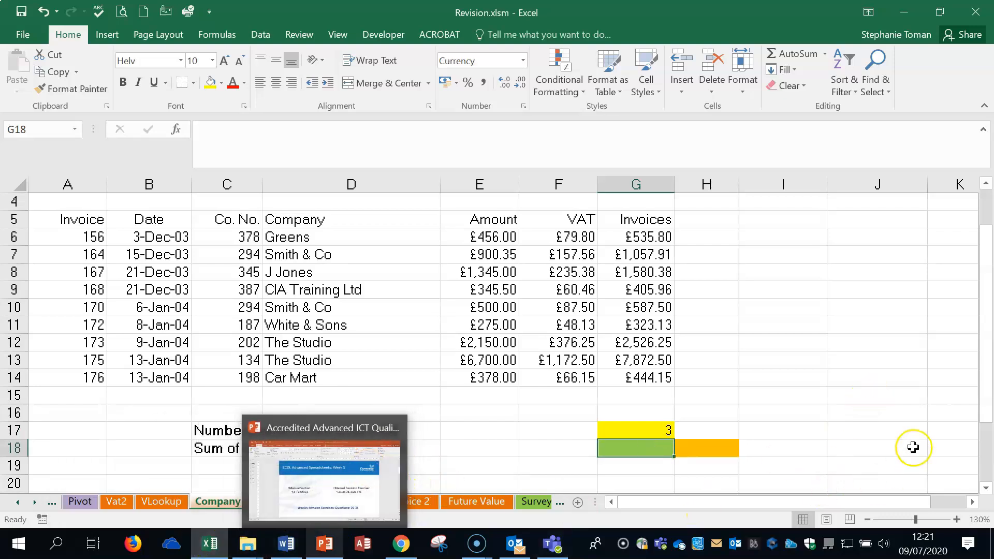
pyautogui.click(288, 551)
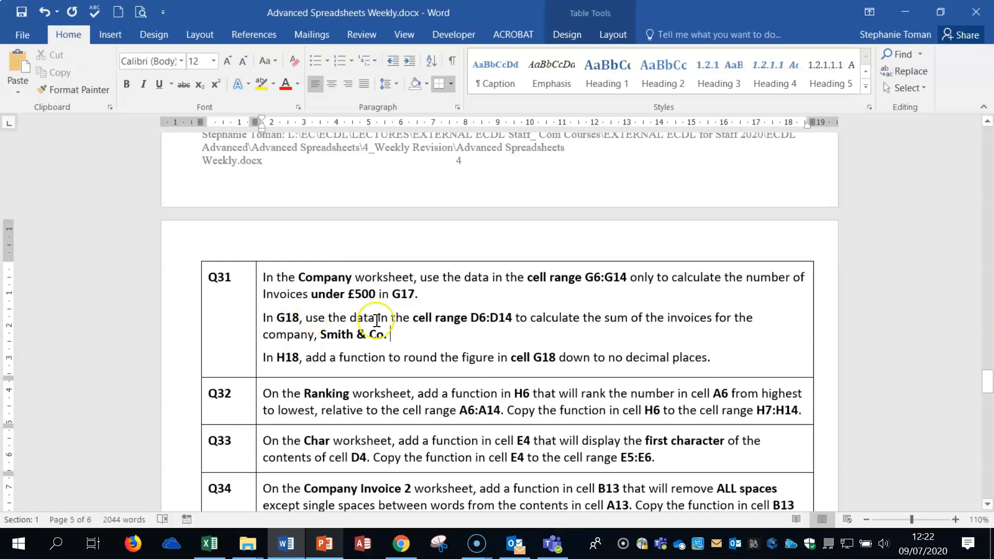
pyautogui.click(529, 333)
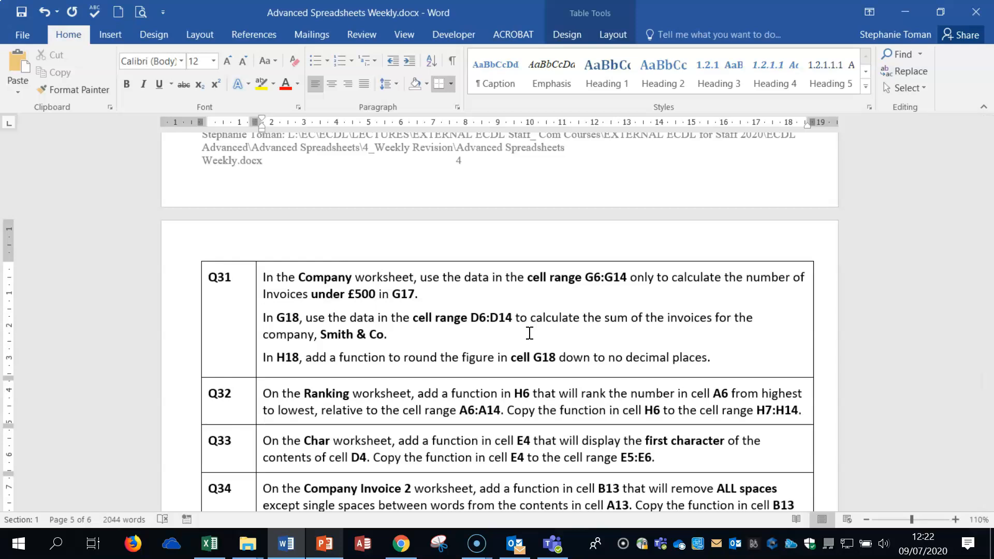
pyautogui.click(903, 12)
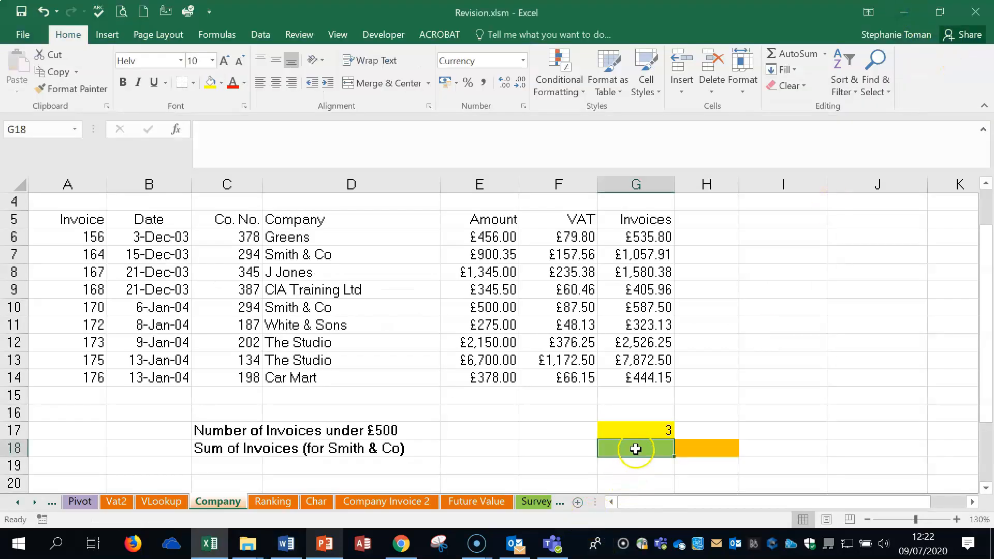
# Start a SUMIF function in G18 using the Function Arguments dialog, with D6:D14 as the range to evaluate
pyautogui.write('=')
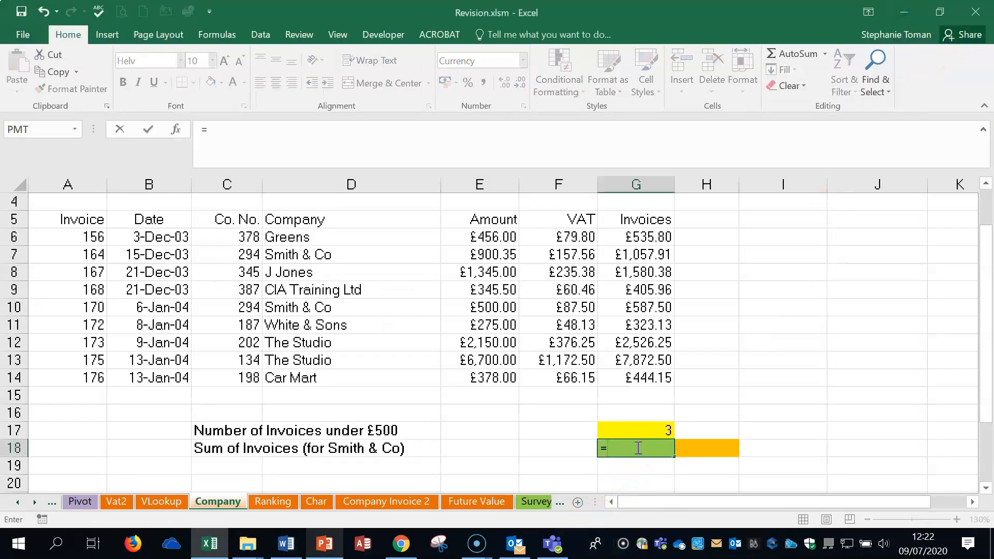
pyautogui.write('sum')
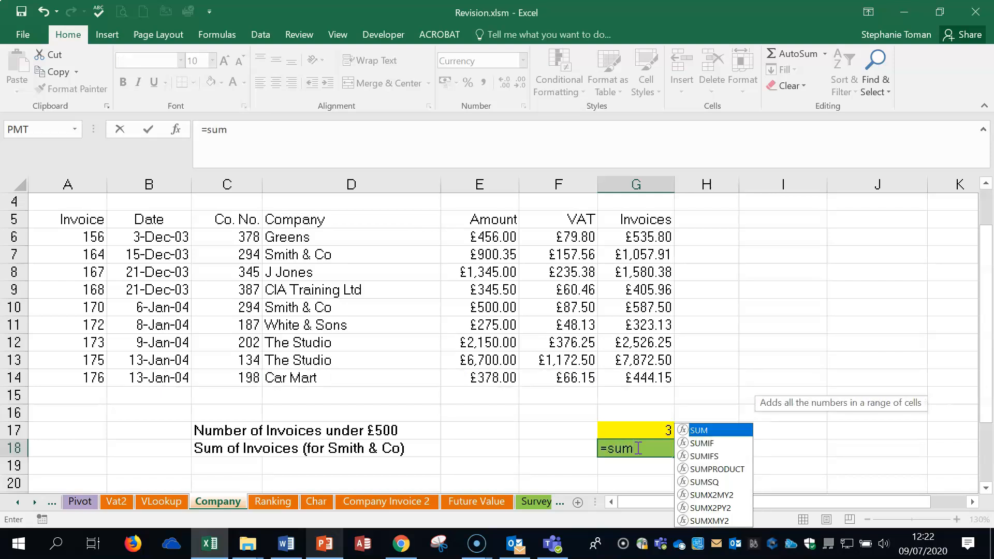
pyautogui.doubleClick(722, 443)
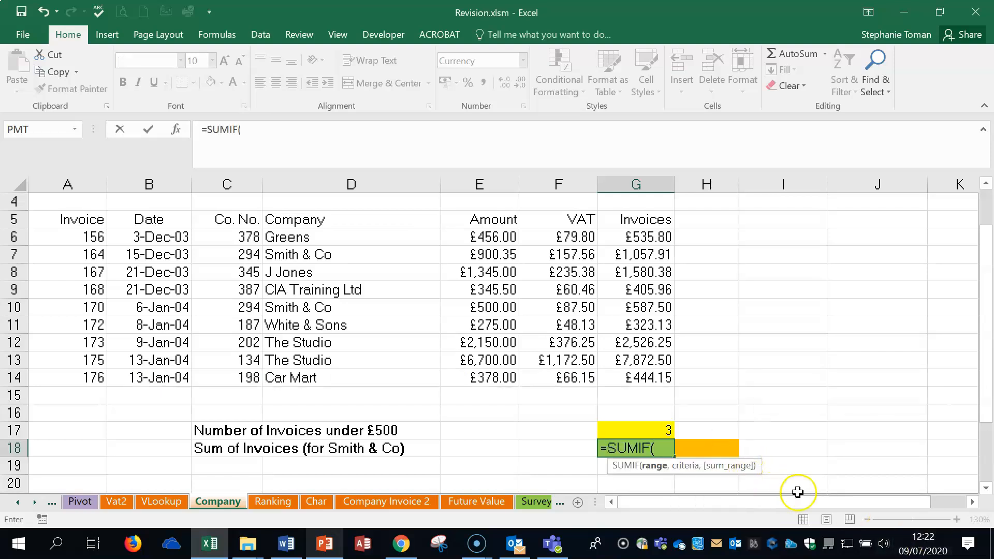
pyautogui.click(176, 130)
pyautogui.moveTo(443, 299); pyautogui.dragTo(868, 99)
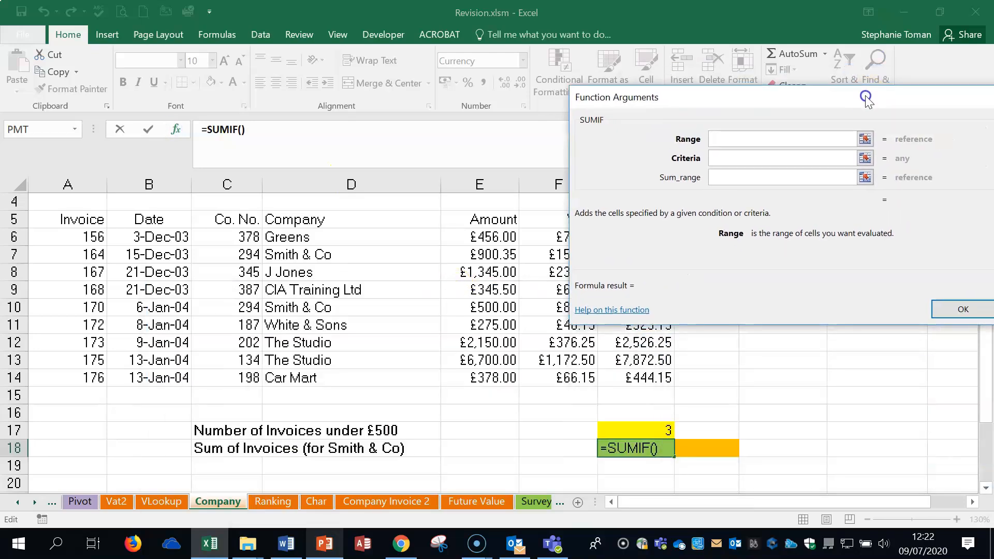
pyautogui.click(728, 138)
pyautogui.click(317, 237)
pyautogui.moveTo(318, 237); pyautogui.dragTo(325, 382)
pyautogui.click(721, 159)
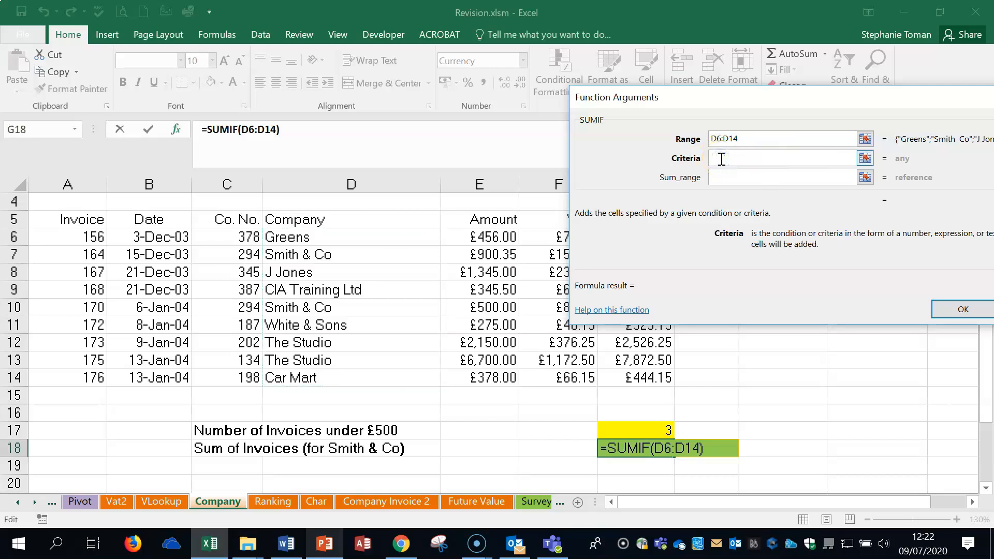
pyautogui.click(335, 253)
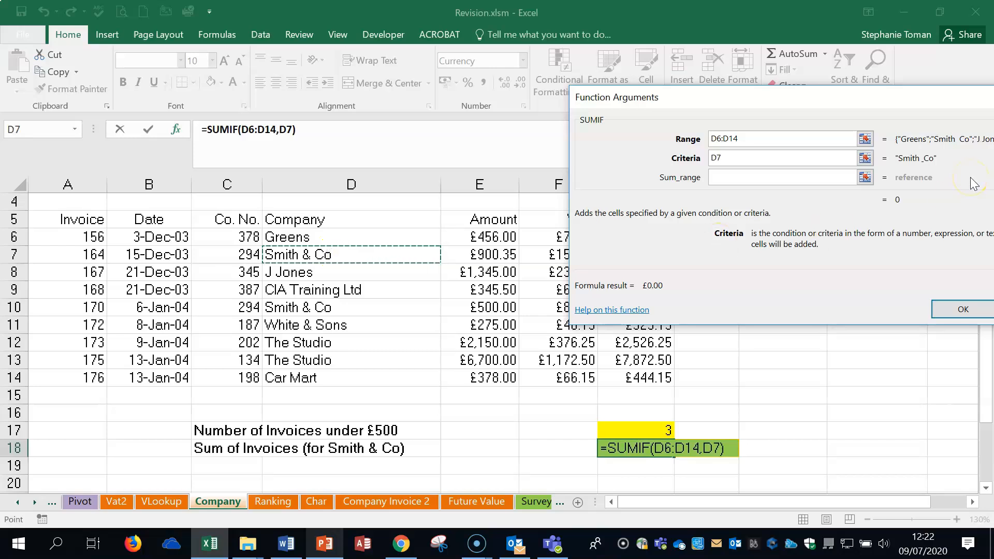
pyautogui.moveTo(798, 95); pyautogui.dragTo(321, 102)
pyautogui.moveTo(660, 234); pyautogui.dragTo(667, 373)
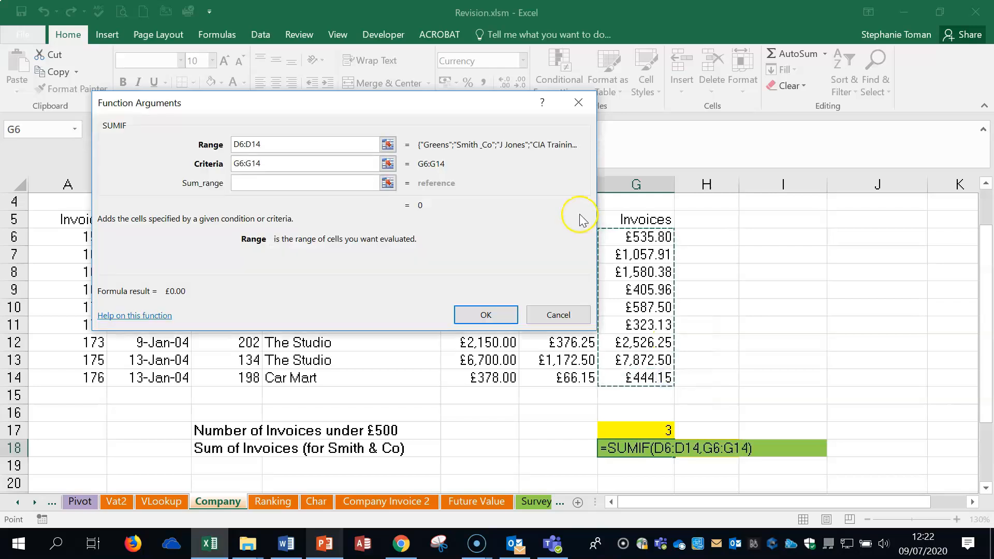
pyautogui.doubleClick(266, 164)
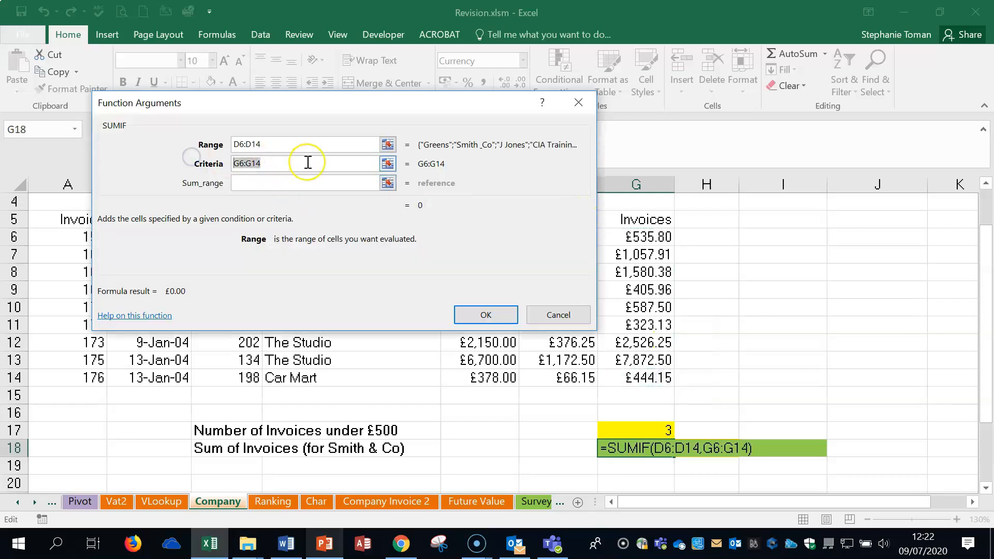
pyautogui.press('BackSpace')
# Set the SUMIF criteria to D7 and the sum range to G6:G14, and complete the function in G18
pyautogui.moveTo(328, 103); pyautogui.dragTo(600, 110)
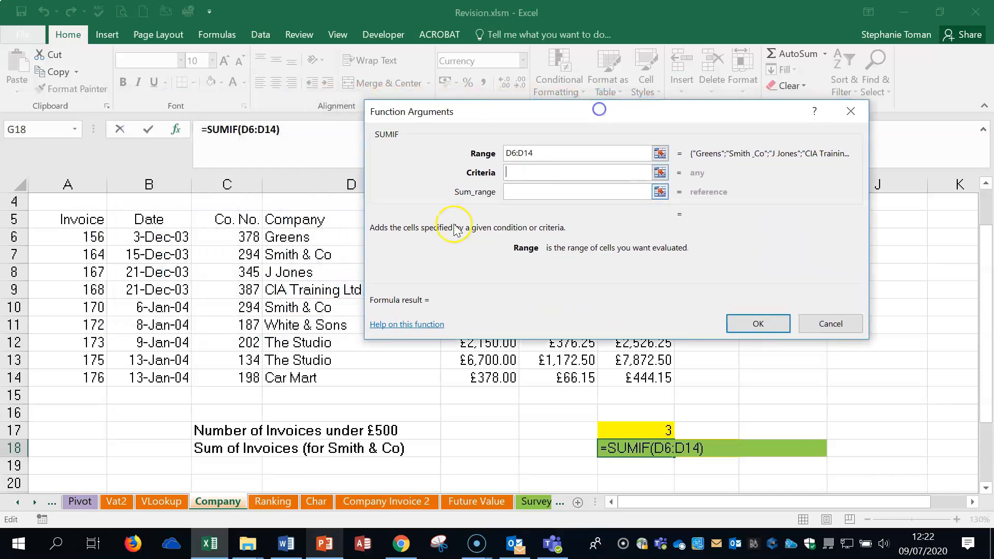
pyautogui.click(296, 256)
pyautogui.click(521, 192)
pyautogui.moveTo(609, 111); pyautogui.dragTo(313, 82)
pyautogui.moveTo(643, 236); pyautogui.dragTo(644, 381)
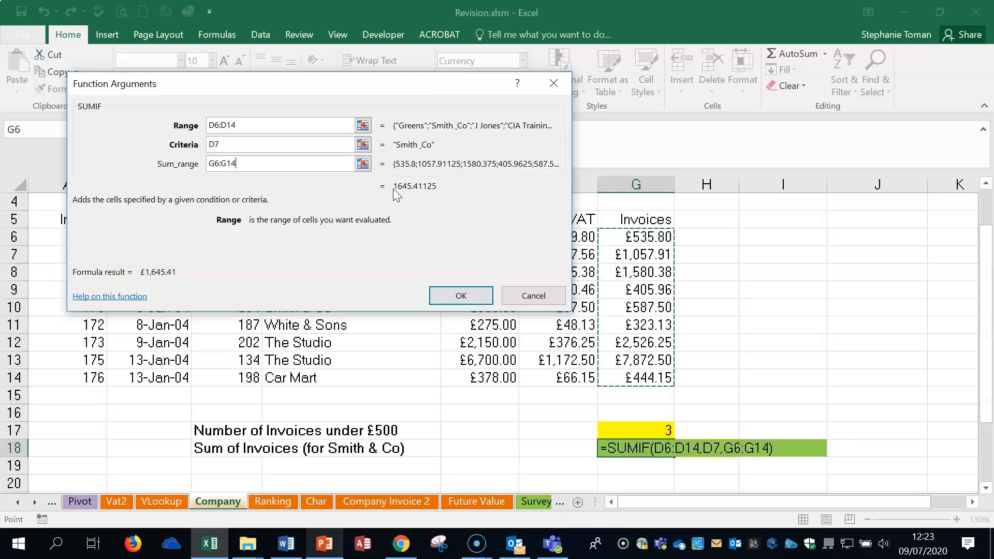
pyautogui.click(462, 295)
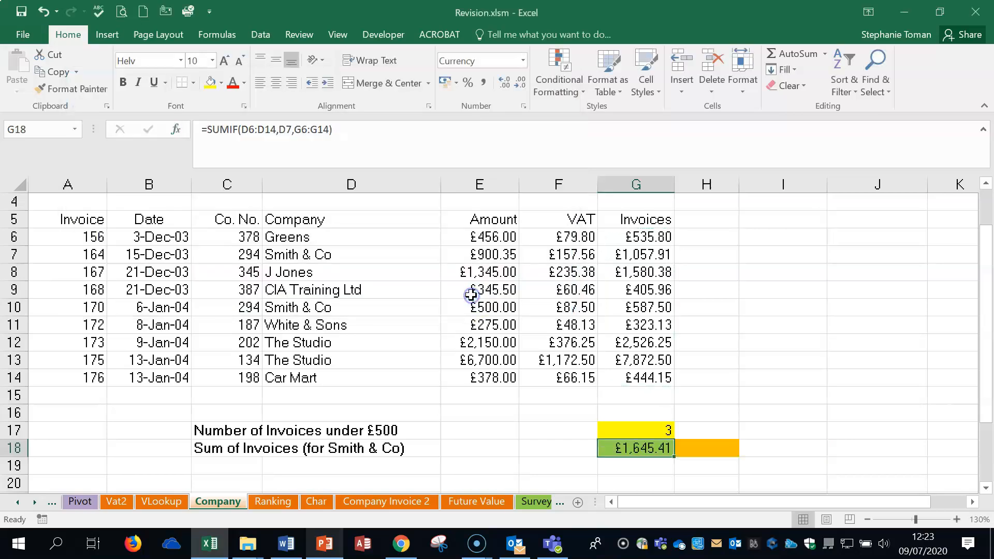
pyautogui.click(645, 451)
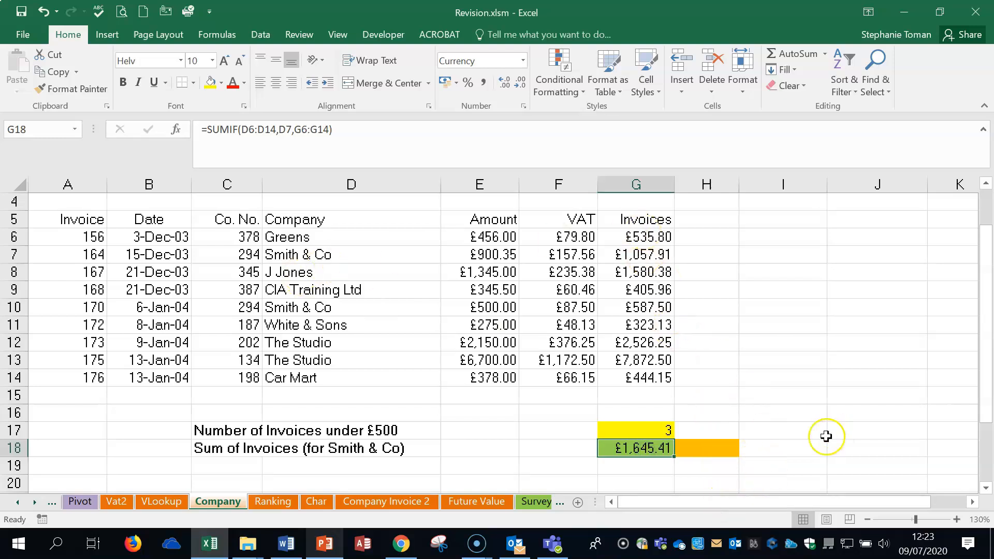
# Select H18 and read the Q31 rounding instruction in the Word task sheet before returning to Excel
pyautogui.click(720, 449)
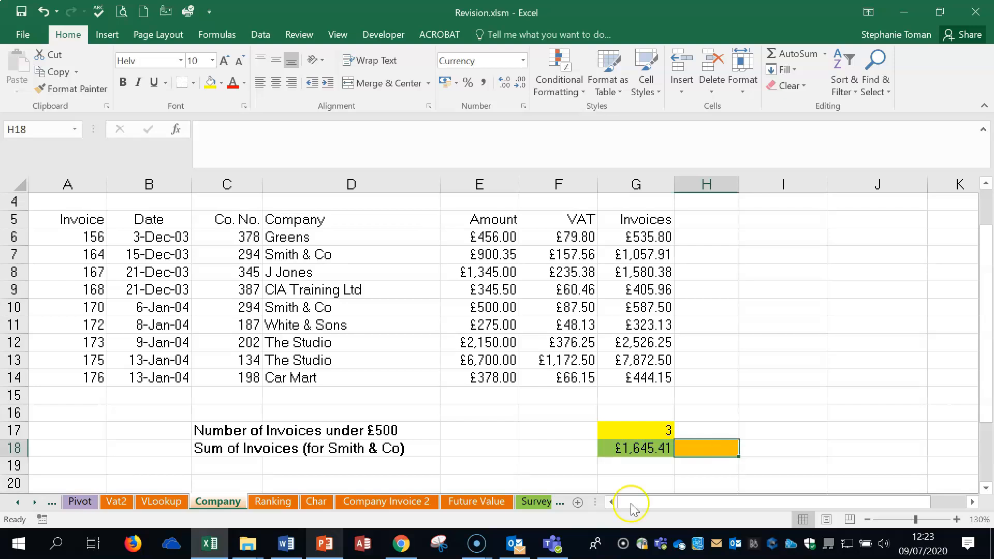
pyautogui.click(287, 543)
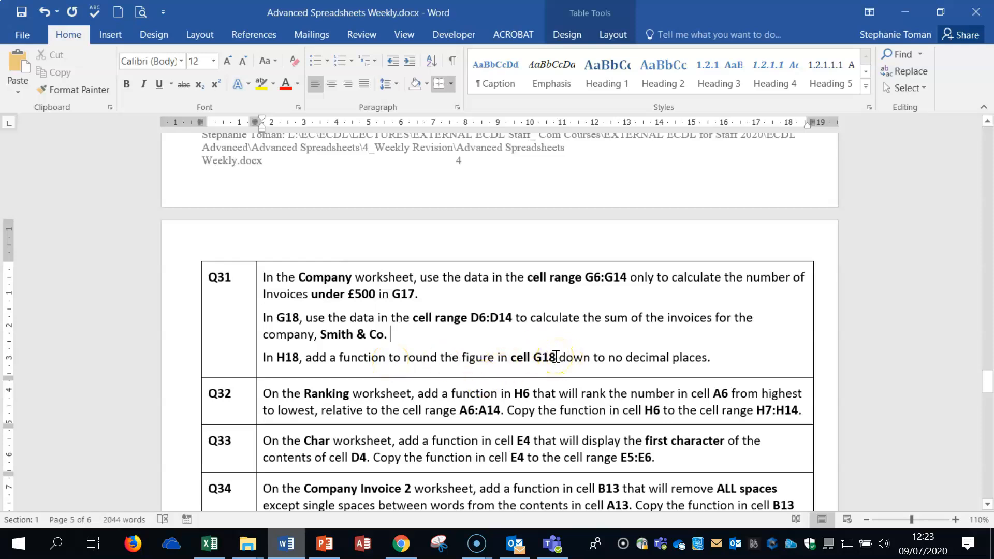
pyautogui.click(906, 11)
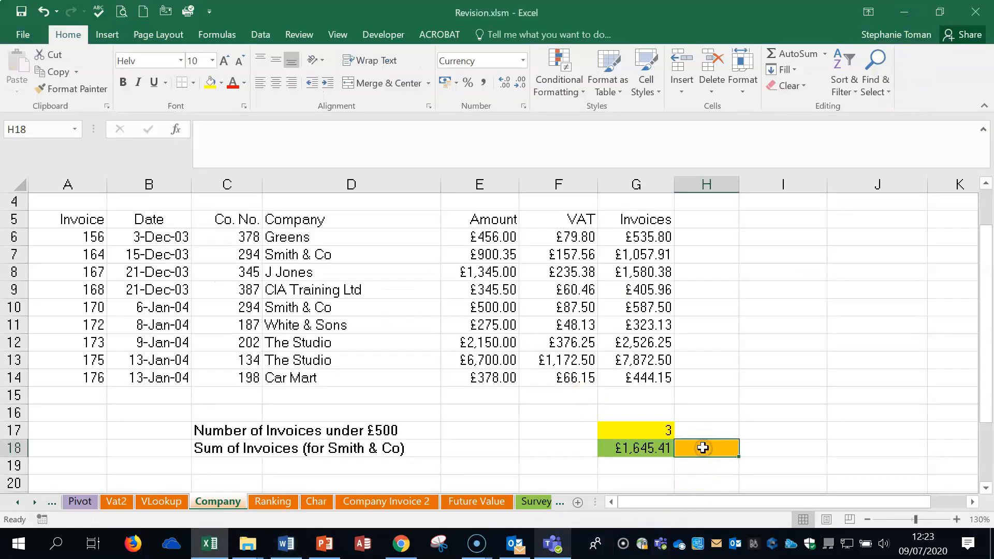
# Enter =ROUNDDOWN(G18,0) in H18 and check the finished formula without changing it
pyautogui.write('=roun')
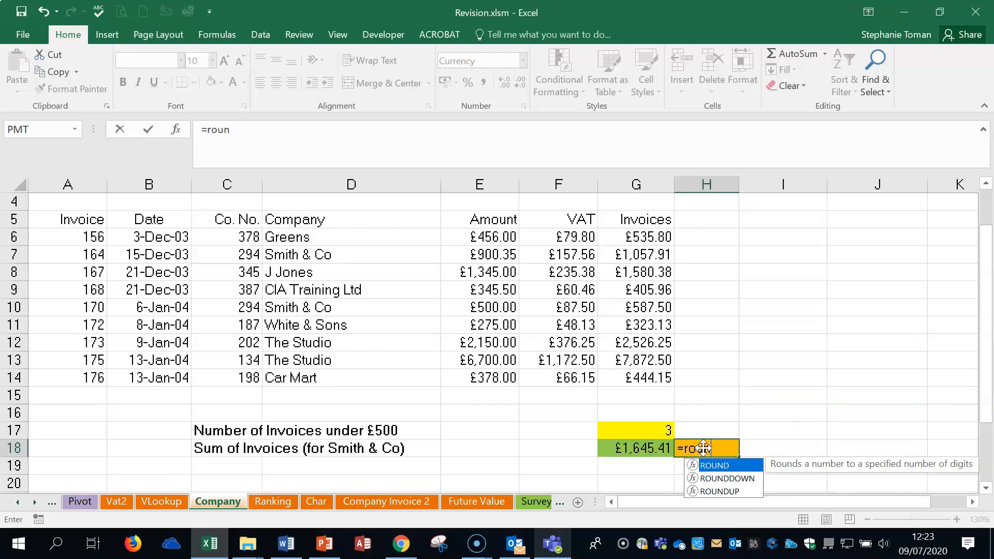
pyautogui.doubleClick(737, 477)
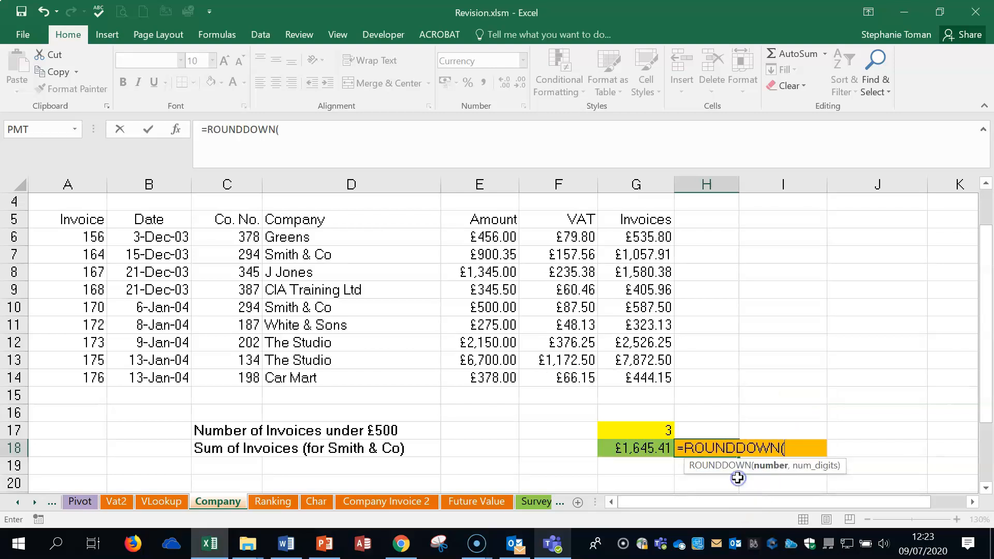
pyautogui.click(650, 448)
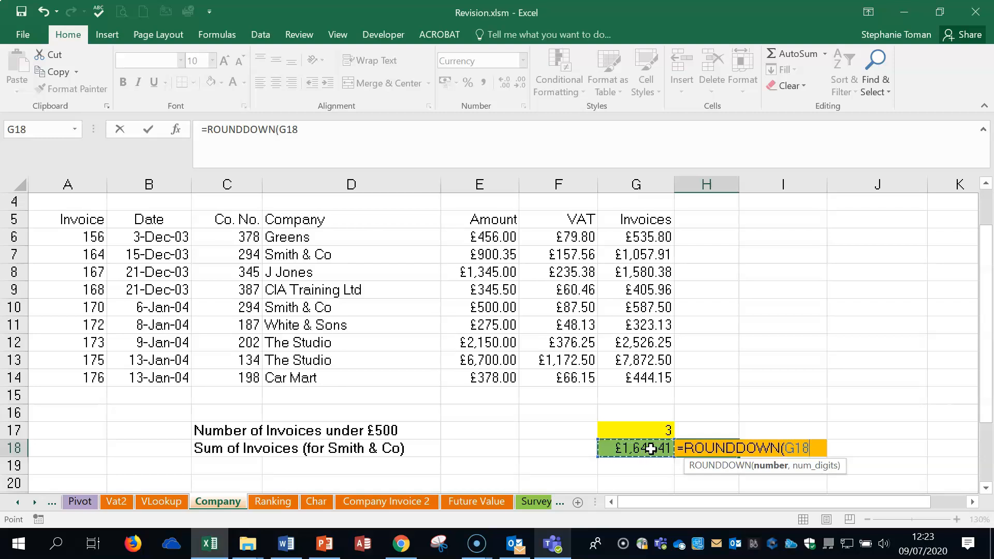
pyautogui.write(',0')
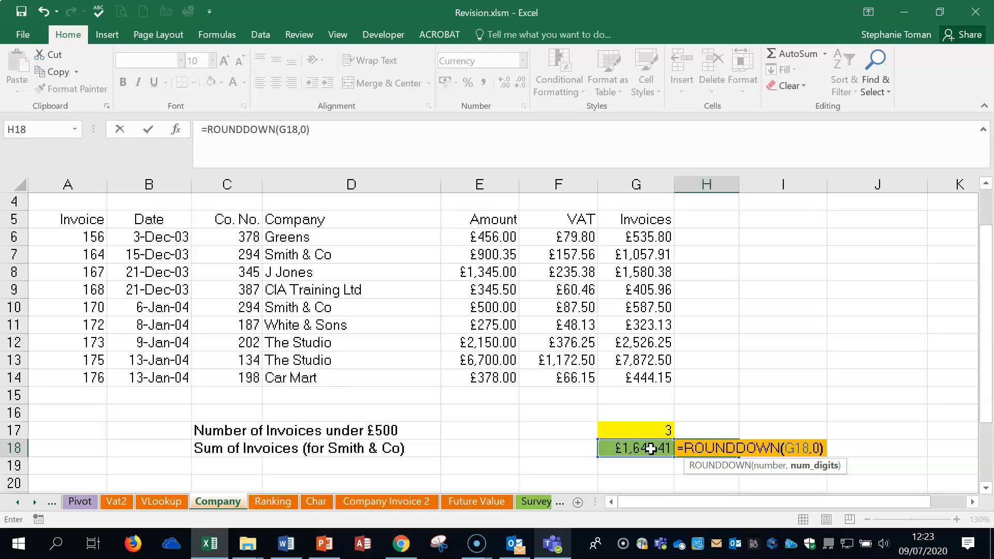
pyautogui.press('Return')
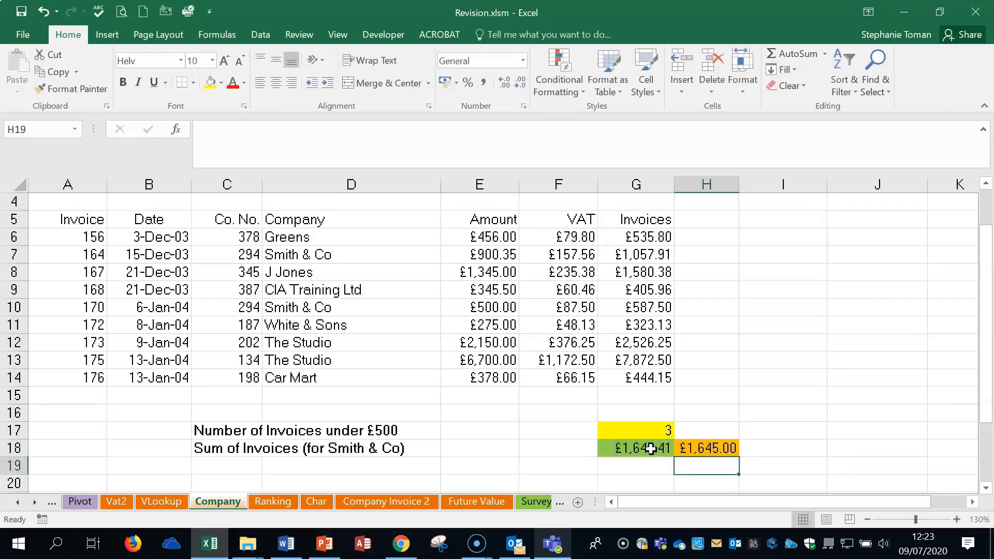
pyautogui.click(710, 450)
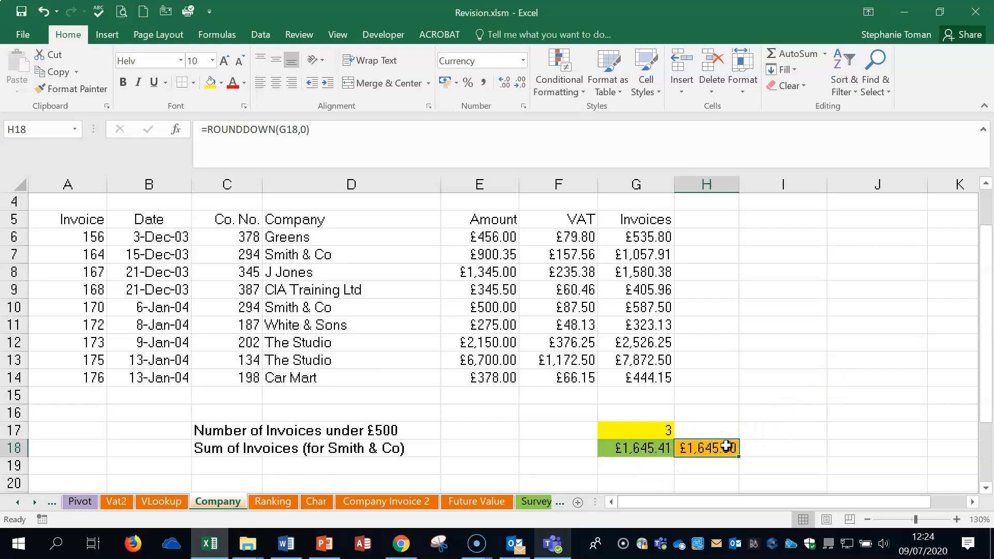
pyautogui.doubleClick(699, 449)
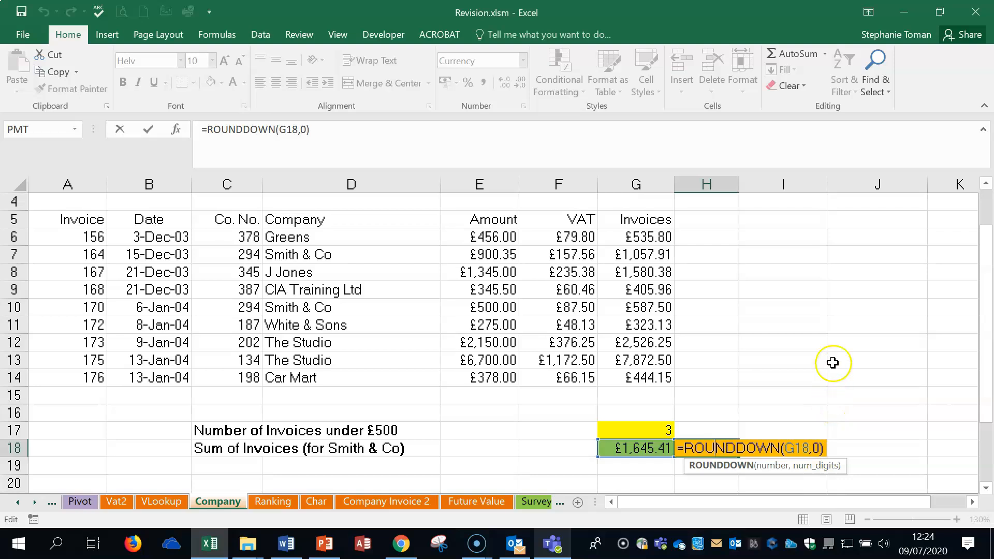
pyautogui.press('Escape')
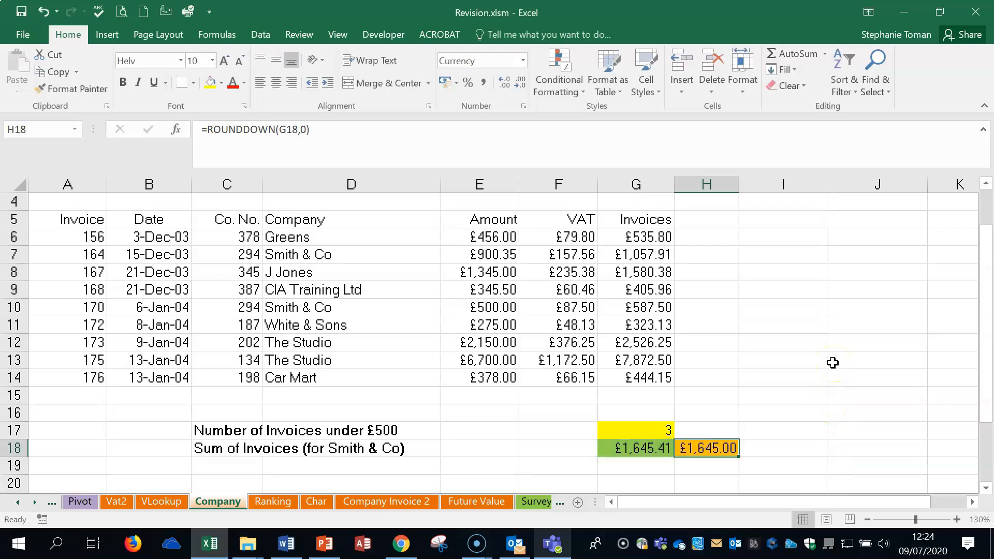
# Open the Ranking sheet and read the Q32 instruction in the Word task sheet before returning to Excel
pyautogui.click(273, 503)
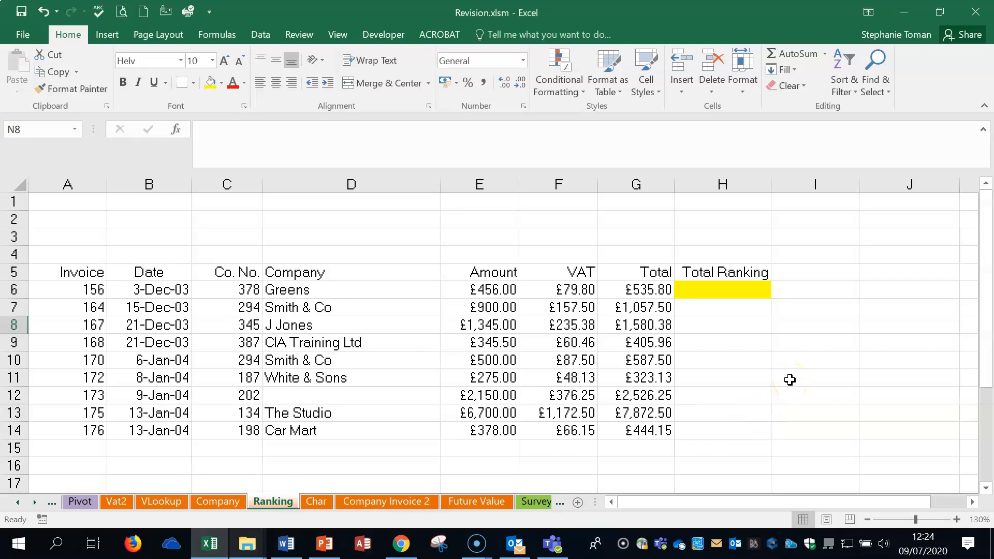
pyautogui.click(288, 548)
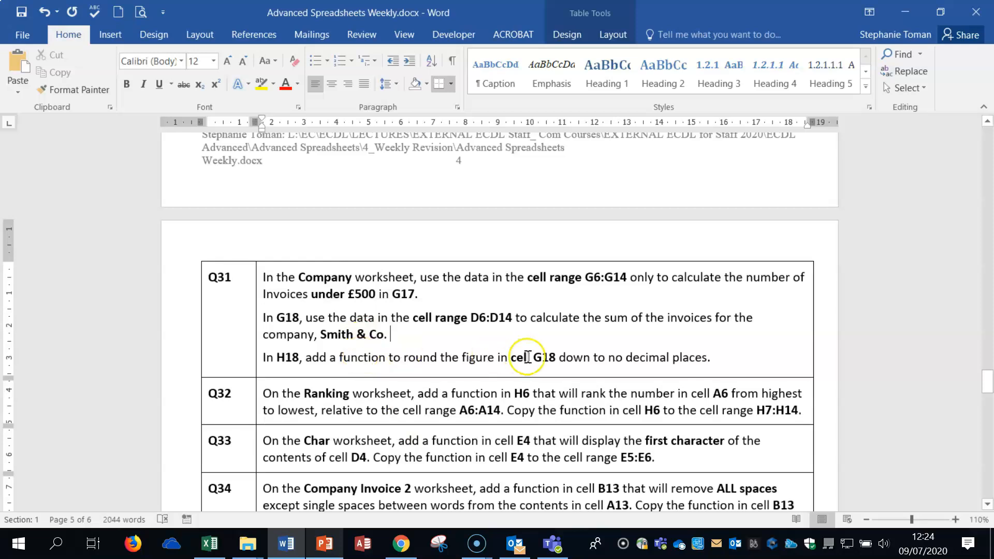
pyautogui.scroll(-3, 527, 357)
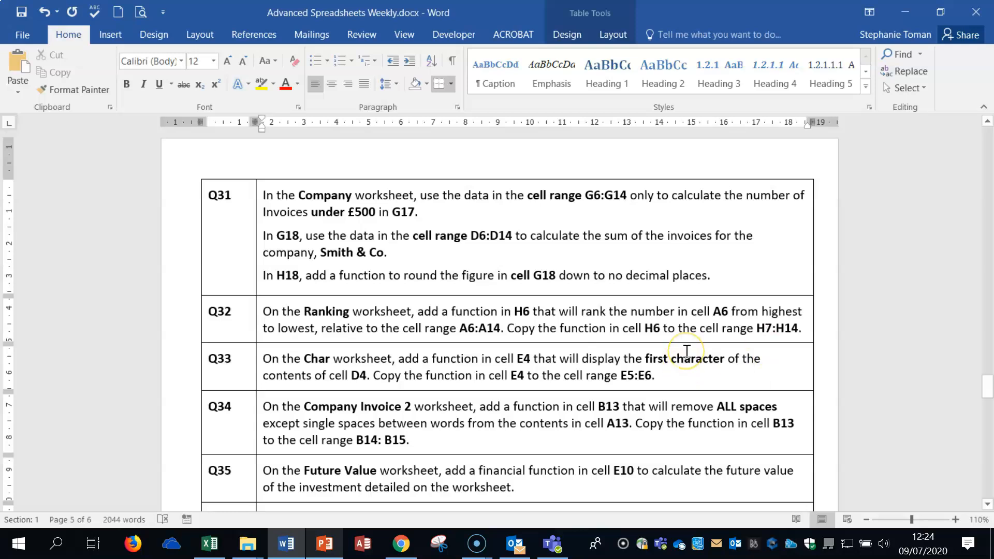
pyautogui.click(905, 12)
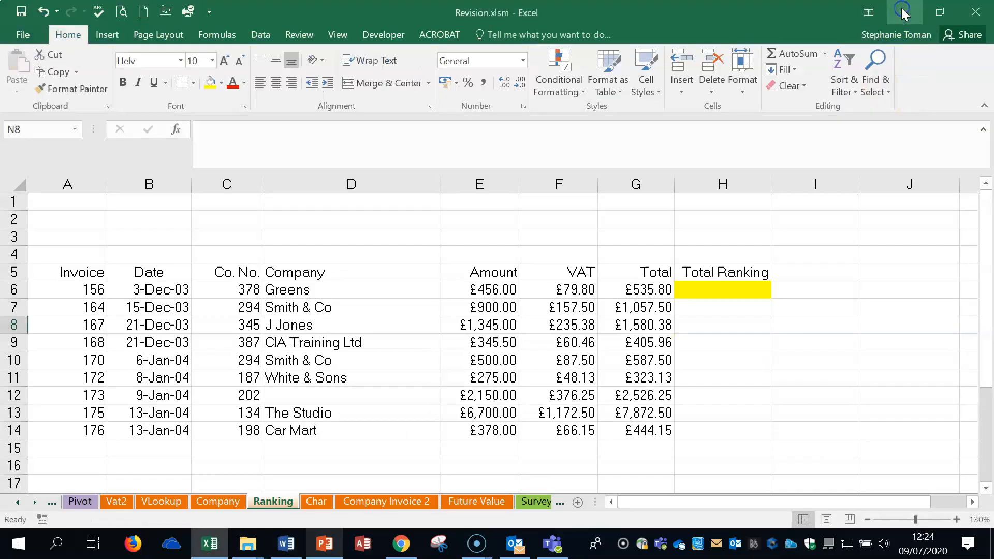
# Start a RANK.EQ function in H6 using the Function Arguments dialog, with A6 as the number to rank
pyautogui.click(757, 291)
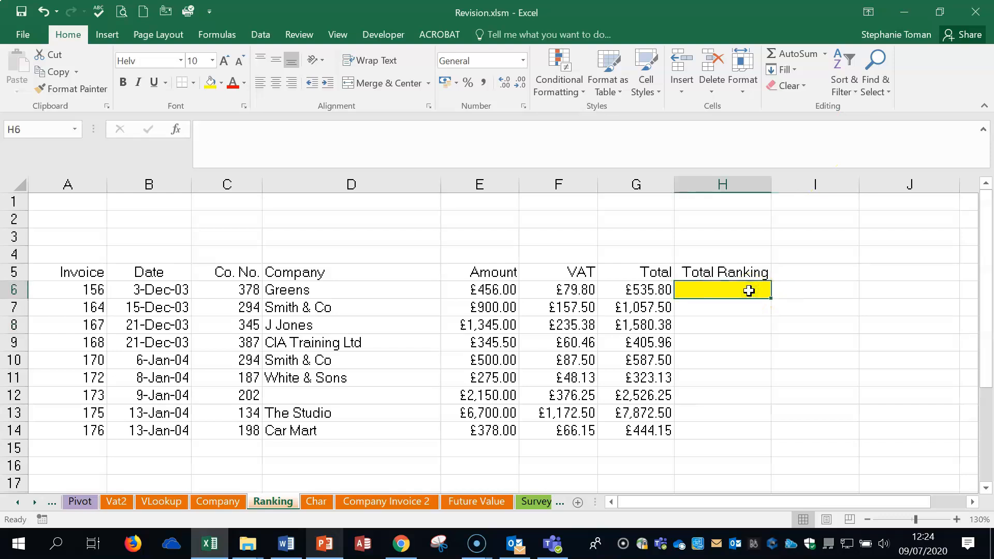
pyautogui.write('=r')
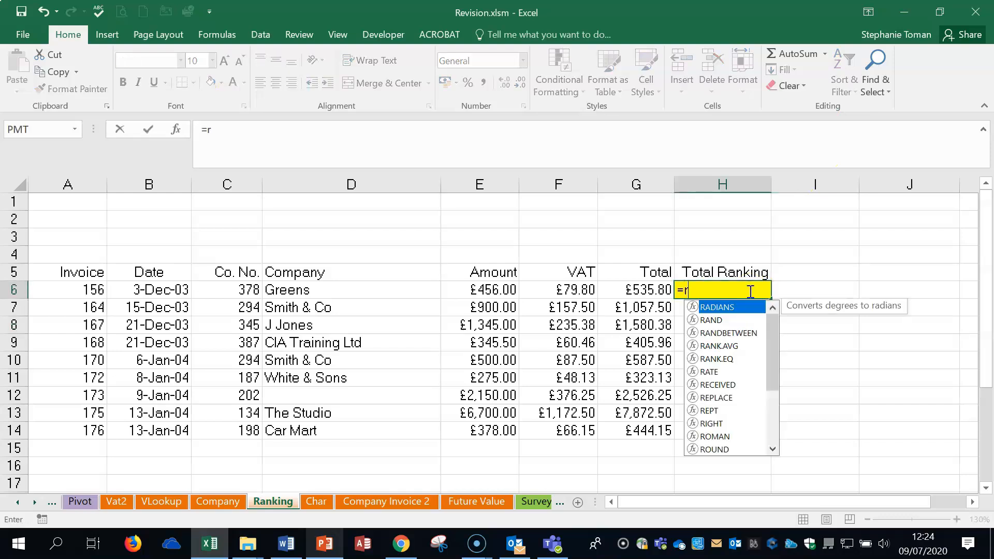
pyautogui.write('an')
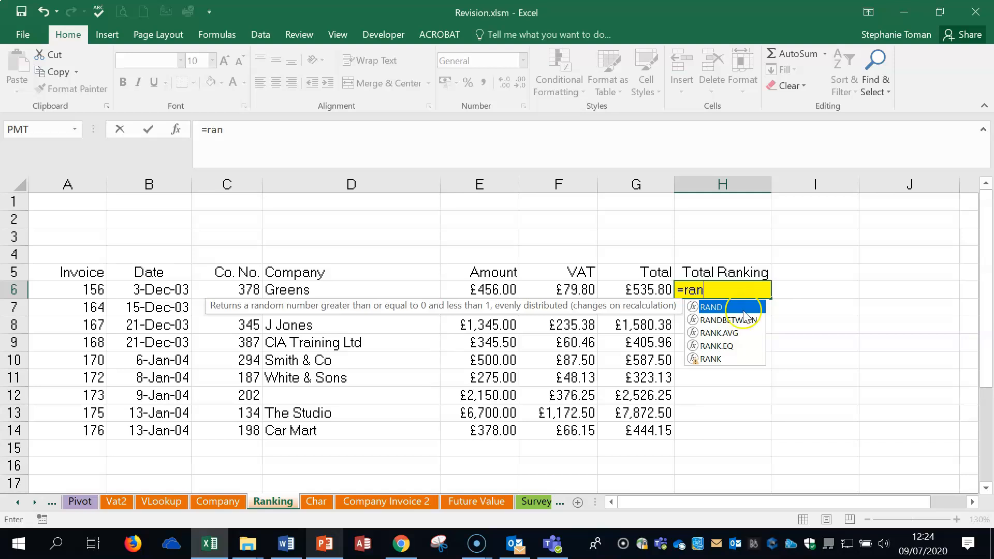
pyautogui.doubleClick(724, 345)
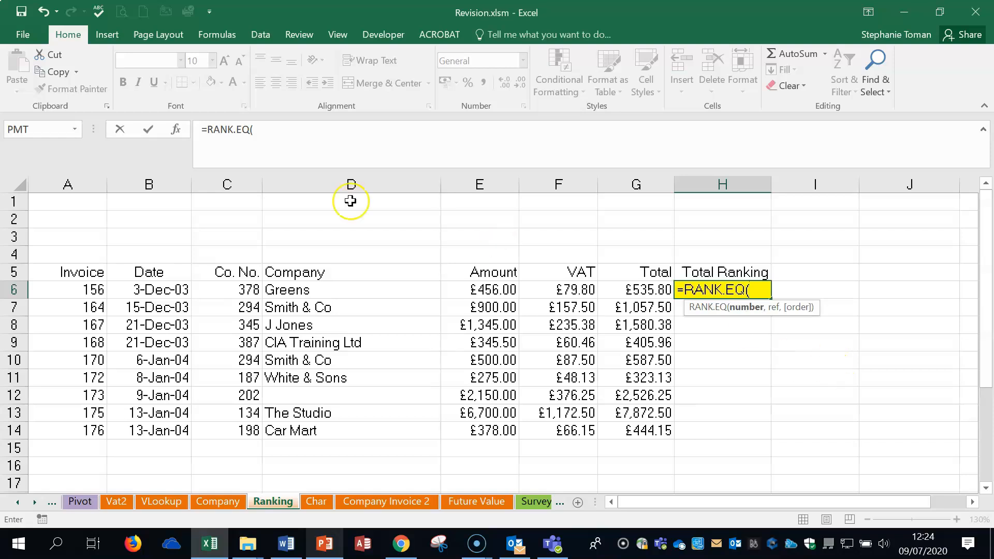
pyautogui.click(176, 129)
pyautogui.moveTo(355, 77); pyautogui.dragTo(735, 171)
pyautogui.moveTo(742, 221); pyautogui.dragTo(759, 315)
pyautogui.click(611, 357)
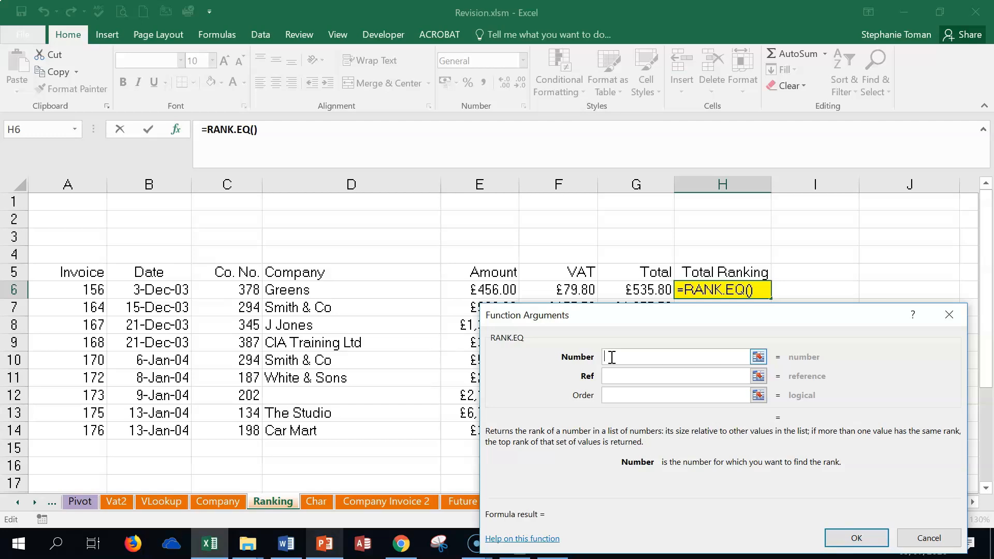
pyautogui.click(85, 290)
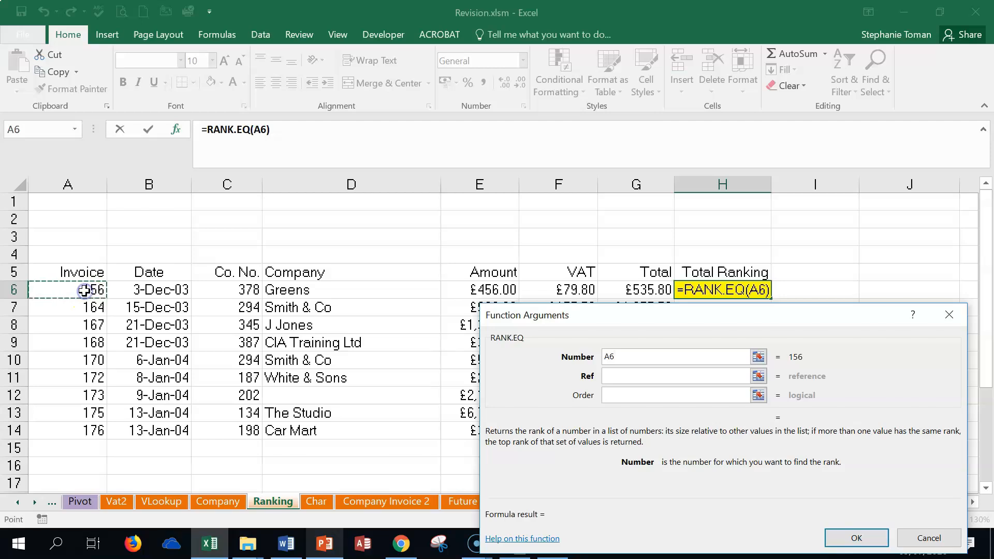
# Set the RANK.EQ reference list to A6:A14 and make it absolute as $A$6:$A$14
pyautogui.click(609, 375)
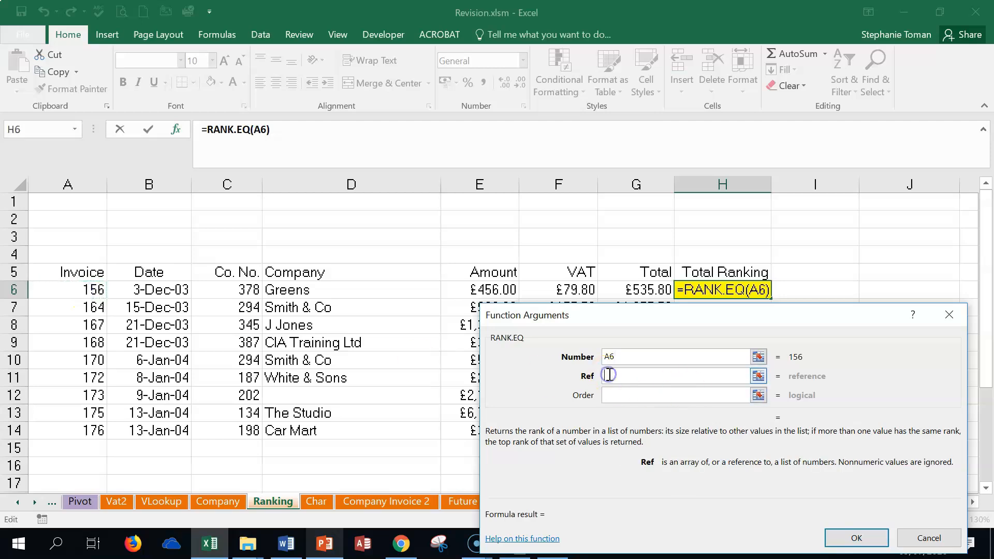
pyautogui.click(63, 285)
pyautogui.moveTo(64, 285); pyautogui.dragTo(54, 428)
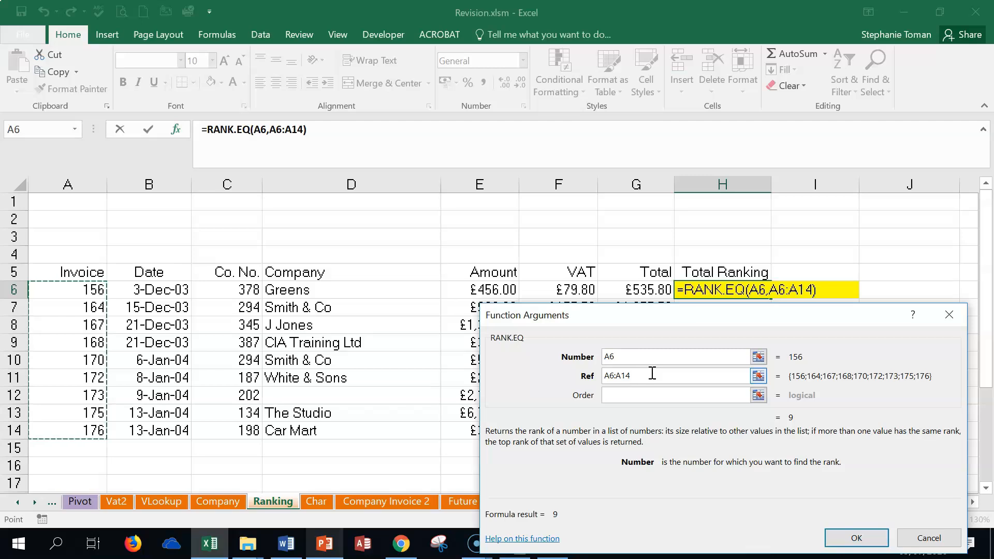
pyautogui.press('F4')
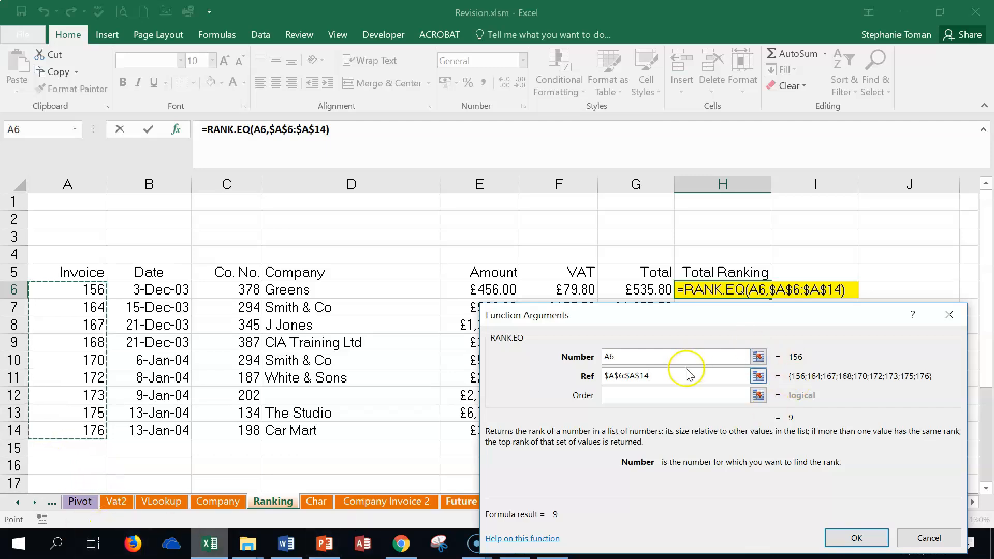
# Set the rank order to 0 for descending, complete the function and copy it from H6 down to H14
pyautogui.click(628, 395)
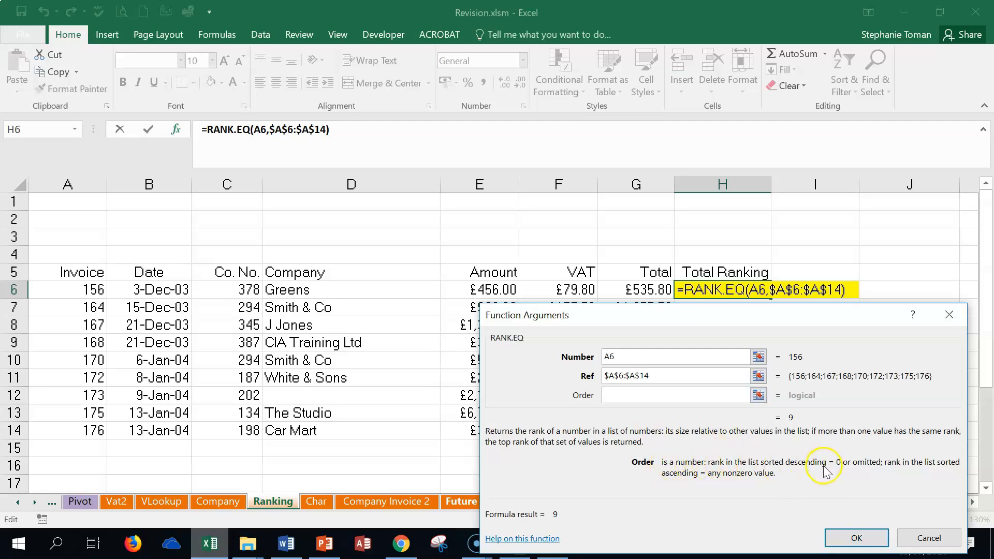
pyautogui.click(618, 393)
pyautogui.write('0')
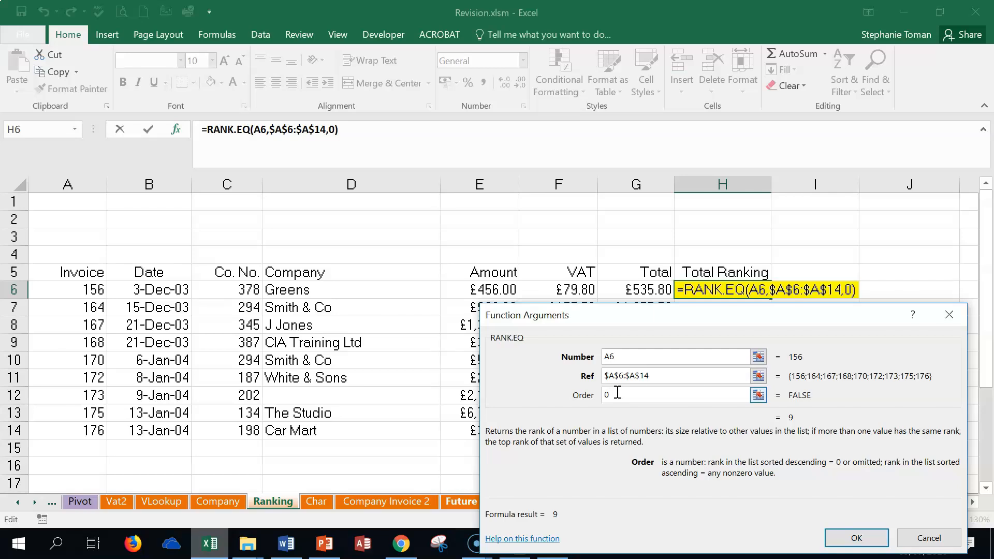
pyautogui.click(855, 538)
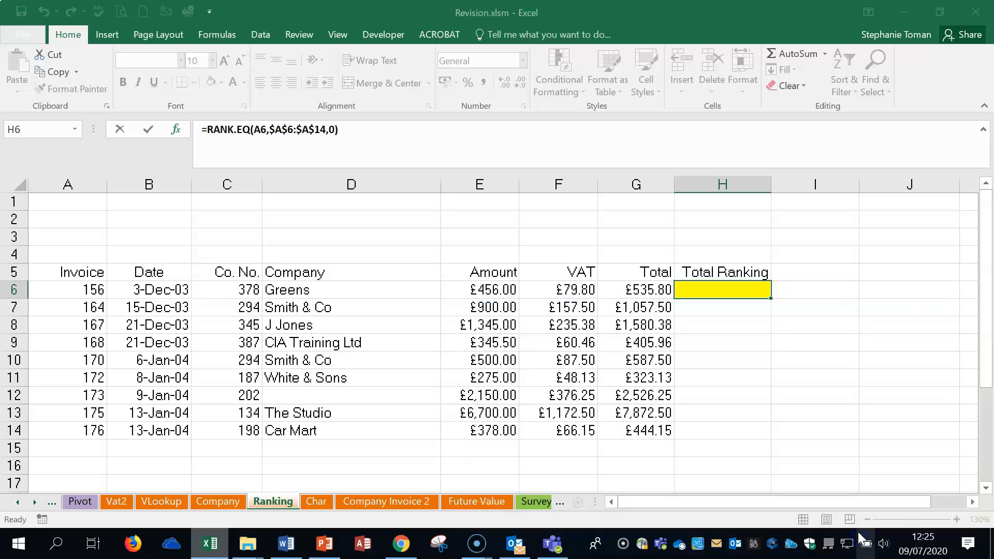
pyautogui.doubleClick(771, 298)
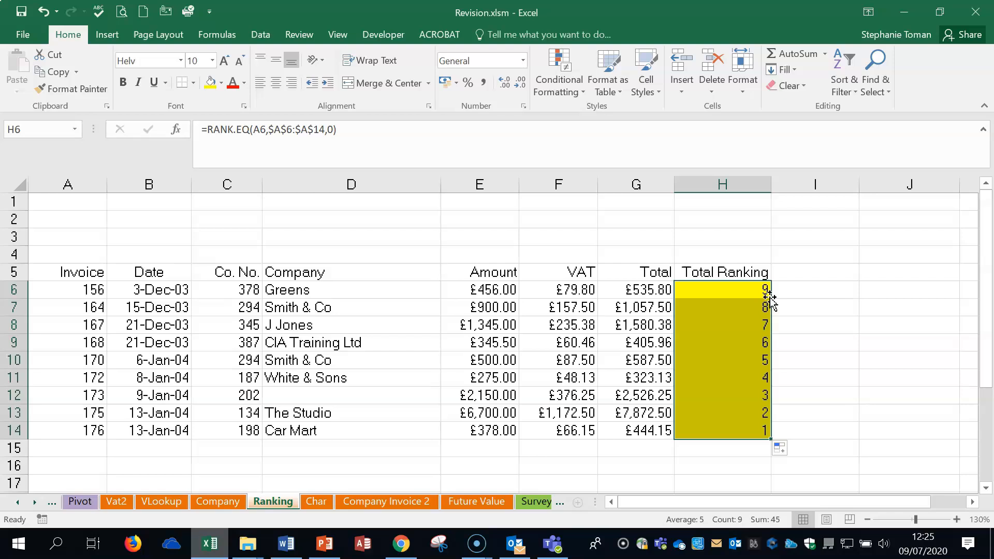
# Change the RANK.EQ range in H6 to the relative reference A6:A14 and copy the formula down to H14
pyautogui.doubleClick(742, 289)
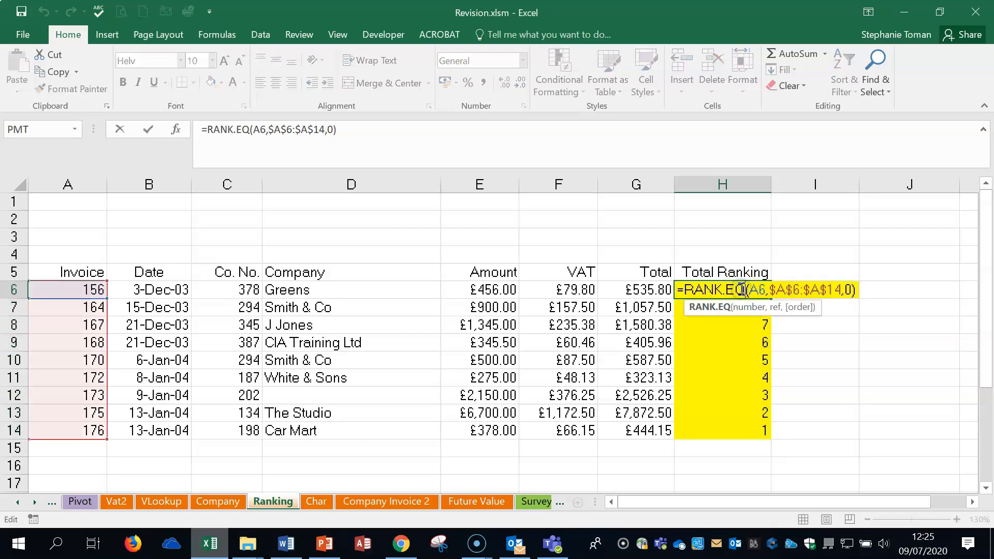
pyautogui.moveTo(769, 289); pyautogui.dragTo(842, 289)
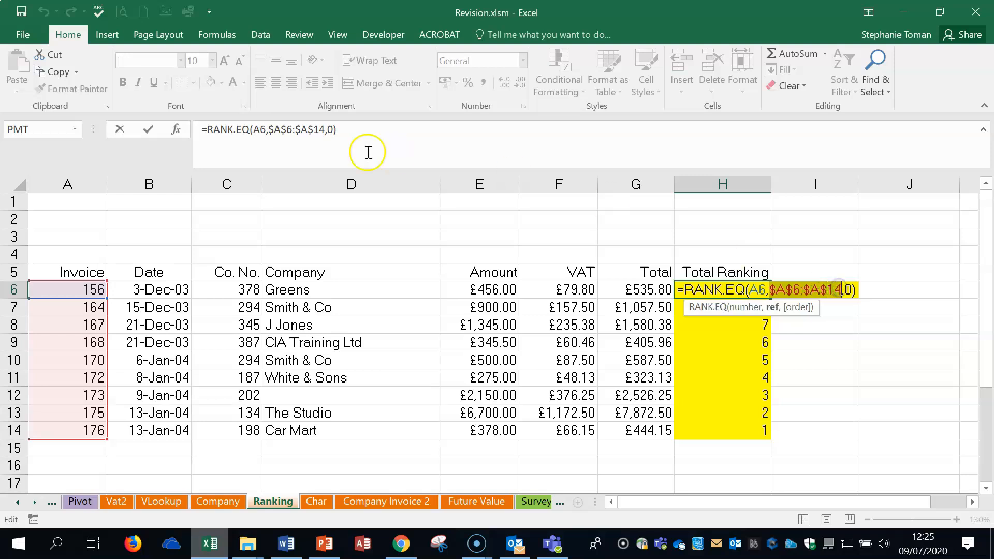
pyautogui.press('F4')
pyautogui.press('F4')
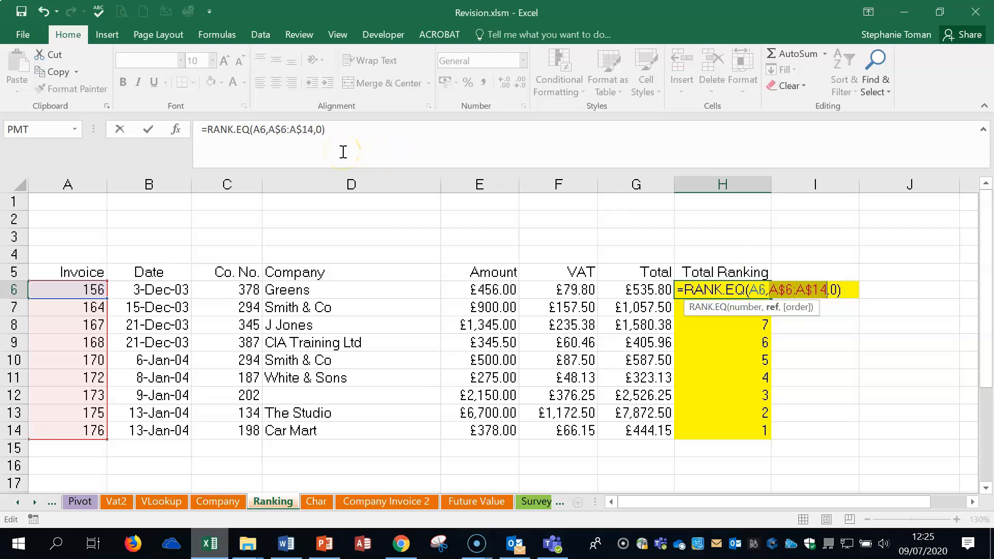
pyautogui.press('F4')
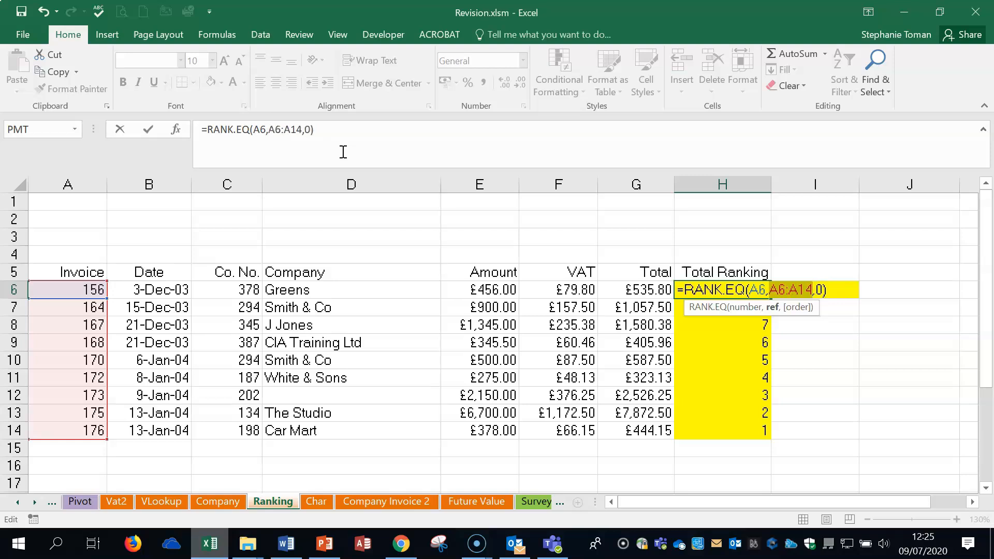
pyautogui.press('Return')
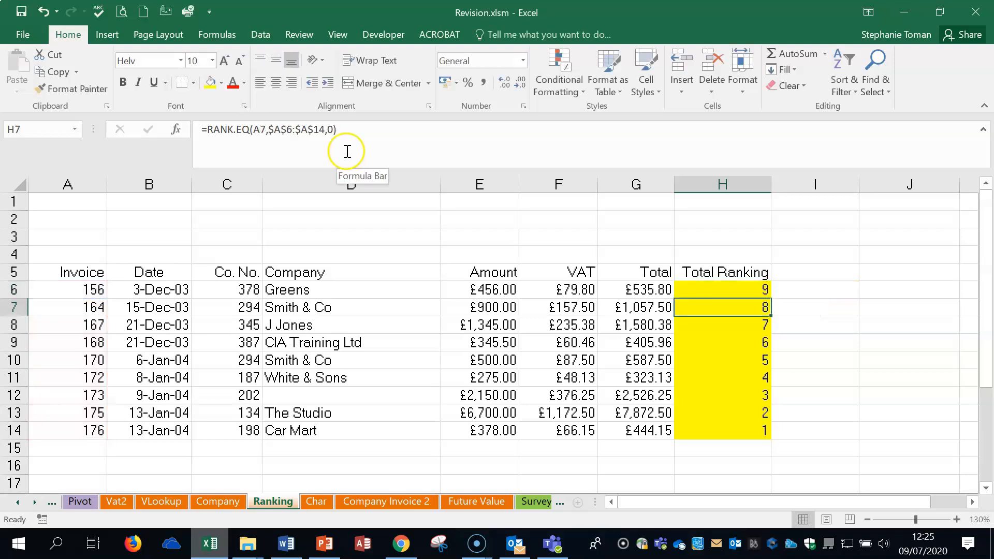
pyautogui.click(748, 291)
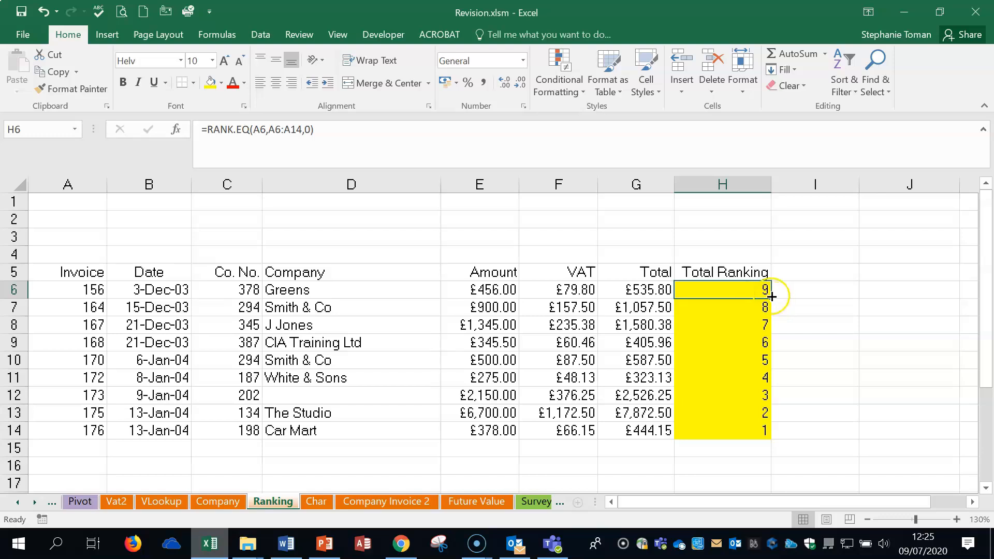
pyautogui.doubleClick(771, 299)
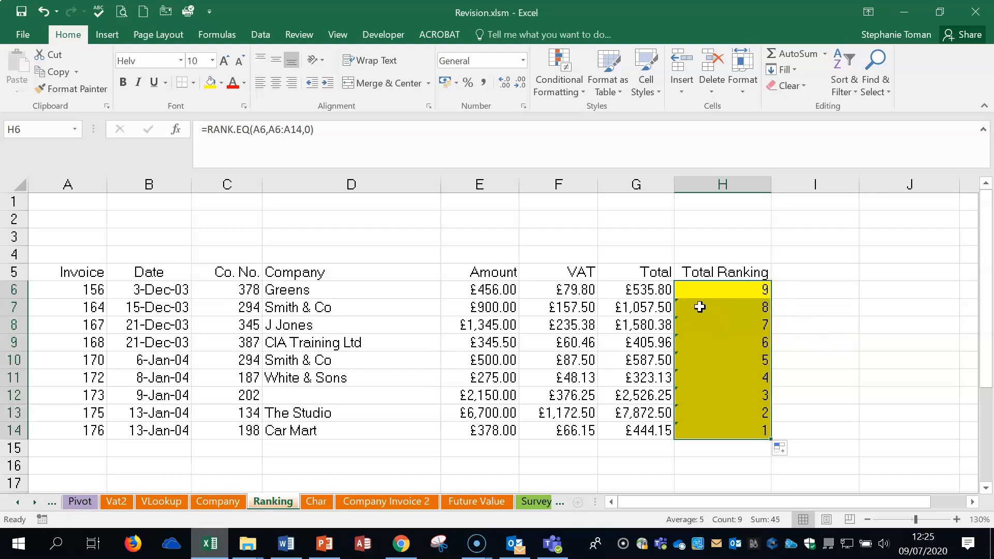
# Examine which cells the copied RANK.EQ formula in H10 refers to, and leave it without changes
pyautogui.doubleClick(728, 355)
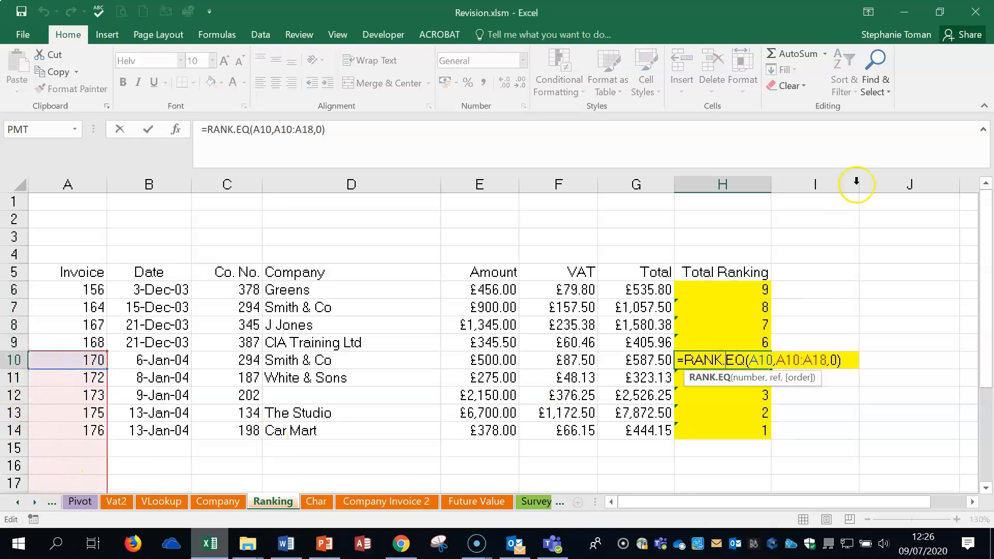
pyautogui.press('Escape')
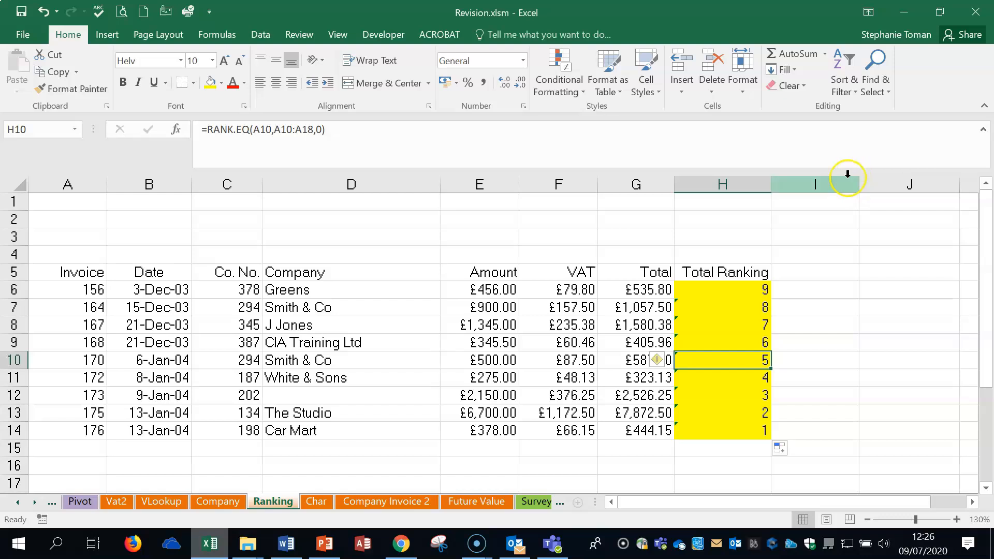
pyautogui.click(852, 292)
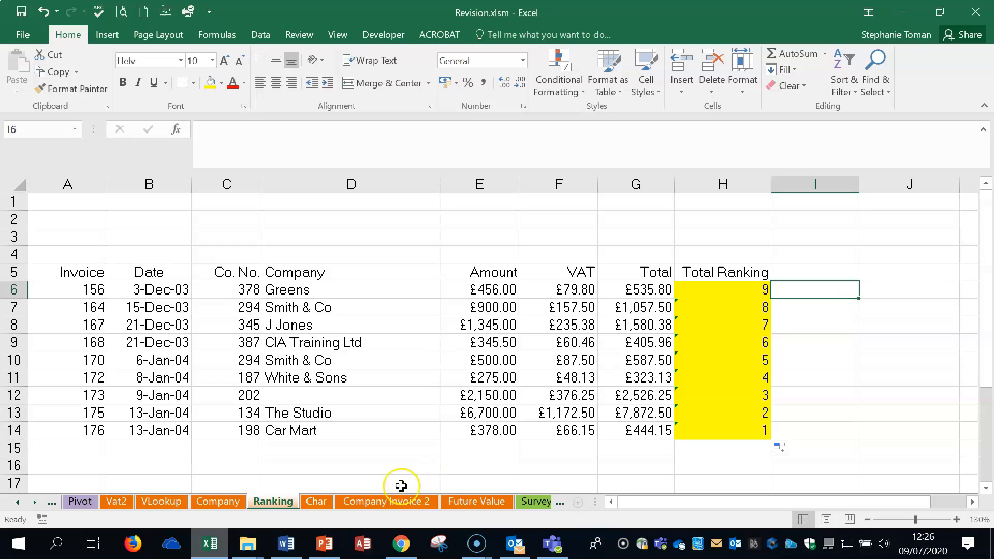
# Open the Char worksheet, read question Q33 in the Word document, and return to the workbook
pyautogui.click(314, 505)
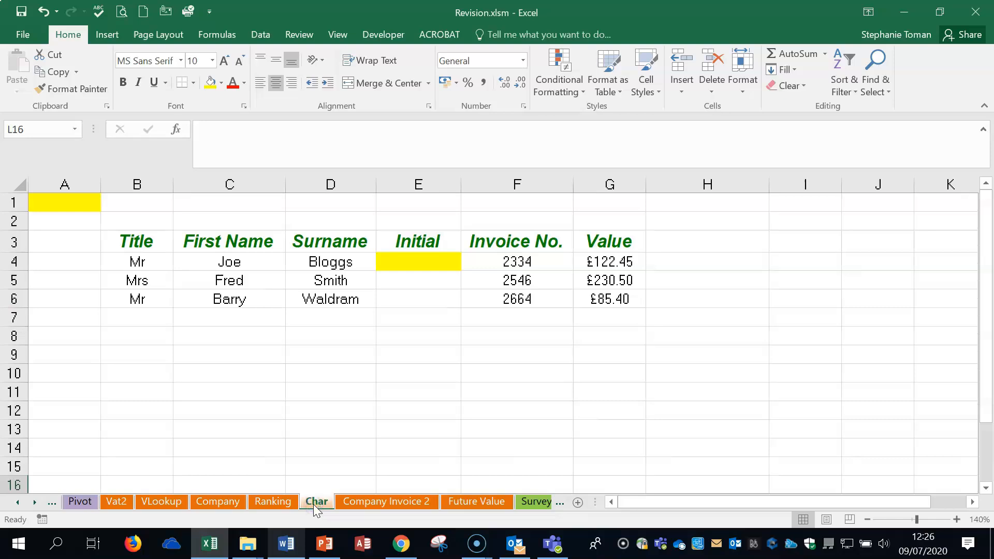
pyautogui.click(286, 543)
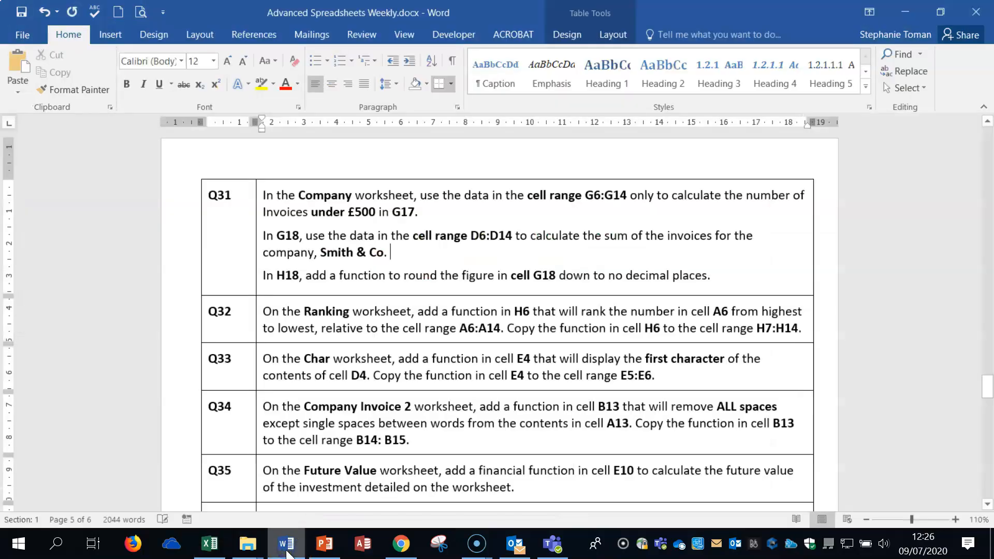
pyautogui.moveTo(196, 377)
pyautogui.click(905, 12)
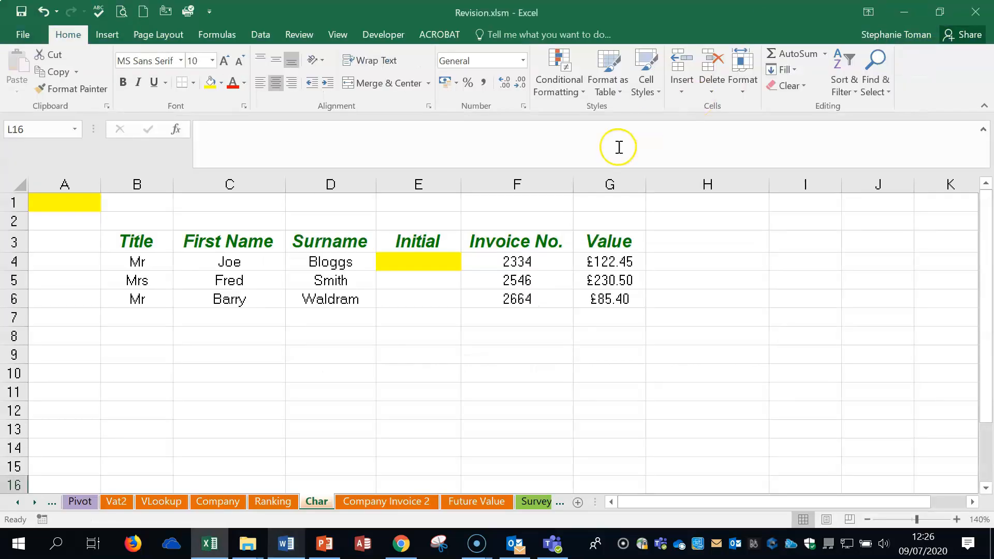
# Enter =LEFT(D4,1) in E4 to extract the surname's first character and copy the formula down to E6
pyautogui.click(422, 264)
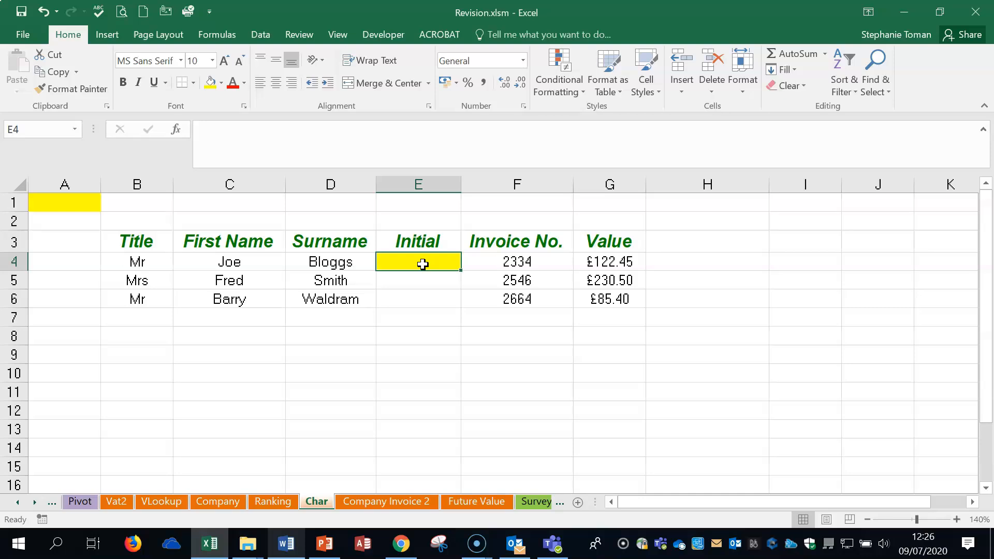
pyautogui.write('=left')
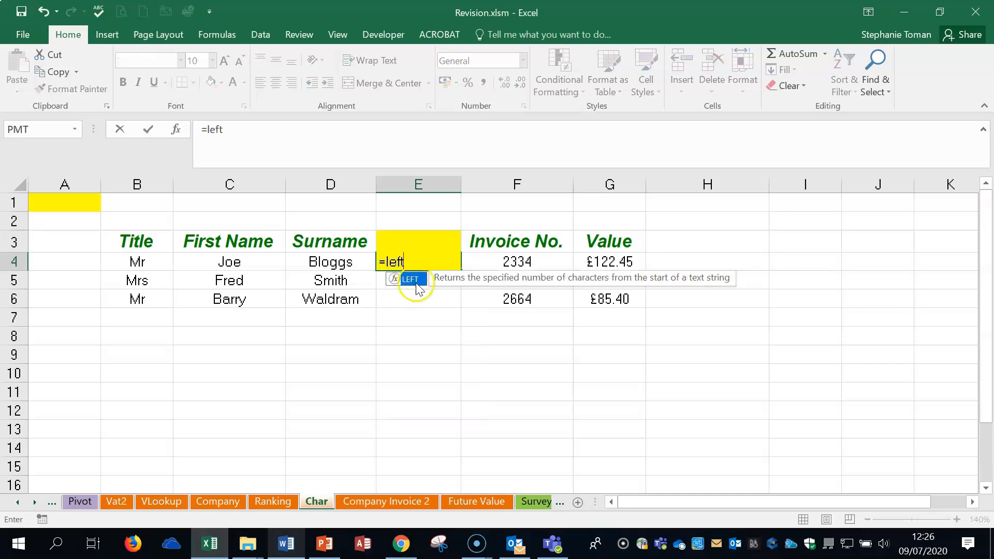
pyautogui.doubleClick(411, 280)
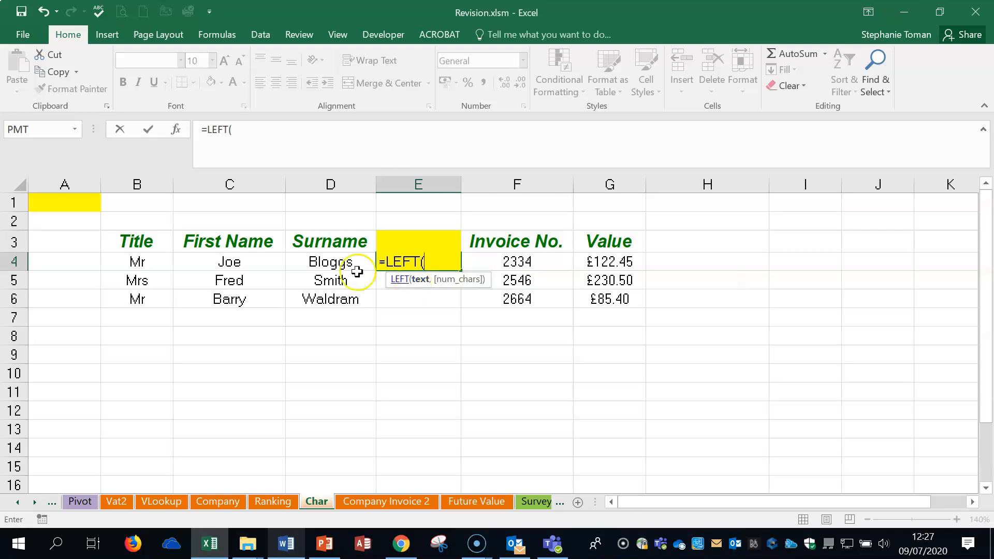
pyautogui.click(339, 262)
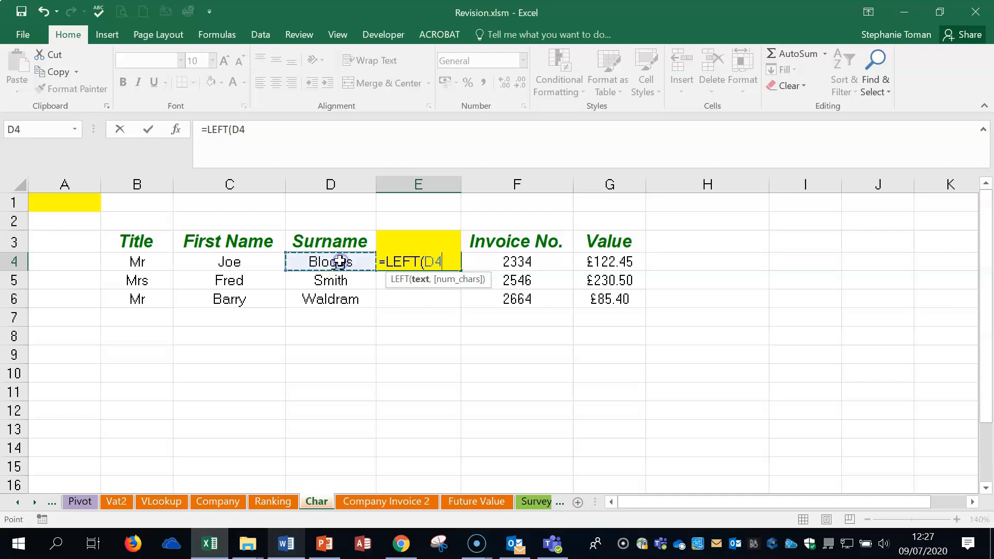
pyautogui.write(',')
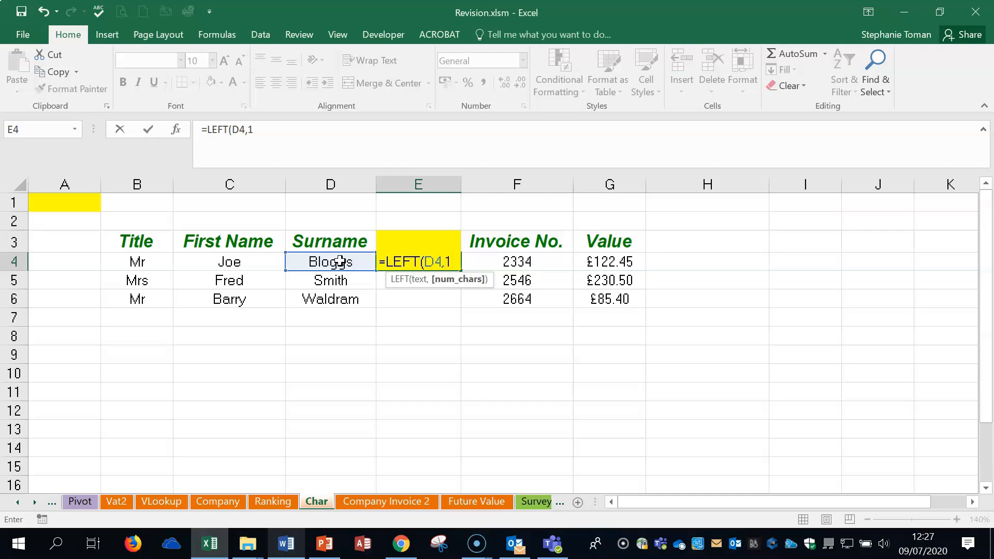
pyautogui.write('1)')
pyautogui.press('Return')
pyautogui.click(447, 263)
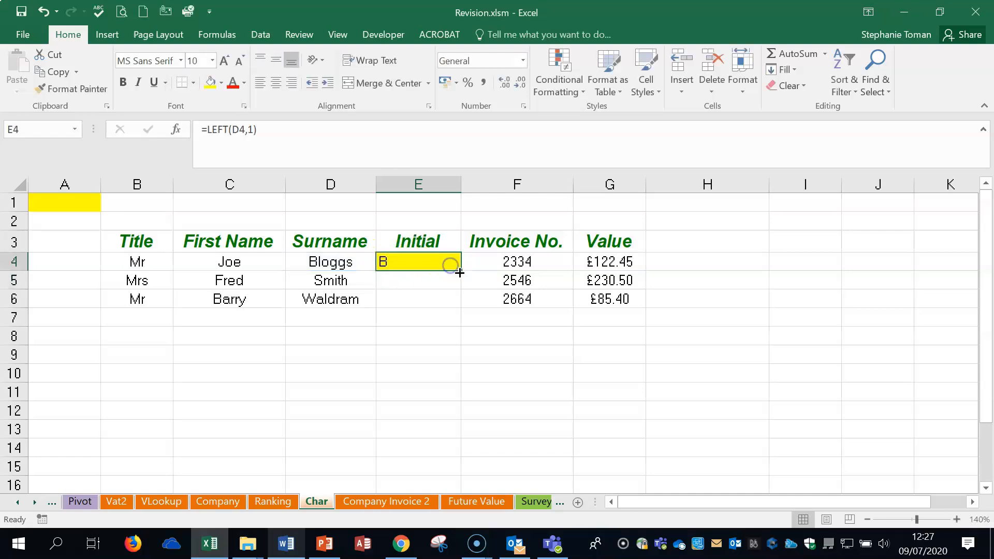
pyautogui.doubleClick(460, 272)
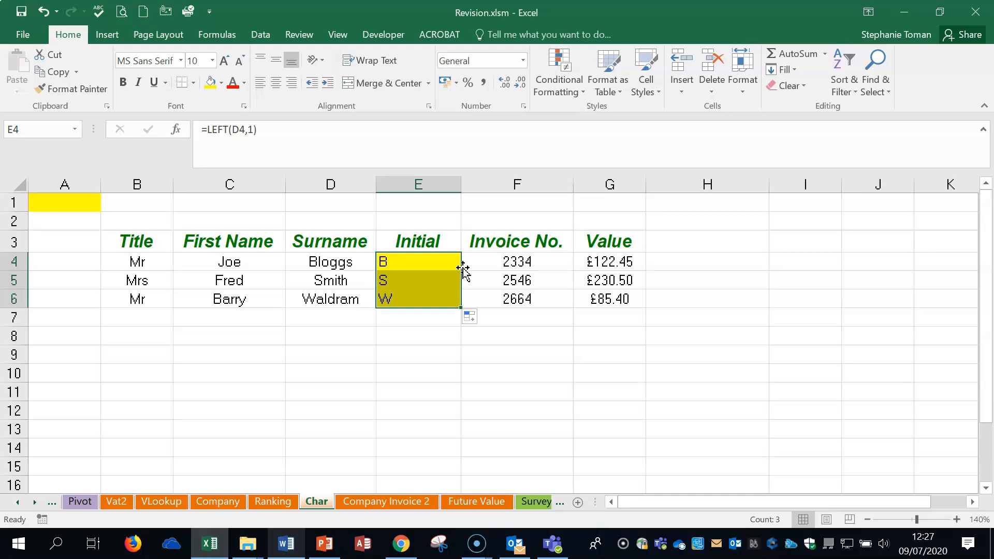
# Open the Company Invoice 2 worksheet, read question Q34 in the Word document, and return to the workbook
pyautogui.click(406, 502)
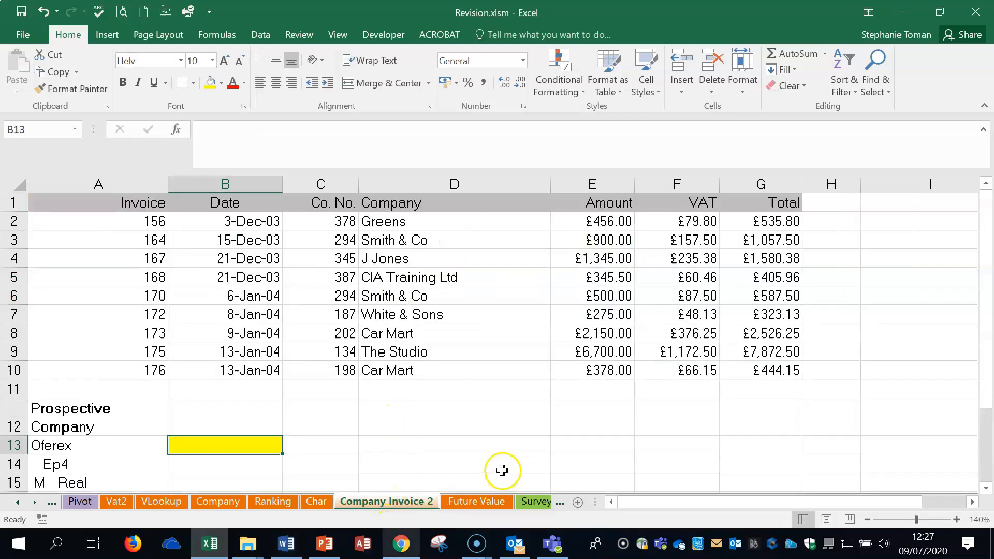
pyautogui.scroll(-1, 506, 468)
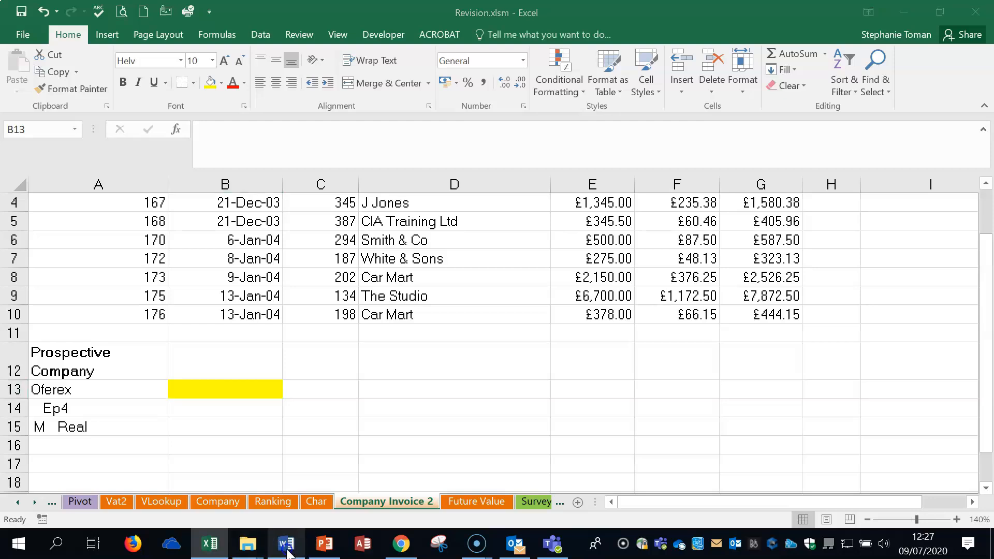
pyautogui.click(287, 544)
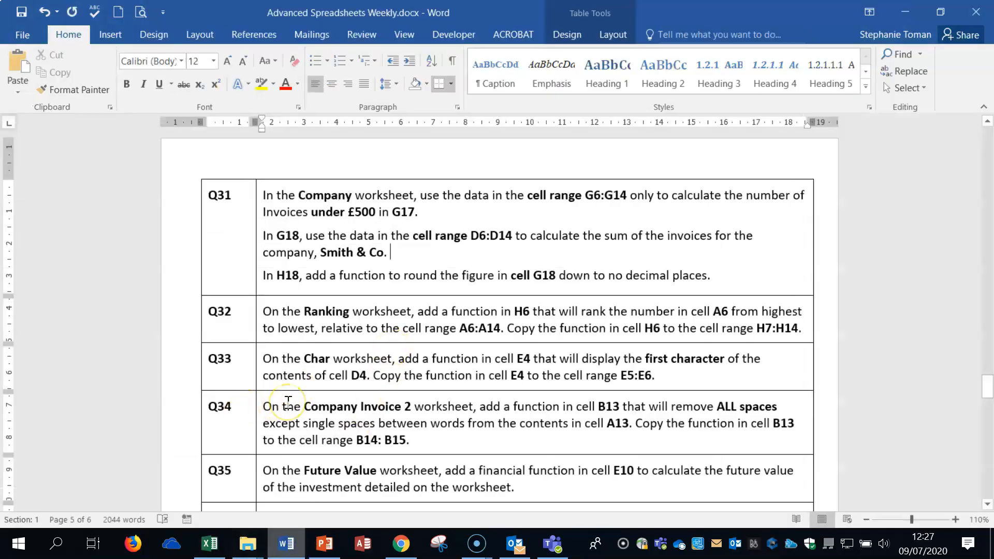
pyautogui.click(180, 423)
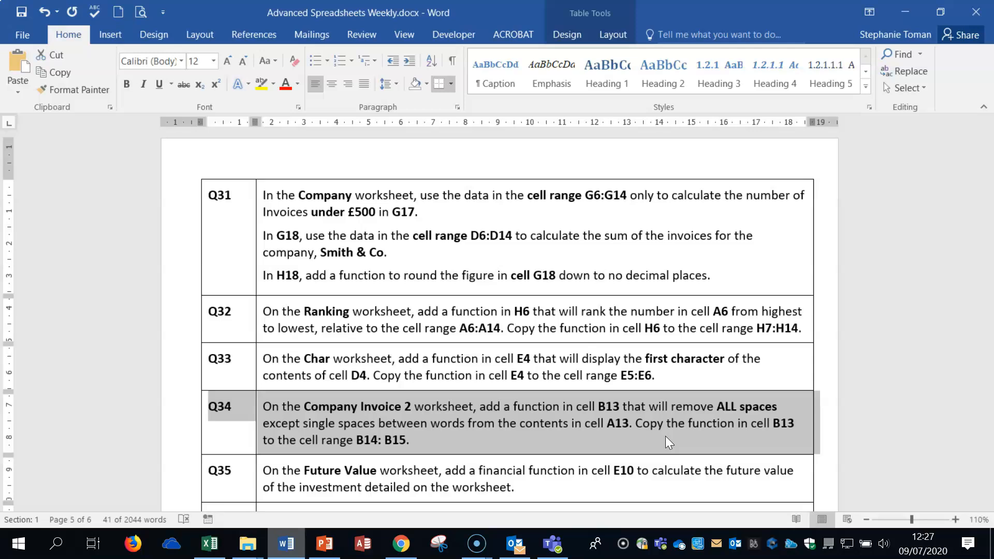
pyautogui.click(901, 15)
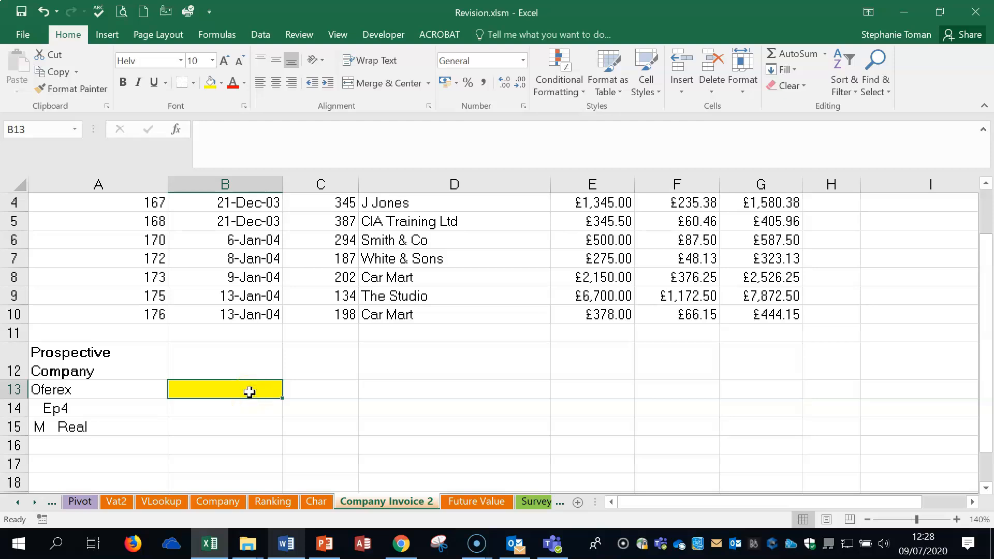
# Enter =TRIM(A13) in B13 to remove the surplus spaces and copy the formula down to B15
pyautogui.write('=trim')
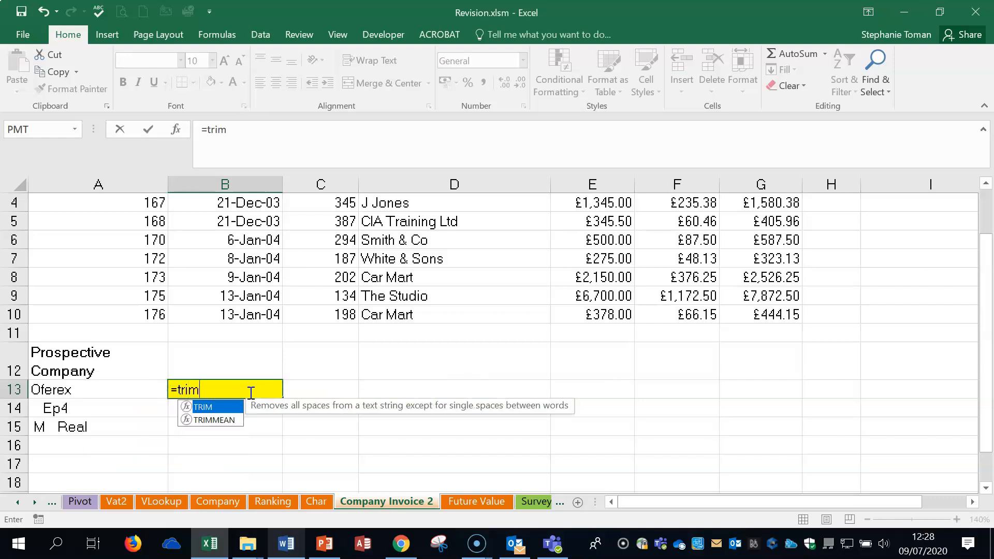
pyautogui.doubleClick(205, 407)
pyautogui.click(91, 393)
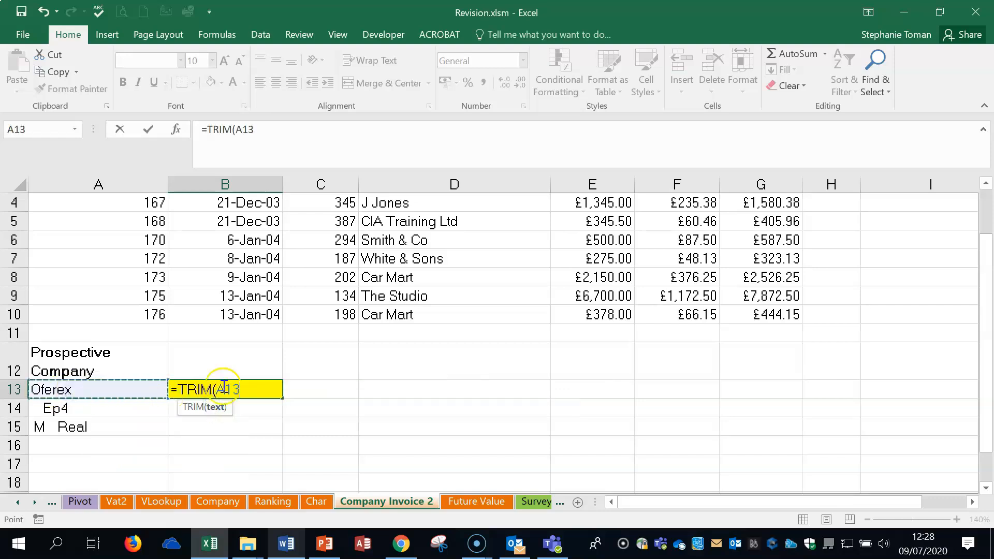
pyautogui.write(')')
pyautogui.press('Return')
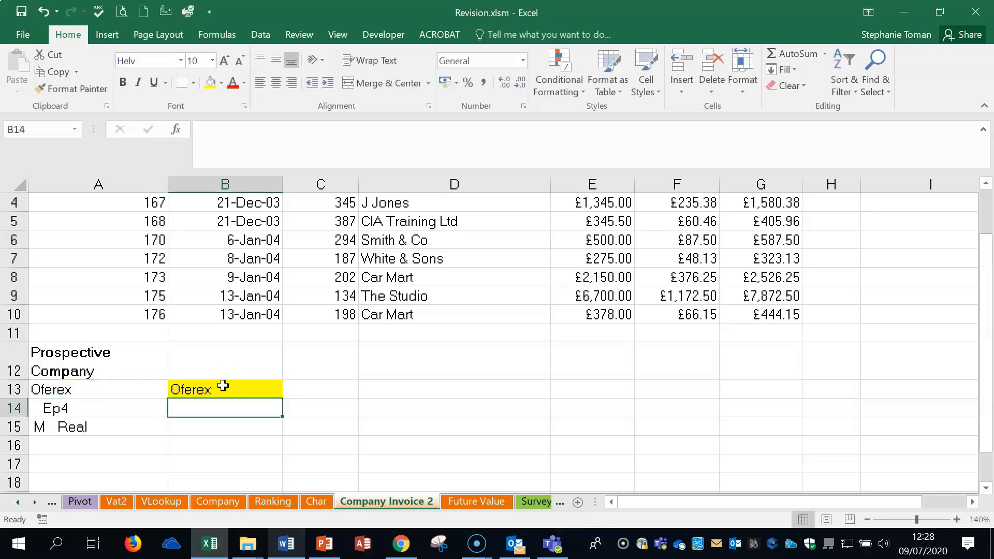
pyautogui.click(227, 390)
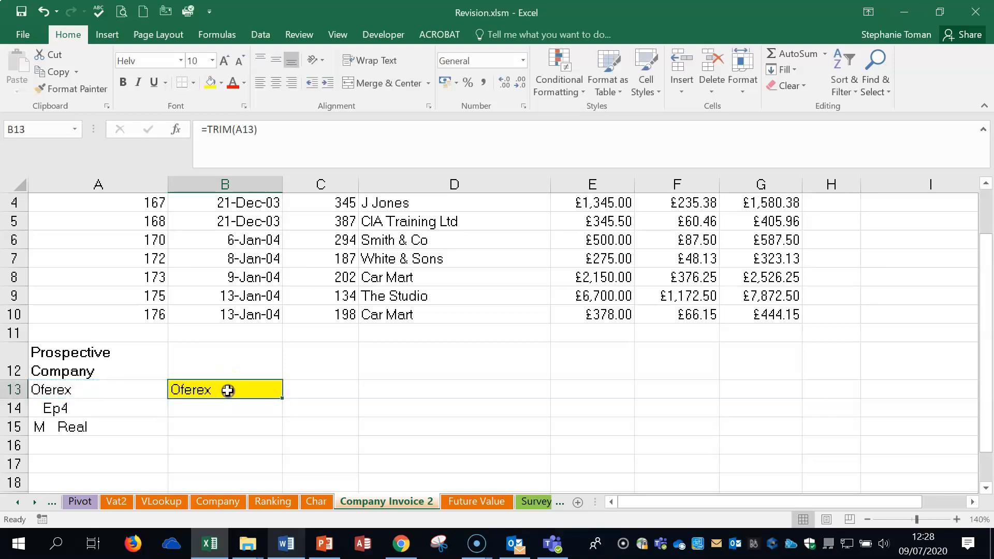
pyautogui.doubleClick(283, 398)
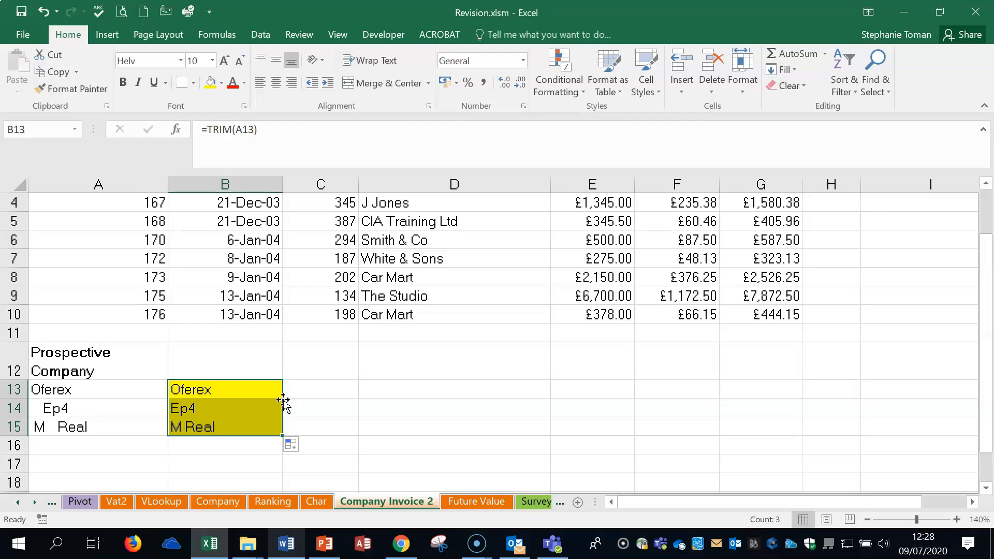
pyautogui.click(468, 390)
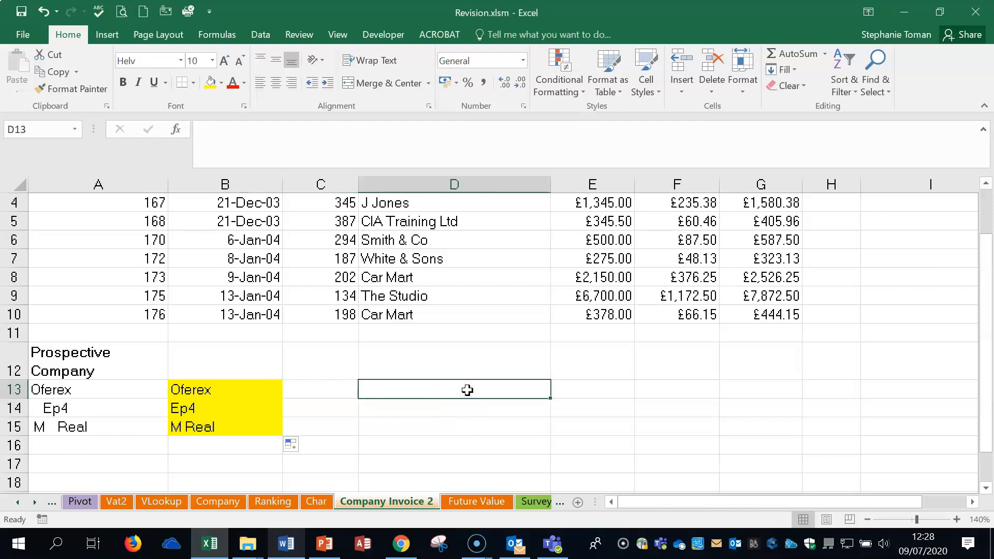
# Open the Future Value worksheet, read question Q35 in the Word document, and return to the workbook
pyautogui.click(476, 502)
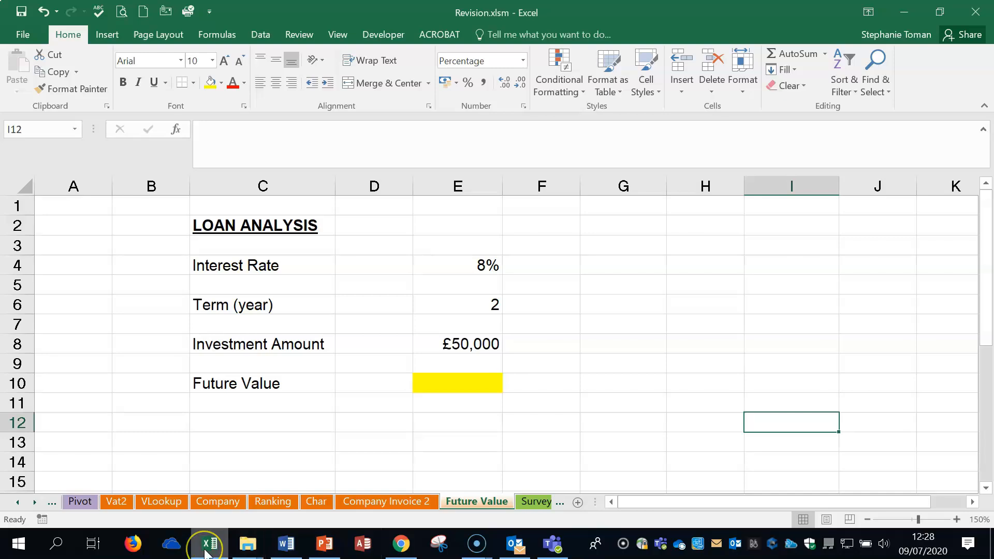
pyautogui.moveTo(208, 552)
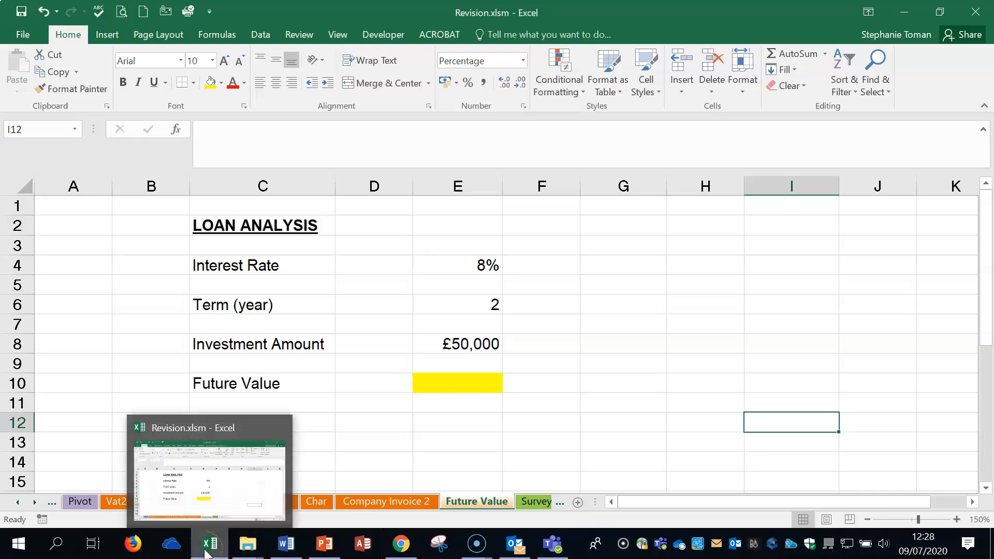
pyautogui.click(289, 549)
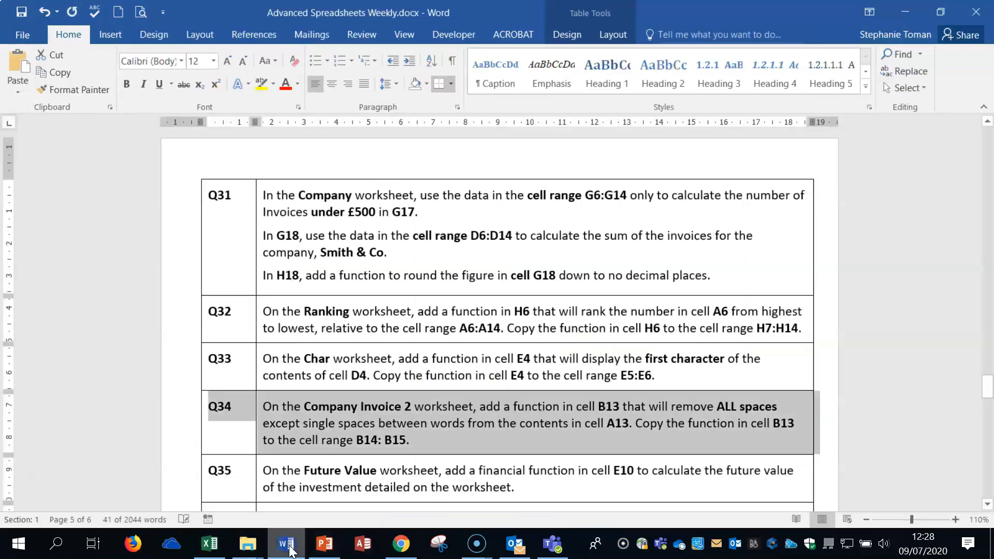
pyautogui.scroll(-3, 459, 437)
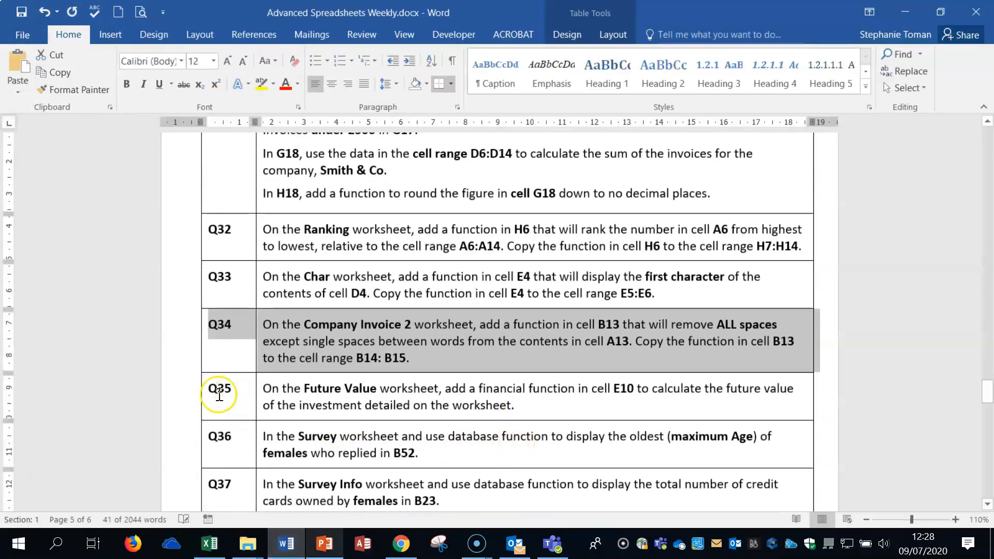
pyautogui.click(173, 406)
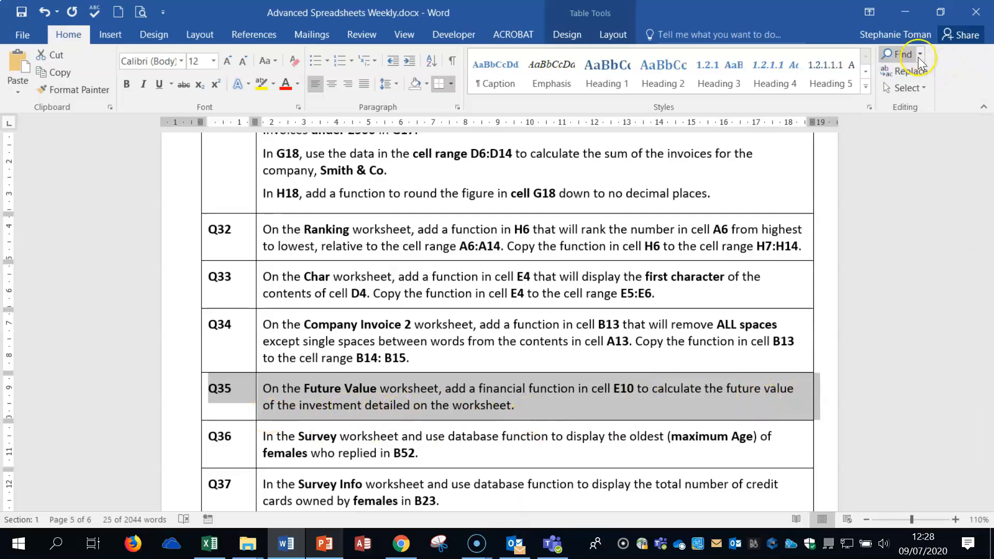
pyautogui.click(906, 18)
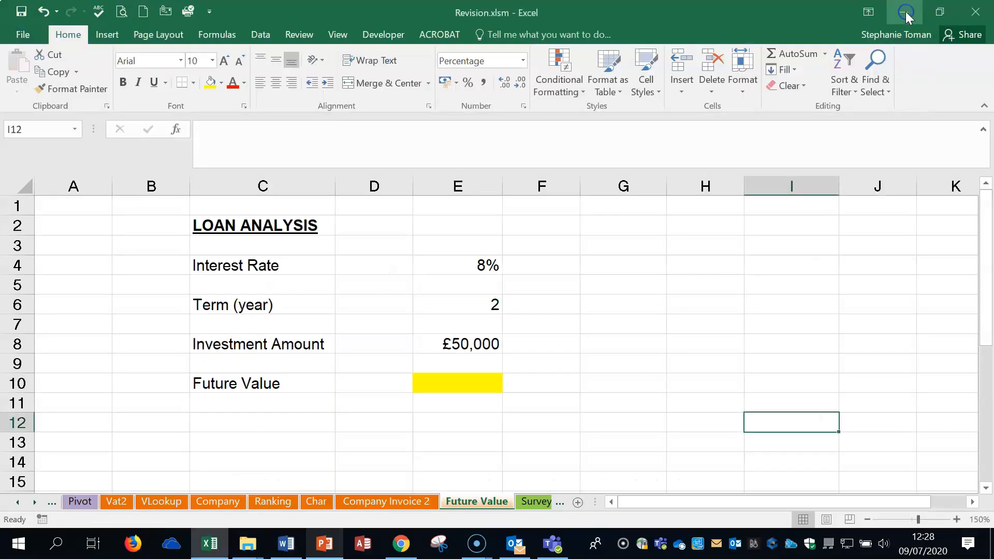
# Start an FV function in E10 and open its Function Arguments dialog, placed clear of the loan figures
pyautogui.click(472, 383)
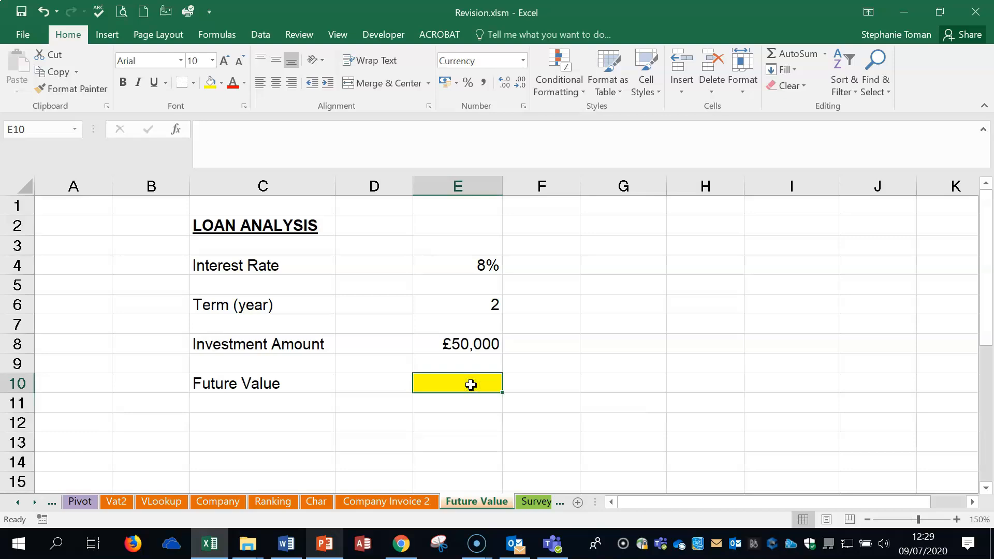
pyautogui.write('=fv')
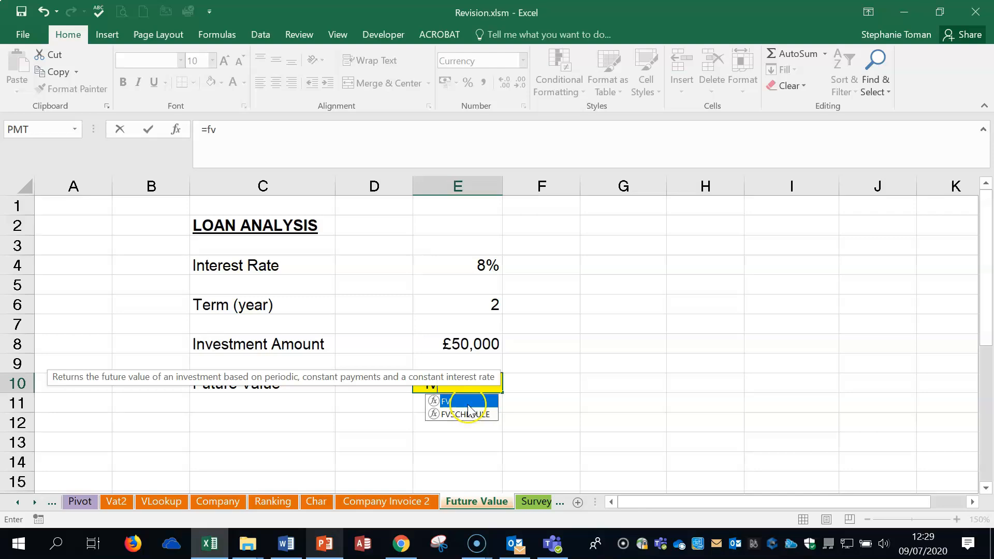
pyautogui.doubleClick(469, 400)
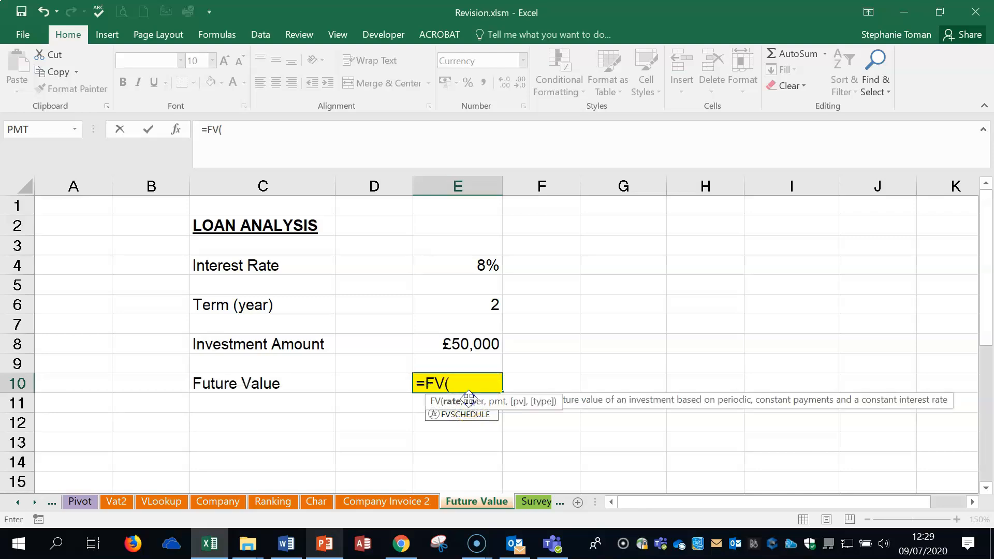
pyautogui.click(176, 128)
pyautogui.click(696, 255)
pyautogui.moveTo(696, 256); pyautogui.dragTo(739, 217)
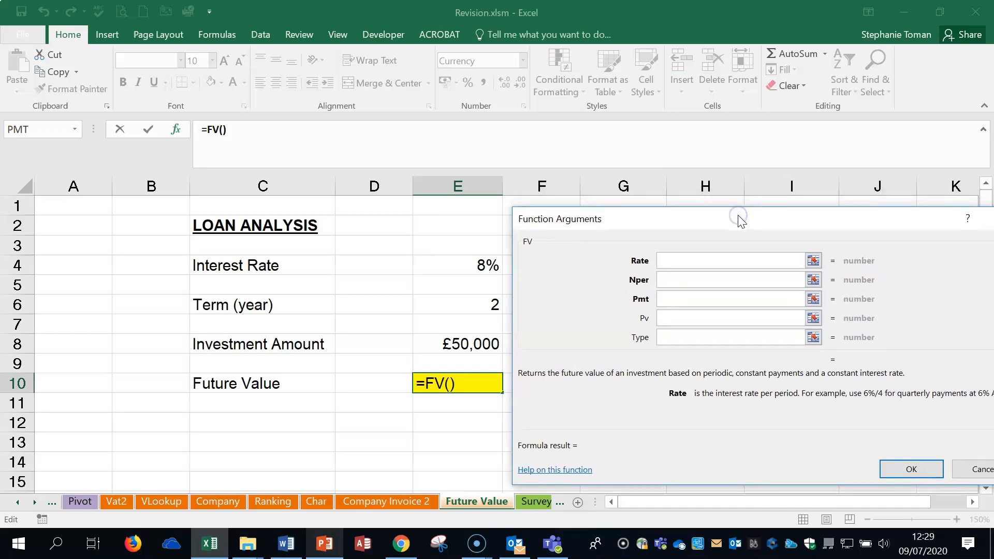
# Set the FV function's Rate argument to E4 and its Nper argument to E6
pyautogui.click(660, 260)
pyautogui.click(487, 265)
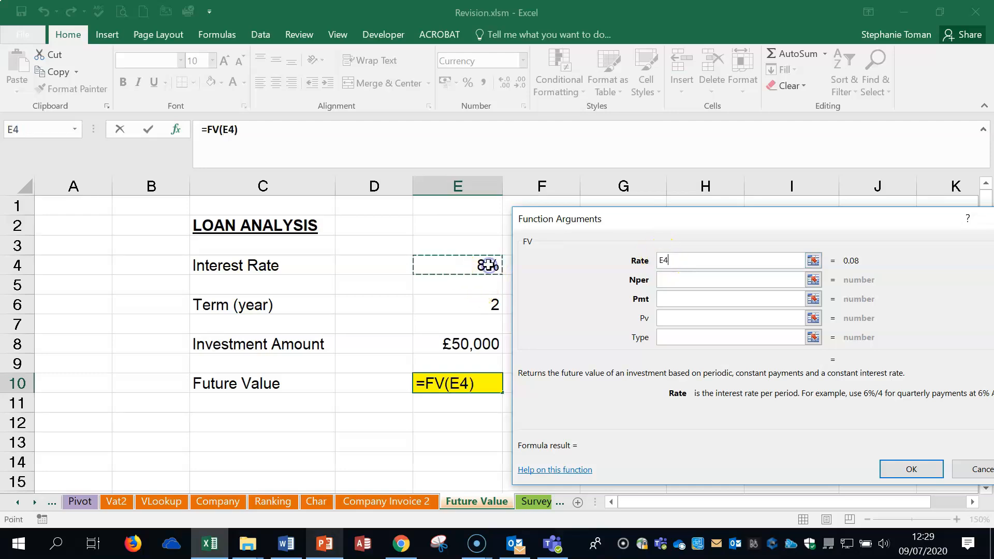
pyautogui.click(674, 282)
pyautogui.click(474, 306)
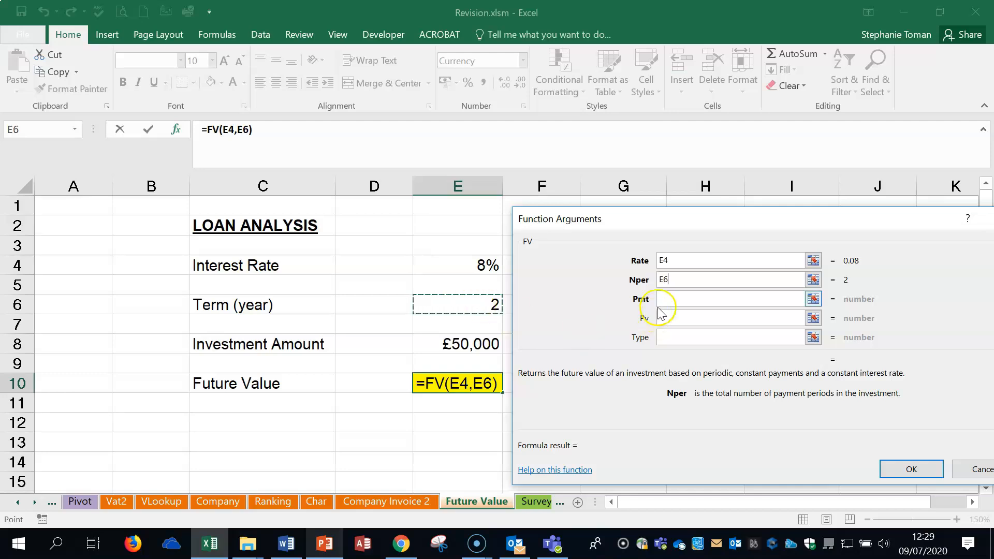
# Review the descriptions of the FV function's Pmt, Pv, Nper and Rate arguments
pyautogui.click(672, 298)
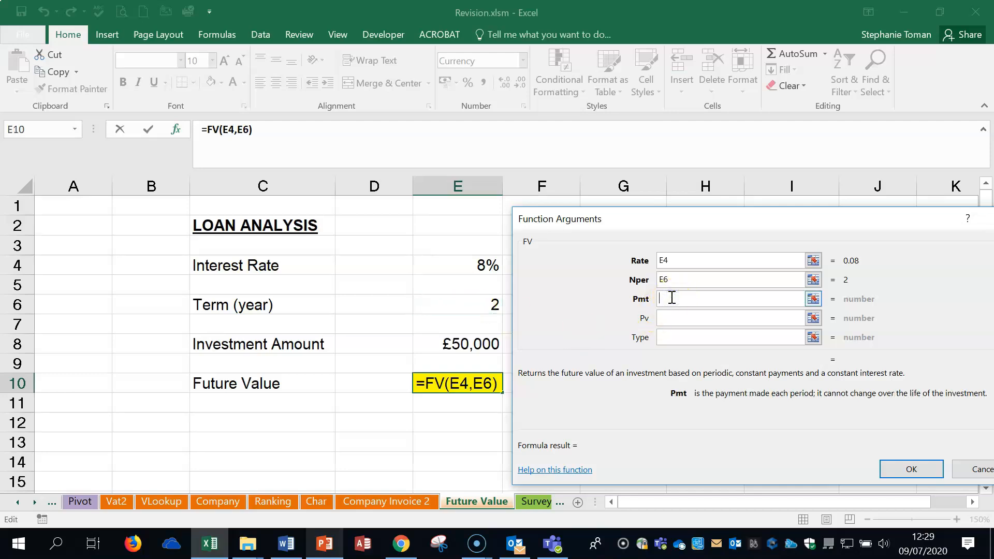
pyautogui.click(668, 318)
pyautogui.click(683, 303)
pyautogui.click(683, 280)
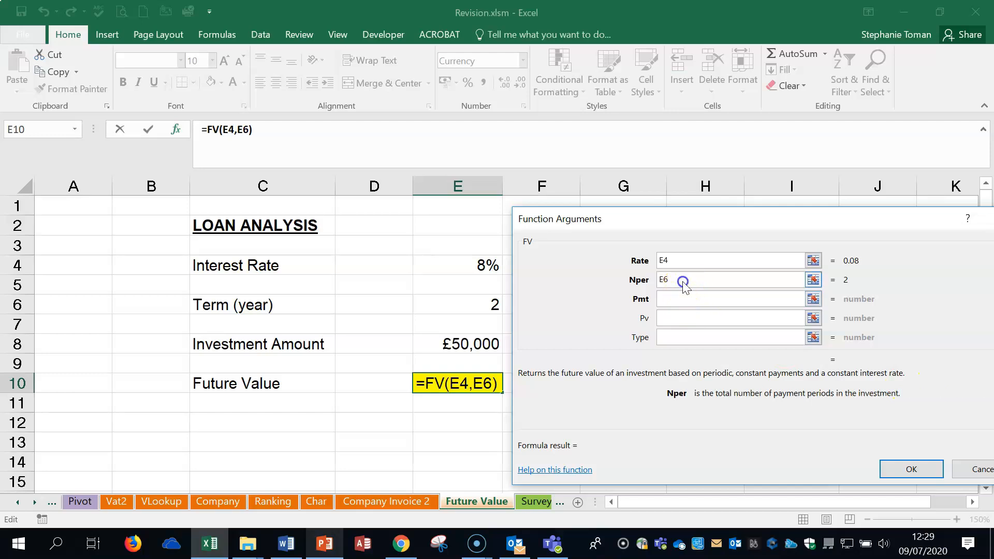
pyautogui.click(683, 259)
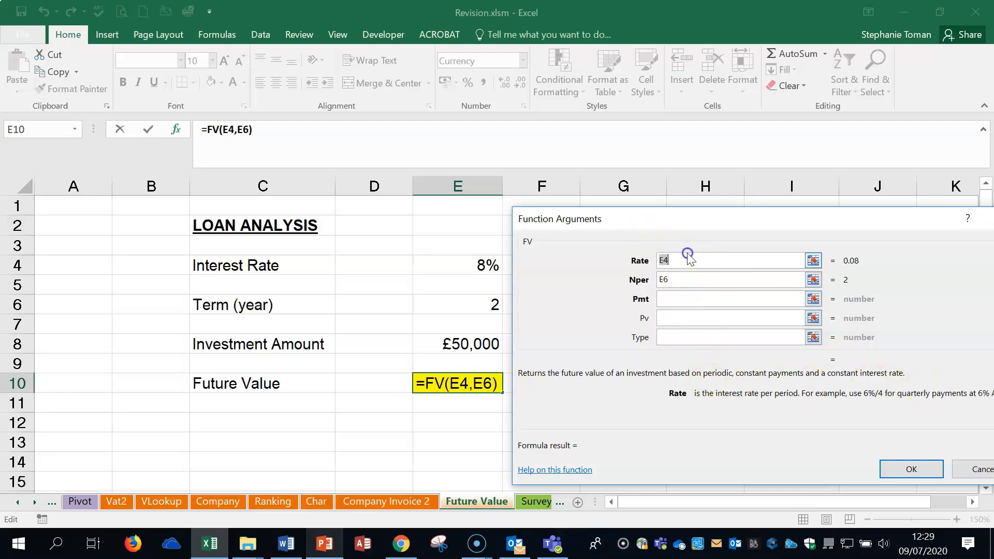
pyautogui.click(677, 300)
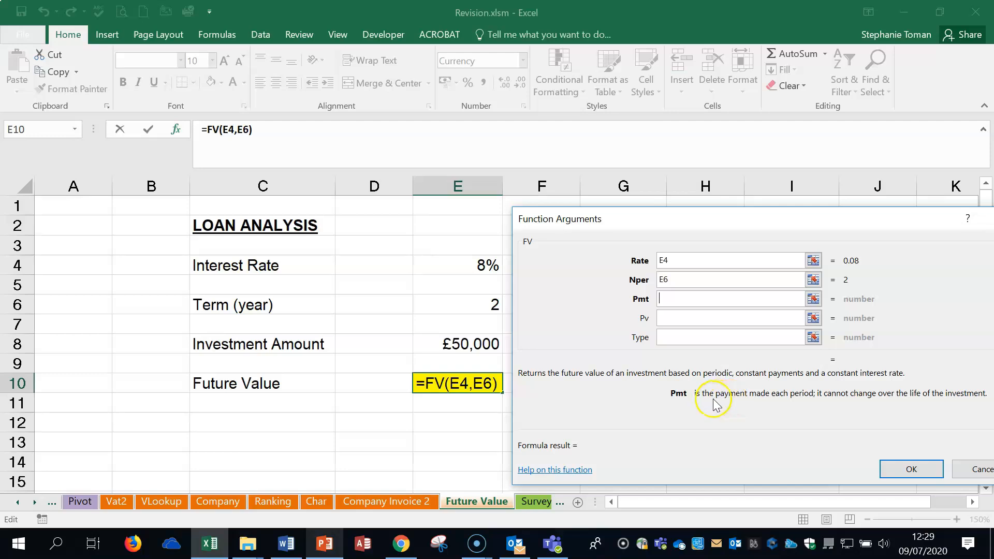
# Try the negative investment amount, -E8, as the FV function's Pv argument and clear it again
pyautogui.click(668, 318)
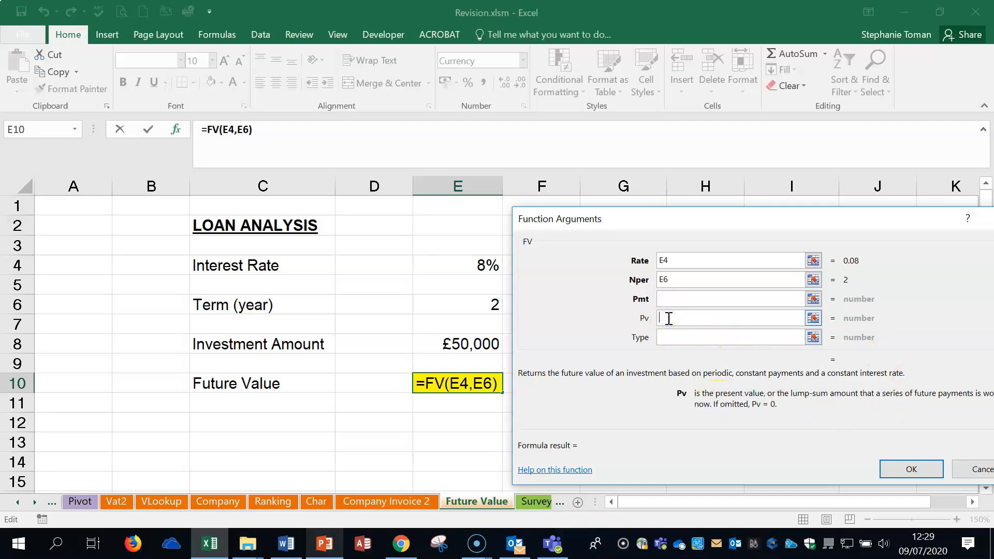
pyautogui.write('-')
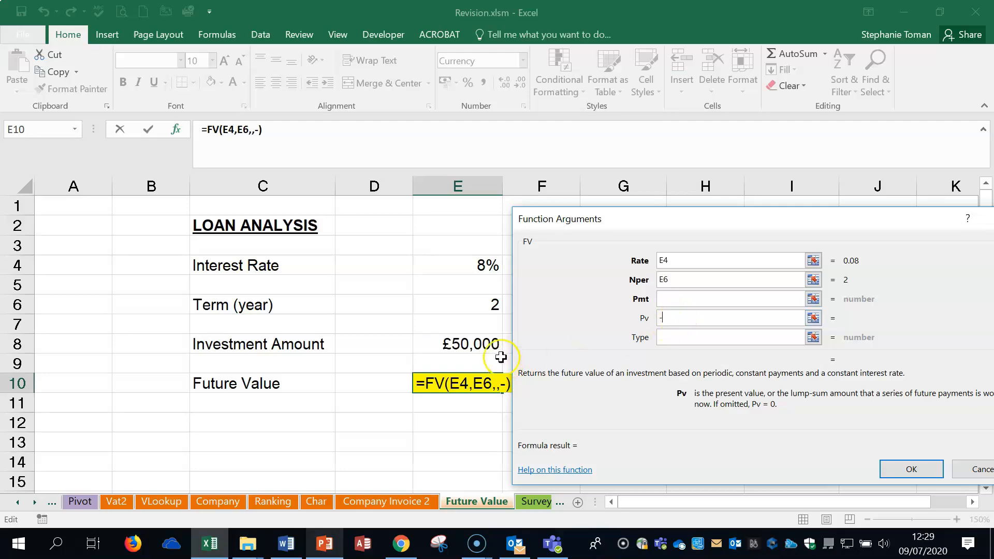
pyautogui.click(463, 347)
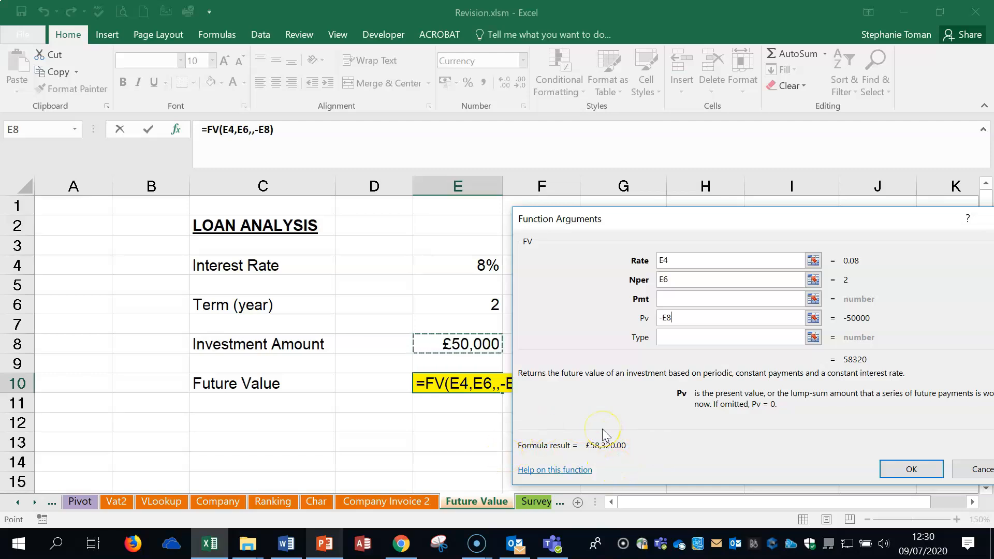
pyautogui.moveTo(638, 317); pyautogui.dragTo(754, 331)
pyautogui.press('Delete')
# Enter the negative investment amount, -E8, as the FV function's Pmt argument
pyautogui.click(671, 299)
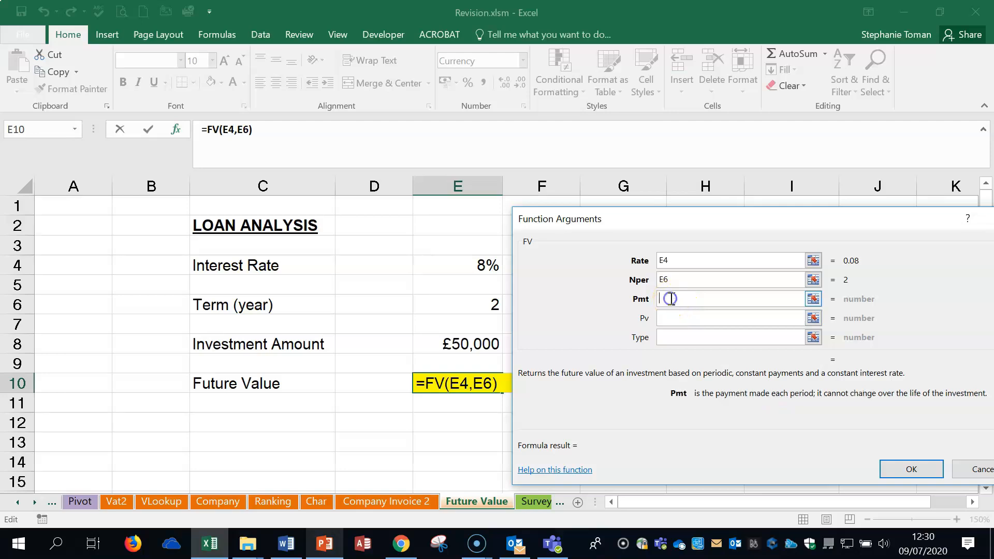
pyautogui.write('-')
pyautogui.click(447, 343)
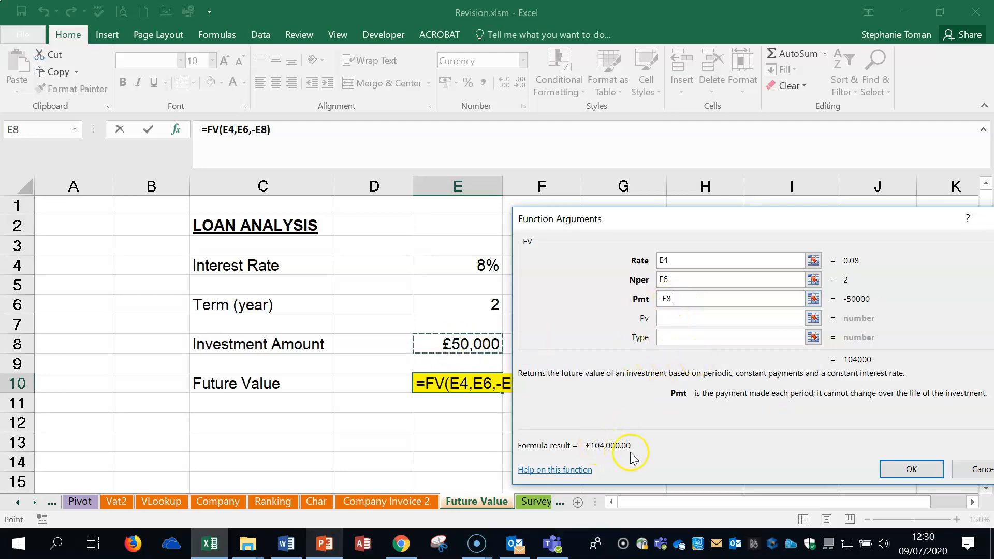
# Move the -E8 entry from the Pmt argument to Pv and complete the FV function in E10
pyautogui.click(678, 303)
pyautogui.moveTo(678, 303); pyautogui.dragTo(660, 301)
pyautogui.rightClick(664, 299)
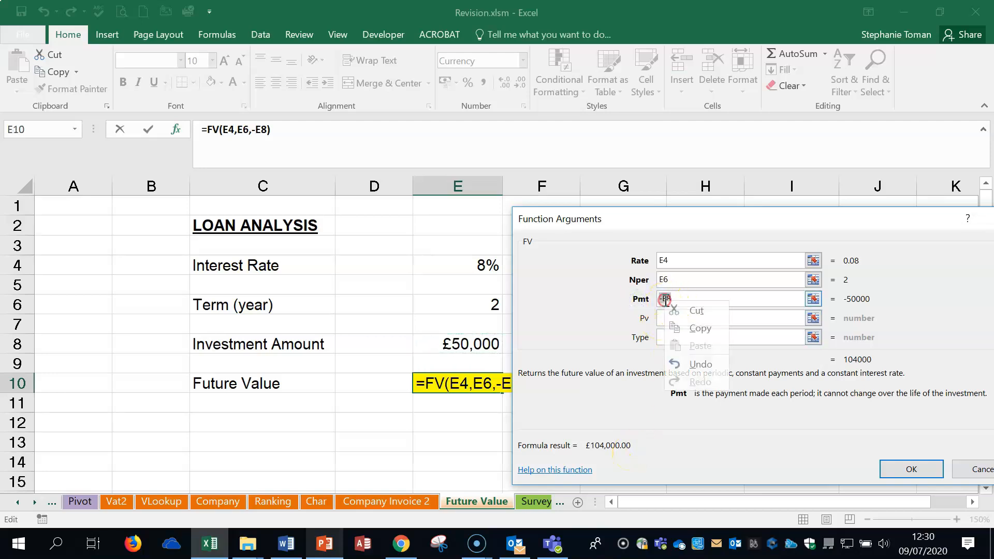
pyautogui.click(696, 311)
pyautogui.rightClick(666, 317)
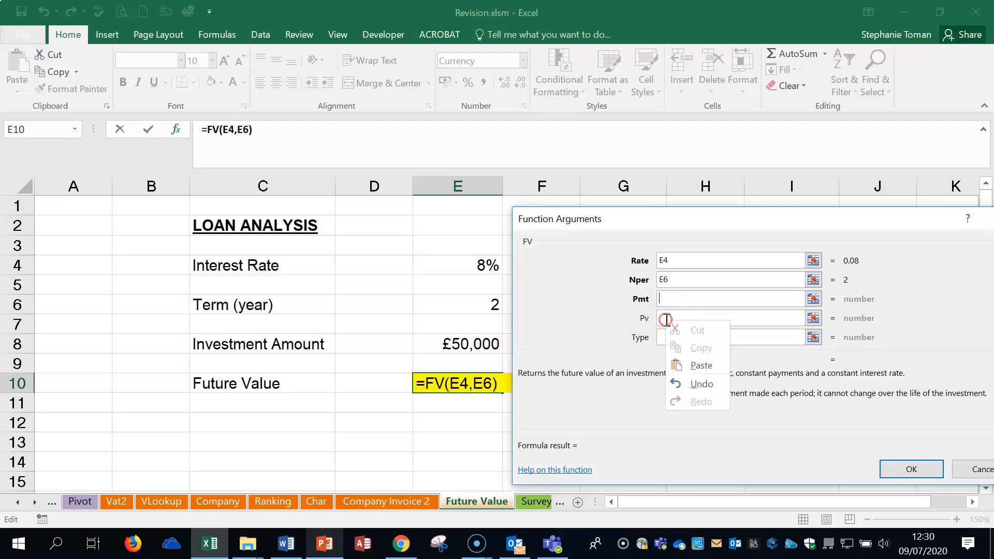
pyautogui.click(702, 365)
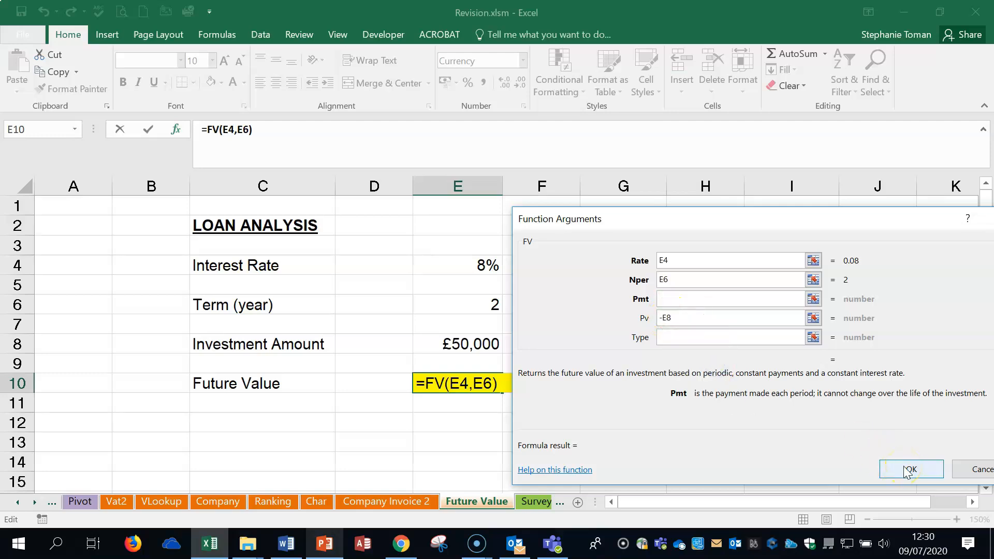
pyautogui.click(662, 317)
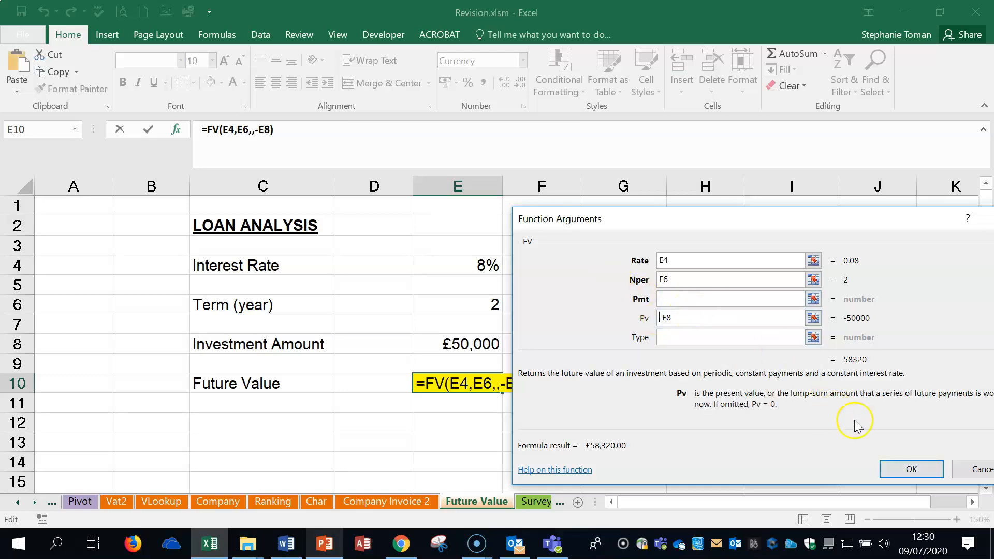
pyautogui.click(912, 469)
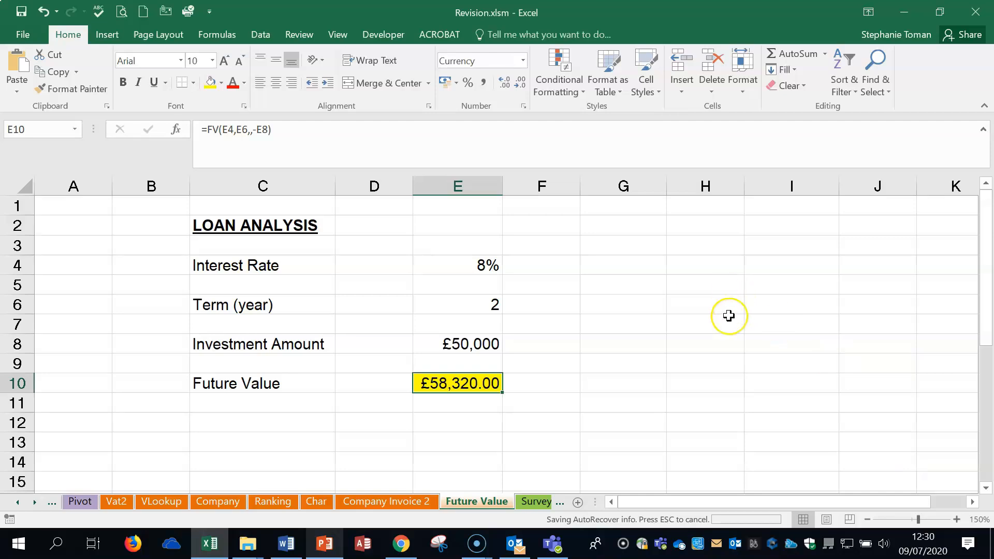
pyautogui.click(671, 306)
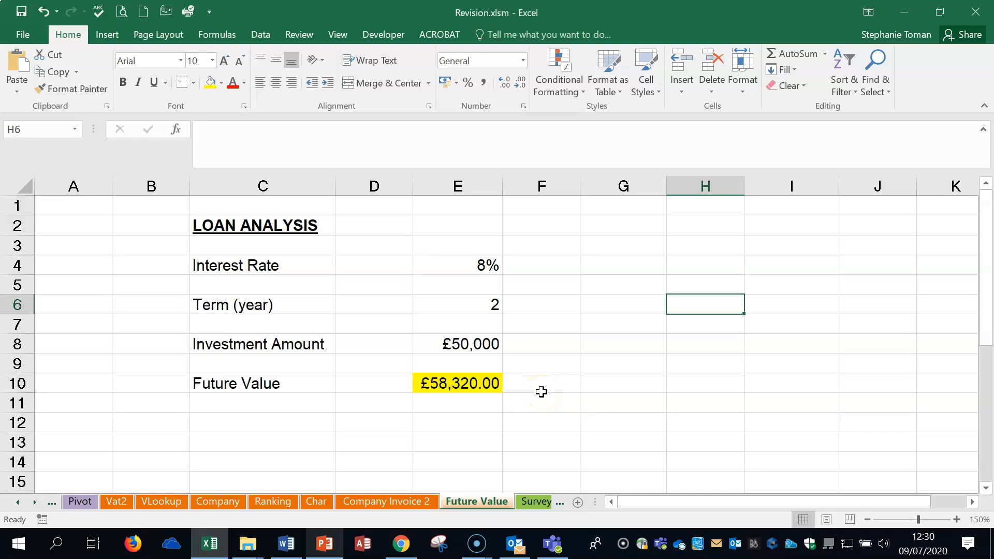
# Open the Survey worksheet, read question Q36 in the Word document, and return to the workbook
pyautogui.click(533, 501)
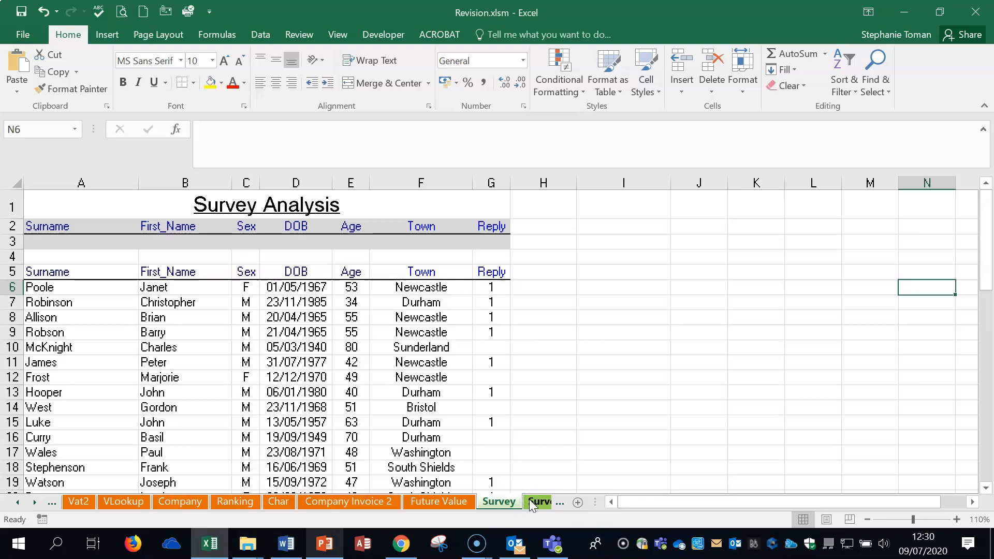
pyautogui.click(286, 544)
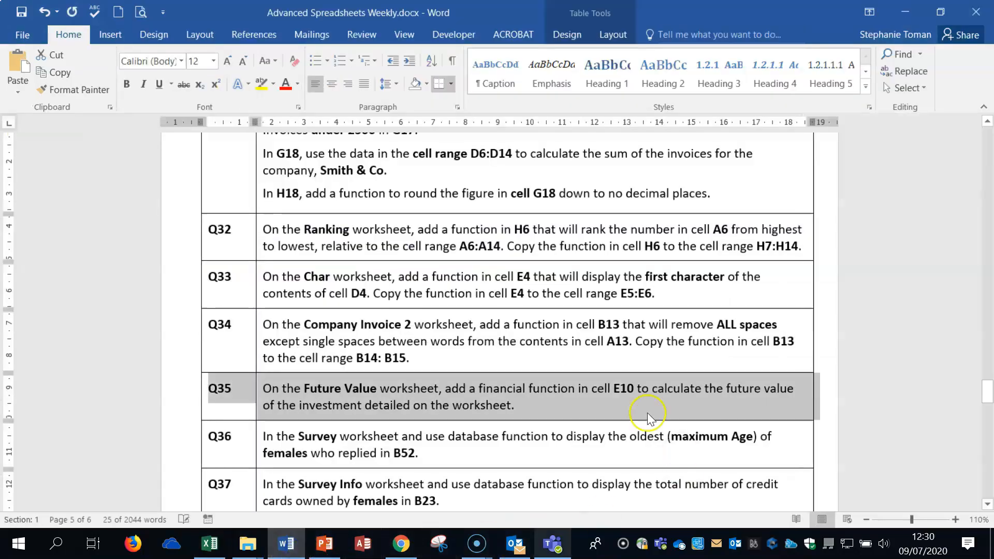
pyautogui.click(179, 451)
pyautogui.scroll(-1, 666, 324)
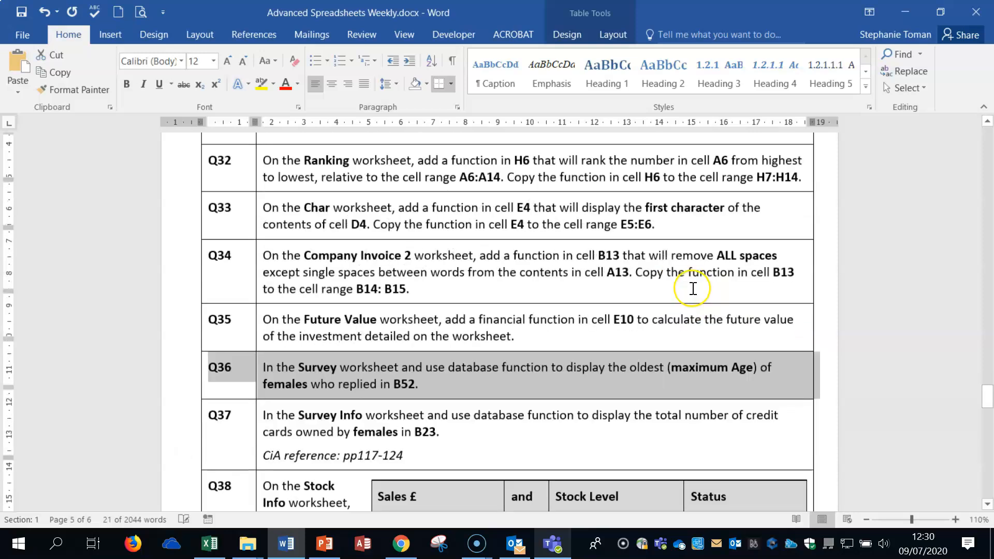
pyautogui.scroll(-2, 692, 289)
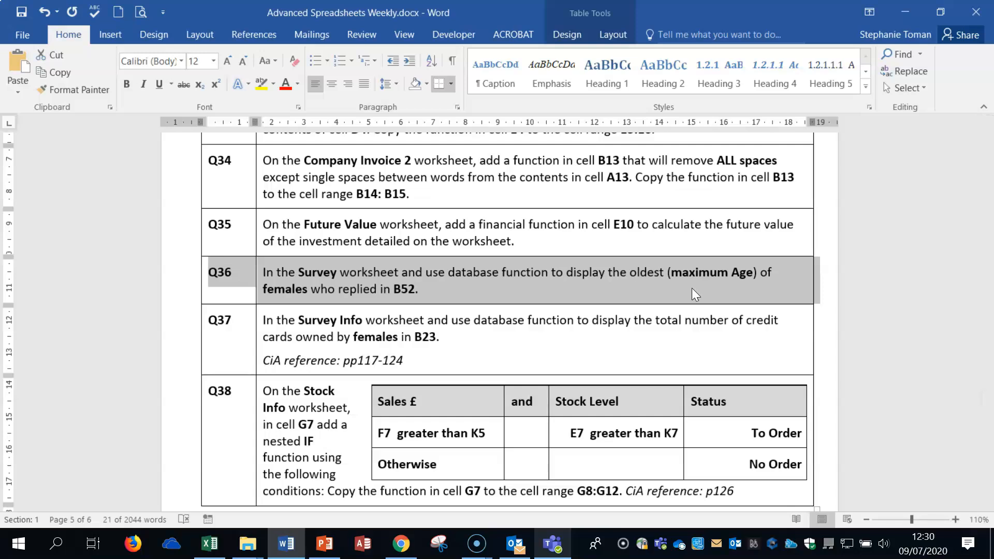
pyautogui.click(905, 12)
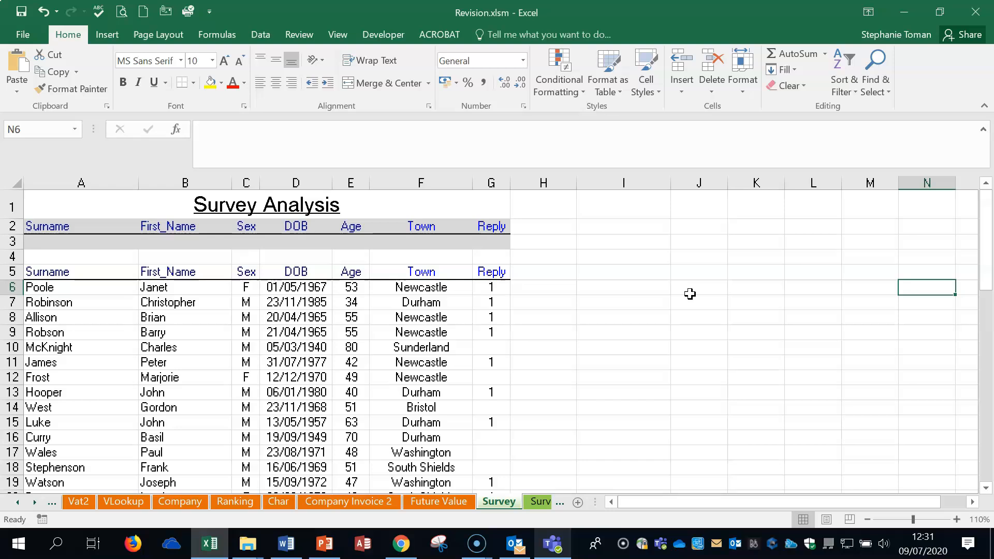
# Fill in the criteria row with F under Sex in C3 and 1 under Reply in G3
pyautogui.click(244, 242)
pyautogui.write('F')
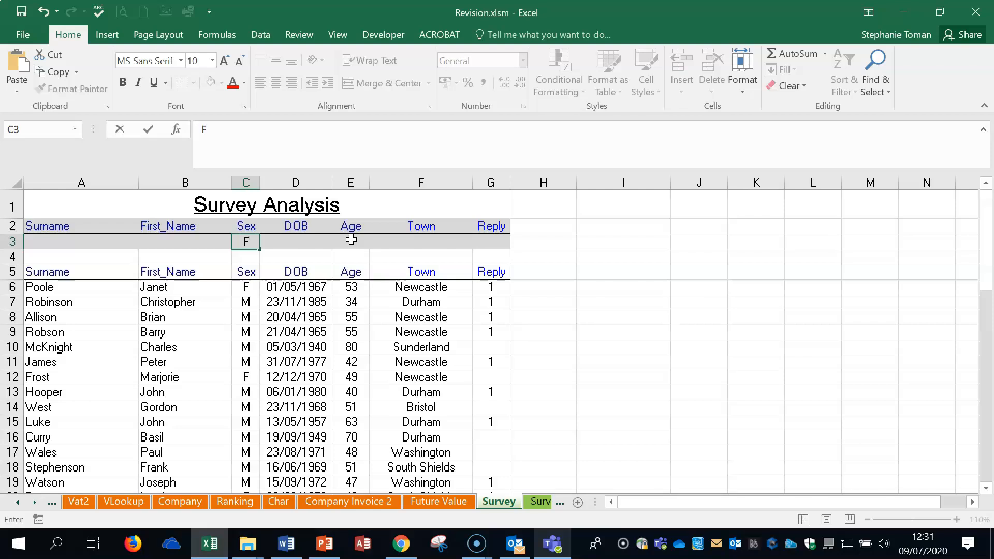
pyautogui.click(492, 242)
pyautogui.write('1')
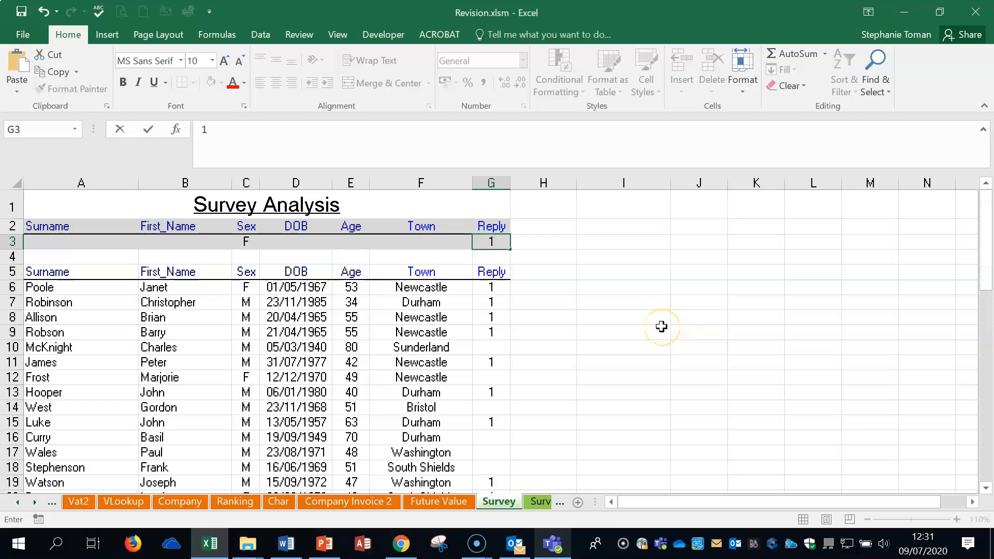
# Start a DMAX function in B52 and open its Function Arguments dialog
pyautogui.scroll(-12, 661, 326)
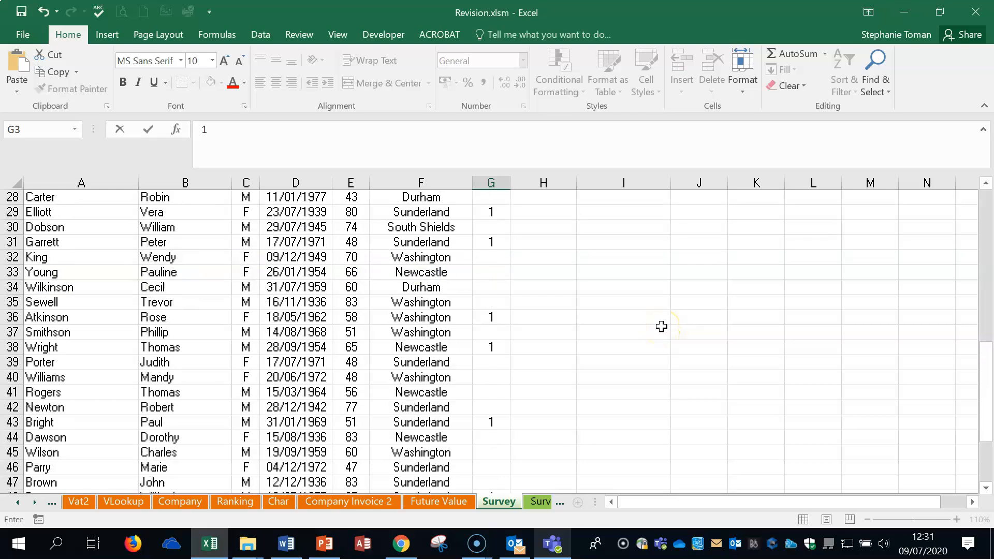
pyautogui.click(190, 432)
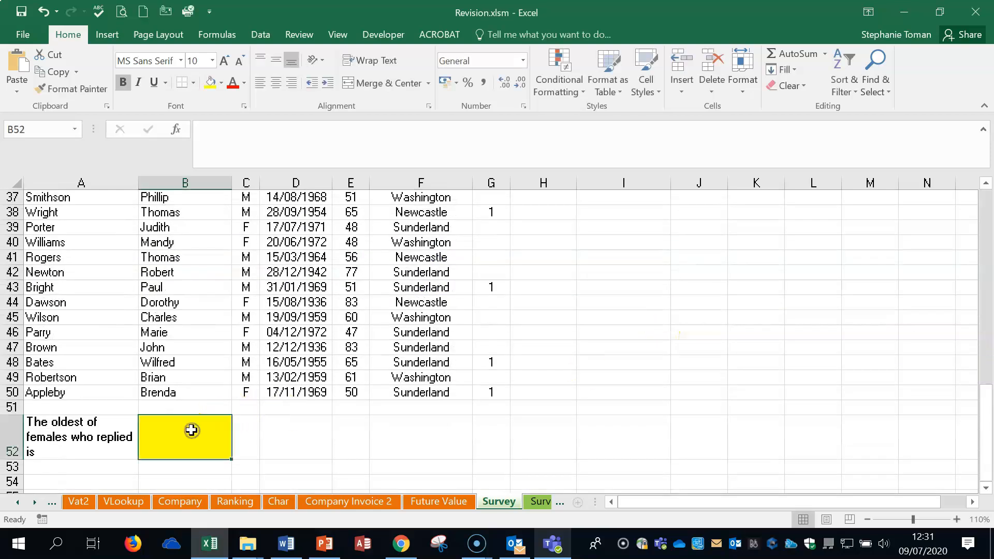
pyautogui.write('=')
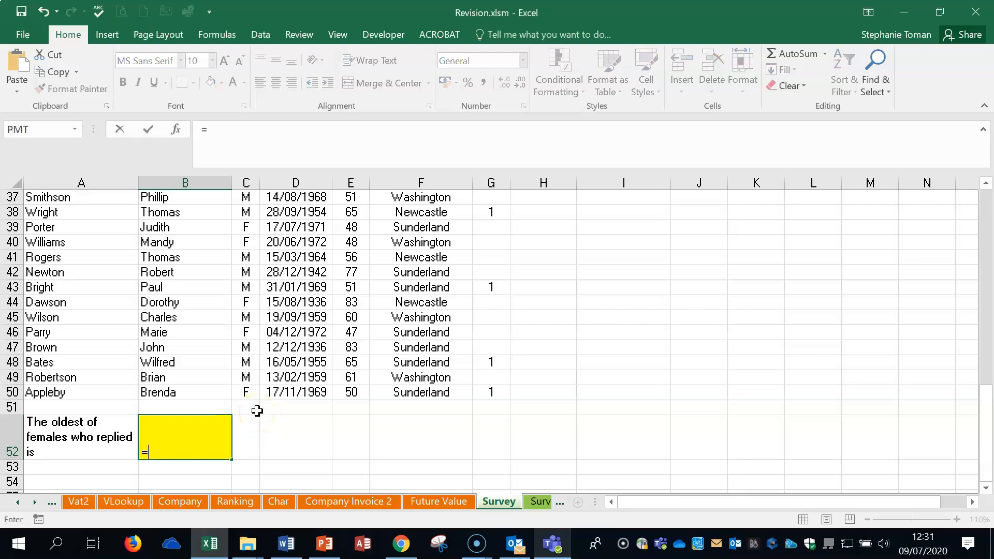
pyautogui.write('da')
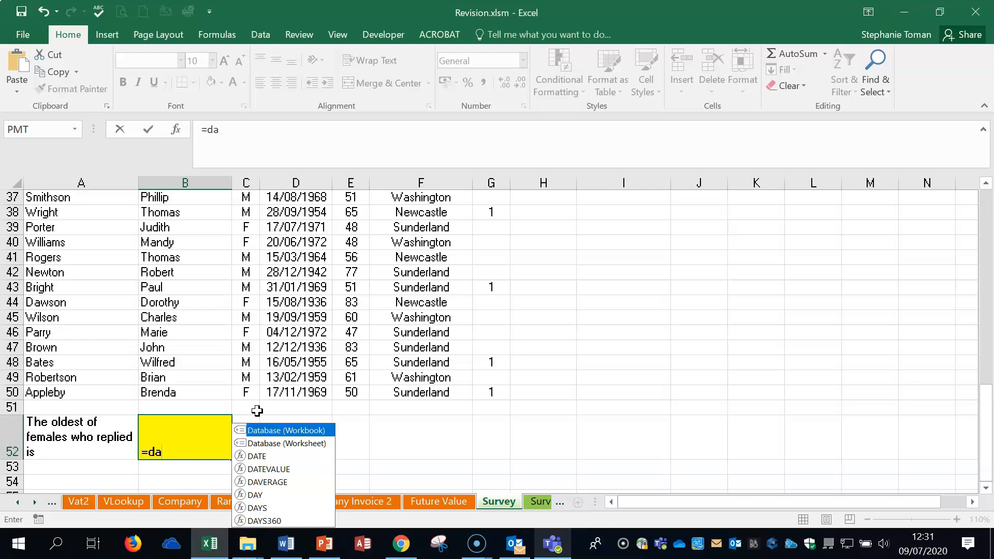
pyautogui.press('BackSpace')
pyautogui.write('ma')
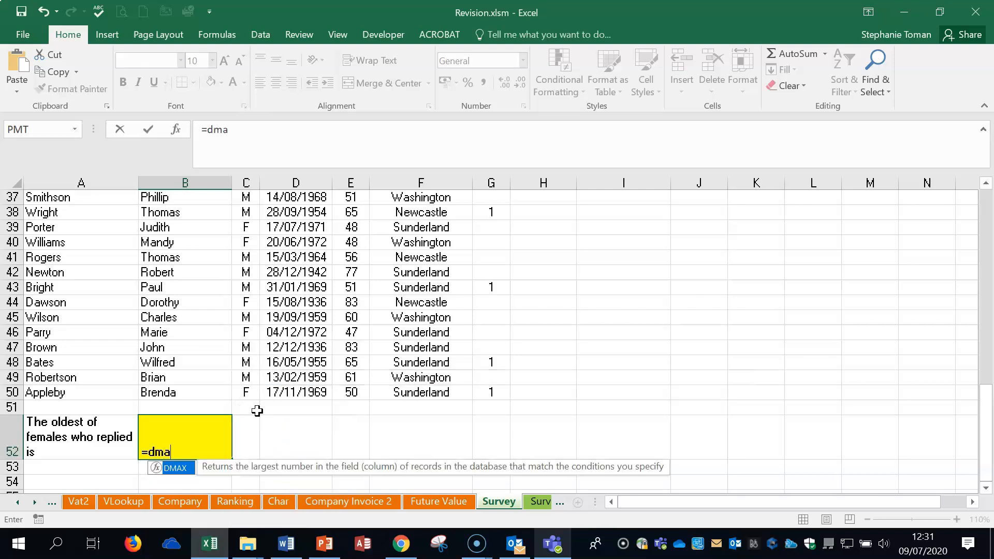
pyautogui.doubleClick(170, 468)
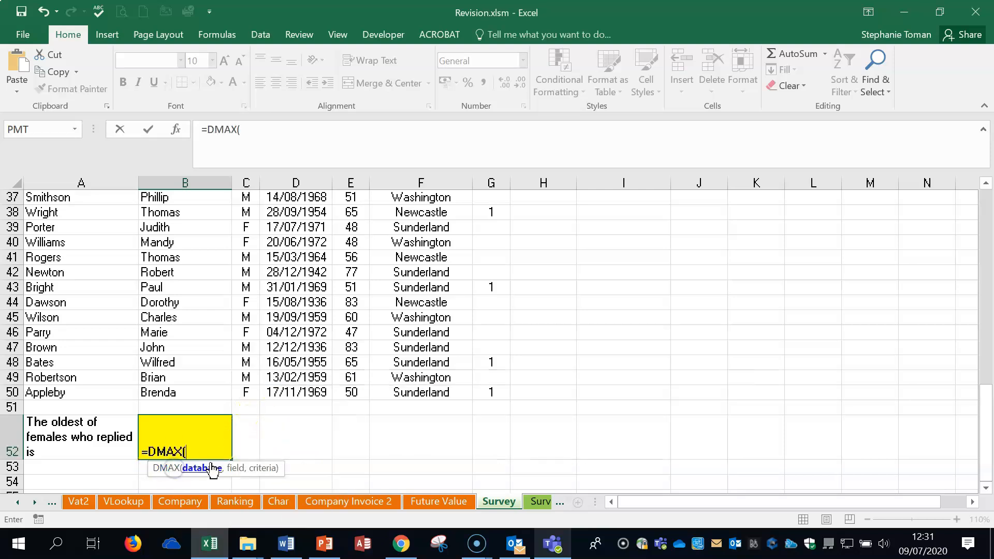
pyautogui.click(177, 130)
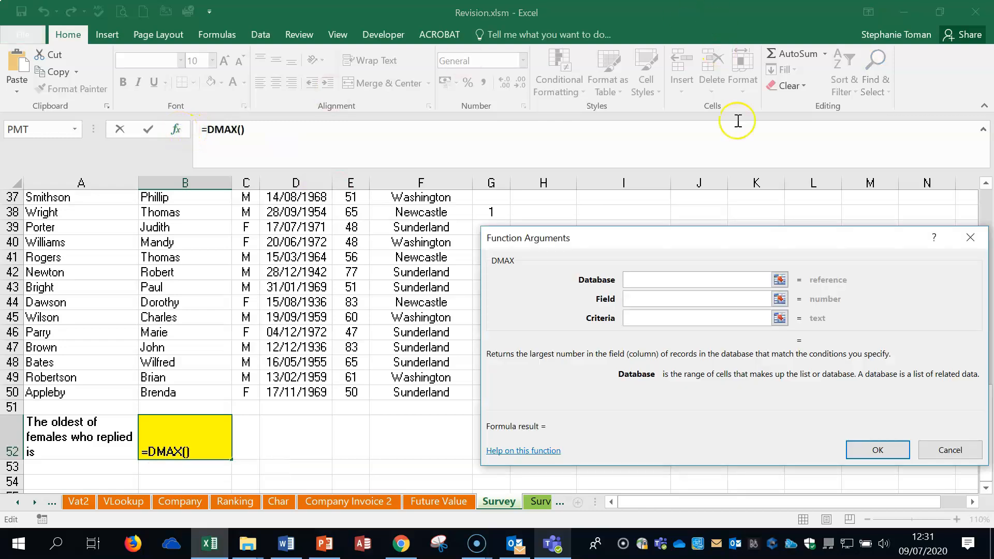
# Set the DMAX function's Database argument to the survey list, named Database, and its Field argument to the Age heading in E5
pyautogui.scroll(7, 309, 297)
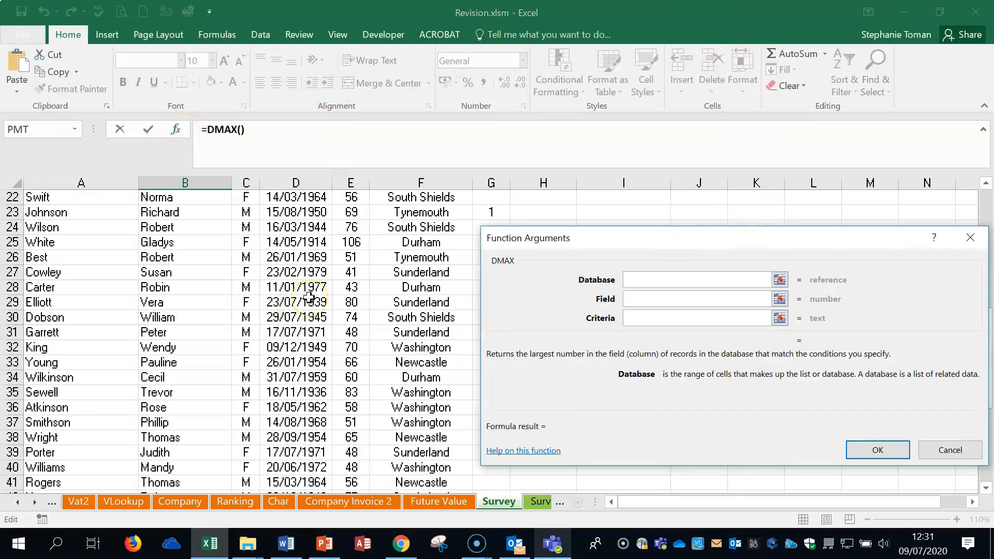
pyautogui.scroll(4, 309, 296)
pyautogui.moveTo(104, 212); pyautogui.dragTo(498, 409)
pyautogui.click(645, 299)
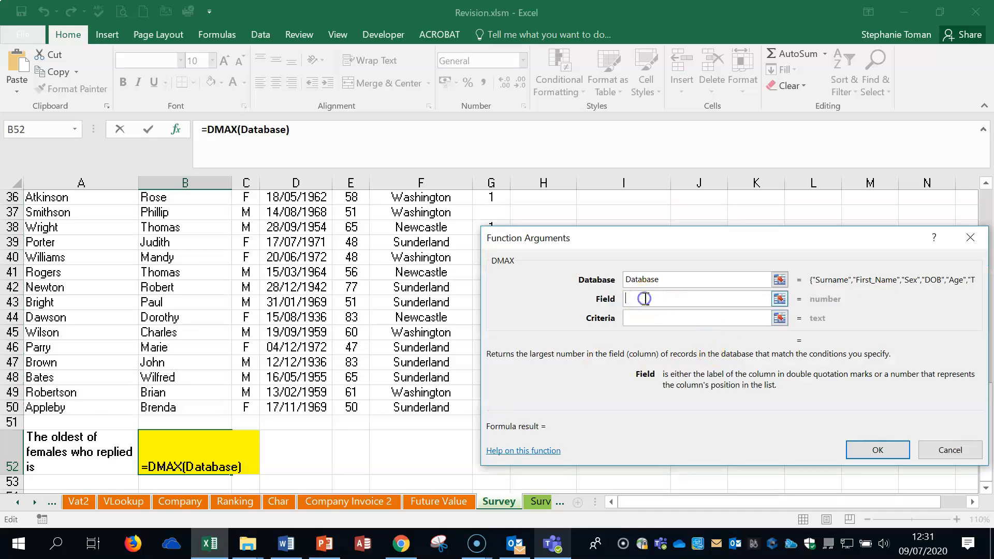
pyautogui.scroll(12, 409, 327)
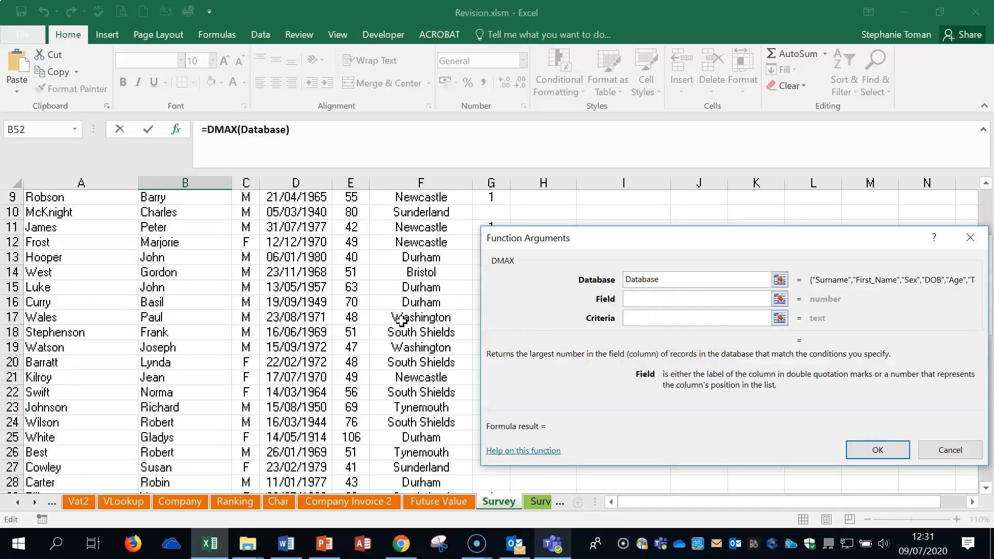
pyautogui.click(349, 270)
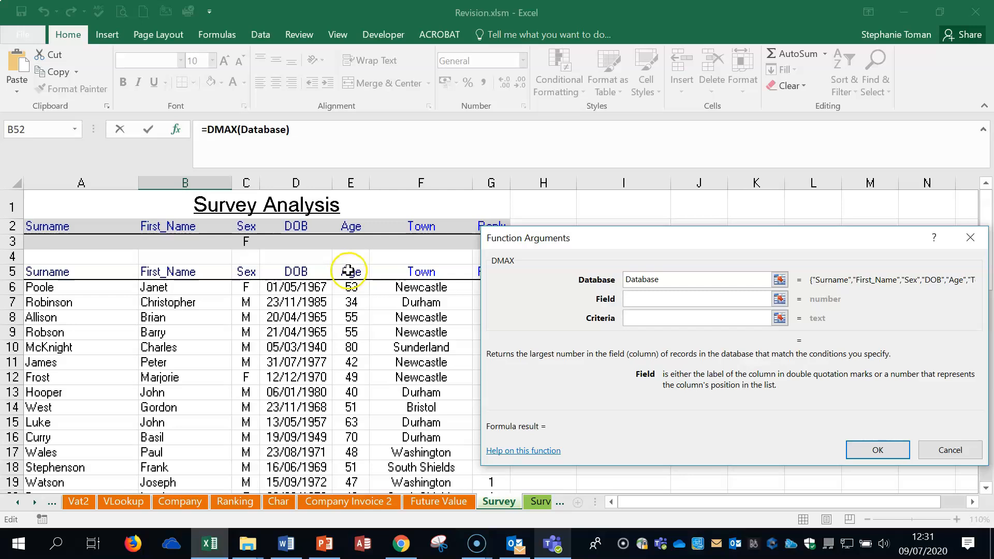
# Place the dialog clear of the survey columns and set the DMAX function's Criteria argument to A2:G3
pyautogui.moveTo(641, 234); pyautogui.dragTo(711, 259)
pyautogui.click(696, 342)
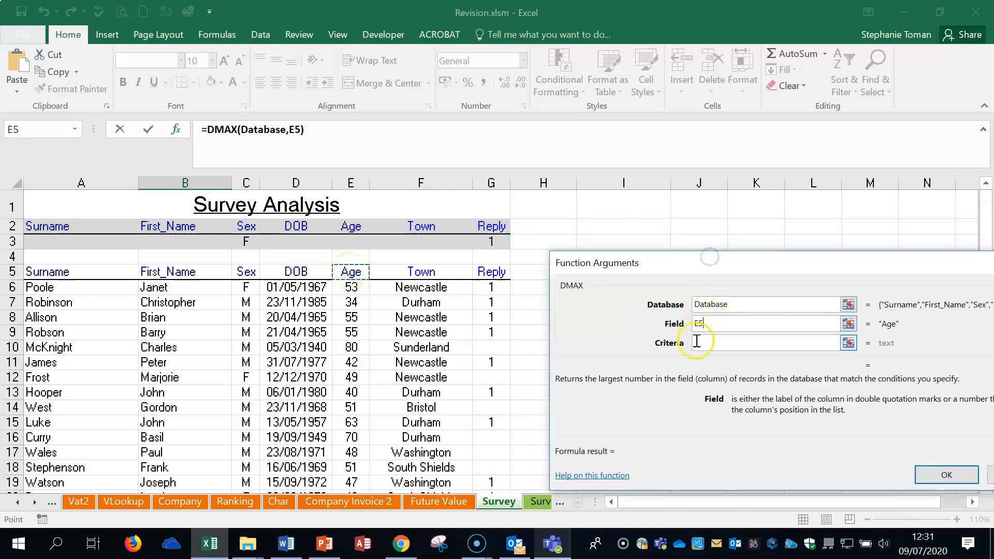
pyautogui.click(61, 223)
pyautogui.moveTo(60, 223); pyautogui.dragTo(491, 242)
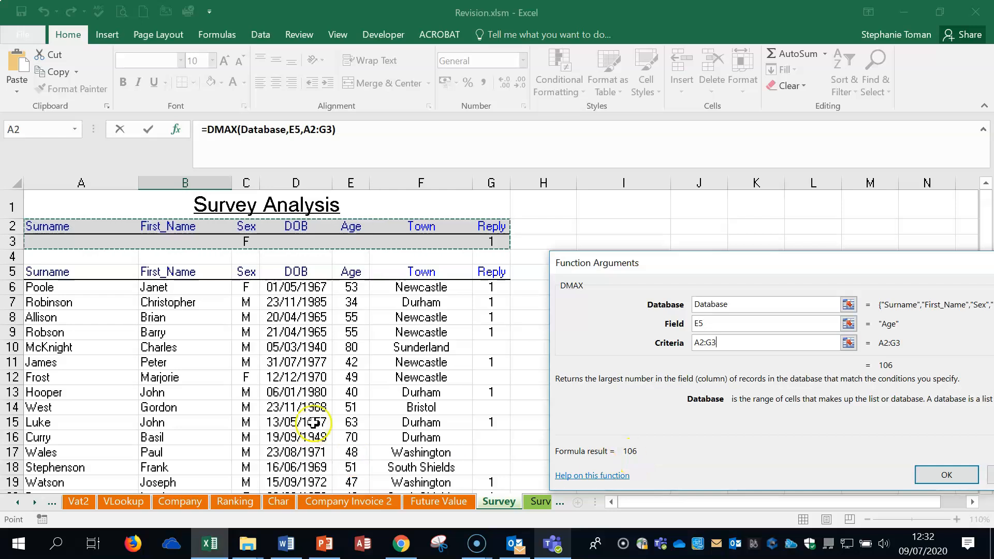
# Confirm the DMAX function's arguments to complete the formula in B52
pyautogui.scroll(-6, 409, 406)
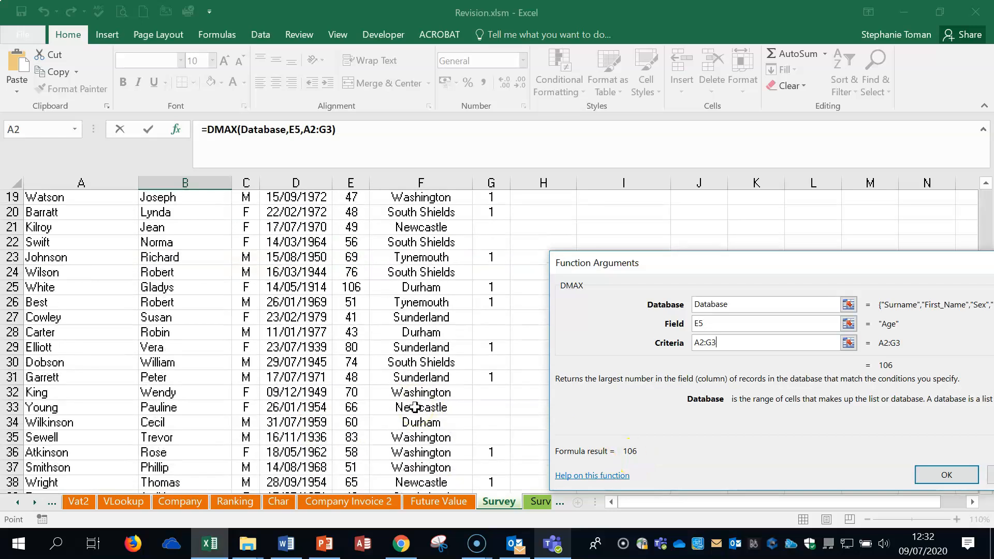
pyautogui.click(947, 473)
pyautogui.click(693, 346)
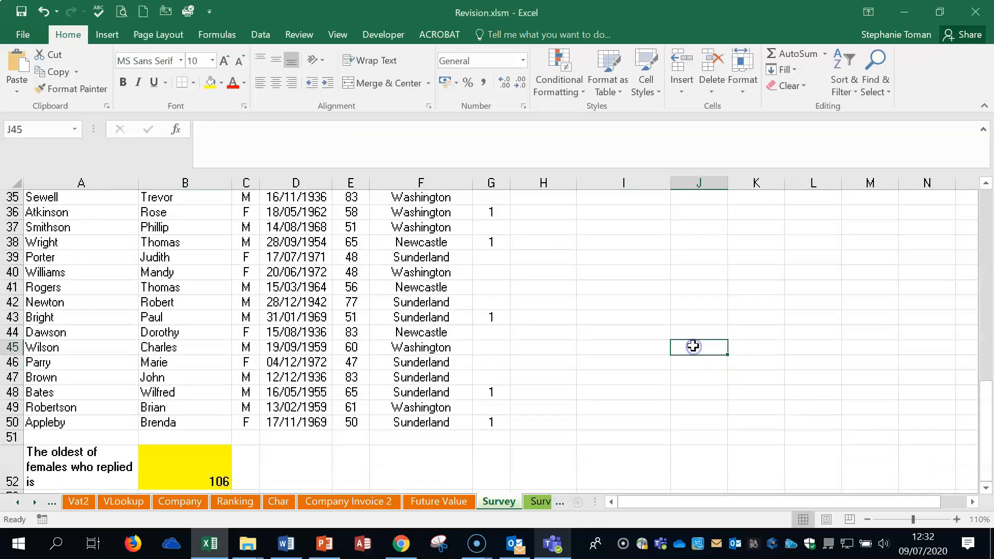
# Switch to the Word task document and select the Q37 row to read its instructions
pyautogui.click(19, 541)
pyautogui.click(286, 543)
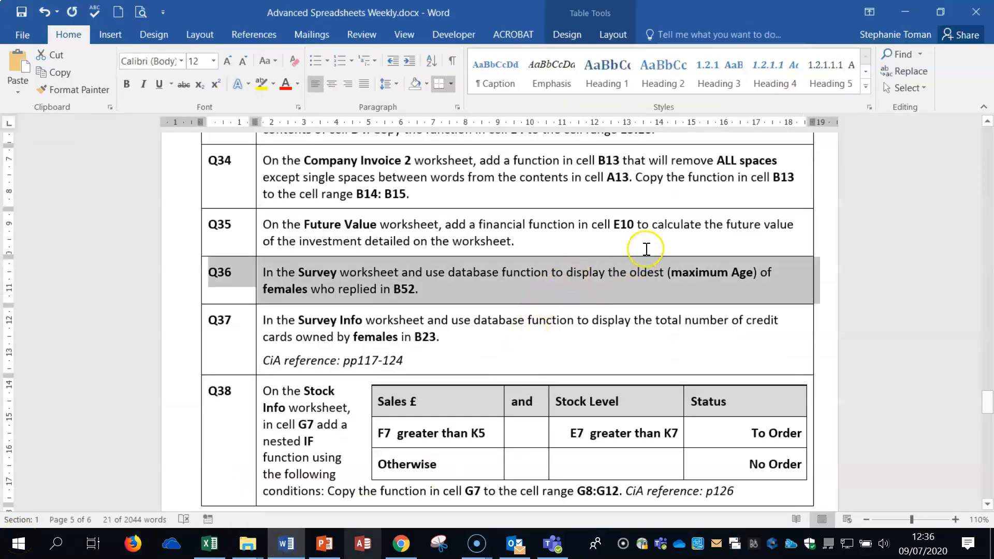
pyautogui.click(180, 350)
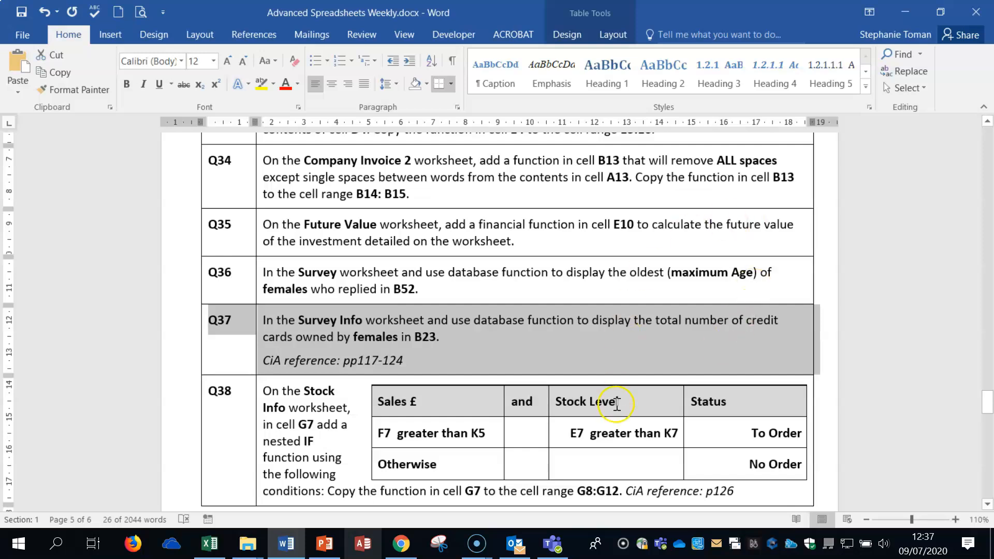
# Return to Excel, open the Survey Info worksheet and enter F under Sex in the criteria row, cell C3
pyautogui.click(311, 553)
pyautogui.click(210, 544)
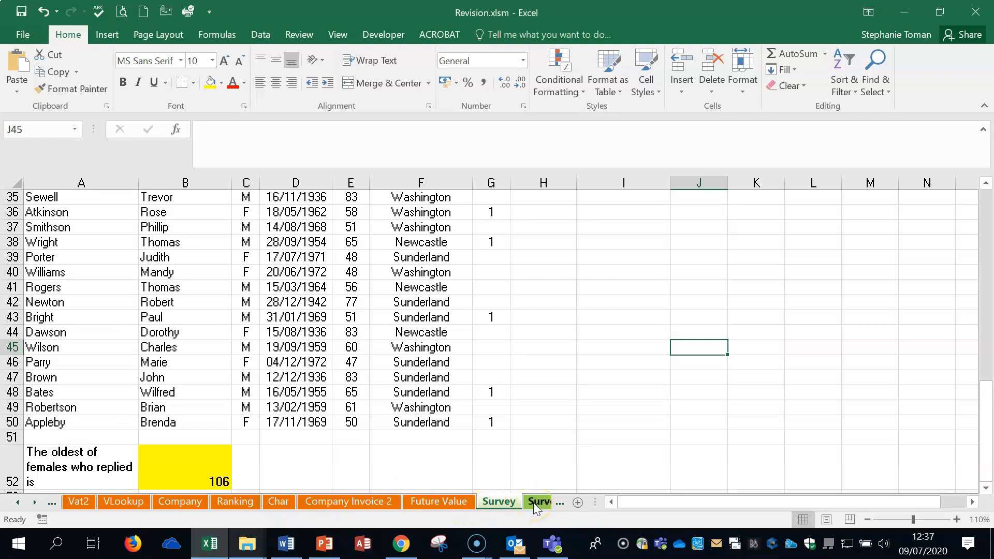
pyautogui.click(534, 502)
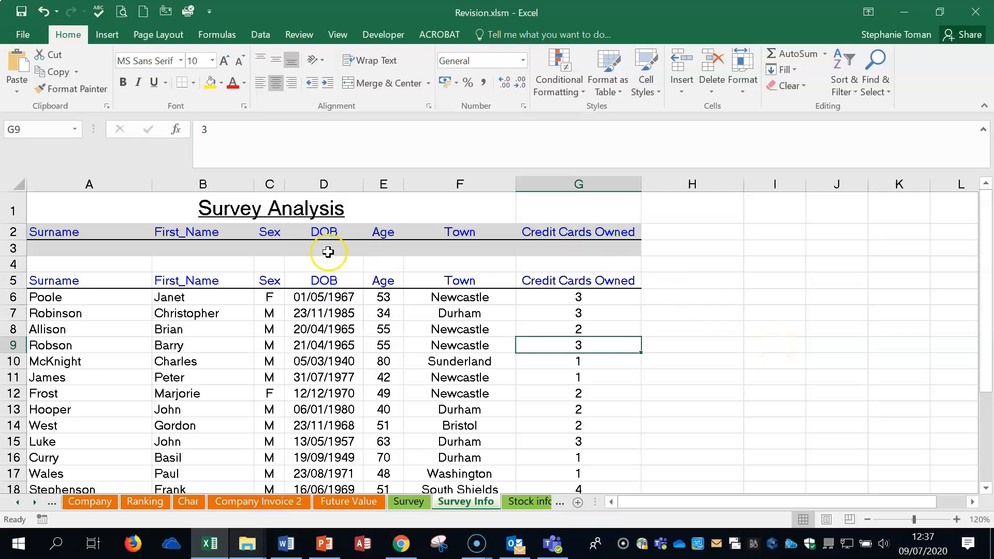
pyautogui.click(267, 246)
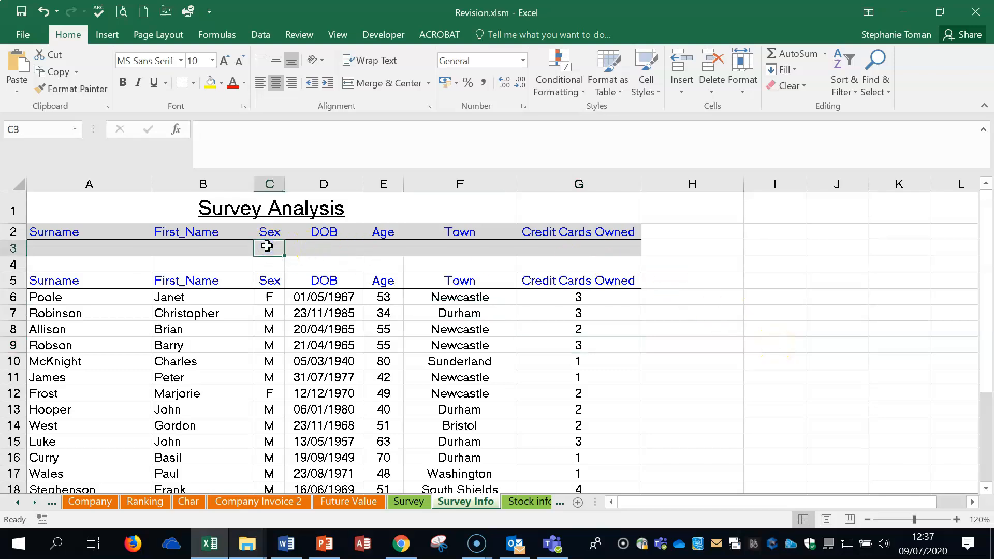
pyautogui.write('F')
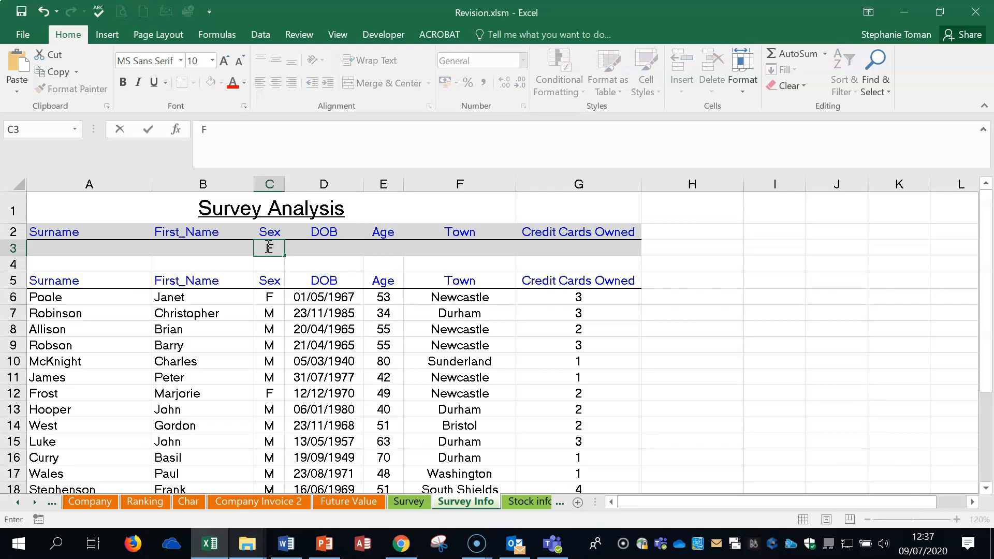
pyautogui.click(600, 253)
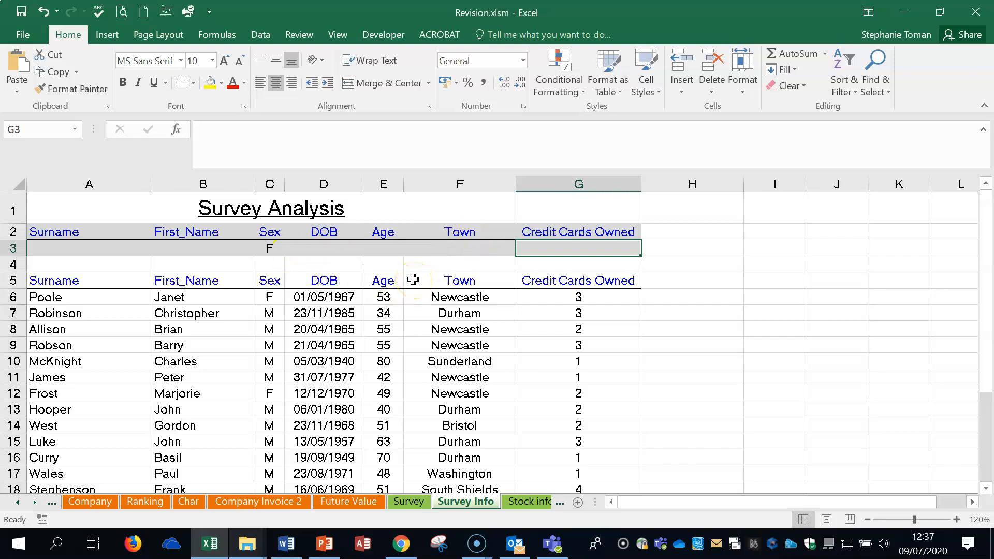
# Start a DSUM function in B23, the answer cell for the credit cards owned by females
pyautogui.scroll(-4, 696, 381)
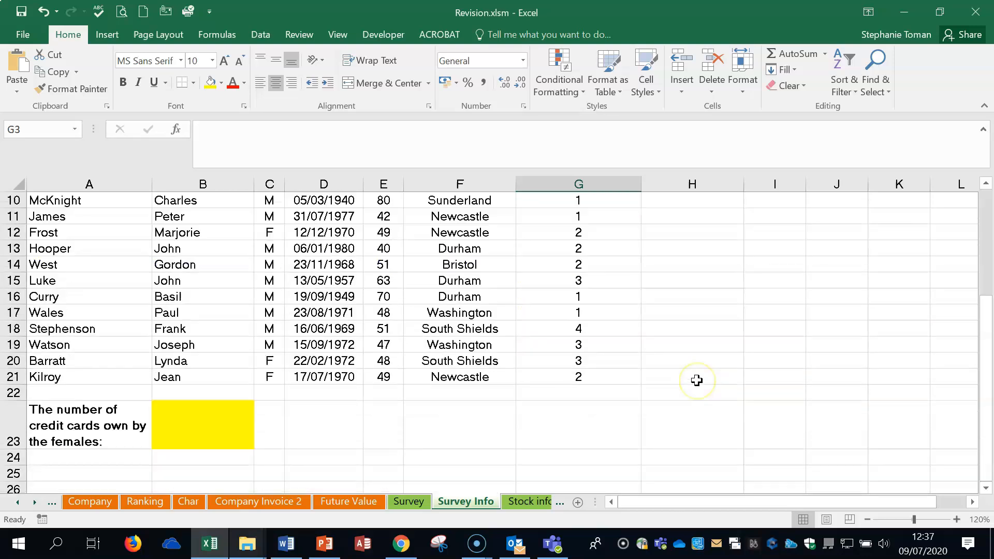
pyautogui.scroll(-1, 696, 381)
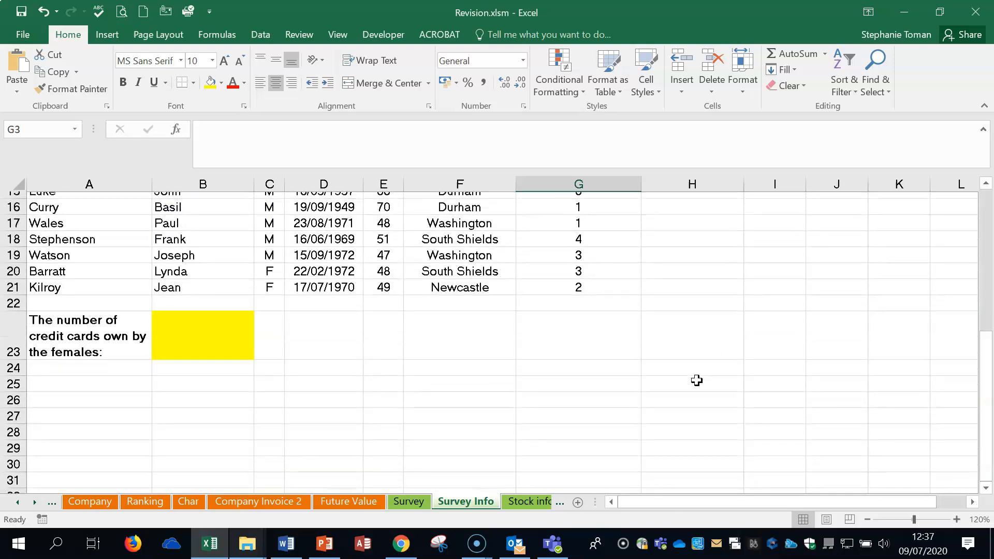
pyautogui.click(215, 332)
pyautogui.write('=')
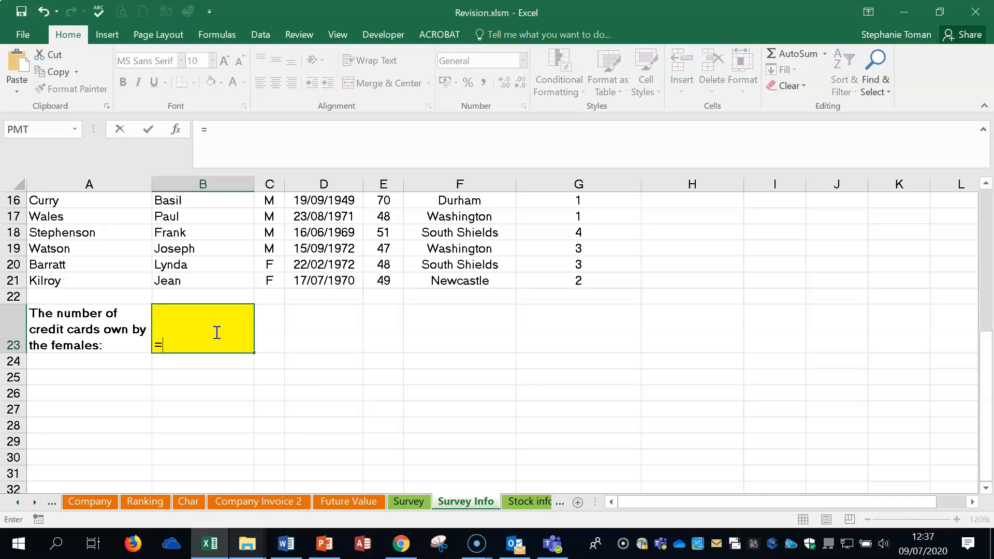
pyautogui.write('ds')
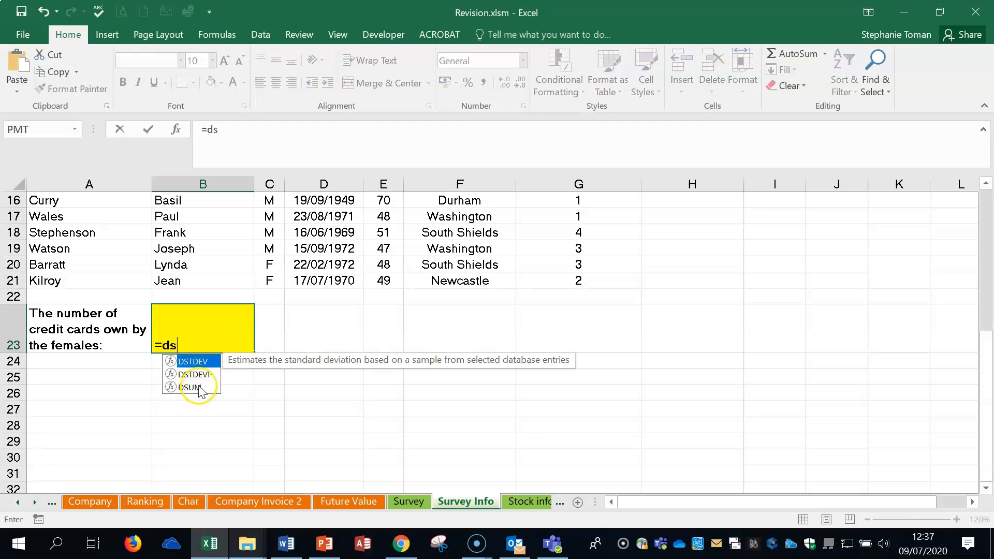
pyautogui.doubleClick(190, 388)
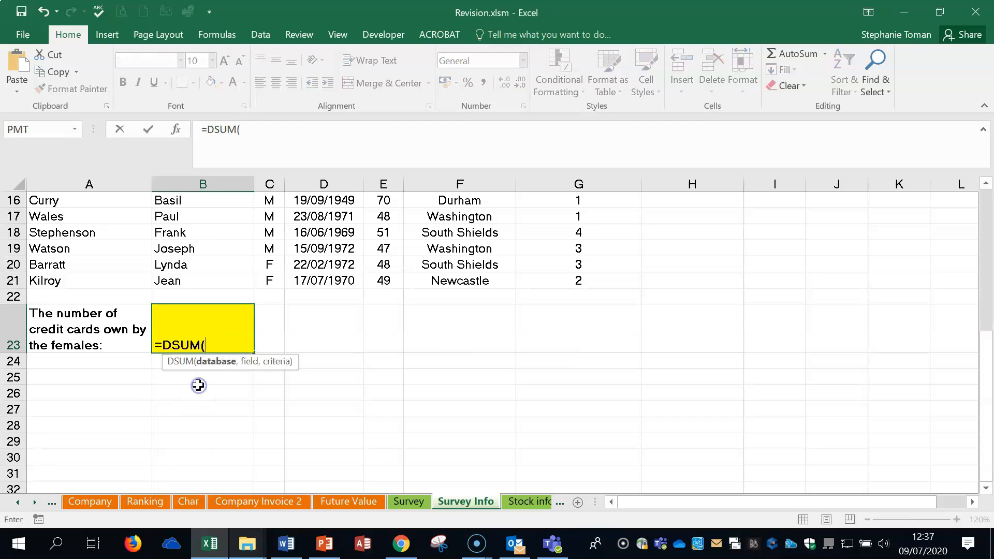
# Set the DSUM function's database to A5:G21 and its field to the Credit Cards Owned heading in G5
pyautogui.scroll(5, 302, 367)
pyautogui.moveTo(80, 274); pyautogui.dragTo(607, 409)
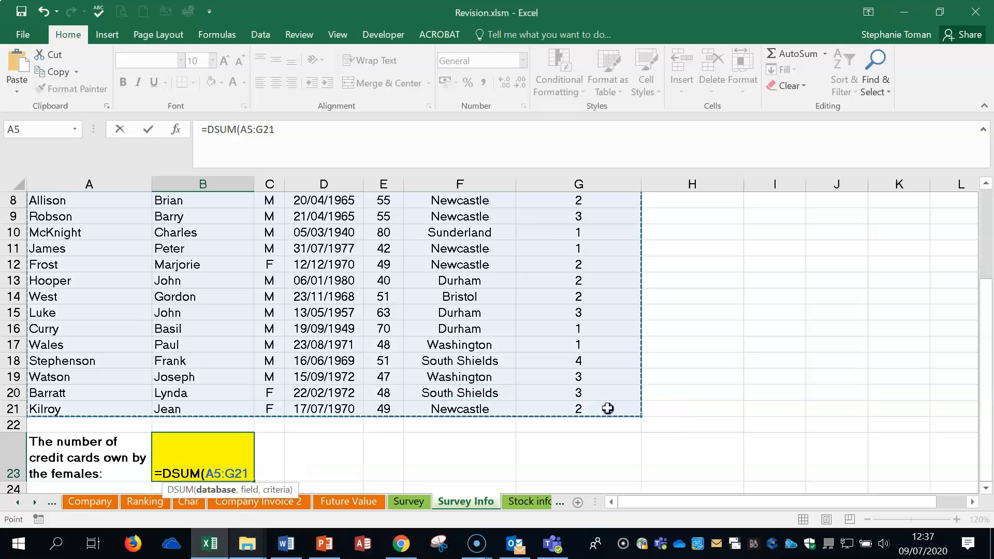
pyautogui.write(',')
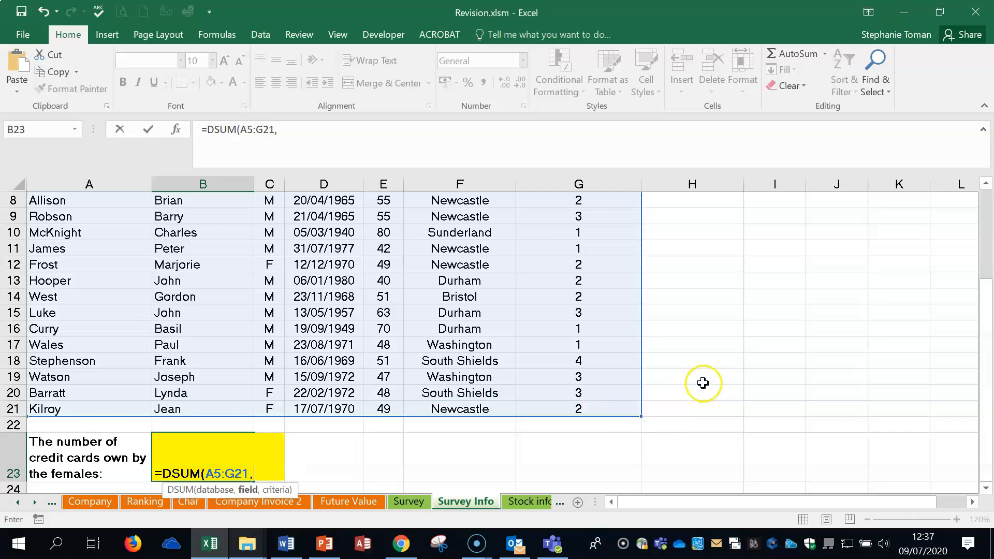
pyautogui.scroll(3, 701, 381)
pyautogui.click(607, 282)
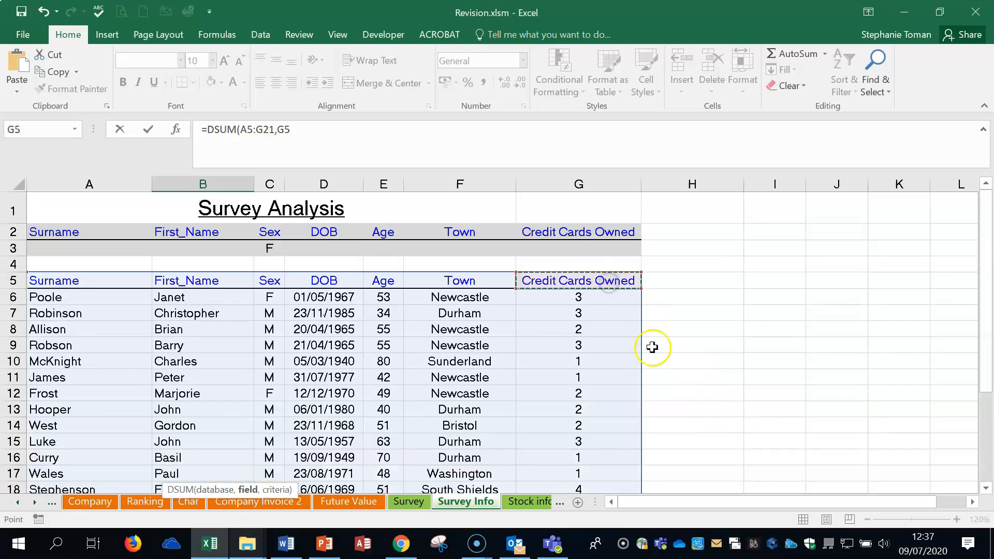
pyautogui.scroll(-3, 668, 358)
pyautogui.scroll(-1, 669, 358)
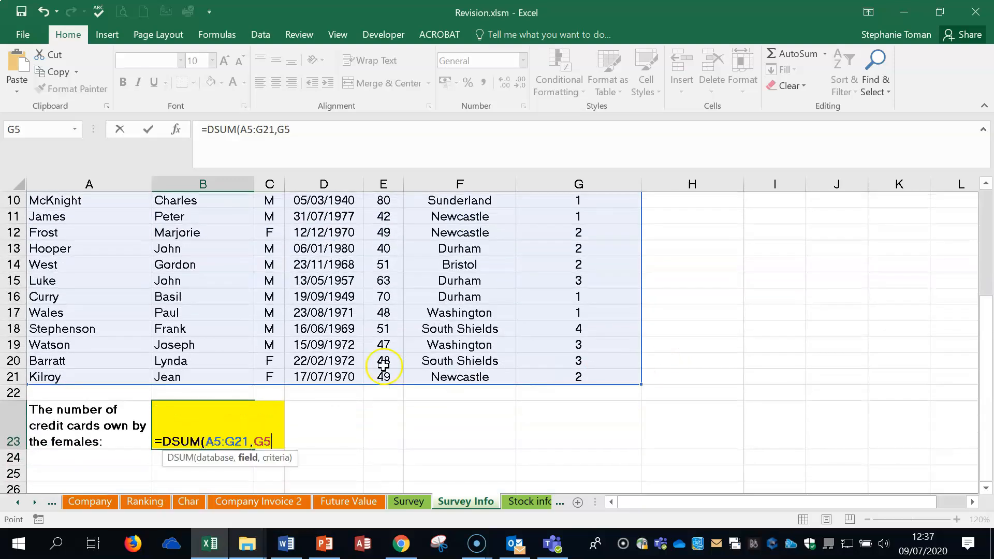
pyautogui.write(',')
# Set the DSUM function's criteria to A2:G3, enter the formula and check it in B23
pyautogui.scroll(3, 383, 365)
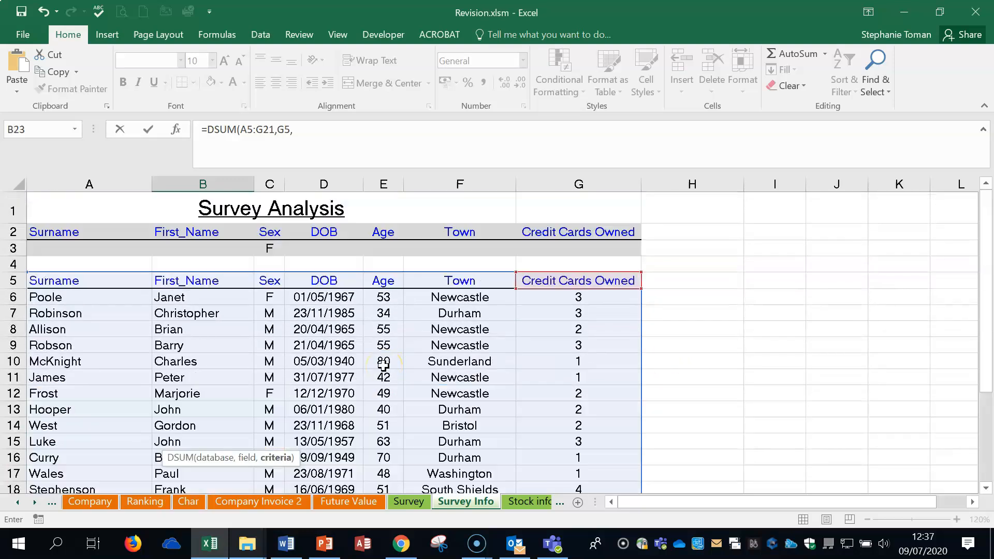
pyautogui.moveTo(52, 233); pyautogui.dragTo(598, 250)
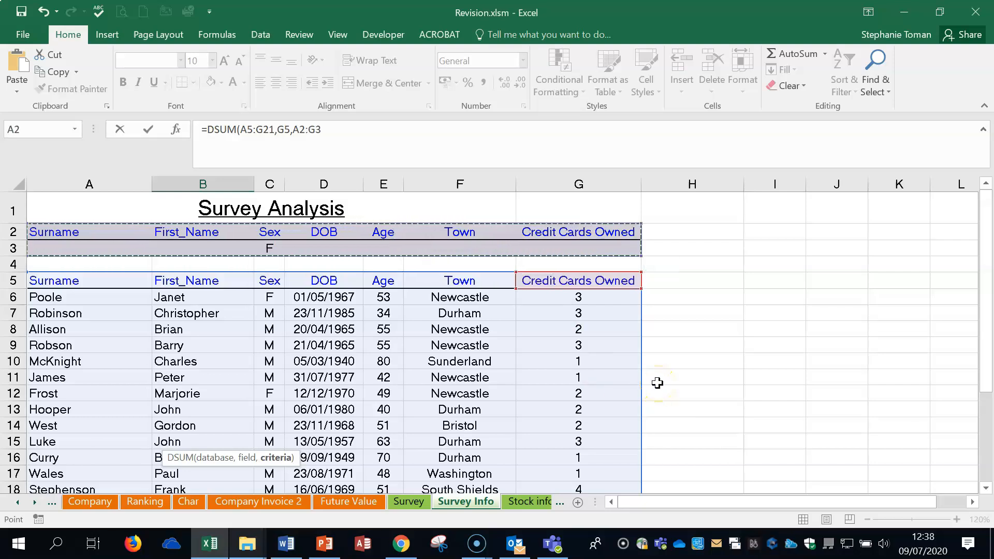
pyautogui.press('Return')
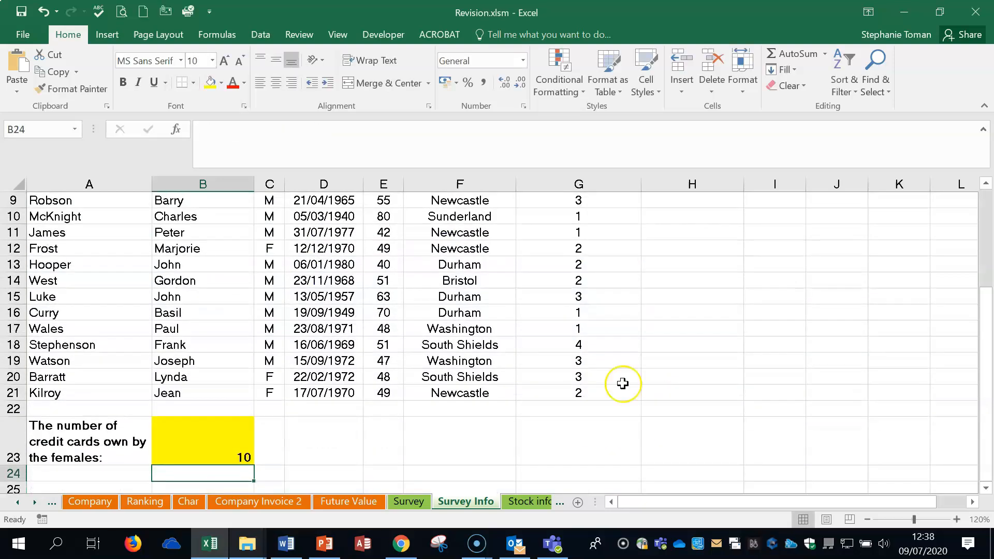
pyautogui.click(182, 442)
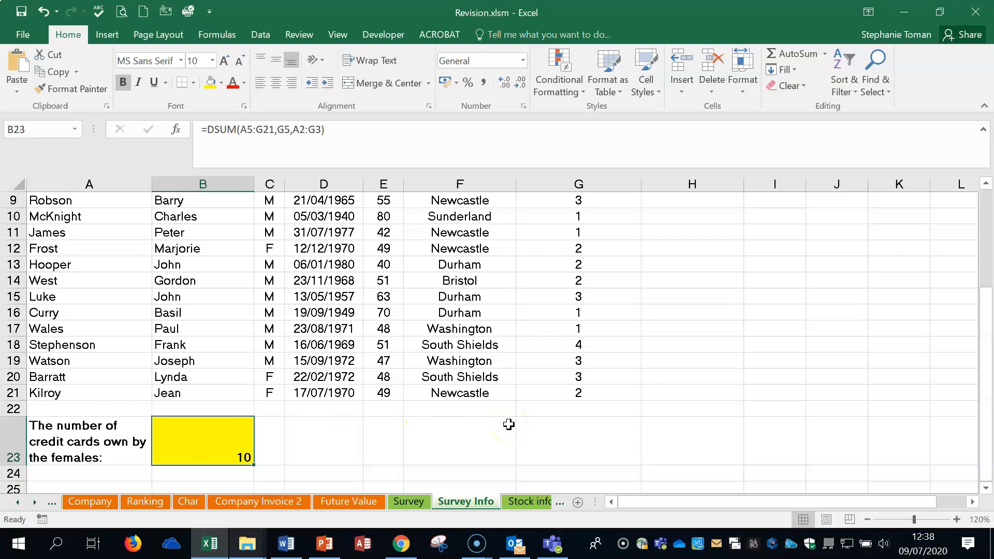
pyautogui.click(693, 430)
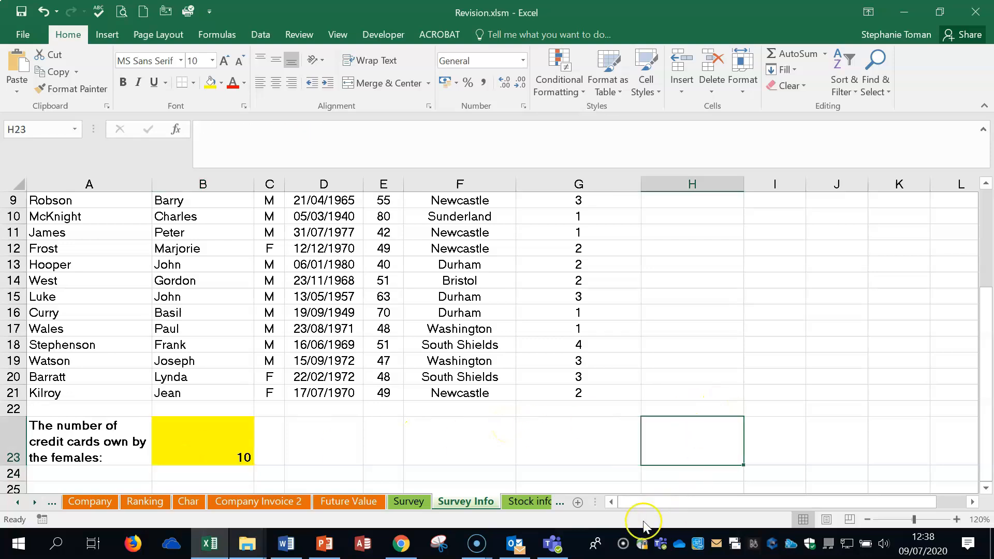
# Open the Stock info worksheet and consult the Q38 nested IF conditions in the Word task document
pyautogui.click(520, 503)
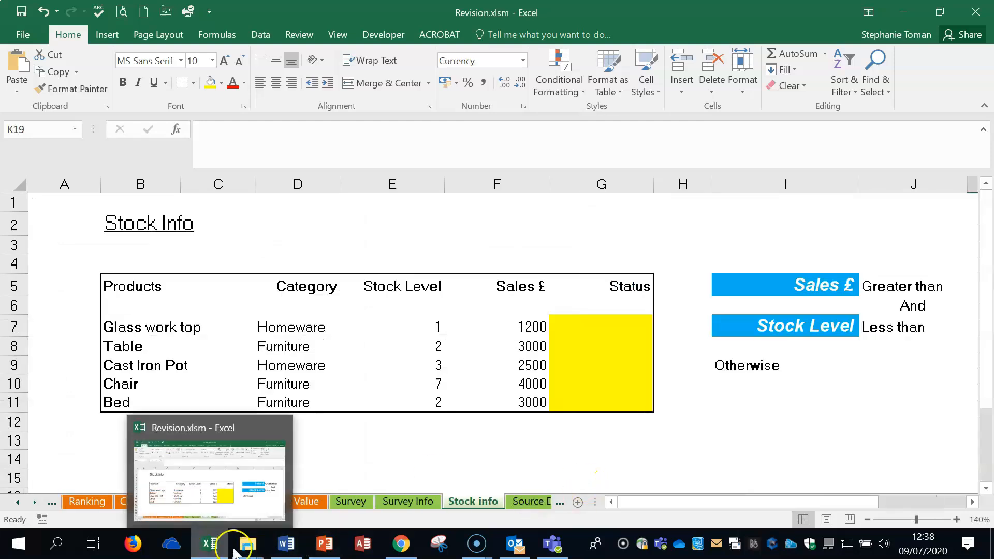
pyautogui.click(285, 550)
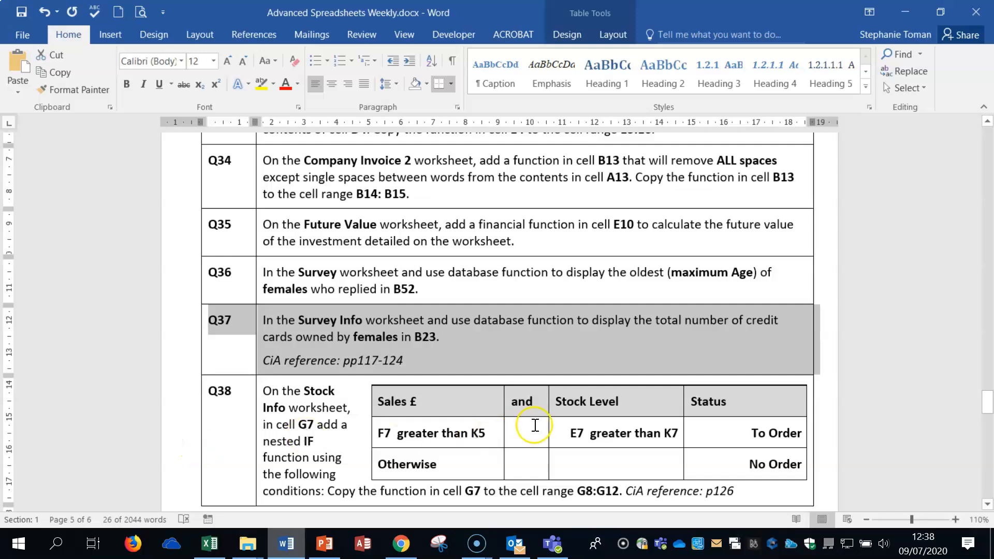
pyautogui.scroll(-2, 534, 424)
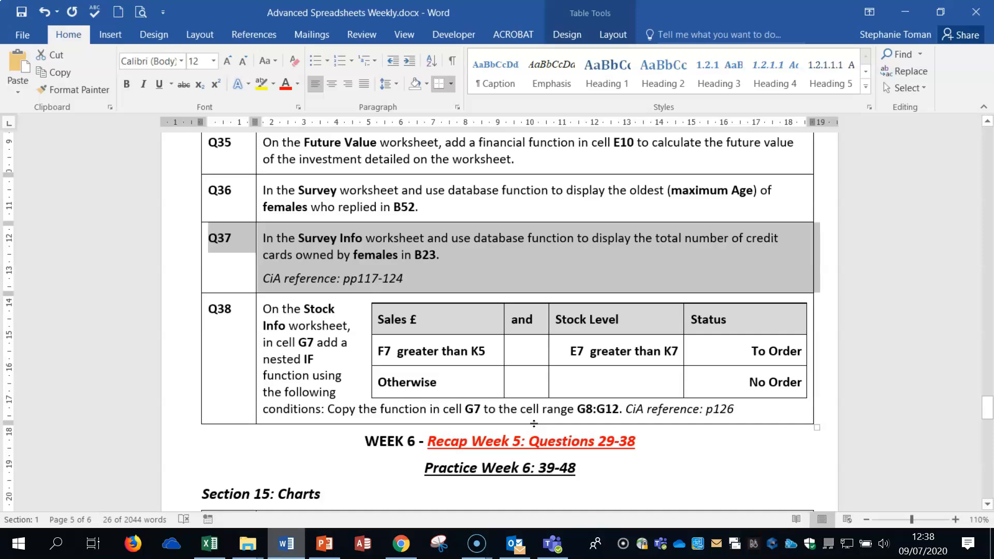
pyautogui.click(483, 352)
pyautogui.click(905, 12)
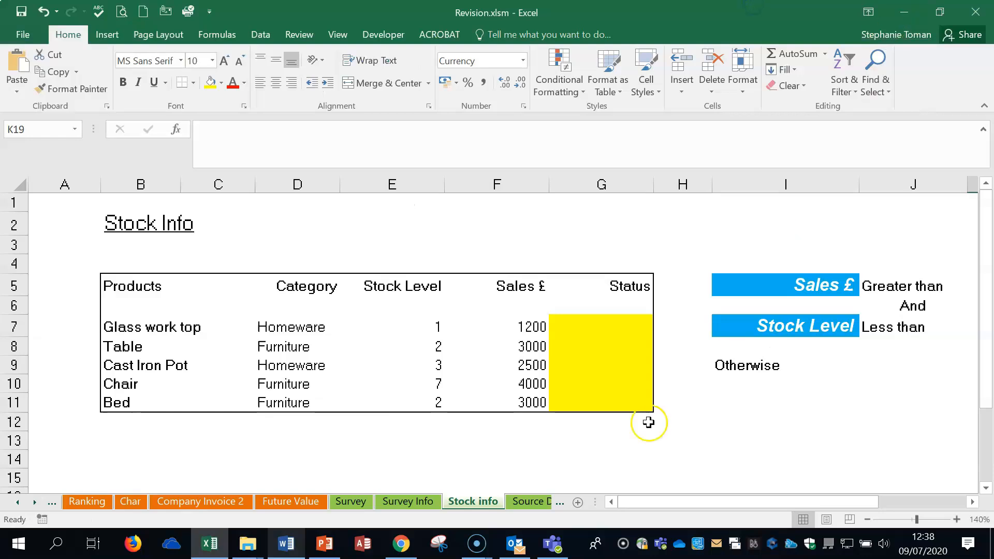
# Start an IF function in G7, the first Status cell, and open its Function Arguments dialog
pyautogui.click(605, 324)
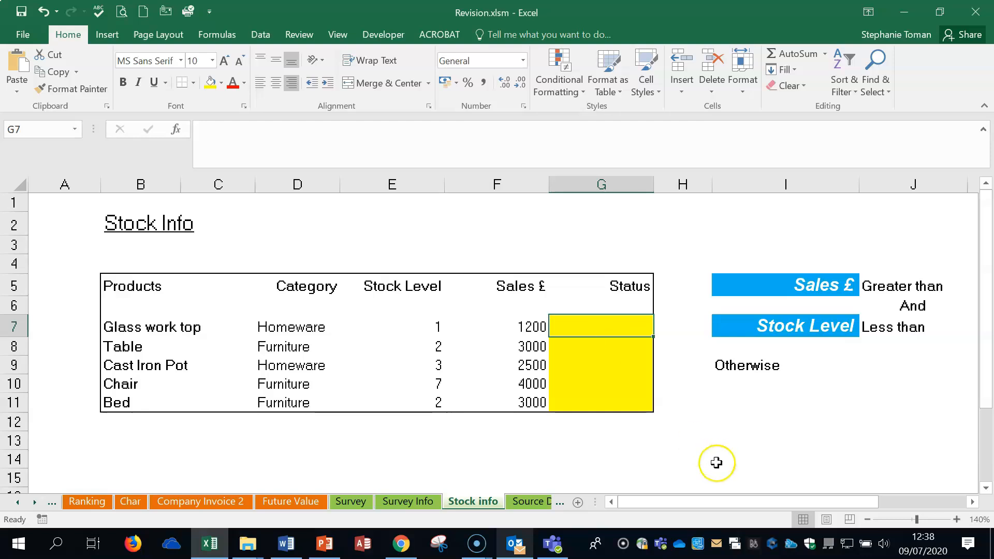
pyautogui.moveTo(726, 503); pyautogui.dragTo(806, 505)
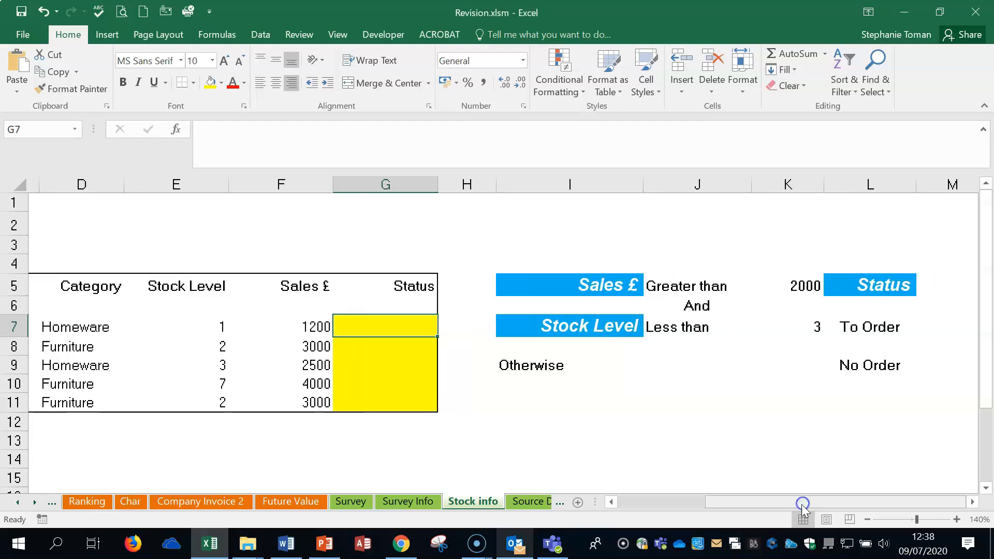
pyautogui.write('i')
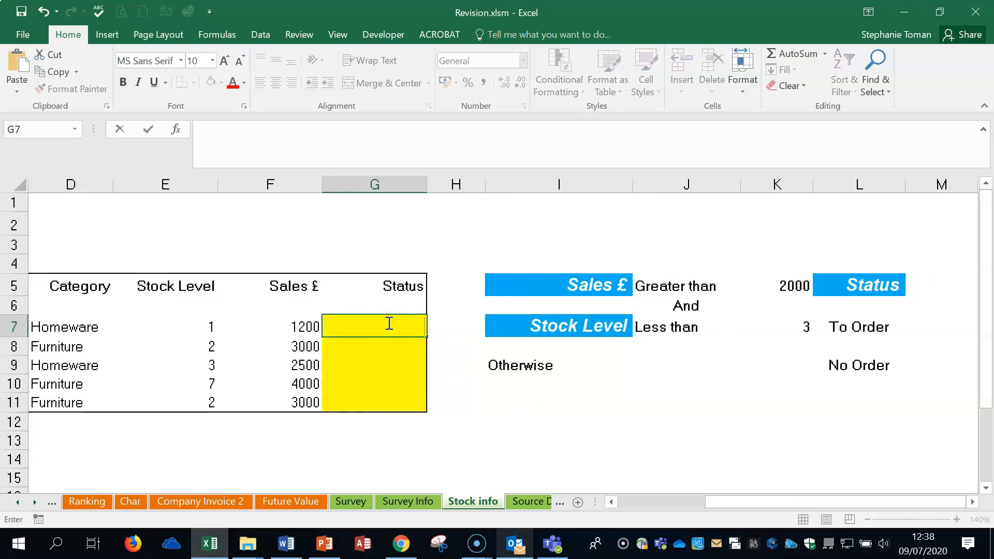
pyautogui.write('=if')
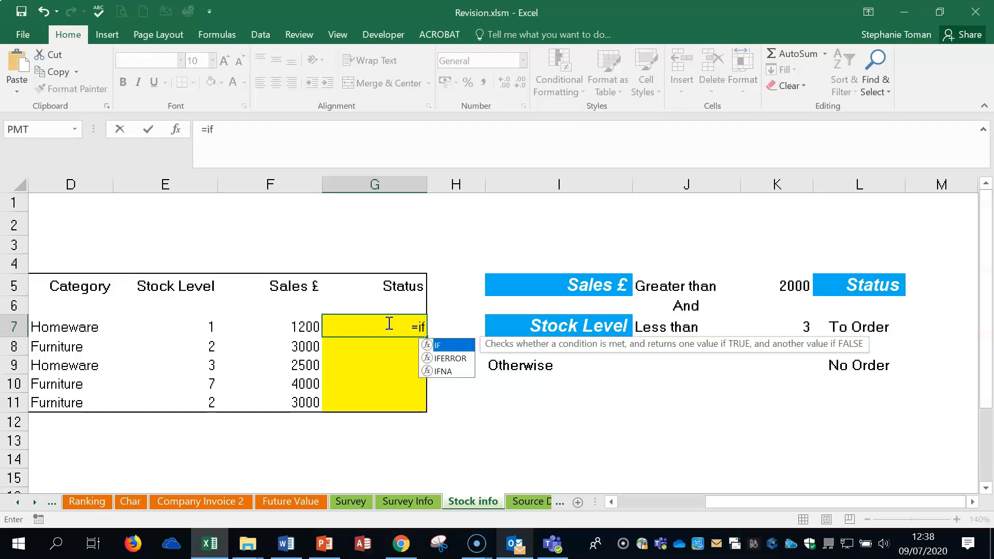
pyautogui.doubleClick(456, 346)
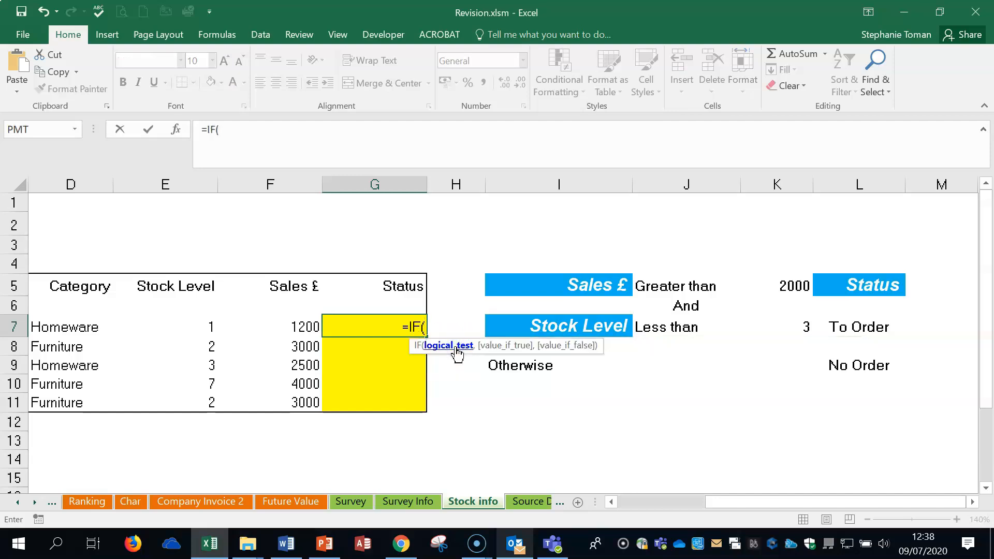
pyautogui.click(174, 129)
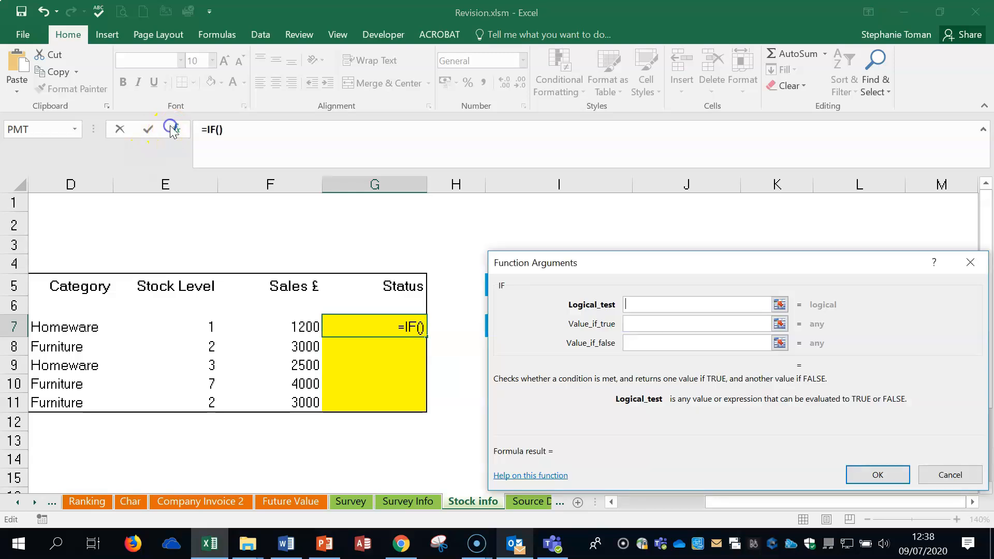
# Begin the IF function's logical test with an AND function whose first condition is F7>$K$5, keeping K5 absolute
pyautogui.moveTo(628, 266); pyautogui.dragTo(326, 34)
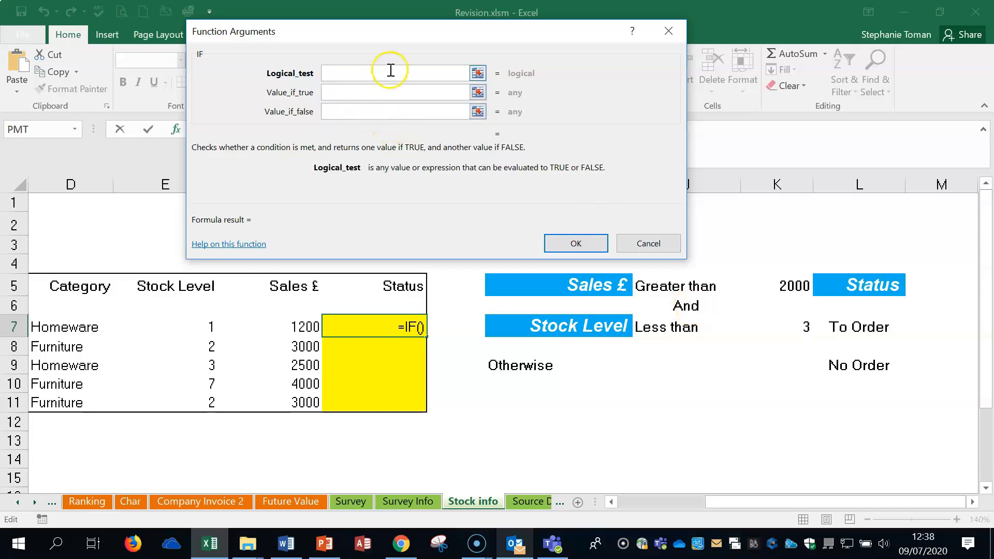
pyautogui.write('AND(')
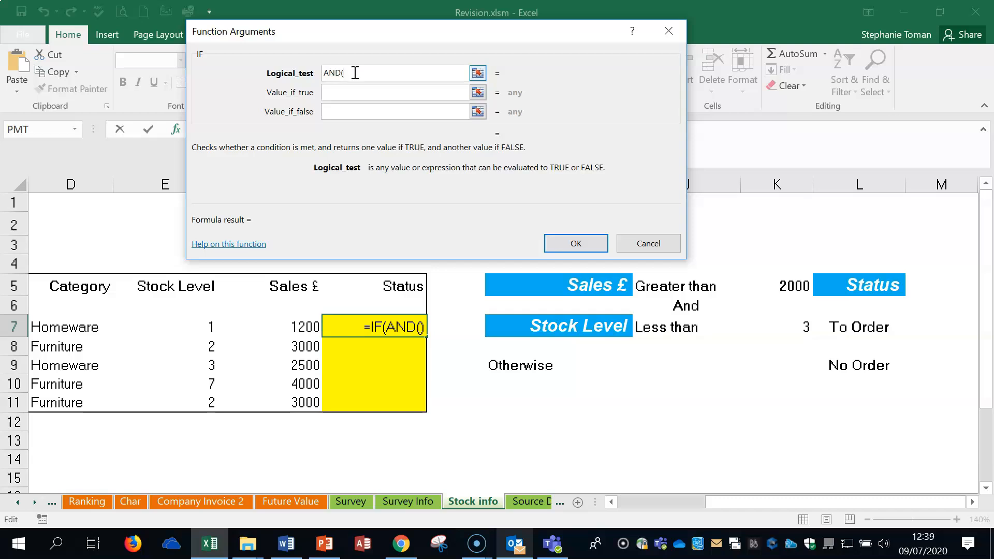
pyautogui.click(207, 323)
pyautogui.moveTo(399, 36); pyautogui.dragTo(495, 24)
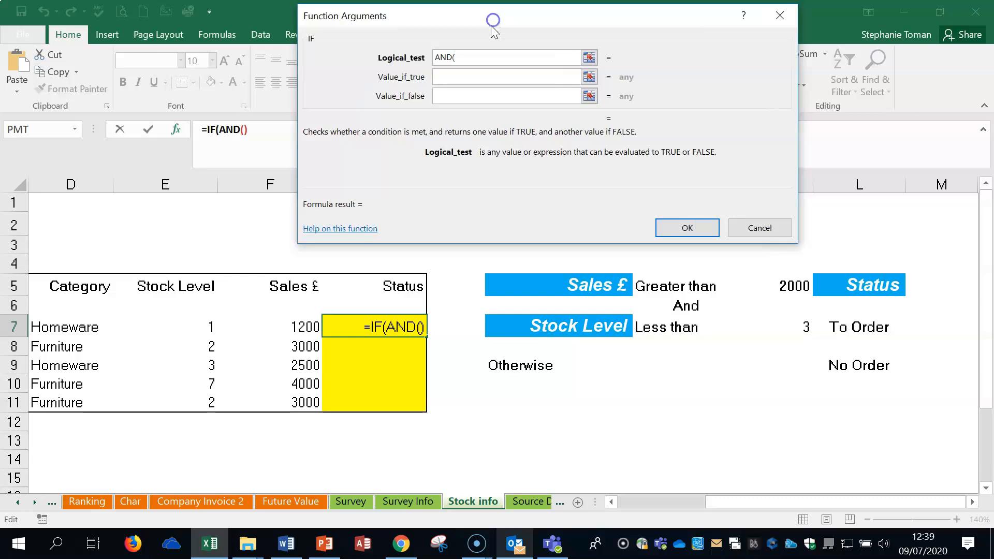
pyautogui.click(276, 328)
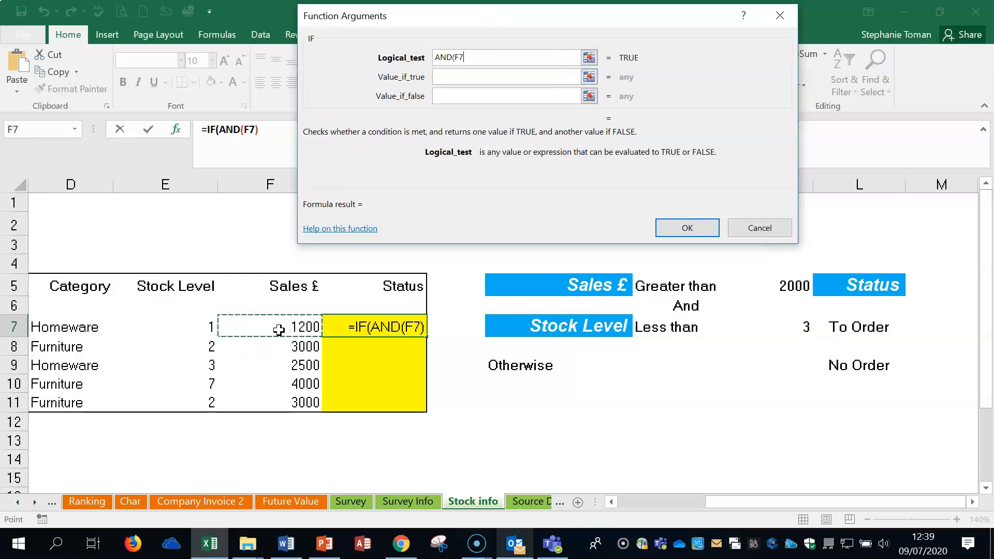
pyautogui.write('>')
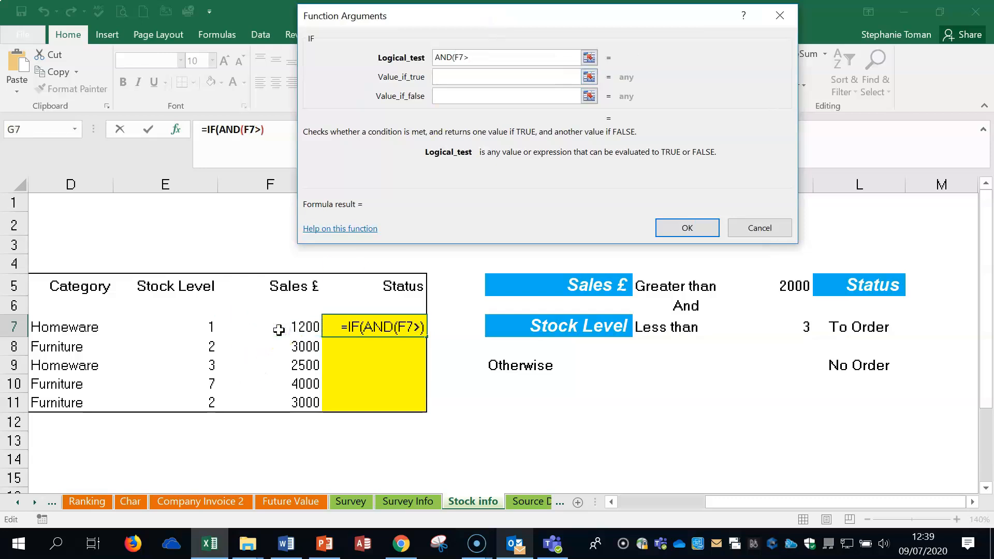
pyautogui.moveTo(703, 16); pyautogui.dragTo(694, 386)
pyautogui.click(789, 289)
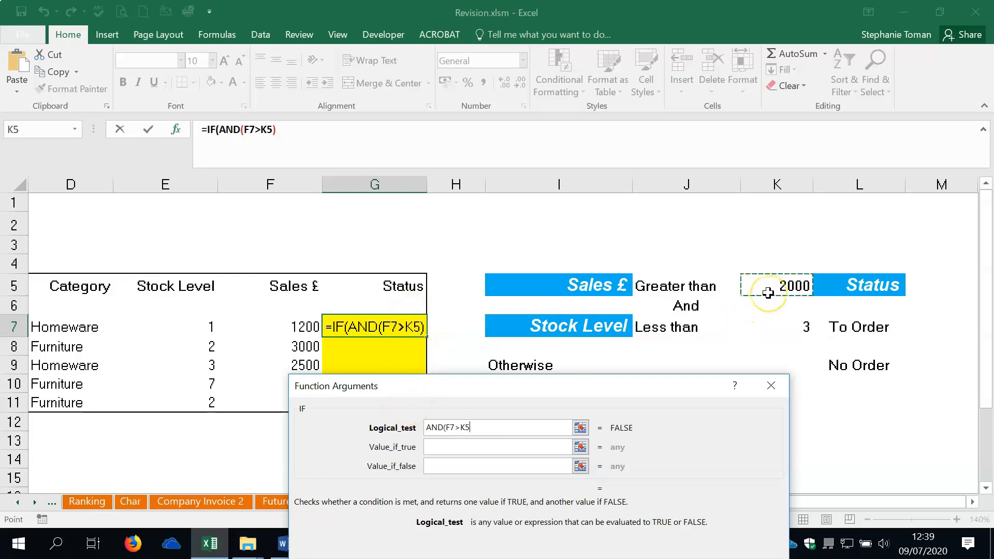
pyautogui.press('F4')
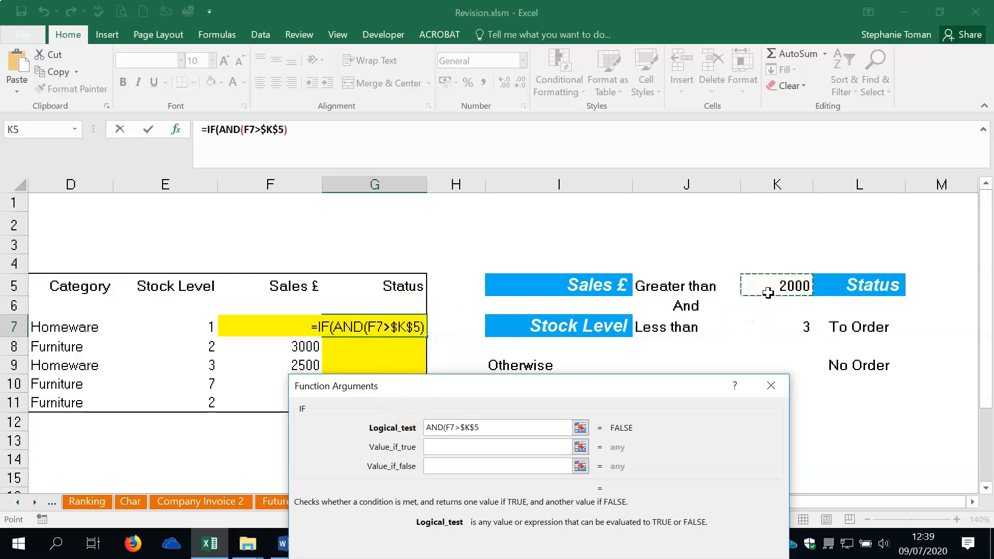
# Add E7>$K$7 as the AND function's second condition, with K7 absolute, and close its bracket
pyautogui.click(518, 430)
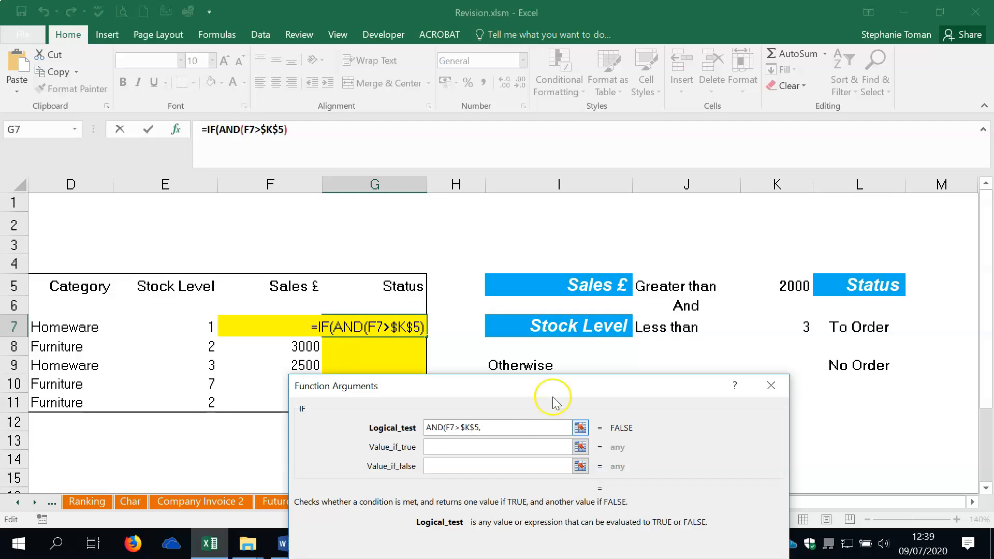
pyautogui.click(185, 326)
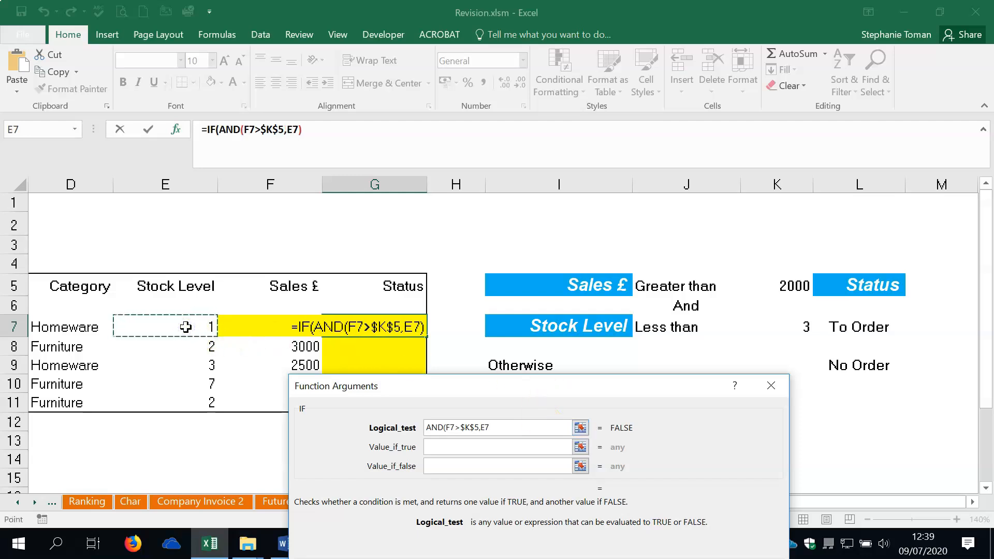
pyautogui.write('>')
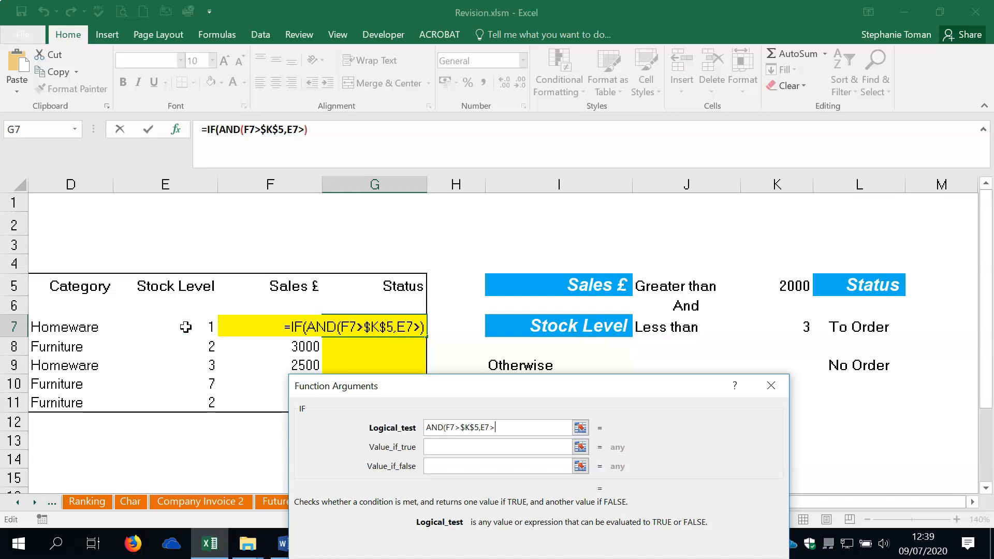
pyautogui.click(797, 327)
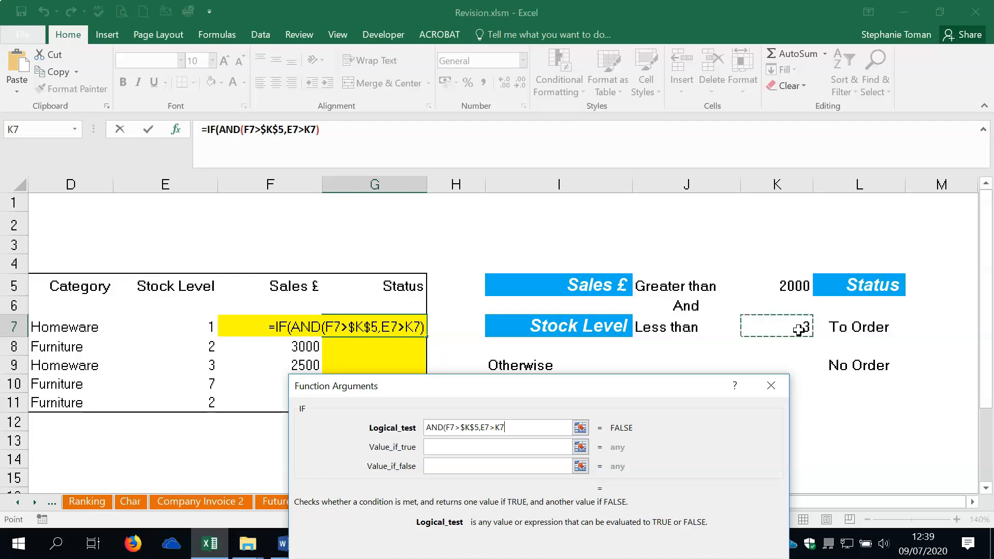
pyautogui.press('F4')
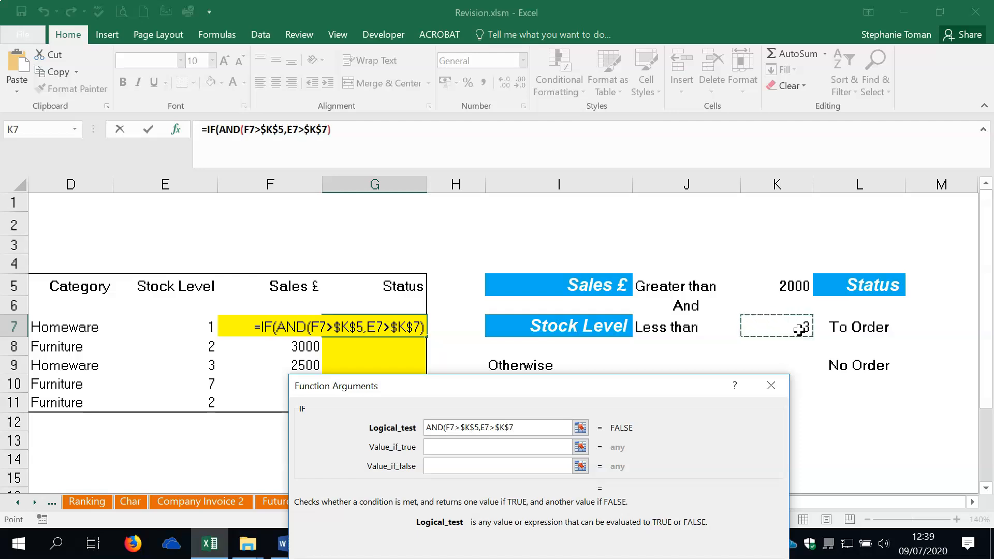
pyautogui.write(')')
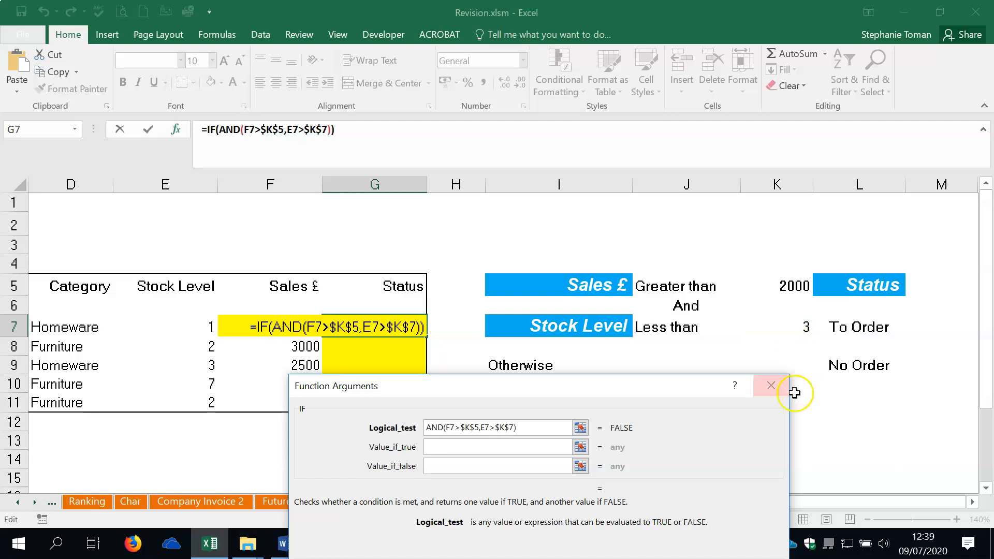
# Set the IF function's true value to "To Order" and its false value to "No Order", and enter the formula in G7
pyautogui.click(444, 449)
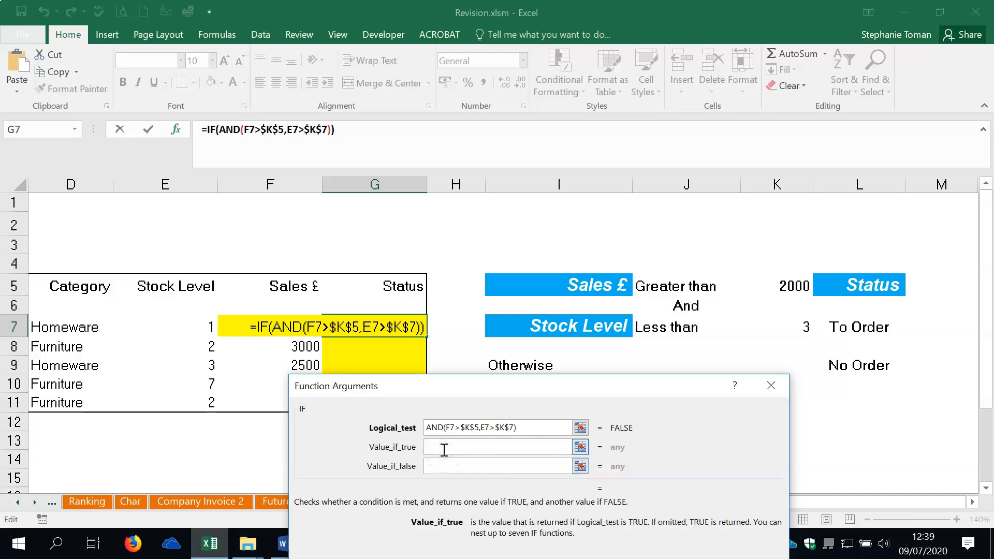
pyautogui.write('T')
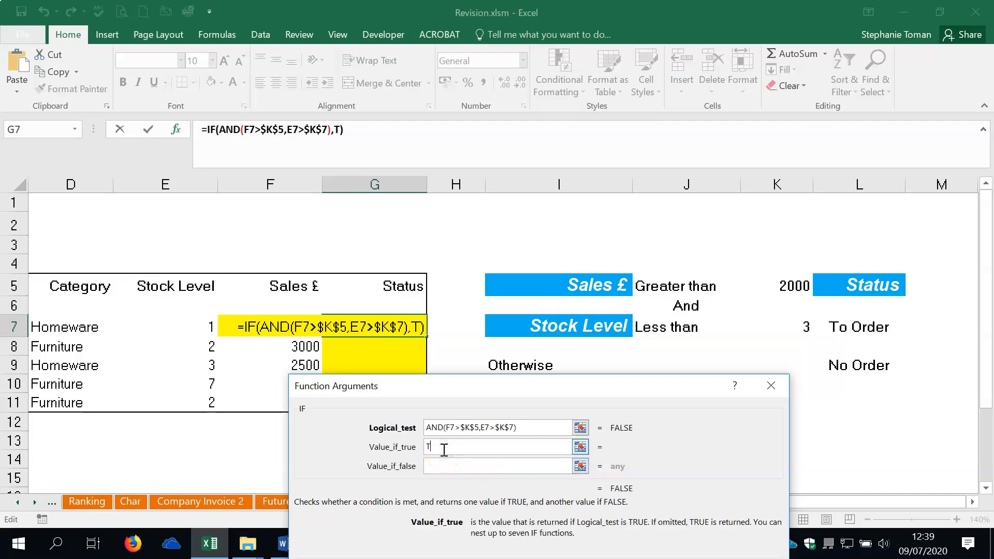
pyautogui.write('o Order')
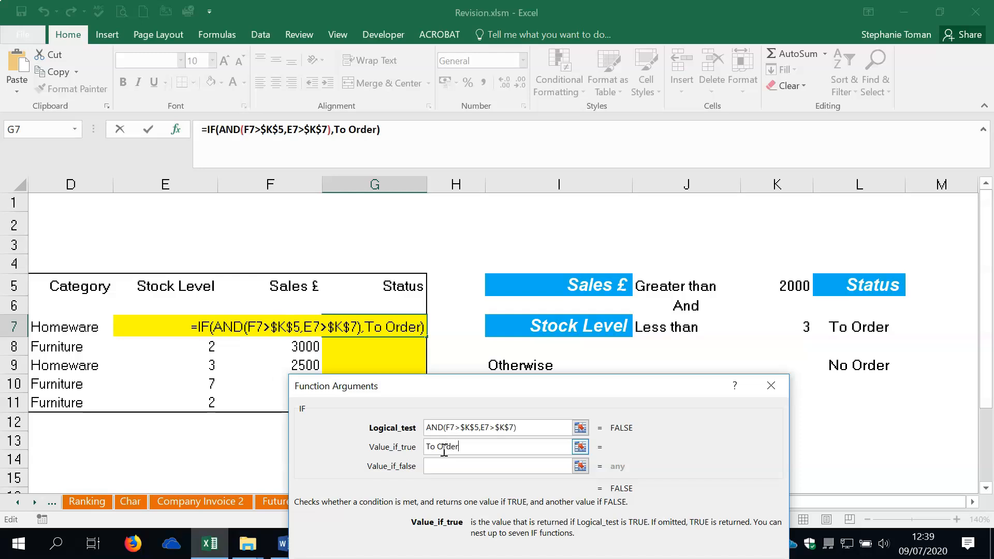
pyautogui.click(441, 468)
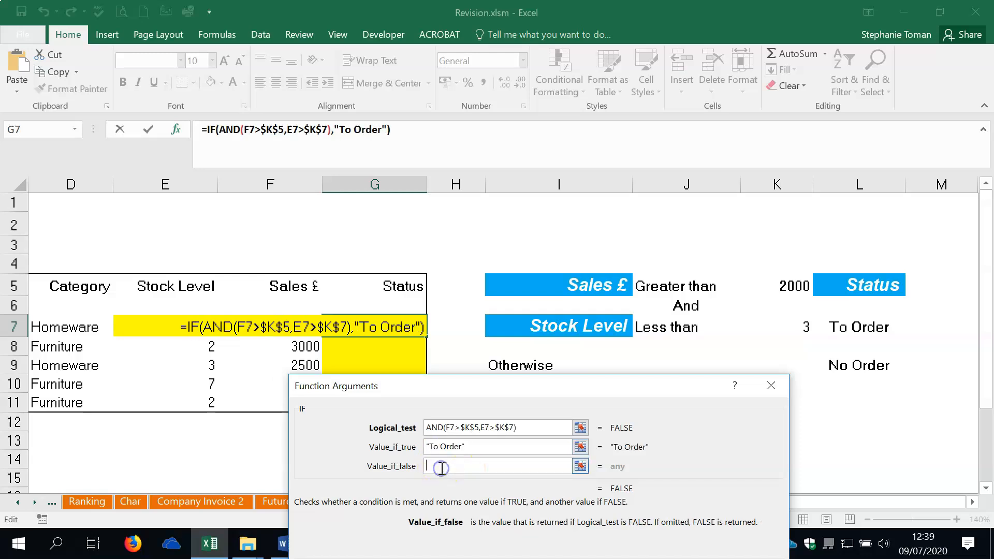
pyautogui.write('No Order')
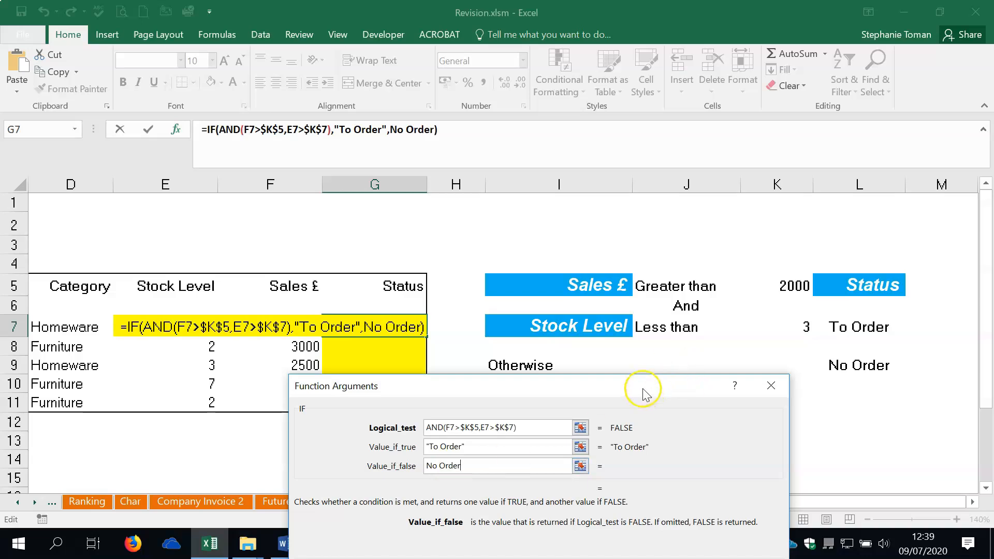
pyautogui.moveTo(639, 384); pyautogui.dragTo(722, 35)
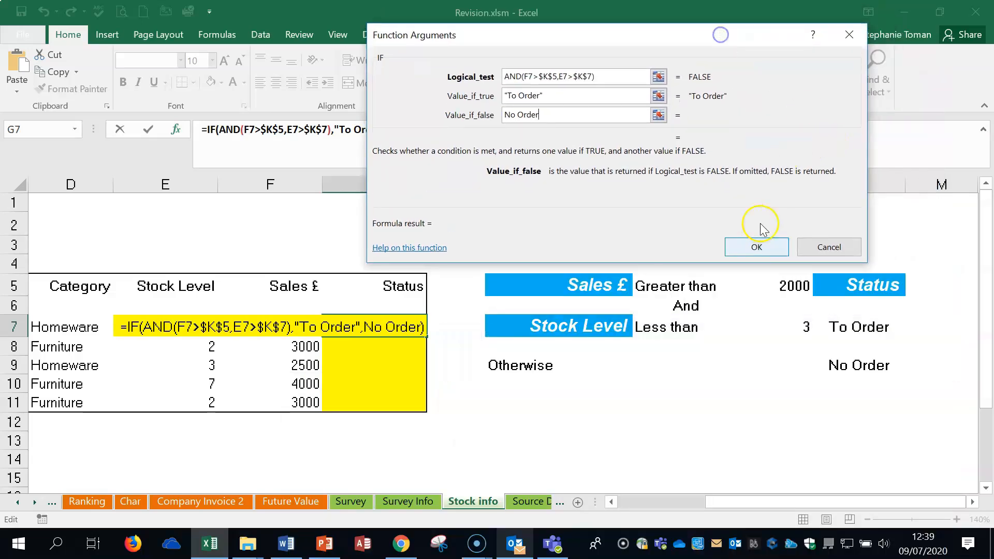
pyautogui.click(757, 247)
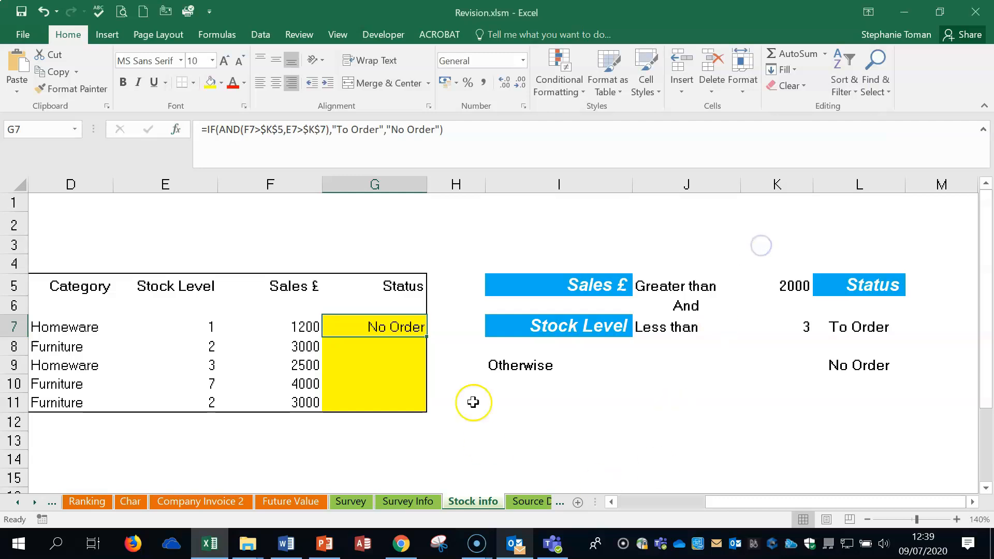
# Copy the G7 formula down the Status column to G11 and inspect the copied formula in G10
pyautogui.doubleClick(428, 336)
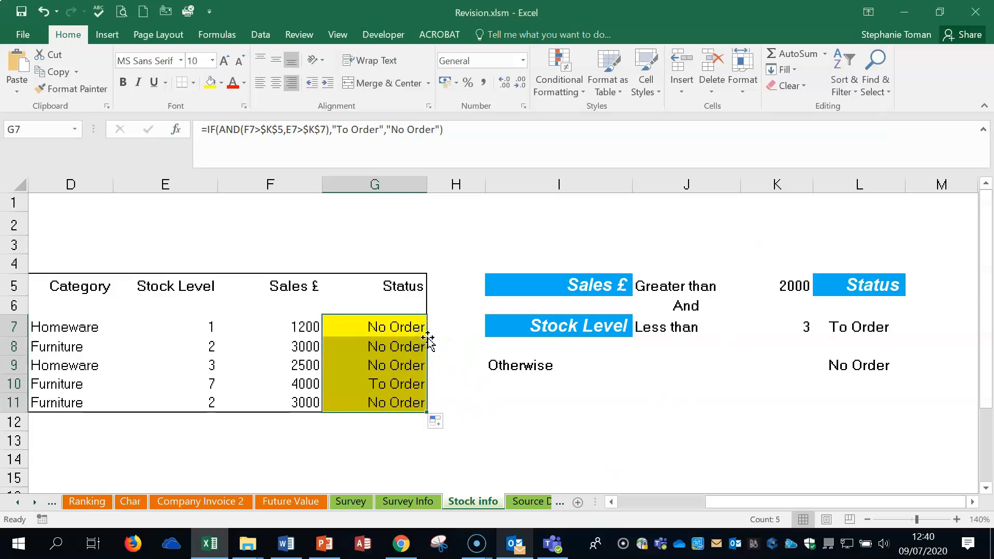
pyautogui.click(386, 346)
pyautogui.click(394, 365)
pyautogui.click(388, 384)
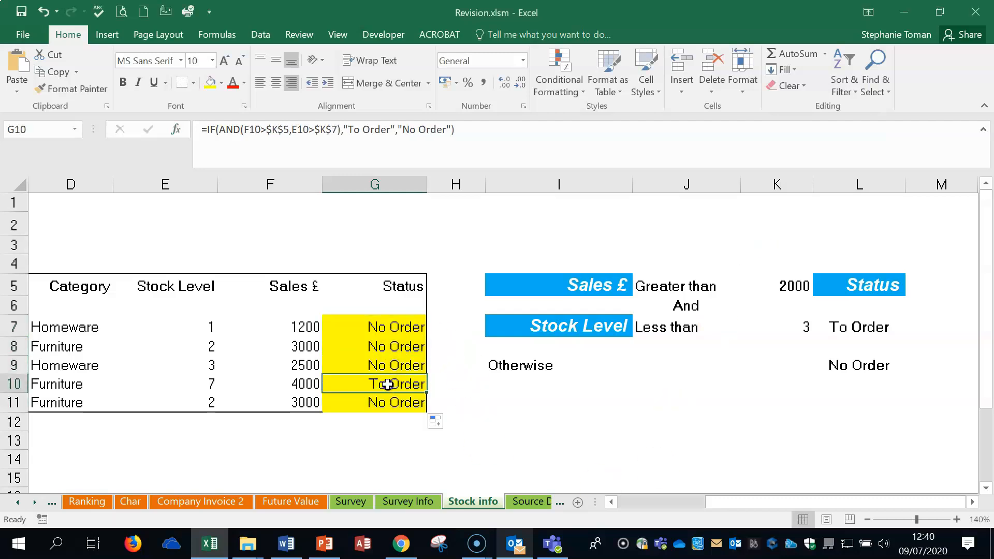
pyautogui.doubleClick(392, 385)
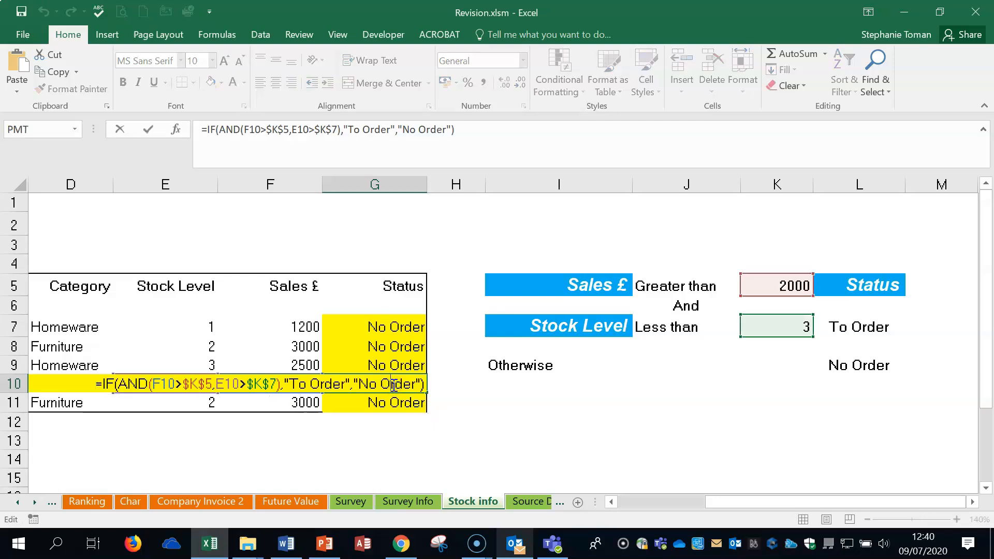
pyautogui.press('Escape')
pyautogui.click(299, 384)
pyautogui.click(597, 415)
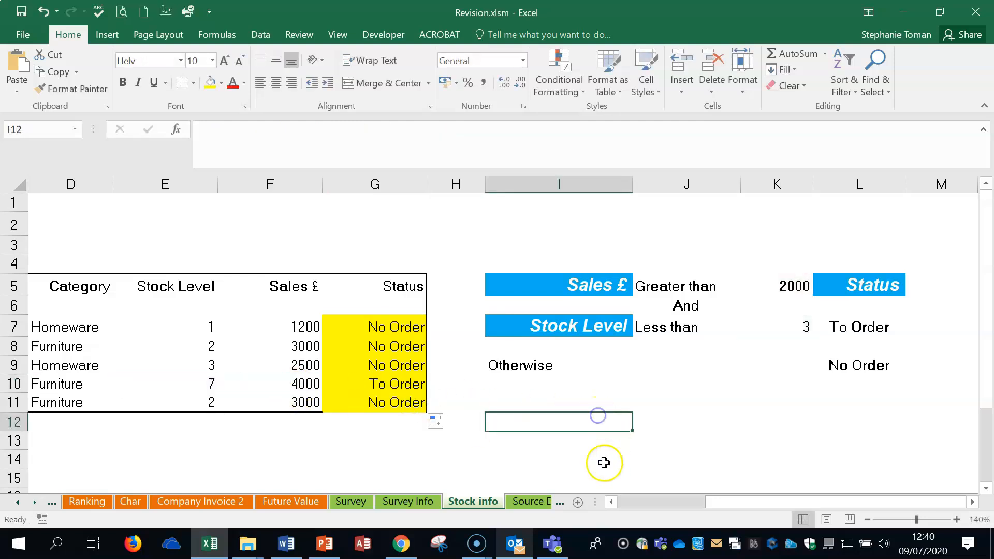
pyautogui.click(745, 458)
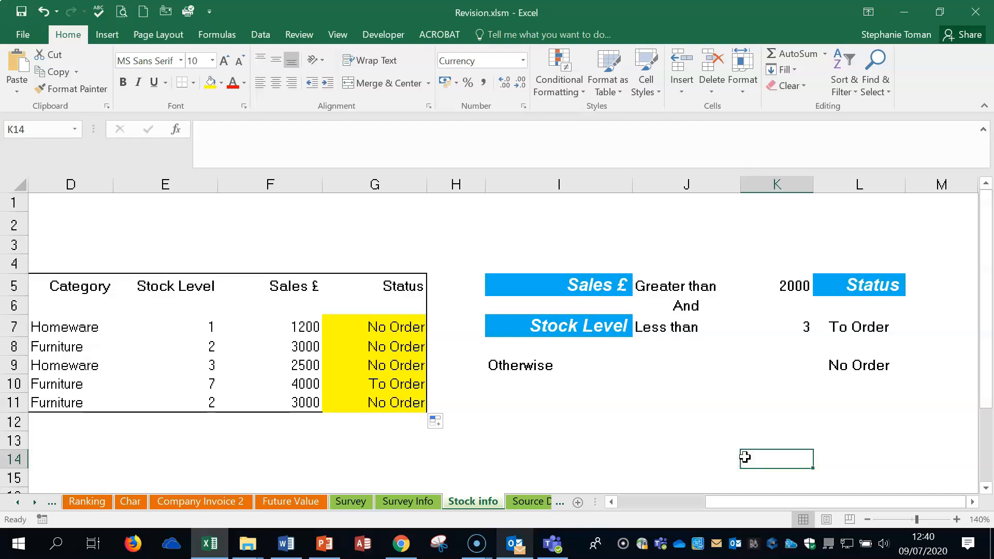